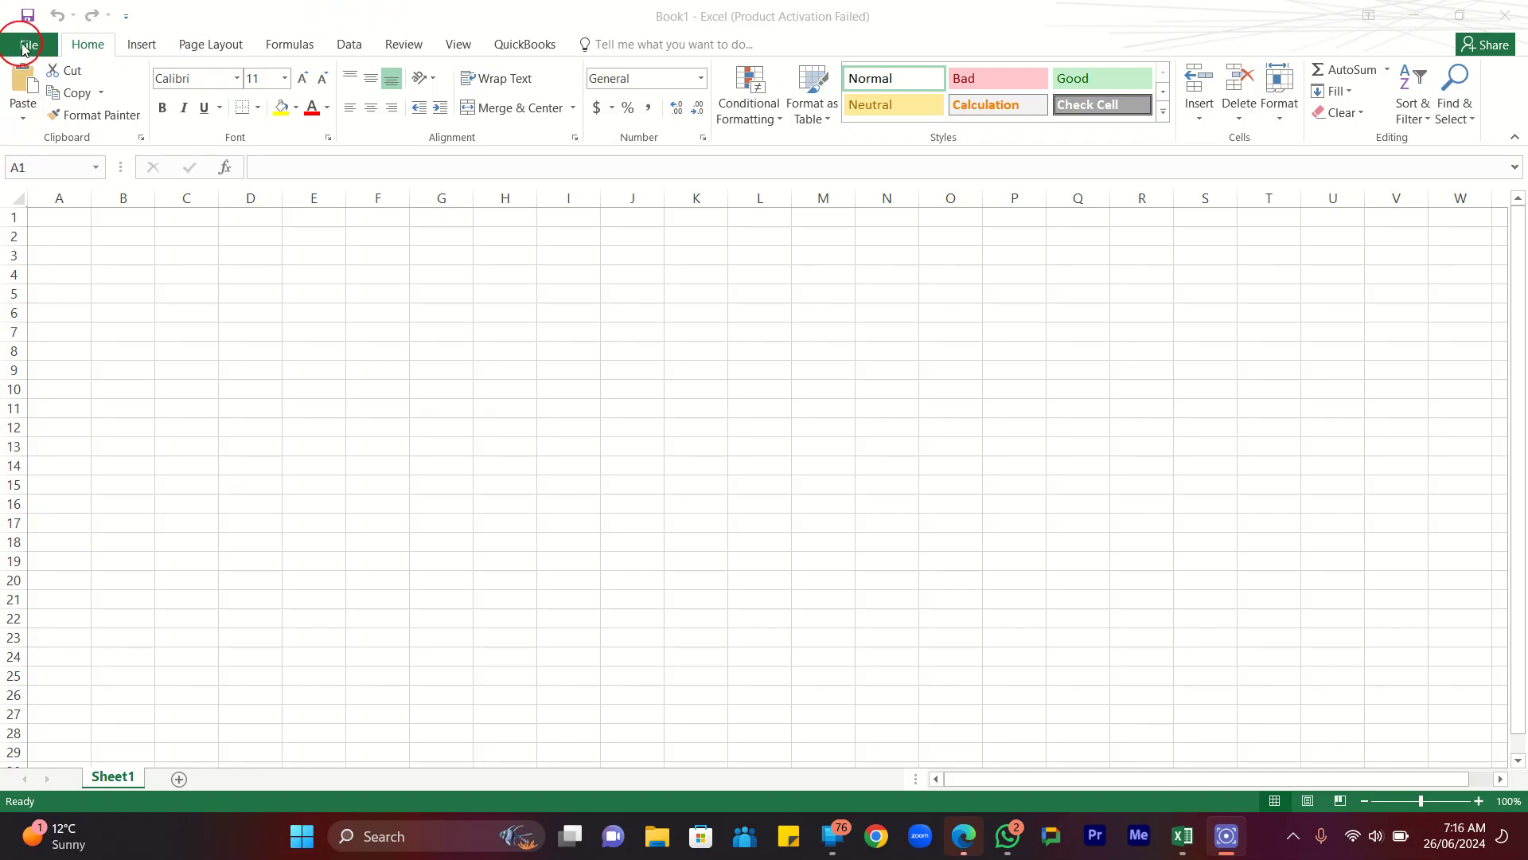
{"action": "left_click", "coordinate": [34, 48]}
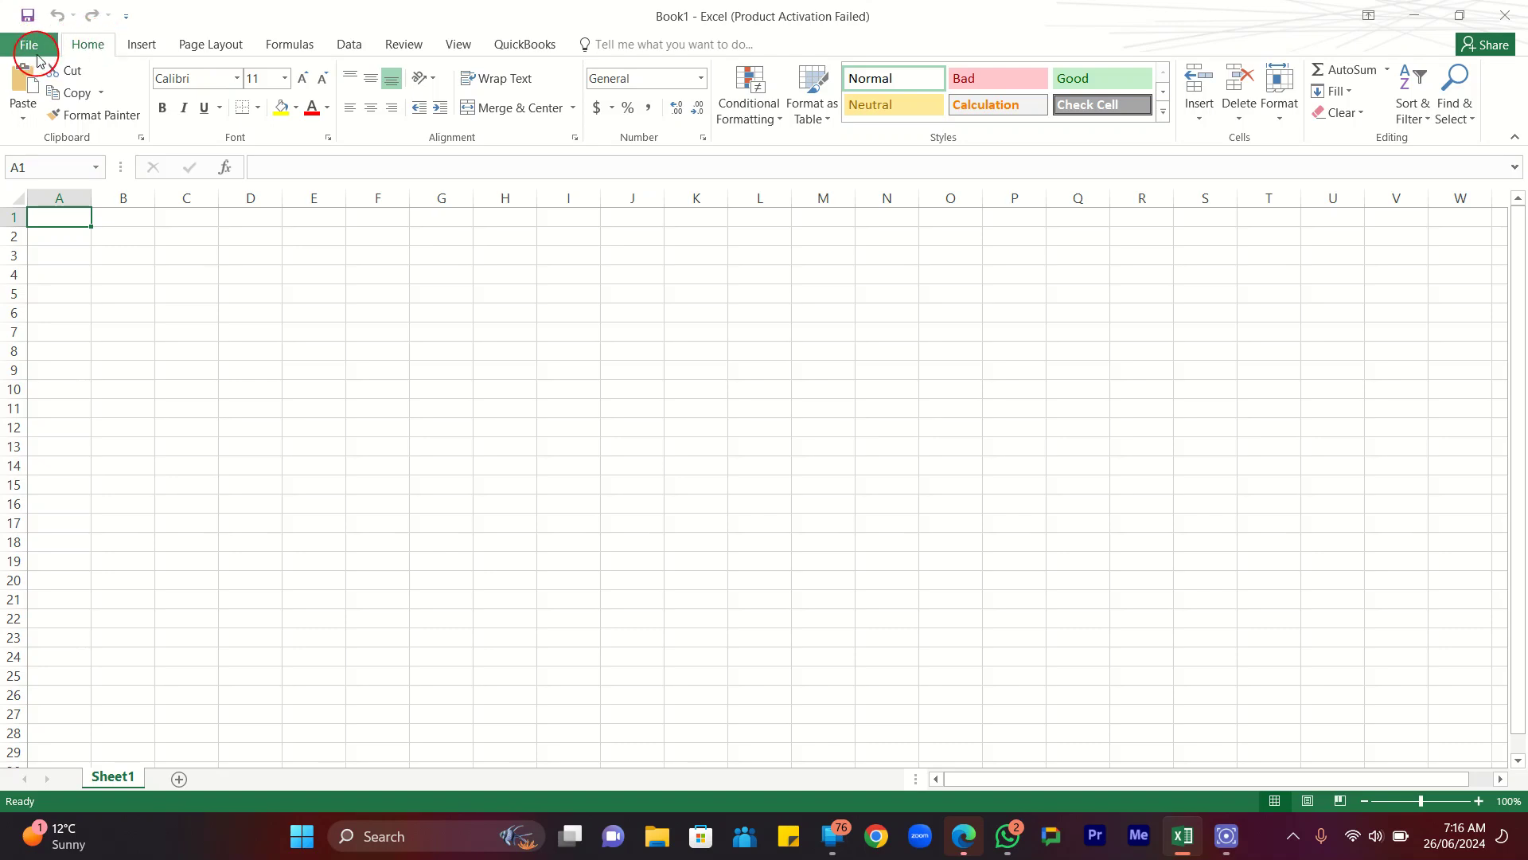
{"action": "left_click", "coordinate": [35, 45]}
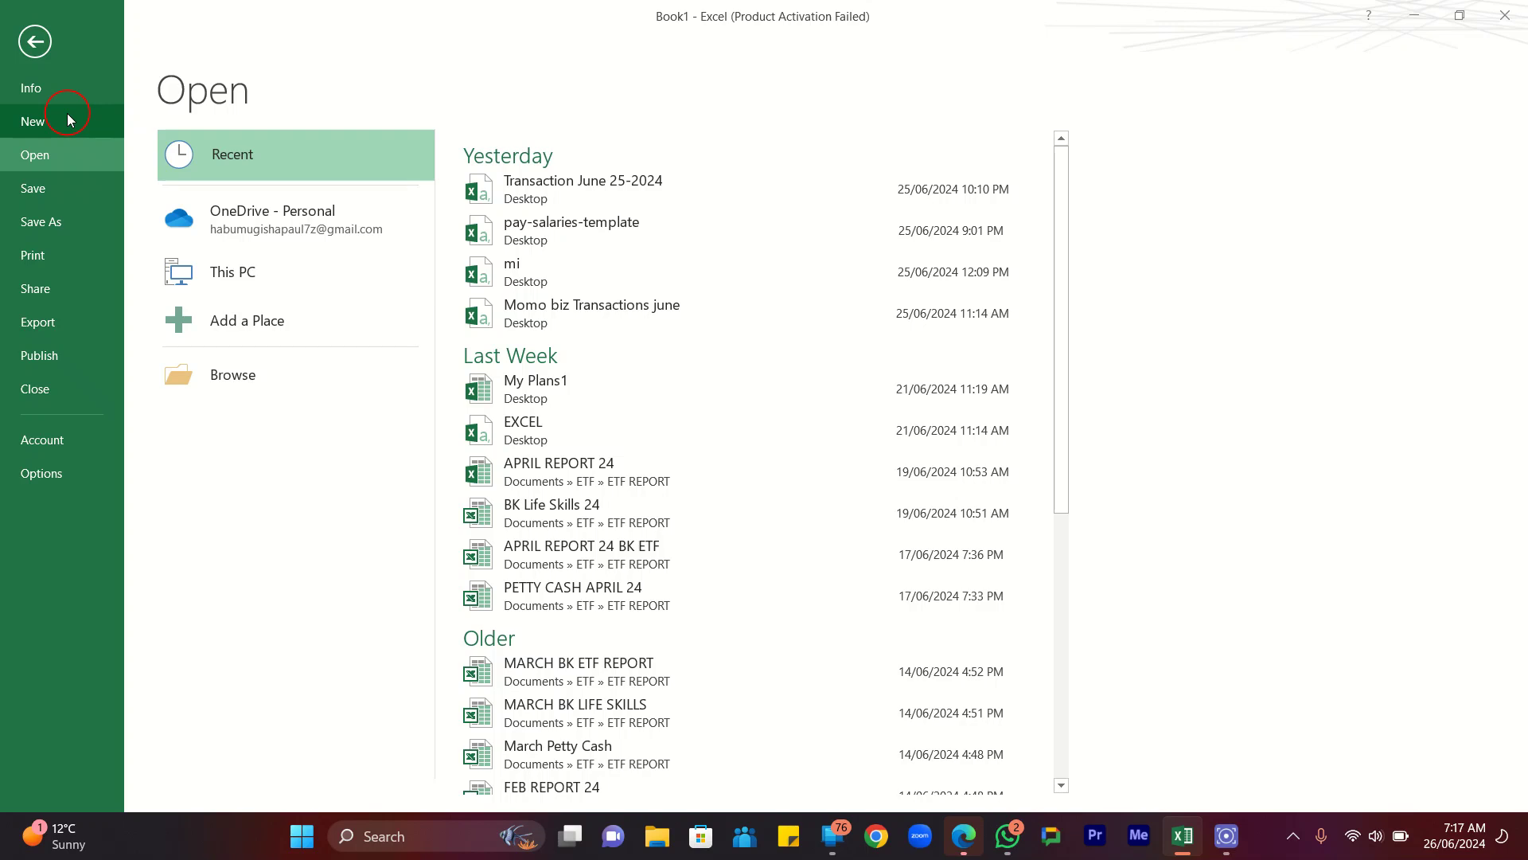
{"action": "left_click", "coordinate": [35, 42]}
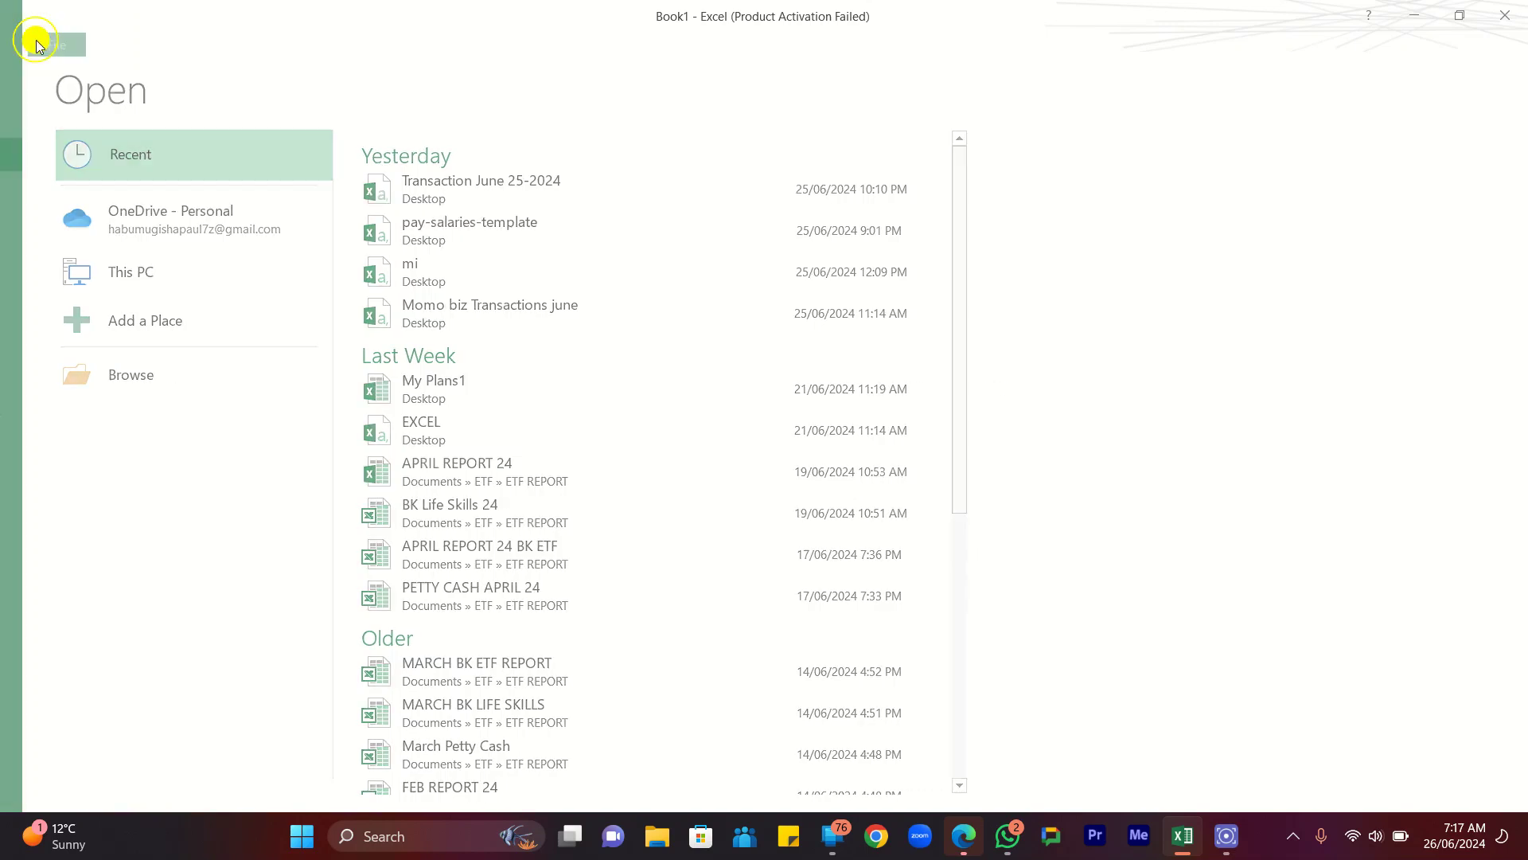
{"action": "left_click", "coordinate": [80, 49]}
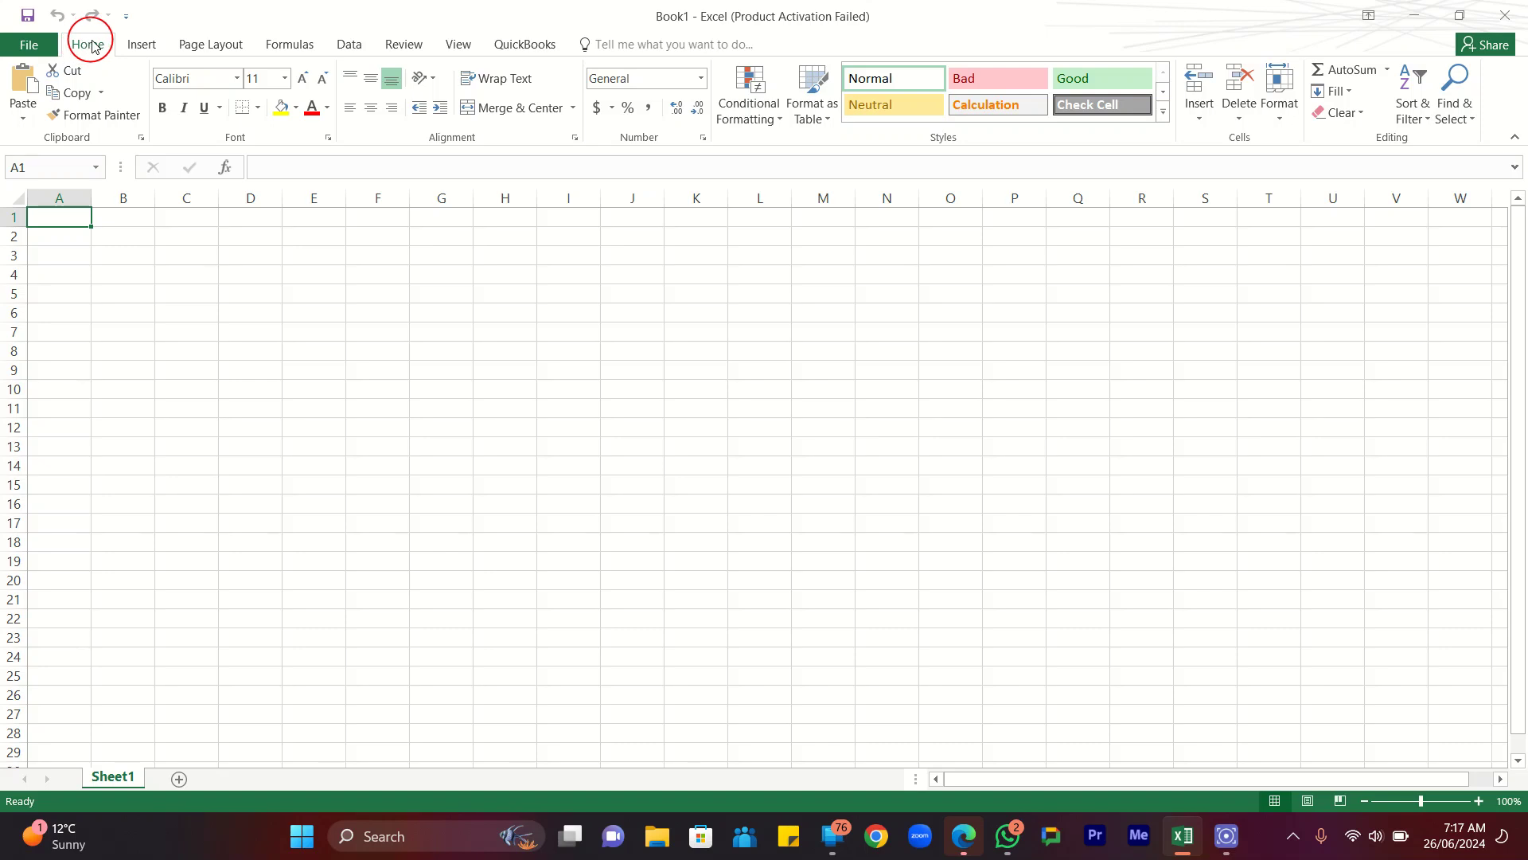
{"action": "left_click", "coordinate": [93, 48]}
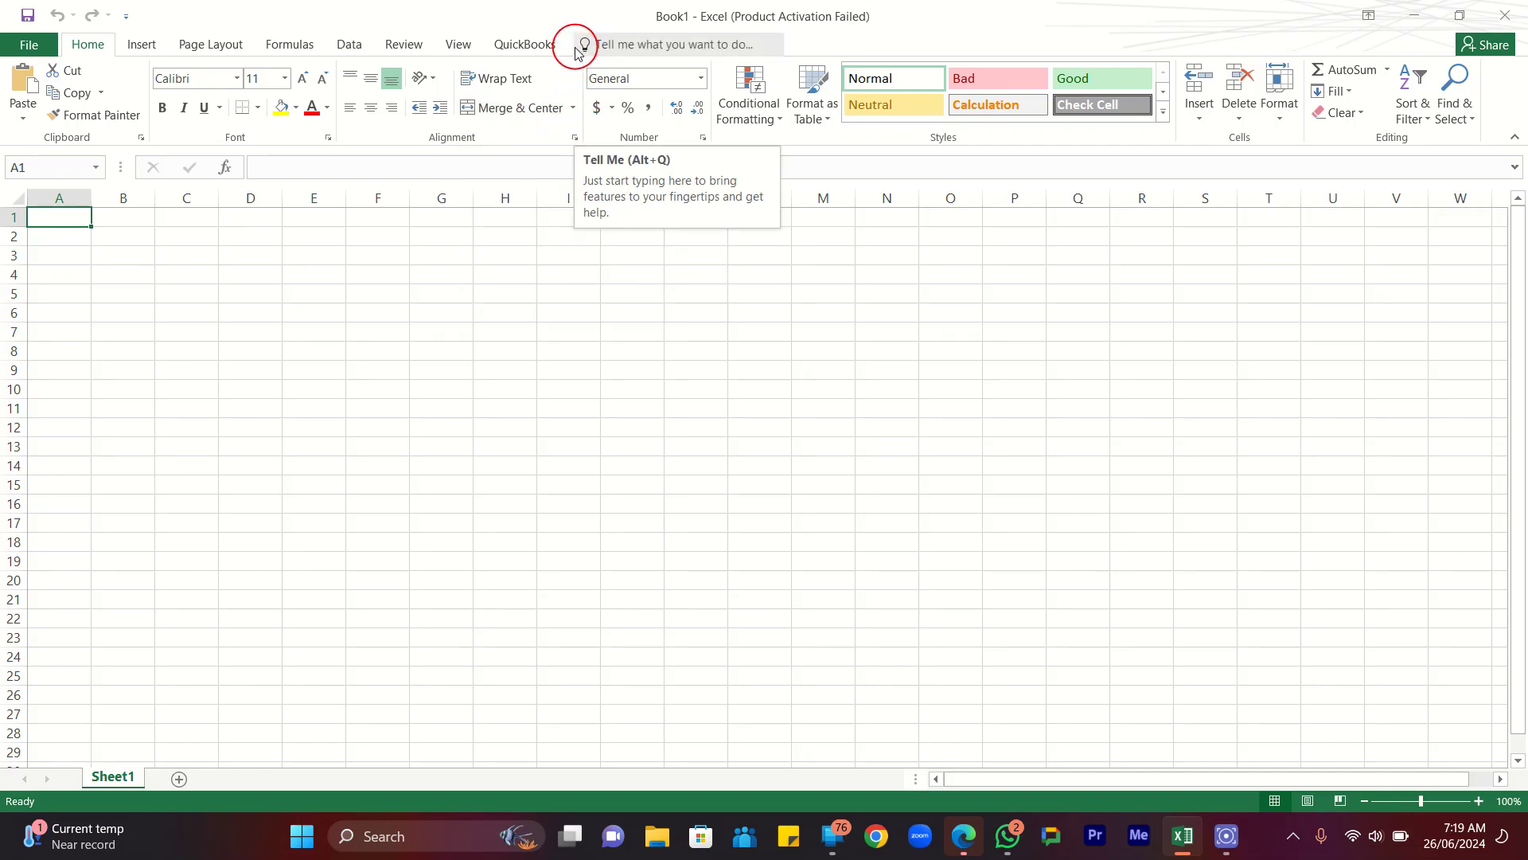
{"action": "left_click", "coordinate": [870, 835]}
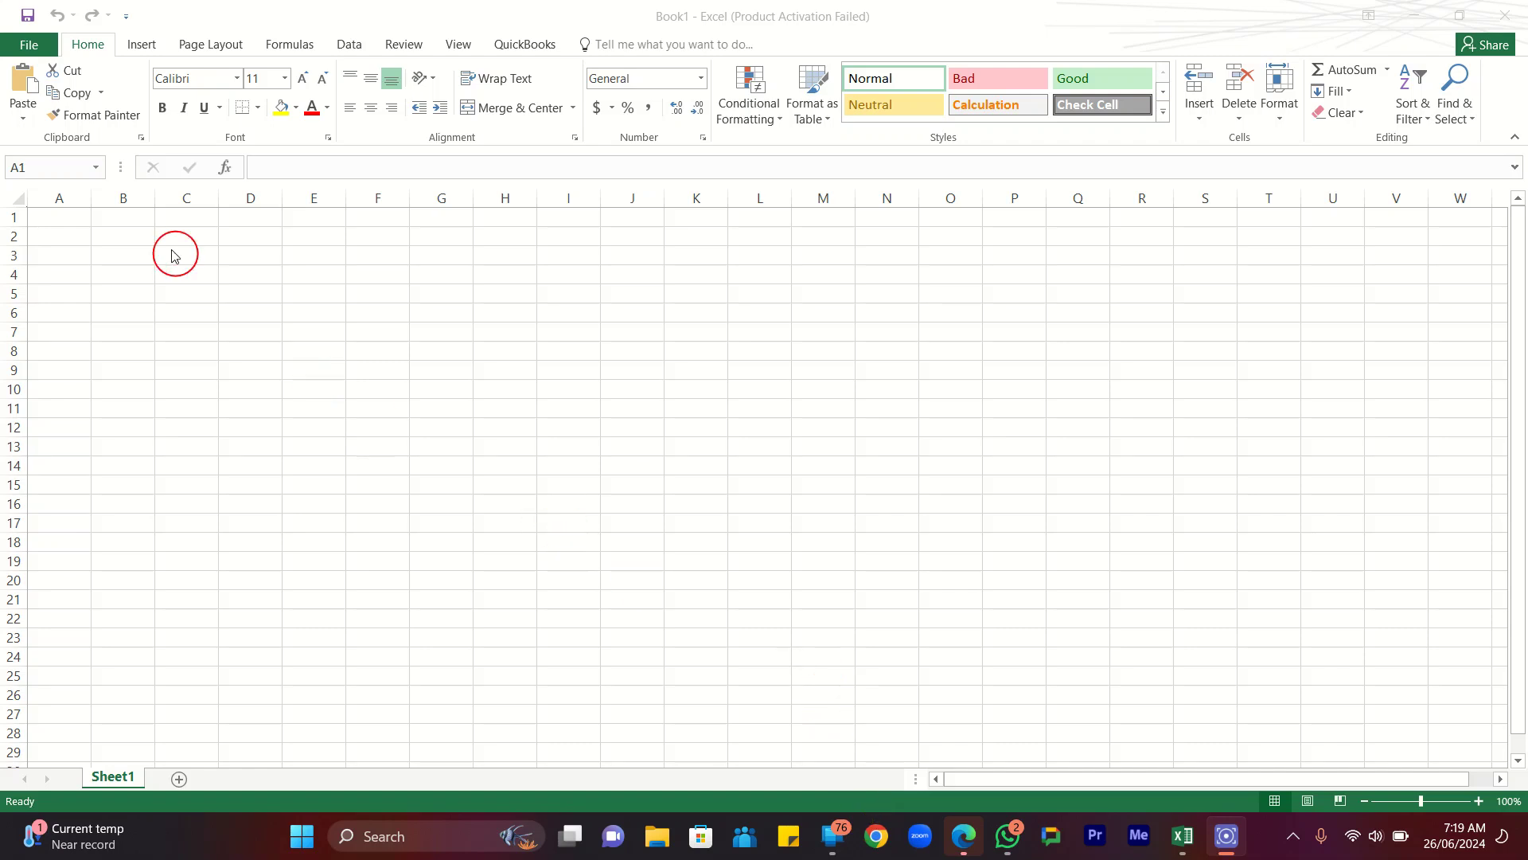
Enter 1 in cell A1 and 2 in cell A2.
{"action": "left_click", "coordinate": [59, 218]}
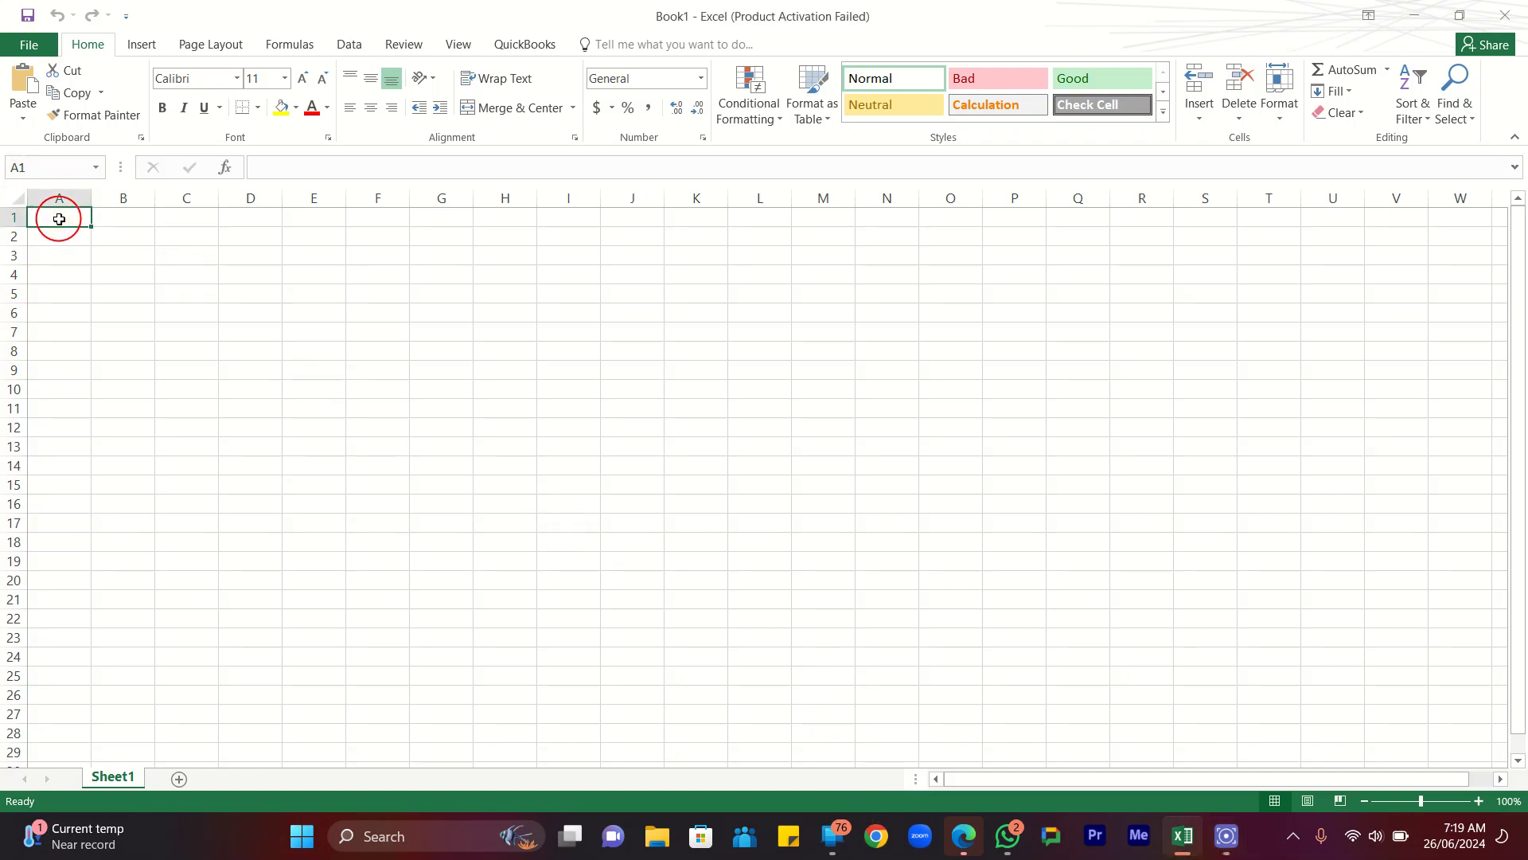
{"action": "type", "text": "1"}
{"action": "left_click", "coordinate": [52, 239]}
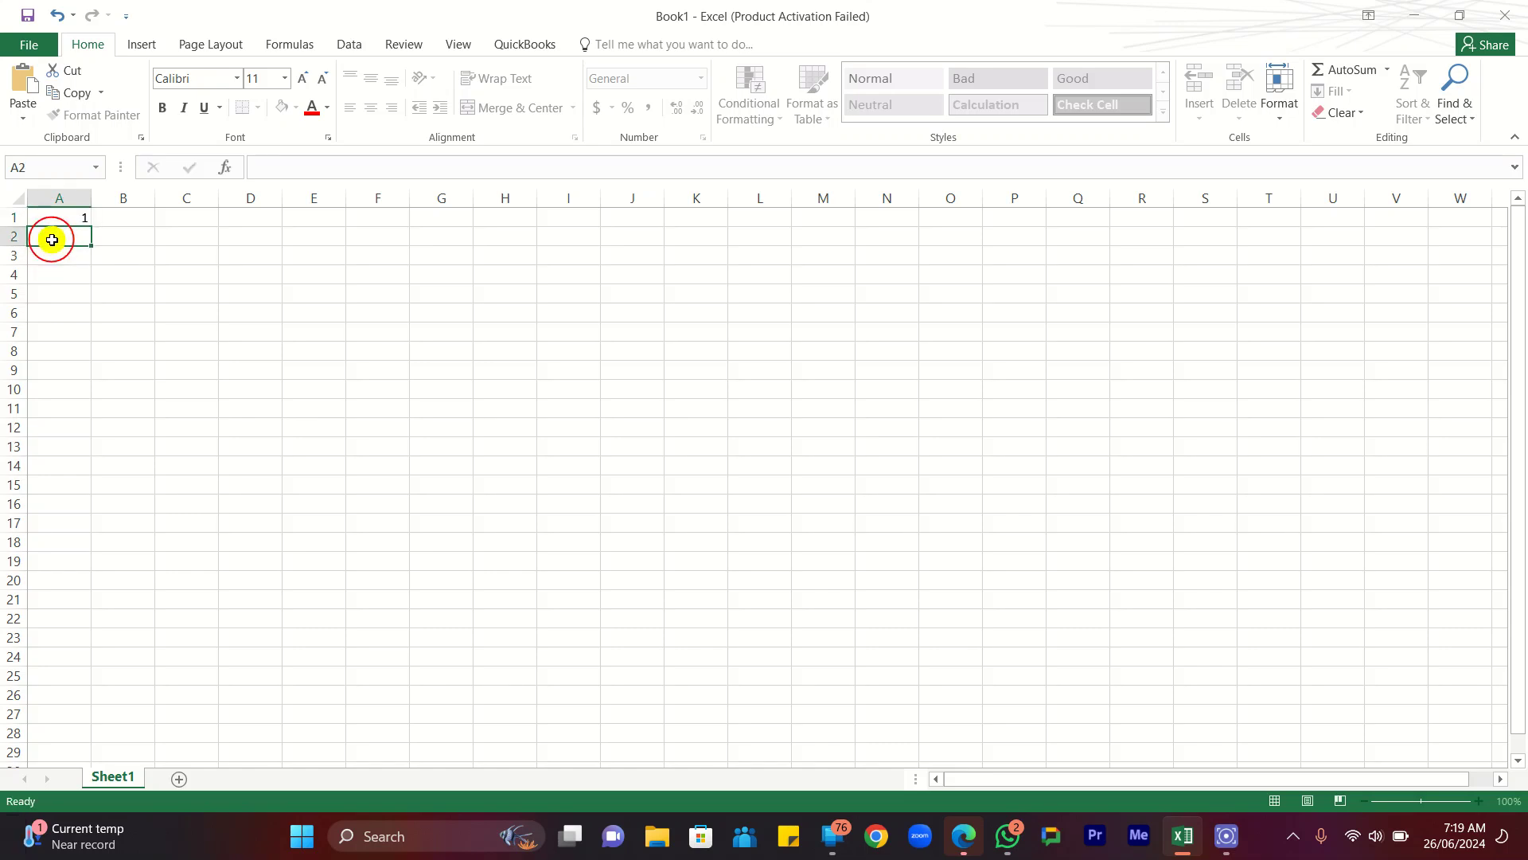
{"action": "type", "text": "2"}
{"action": "left_click", "coordinate": [120, 250]}
Extend the number series from A1:A2 down column A to 30 in cell A30.
{"action": "left_click", "coordinate": [59, 212]}
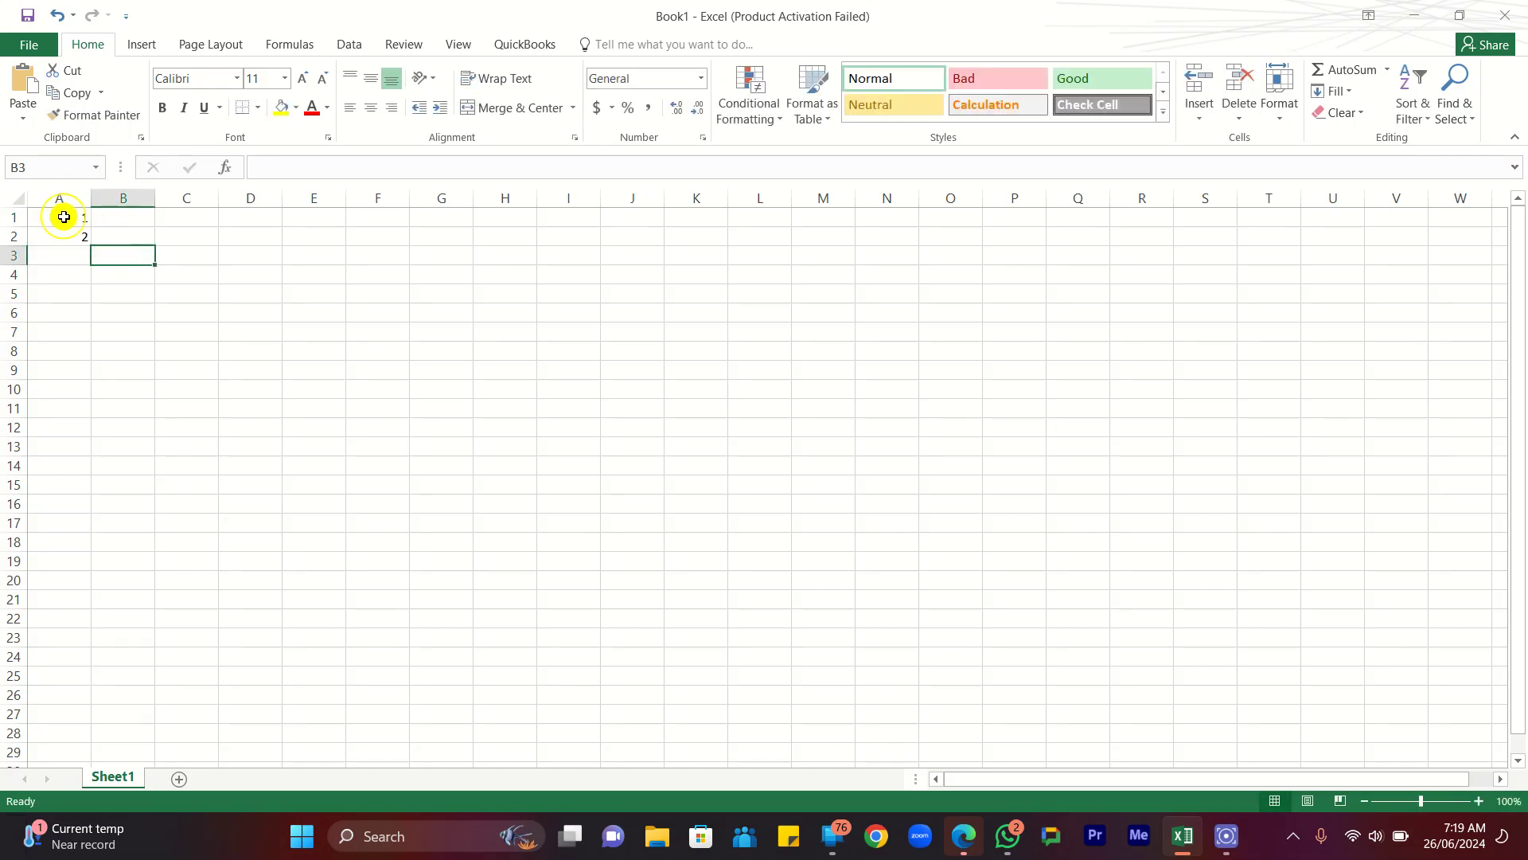
{"action": "left_click", "coordinate": [69, 239]}
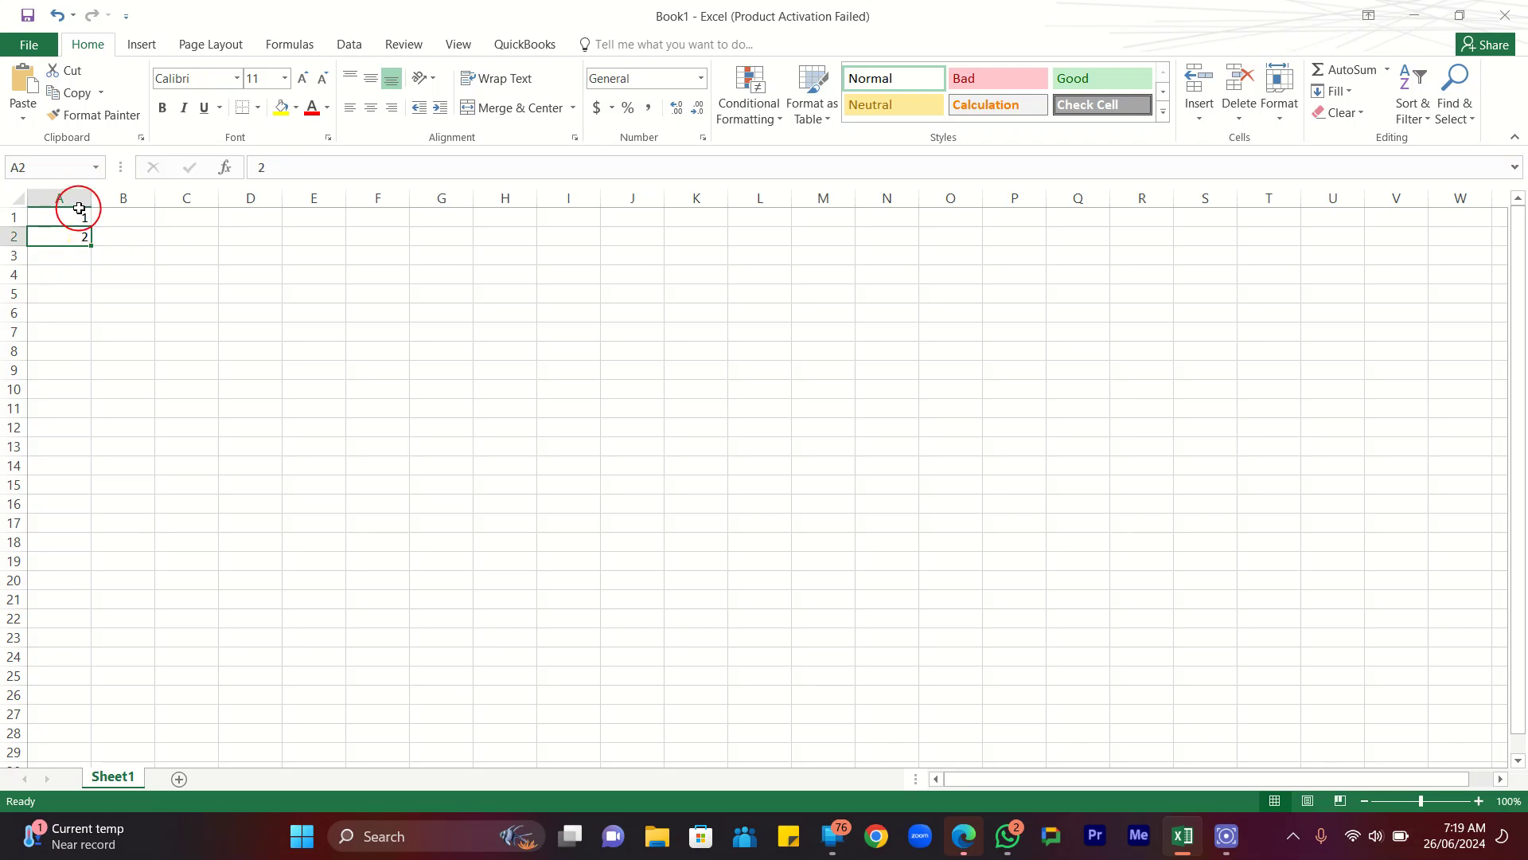
{"action": "left_click", "coordinate": [76, 218]}
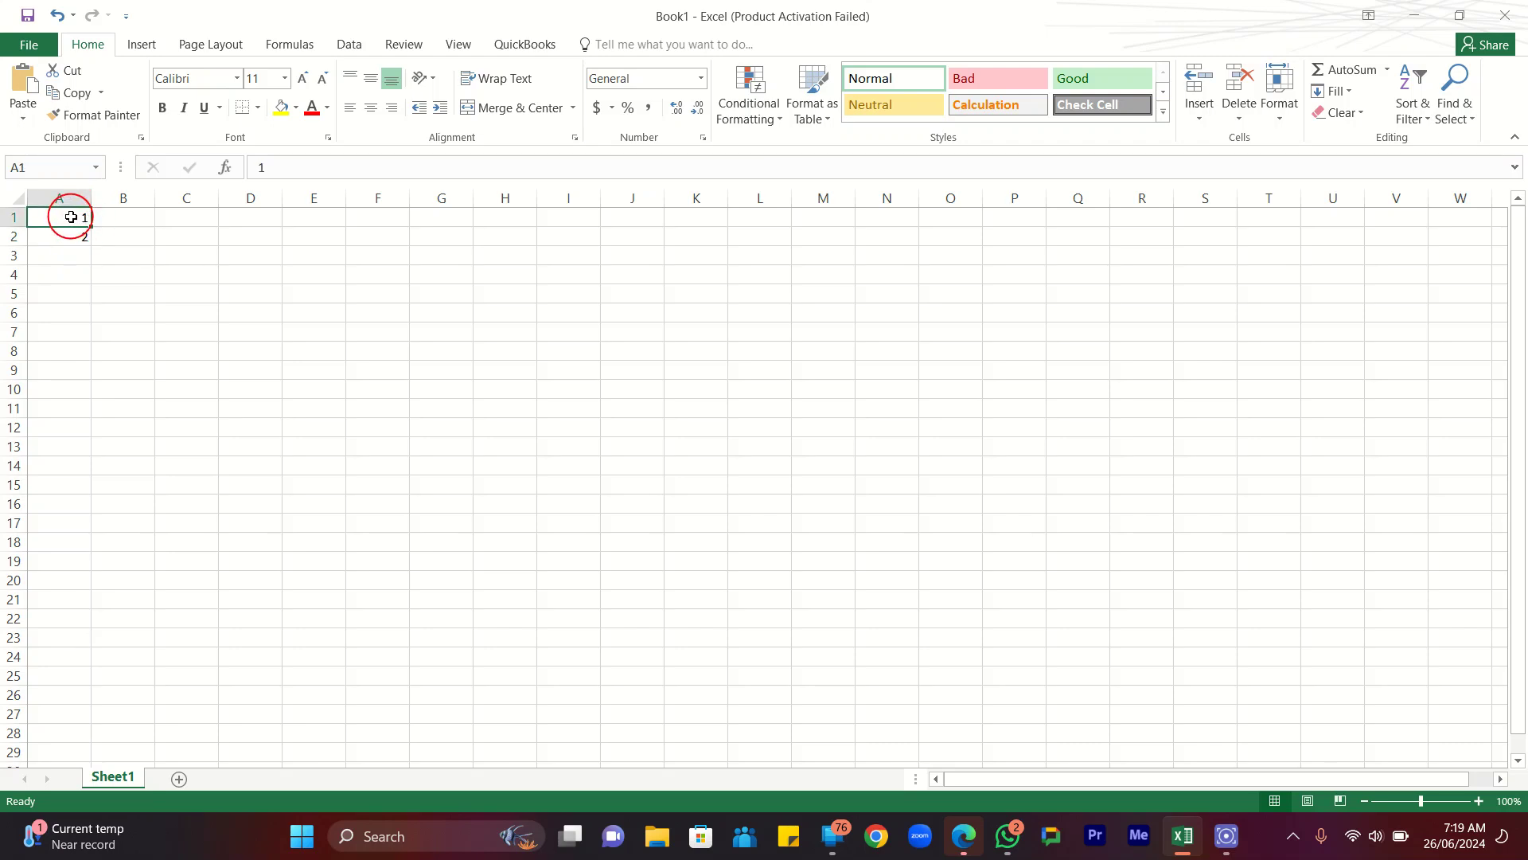
{"action": "left_click_drag", "start_coordinate": [71, 224], "coordinate": [71, 235]}
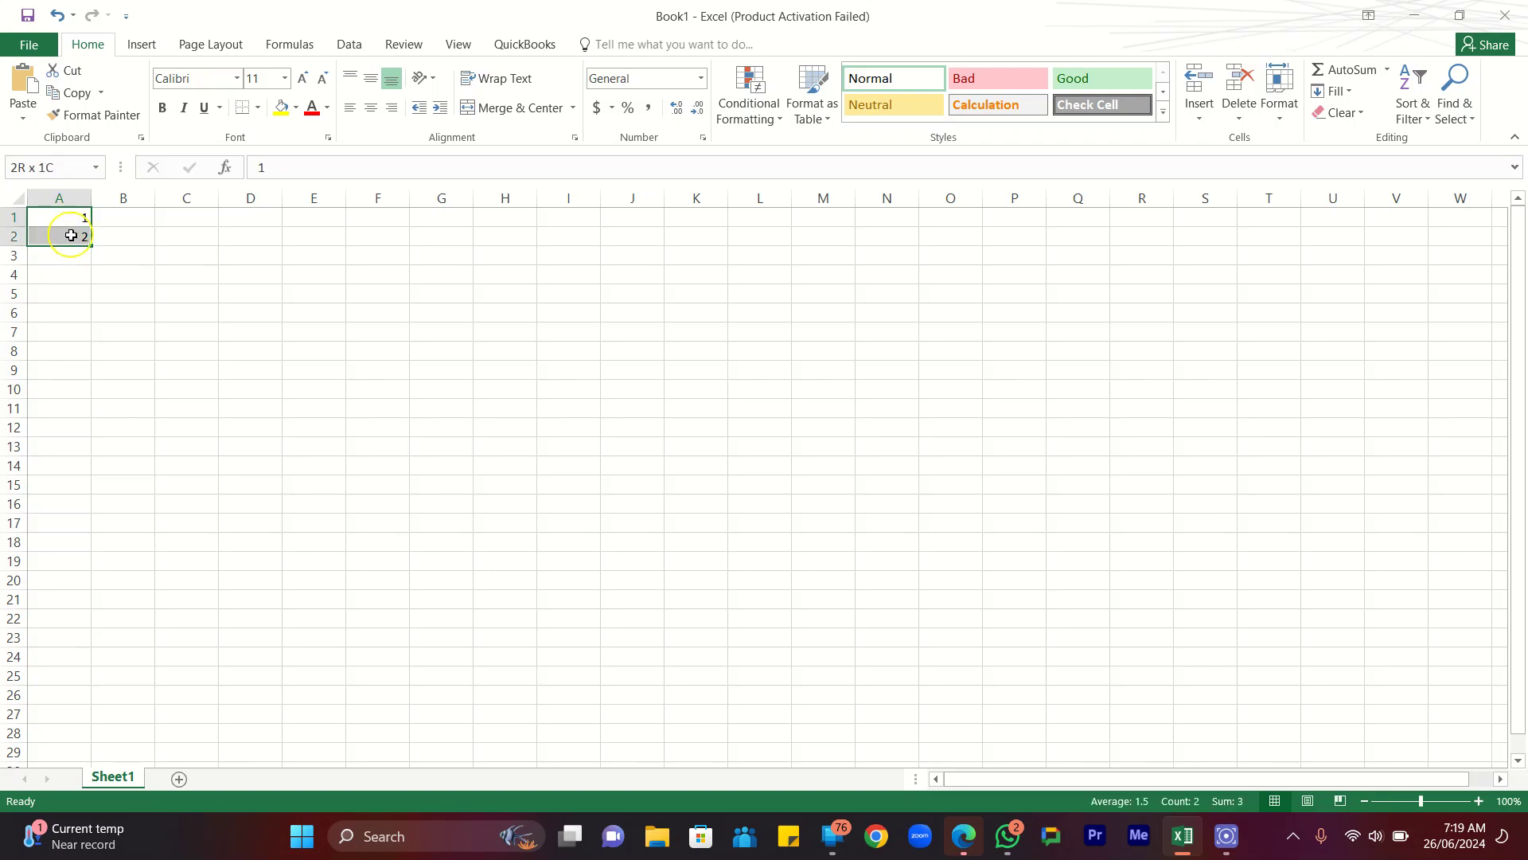
{"action": "left_click_drag", "start_coordinate": [71, 234], "coordinate": [71, 235]}
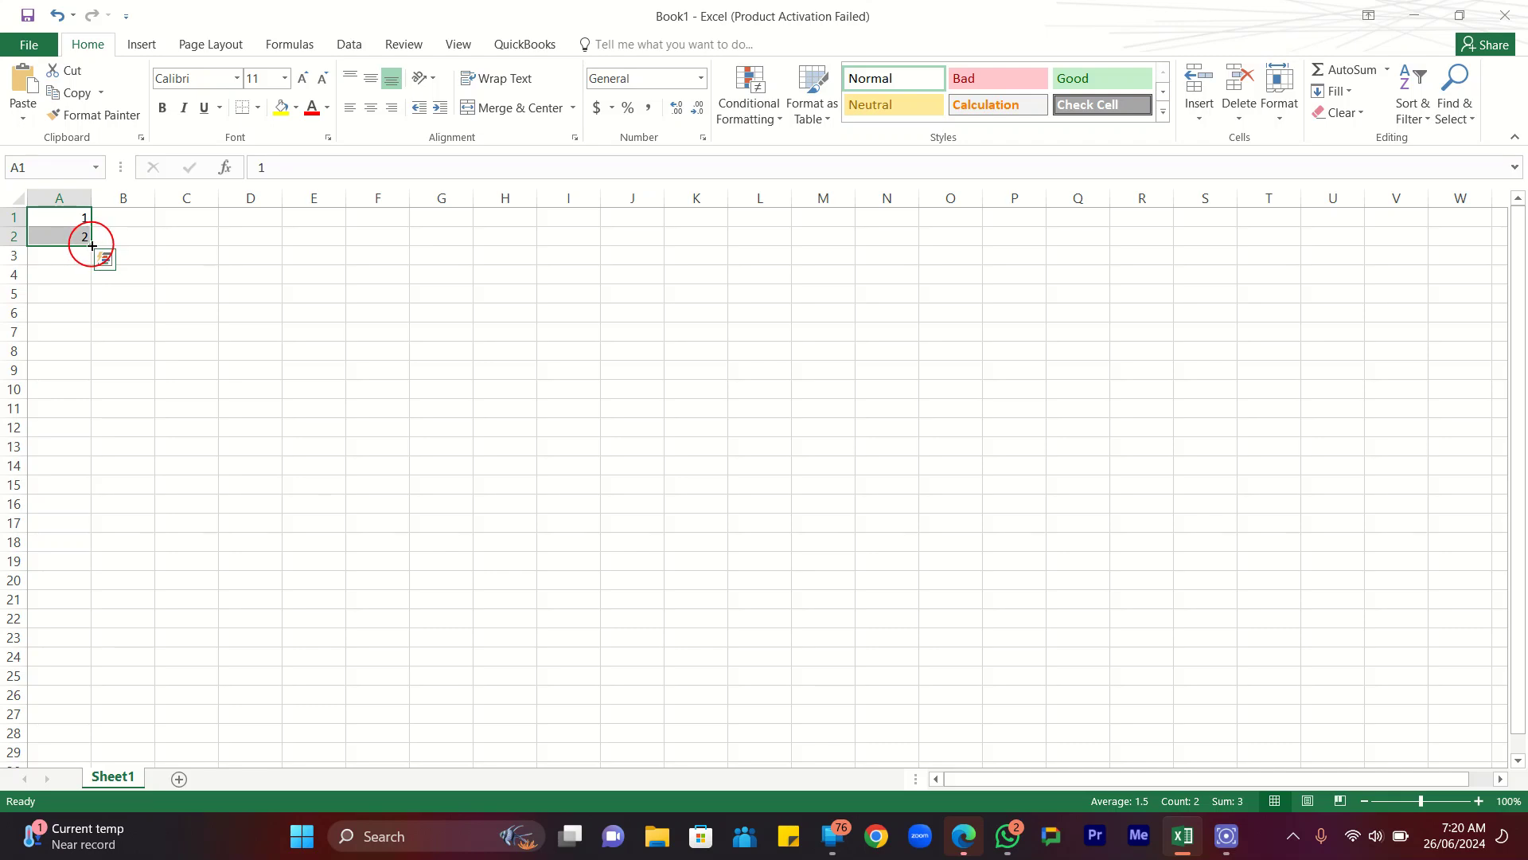
{"action": "left_click_drag", "start_coordinate": [92, 246], "coordinate": [104, 719]}
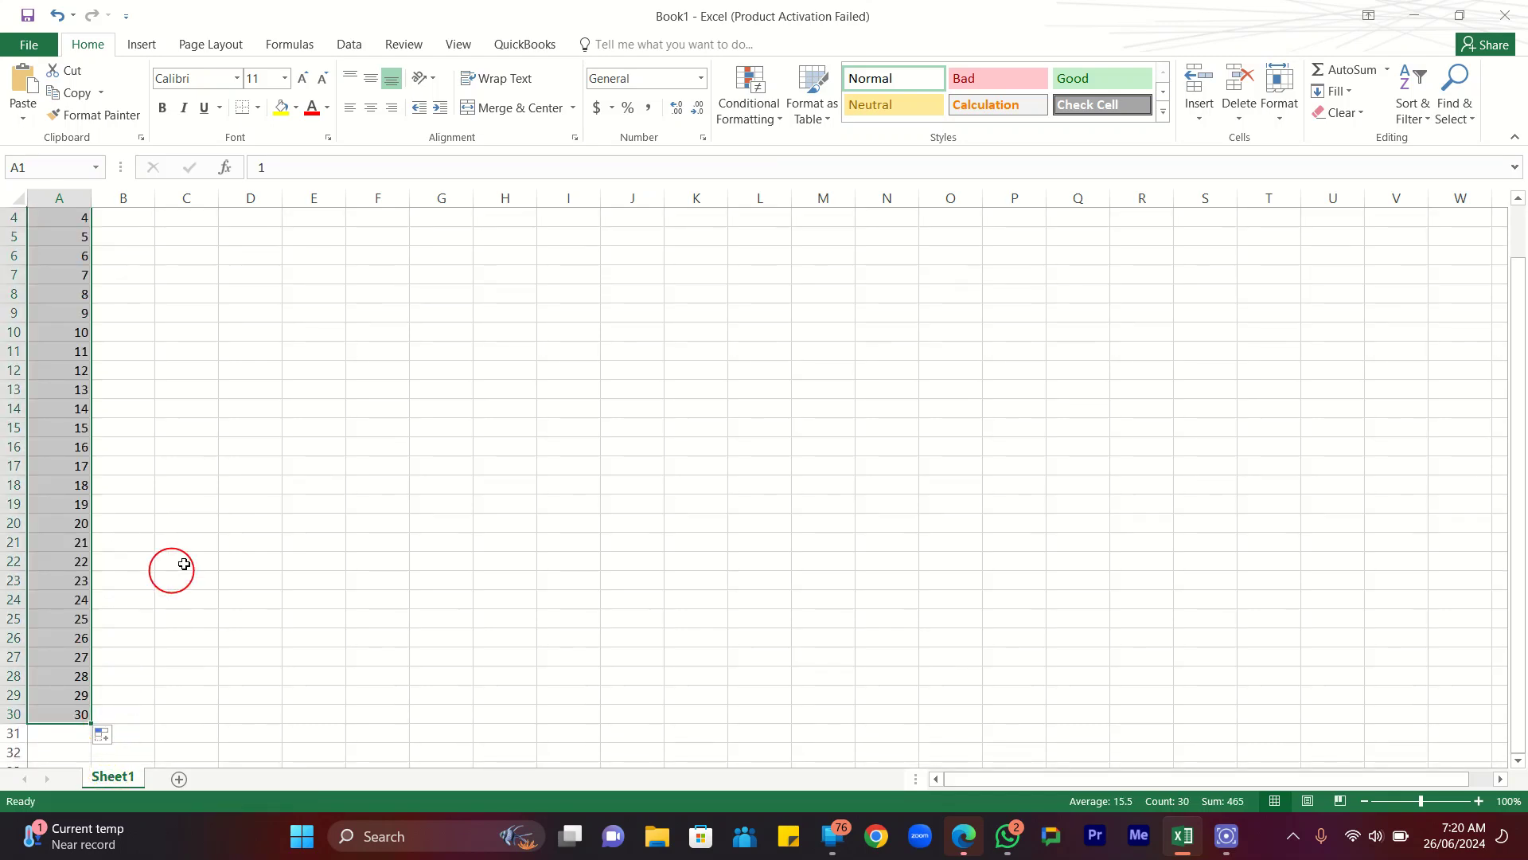
{"action": "scroll", "coordinate": [219, 549], "scroll_direction": "up", "scroll_amount": 1}
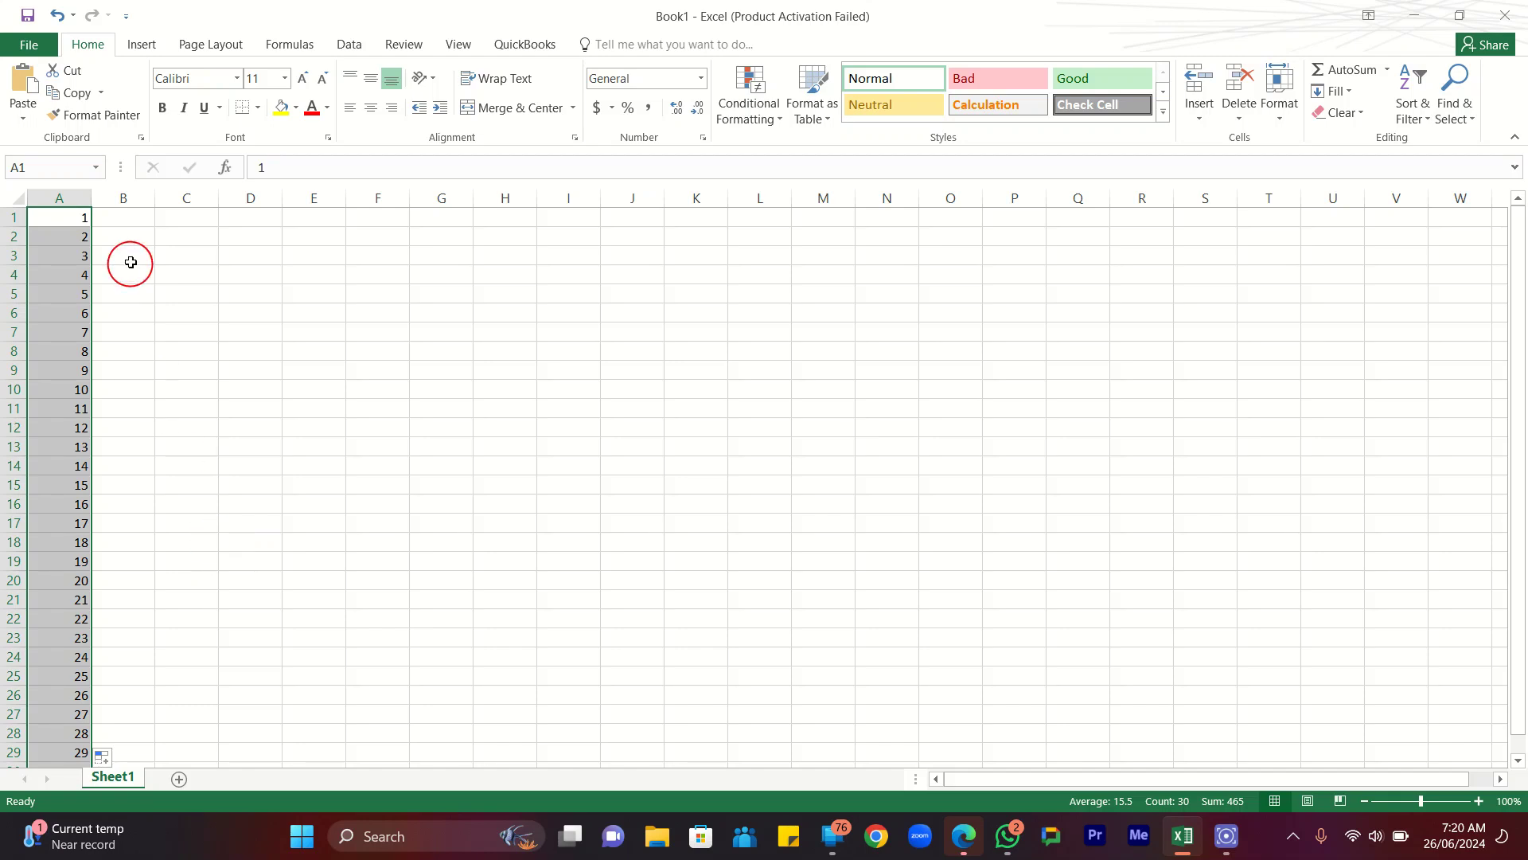
Insert one blank row above row 1, and undo the insertion.
{"action": "left_click", "coordinate": [114, 223]}
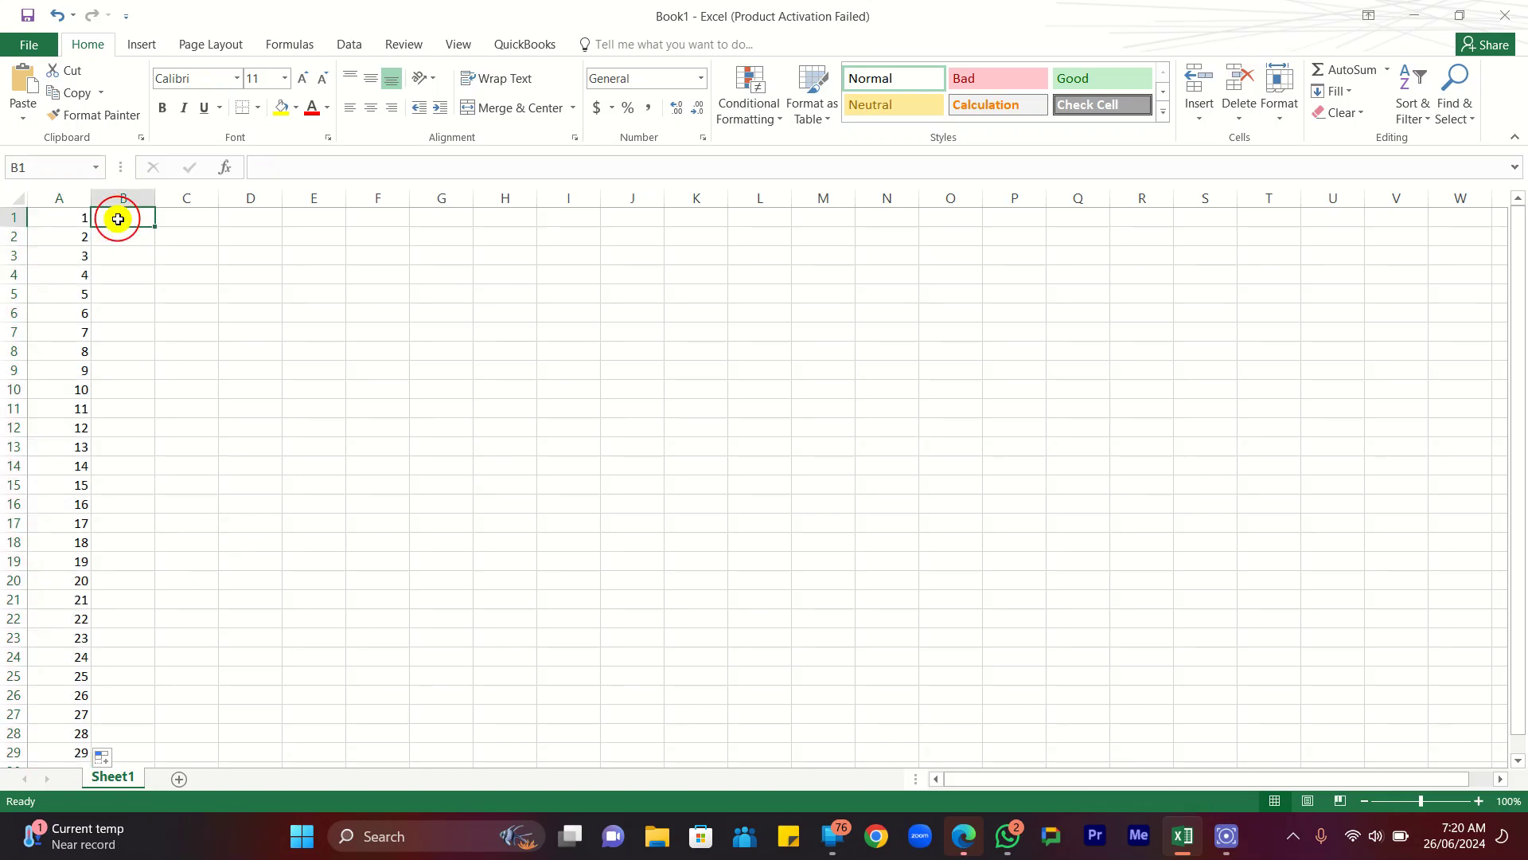
{"action": "left_click", "coordinate": [7, 215]}
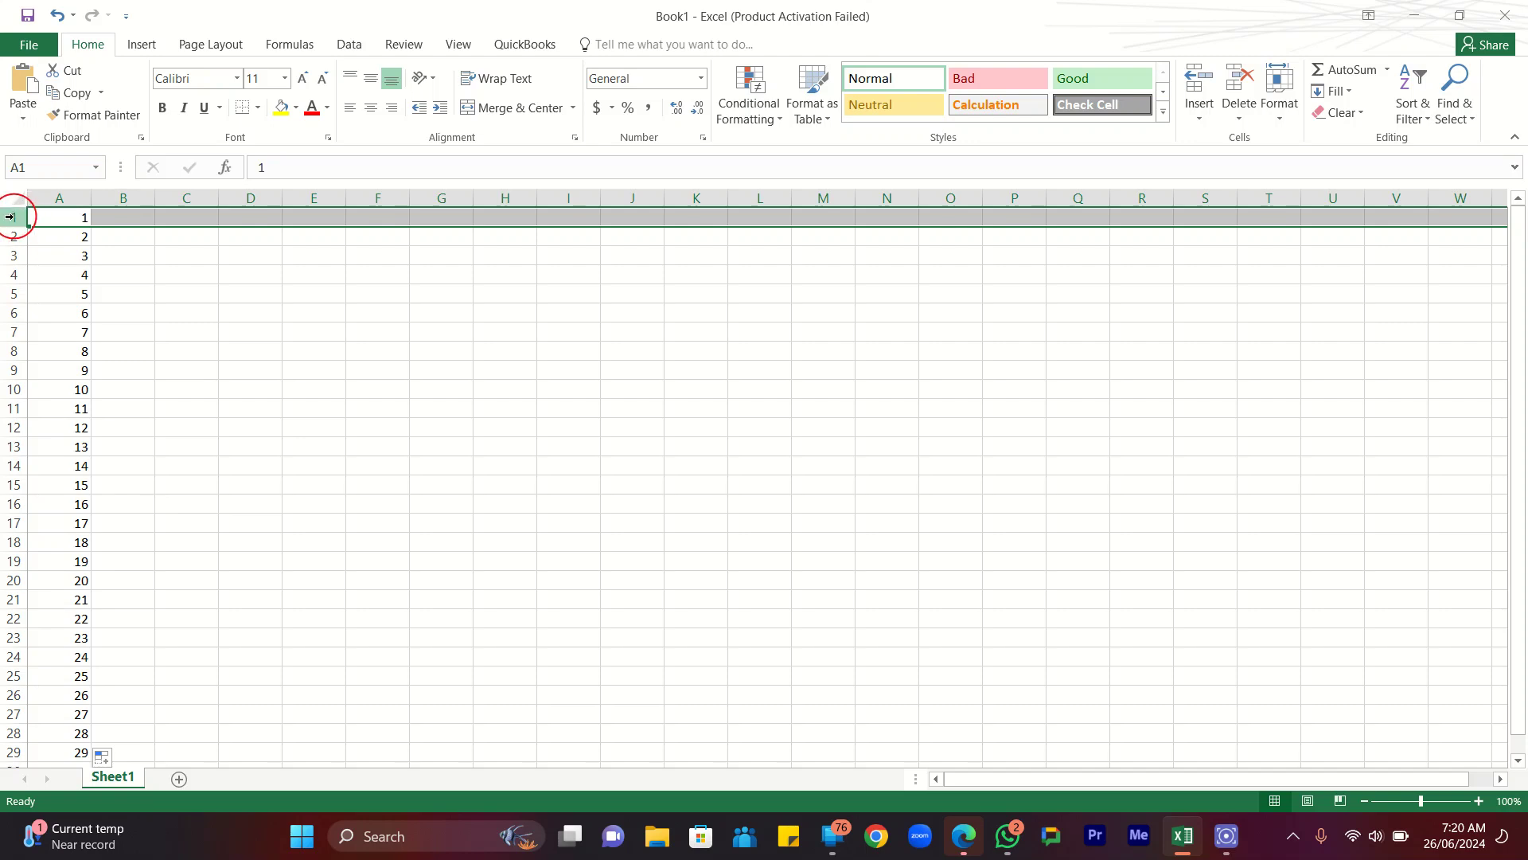
{"action": "right_click", "coordinate": [11, 217]}
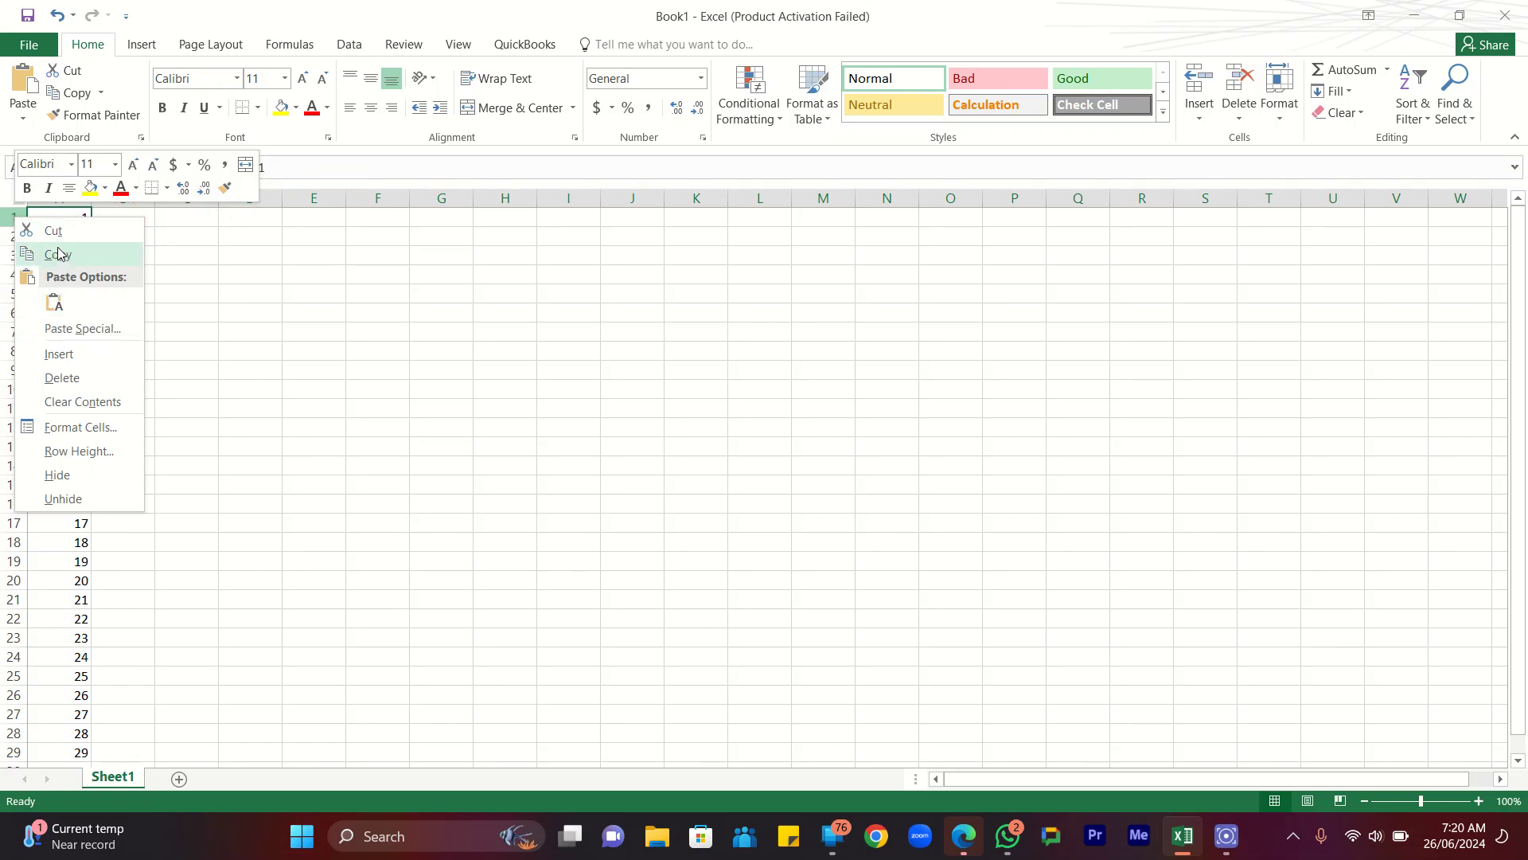
{"action": "left_click", "coordinate": [3, 219]}
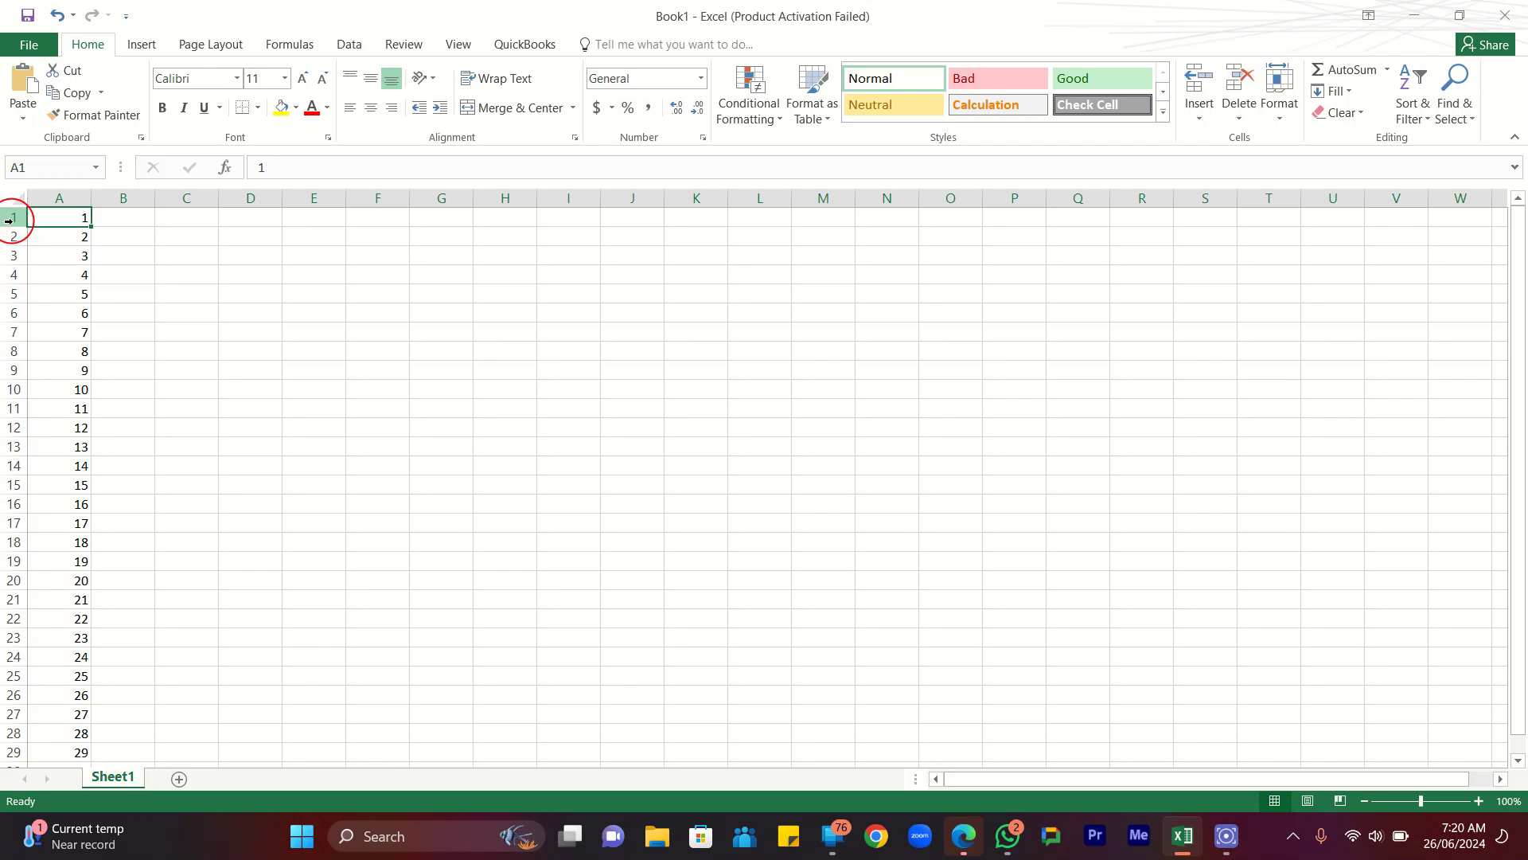
{"action": "left_click", "coordinate": [10, 220]}
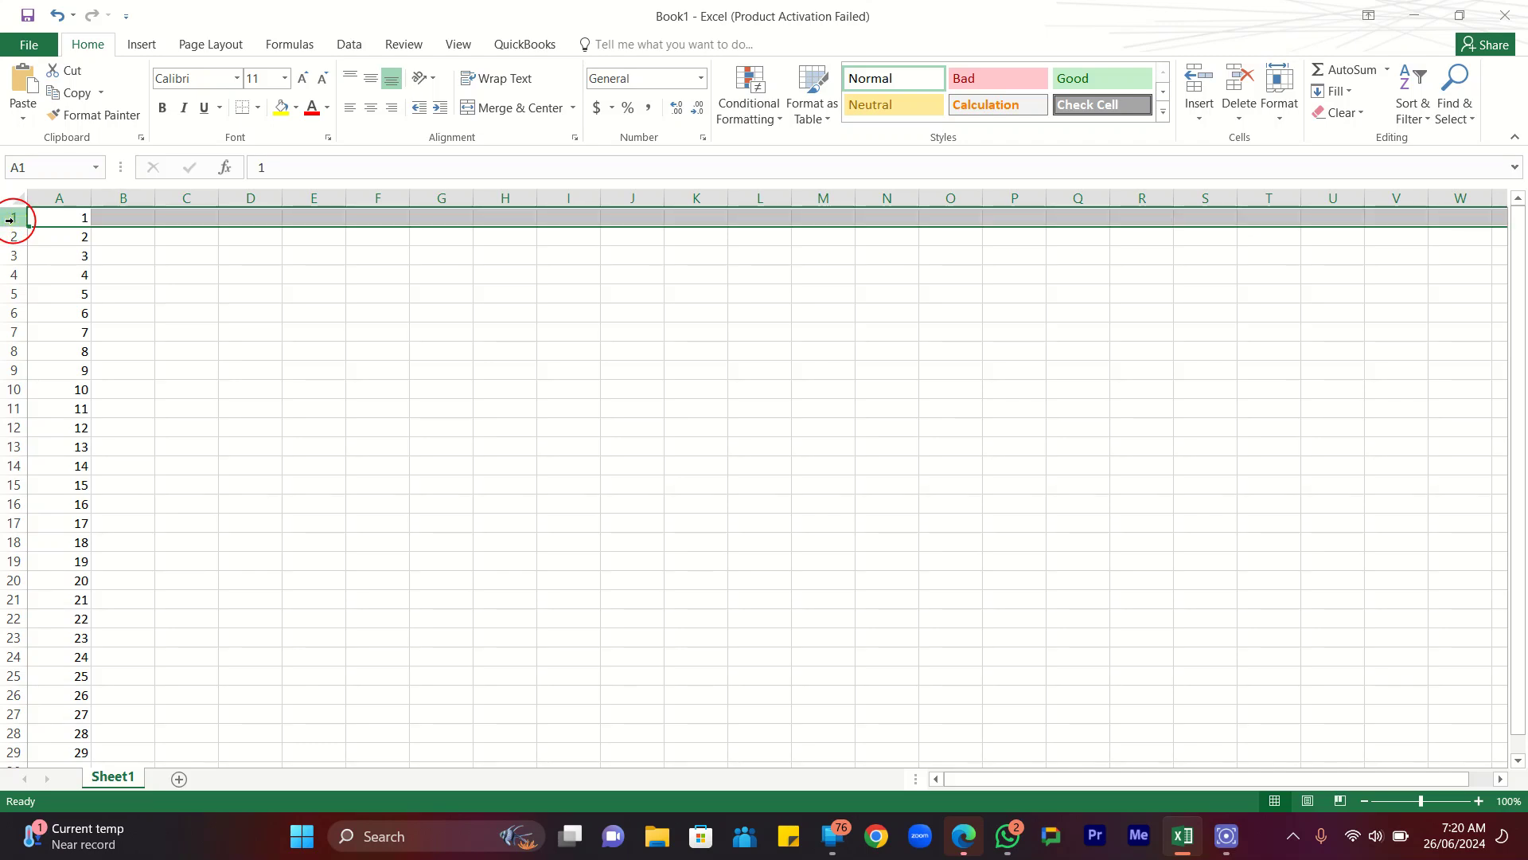
{"action": "right_click", "coordinate": [11, 220]}
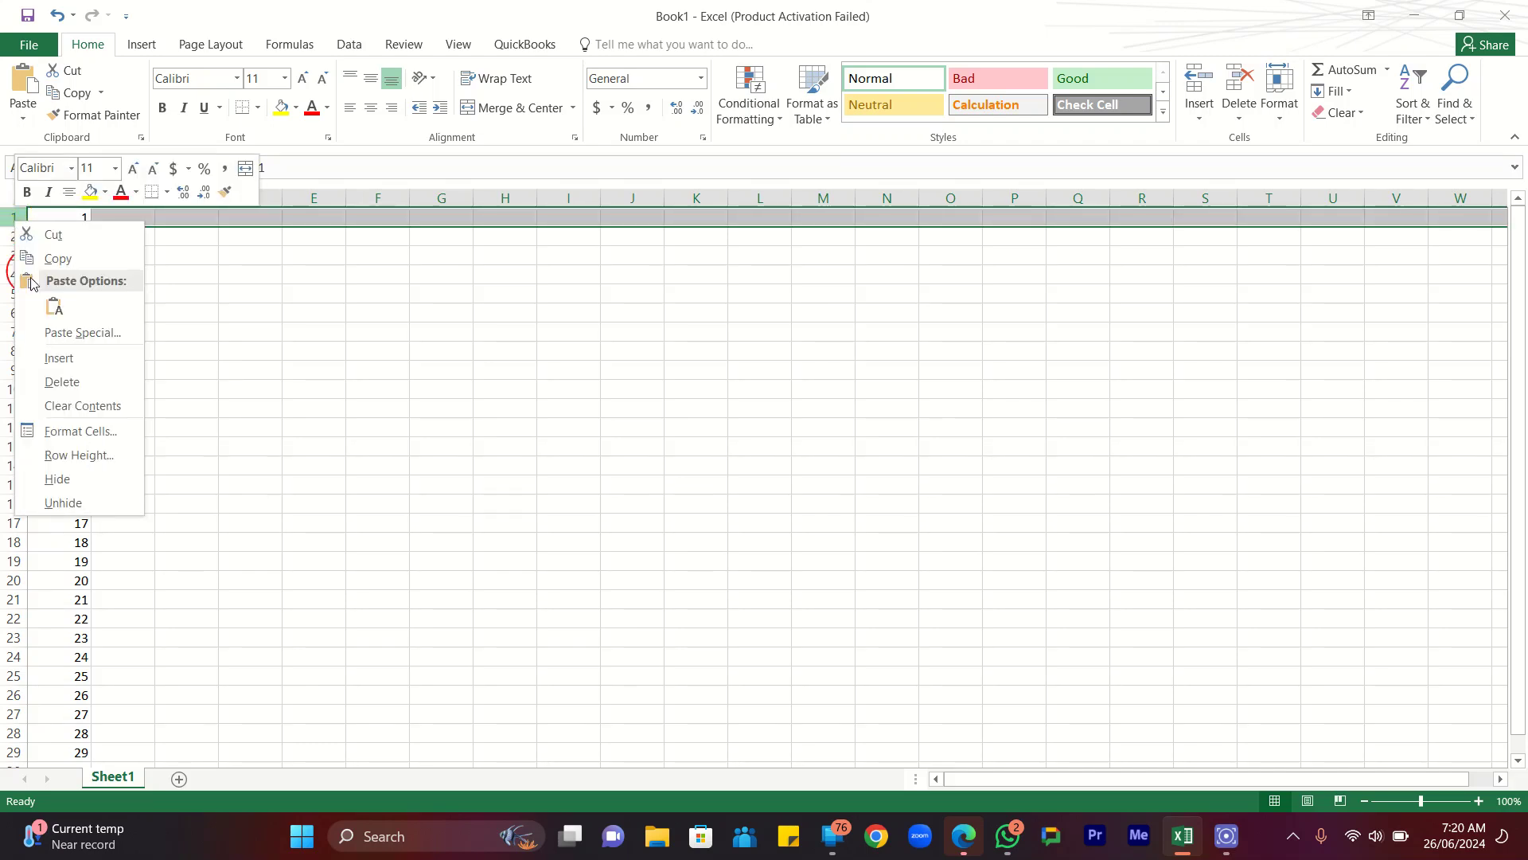
{"action": "left_click", "coordinate": [66, 366]}
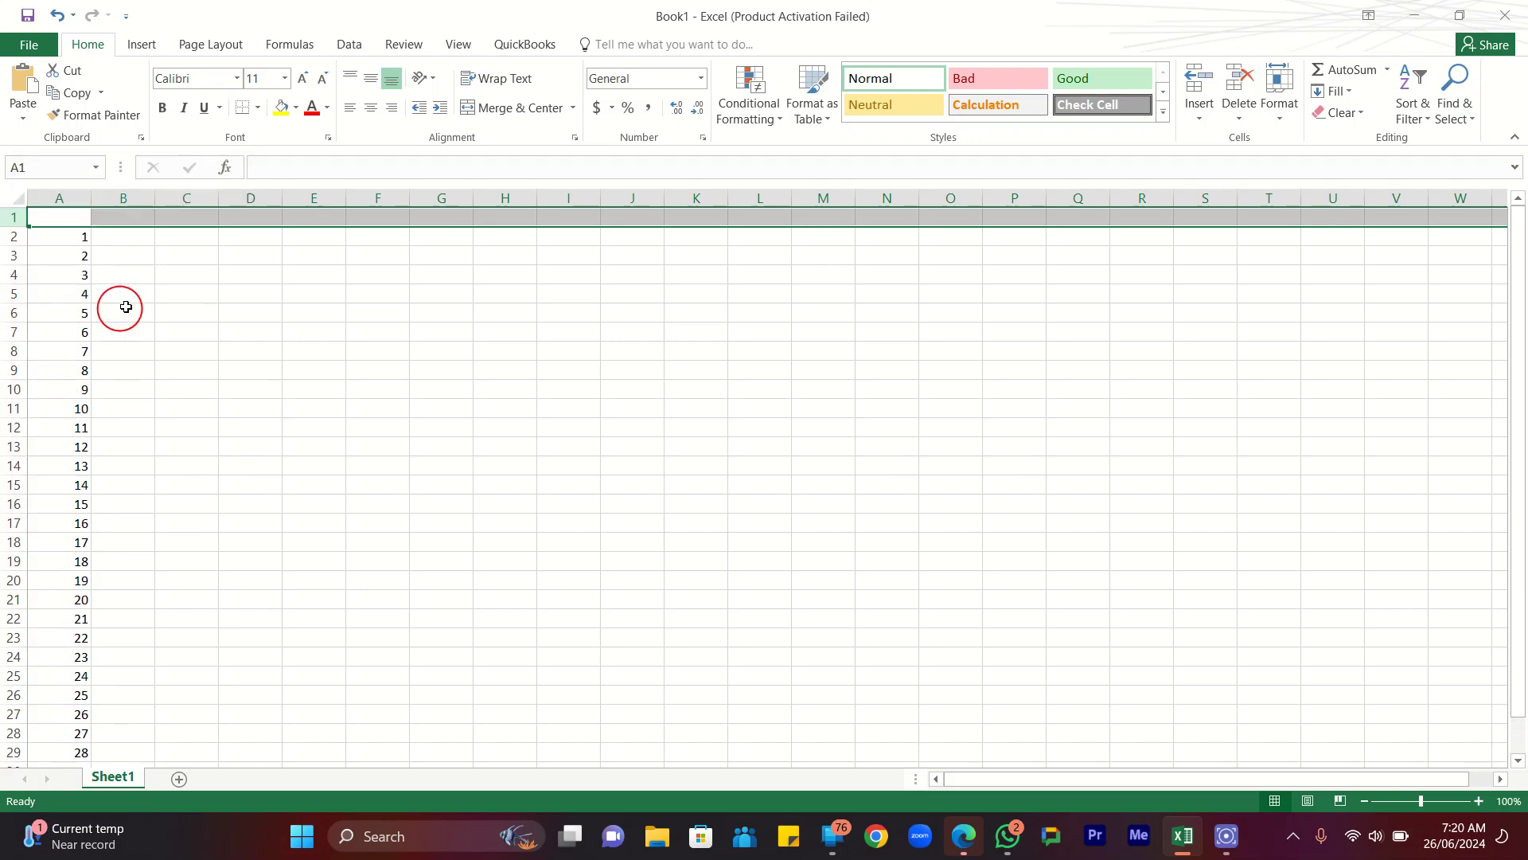
{"action": "left_click", "coordinate": [134, 309]}
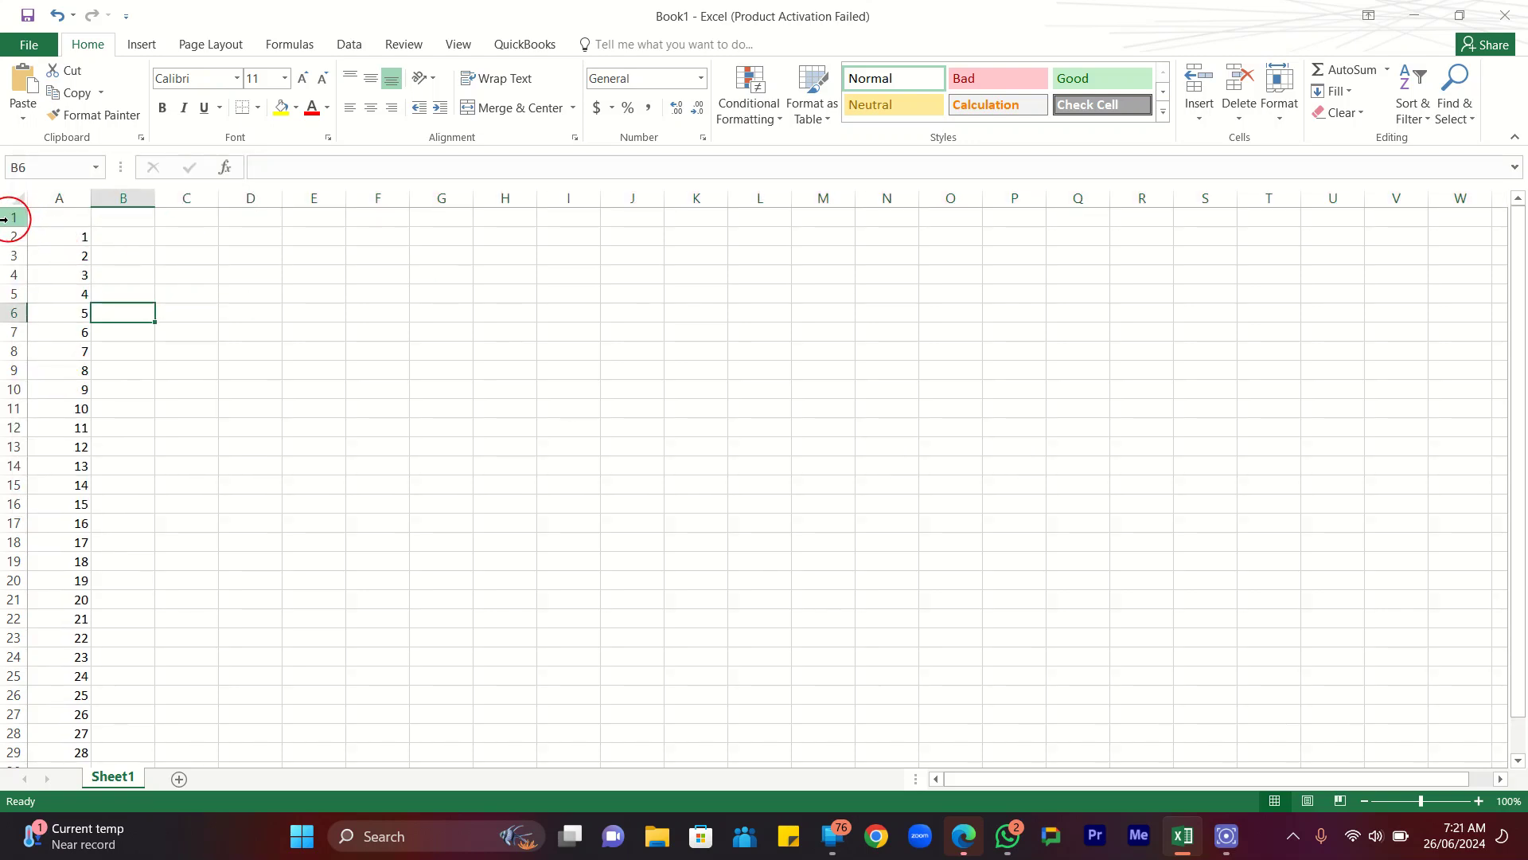
{"action": "left_click", "coordinate": [56, 15]}
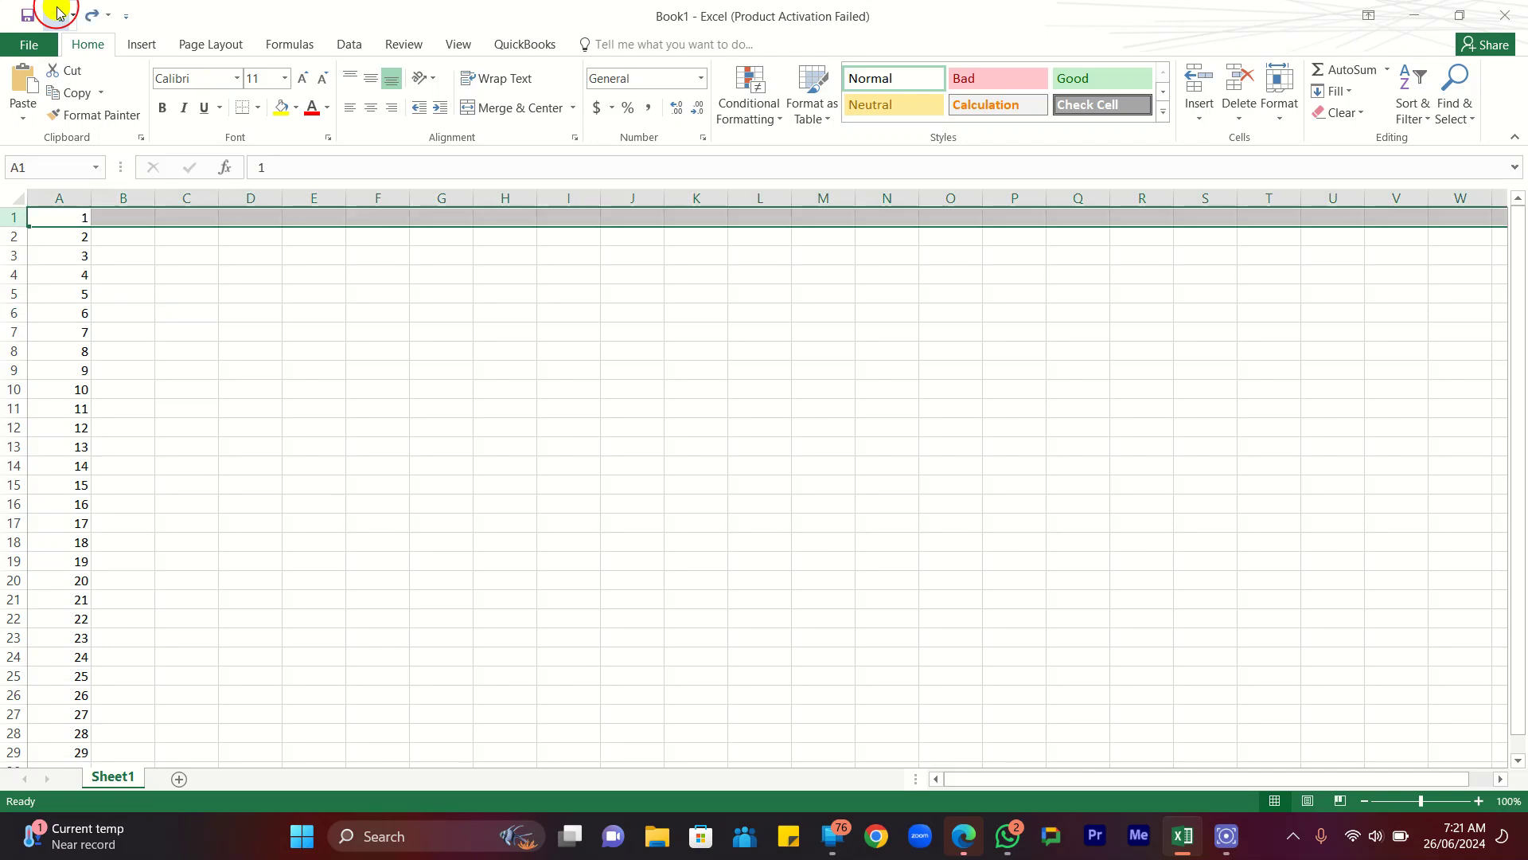
Insert five blank rows above the numbers using rows 1 to 5, and undo the insertion.
{"action": "left_click_drag", "start_coordinate": [16, 217], "coordinate": [14, 284]}
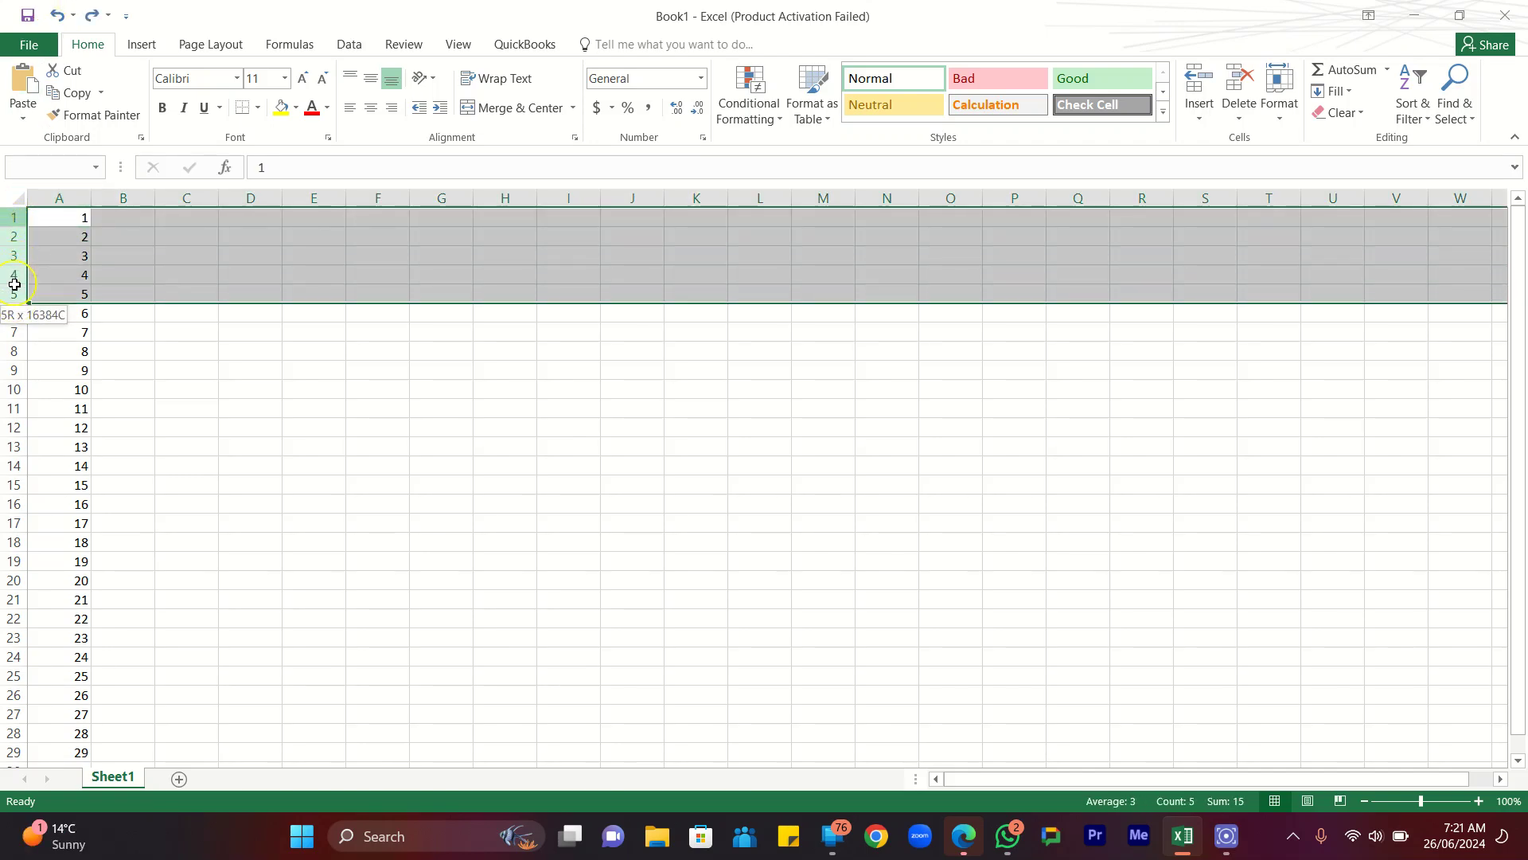
{"action": "left_click_drag", "start_coordinate": [14, 285], "coordinate": [15, 284]}
{"action": "right_click", "coordinate": [15, 284]}
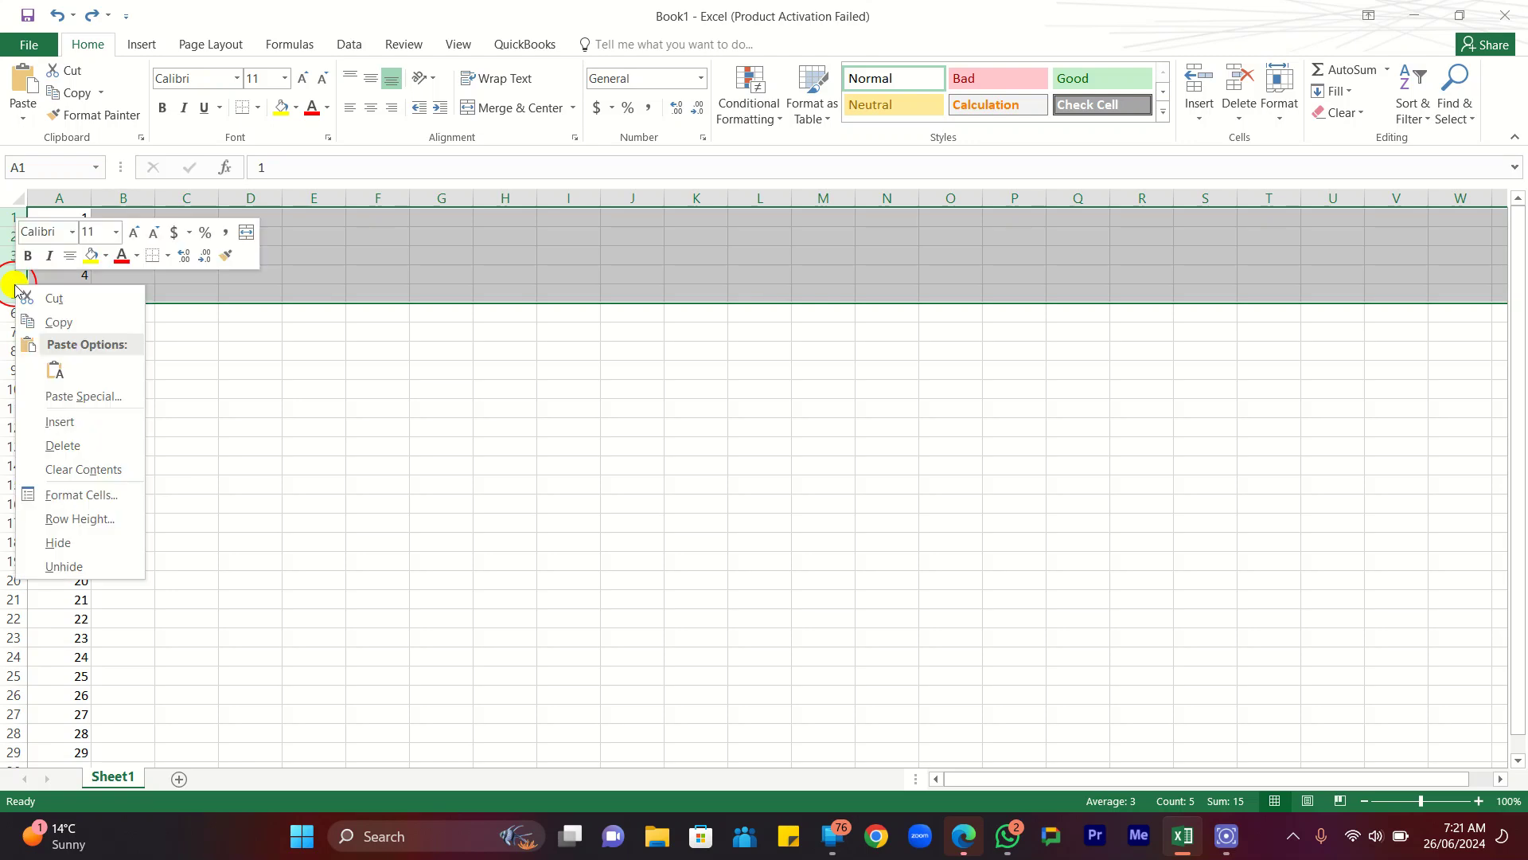
{"action": "left_click", "coordinate": [63, 424]}
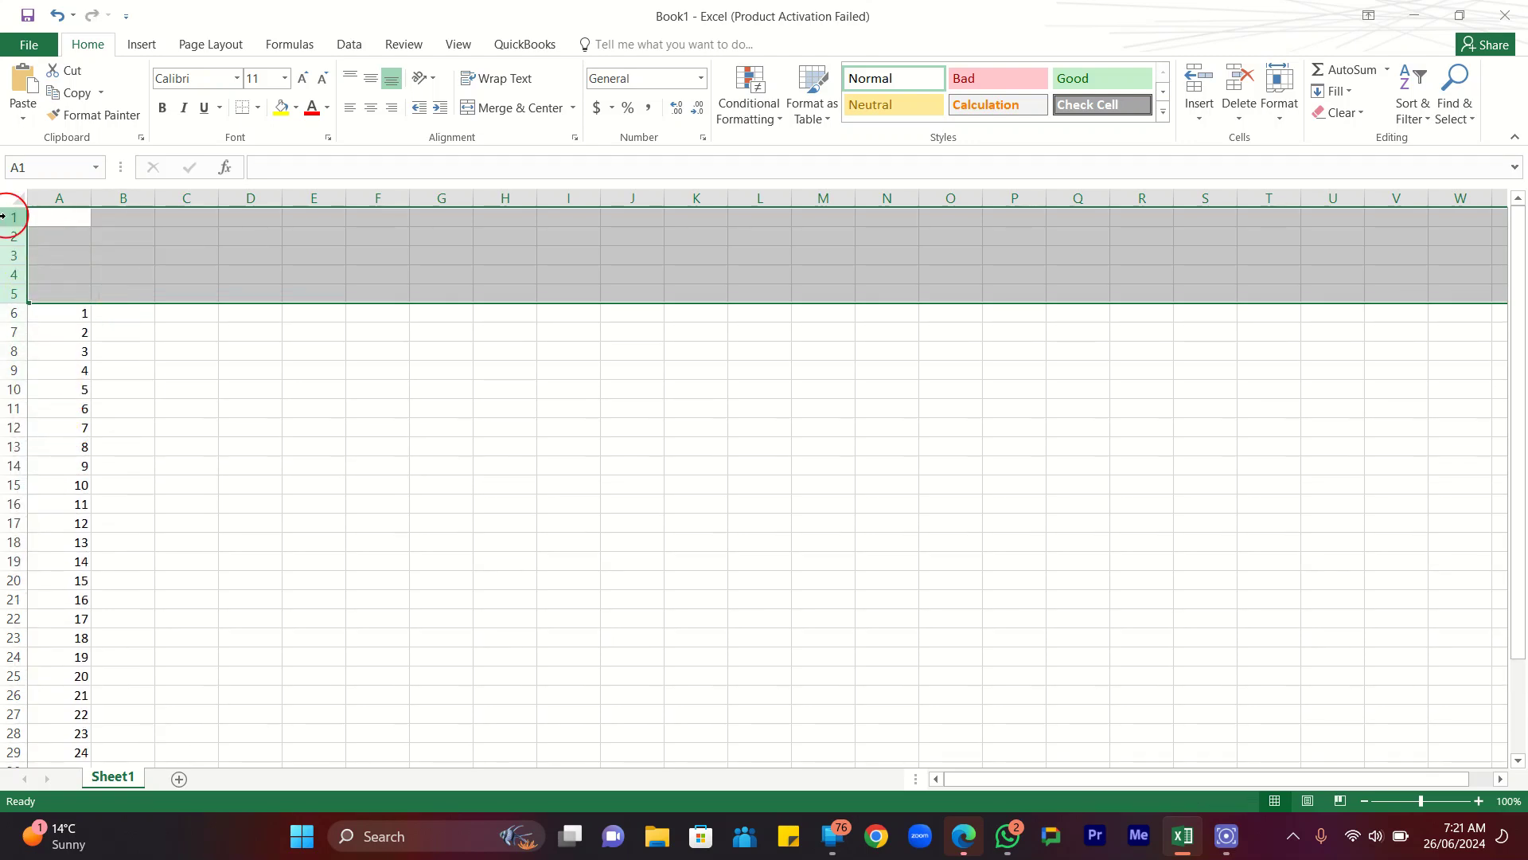
{"action": "left_click", "coordinate": [58, 15]}
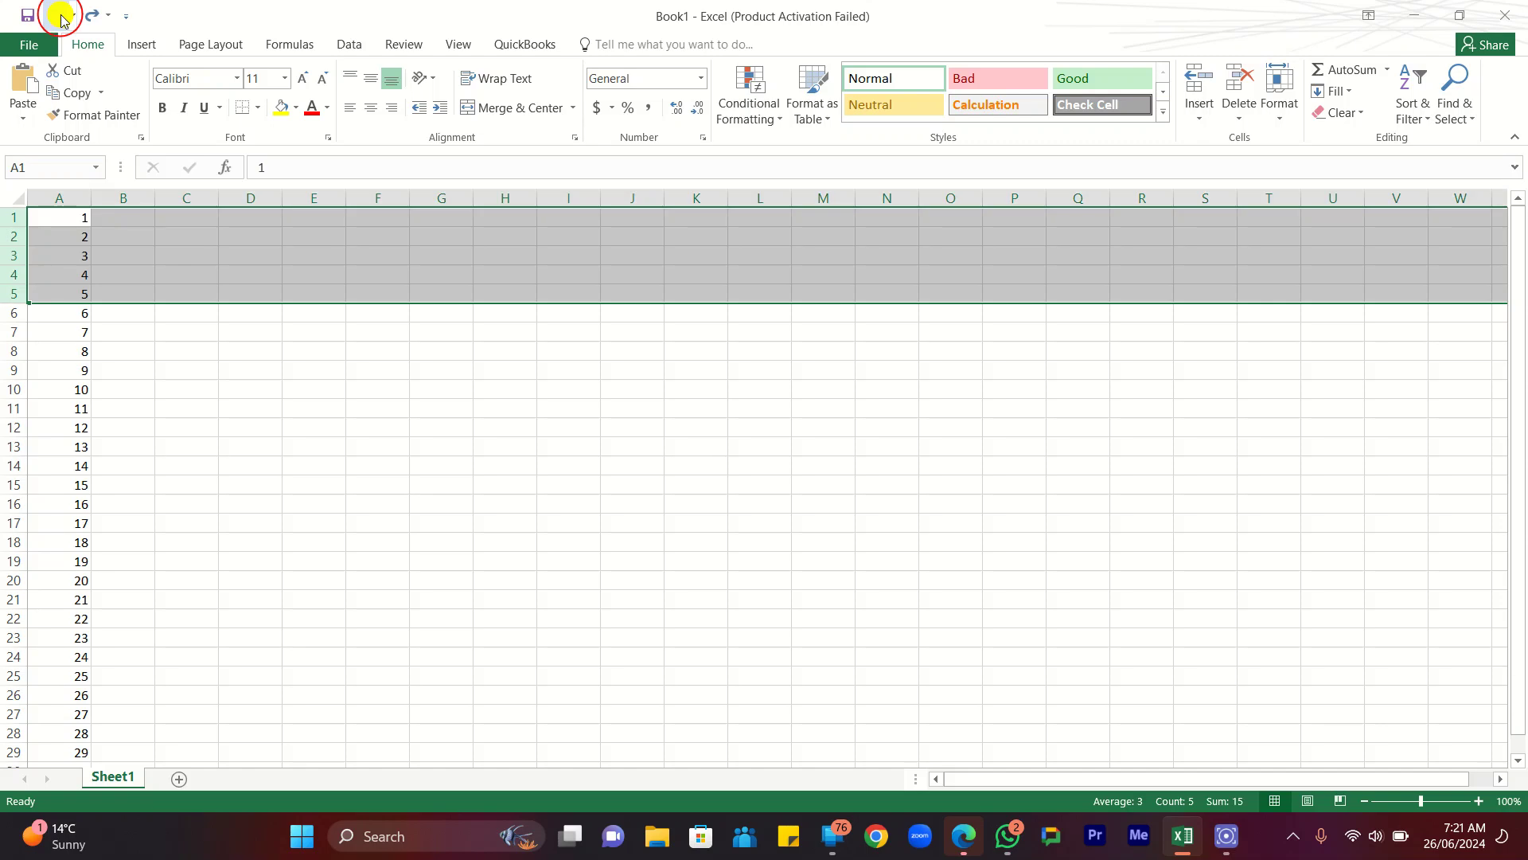
Undo the number series fill in column A and redo it.
{"action": "left_click", "coordinate": [61, 16]}
{"action": "left_click", "coordinate": [68, 212]}
{"action": "left_click", "coordinate": [93, 16]}
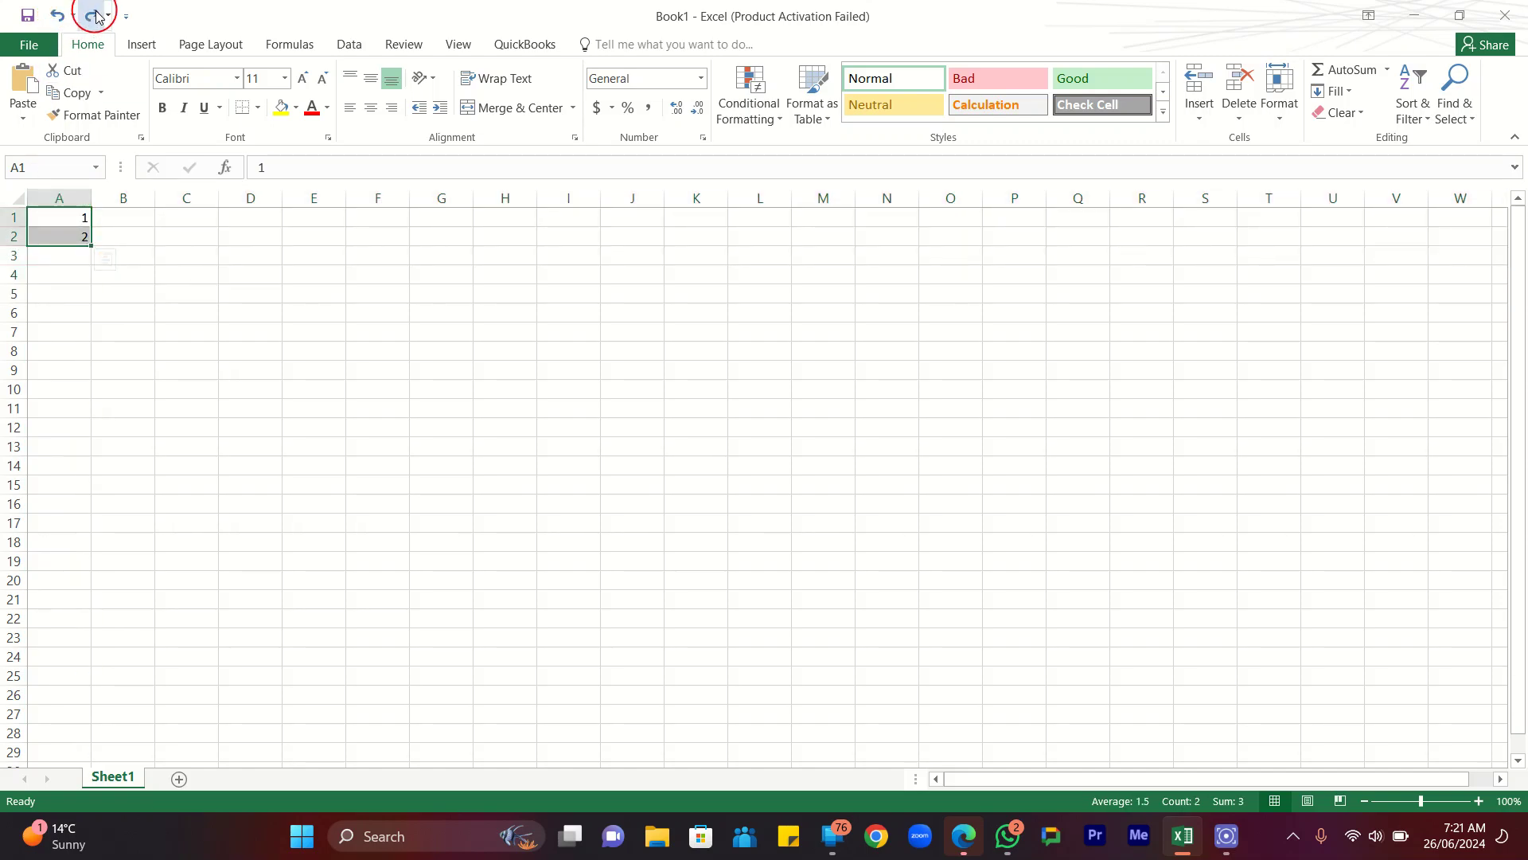
Insert a blank row above row 1 for the column headings.
{"action": "left_click", "coordinate": [4, 216]}
{"action": "right_click", "coordinate": [2, 214]}
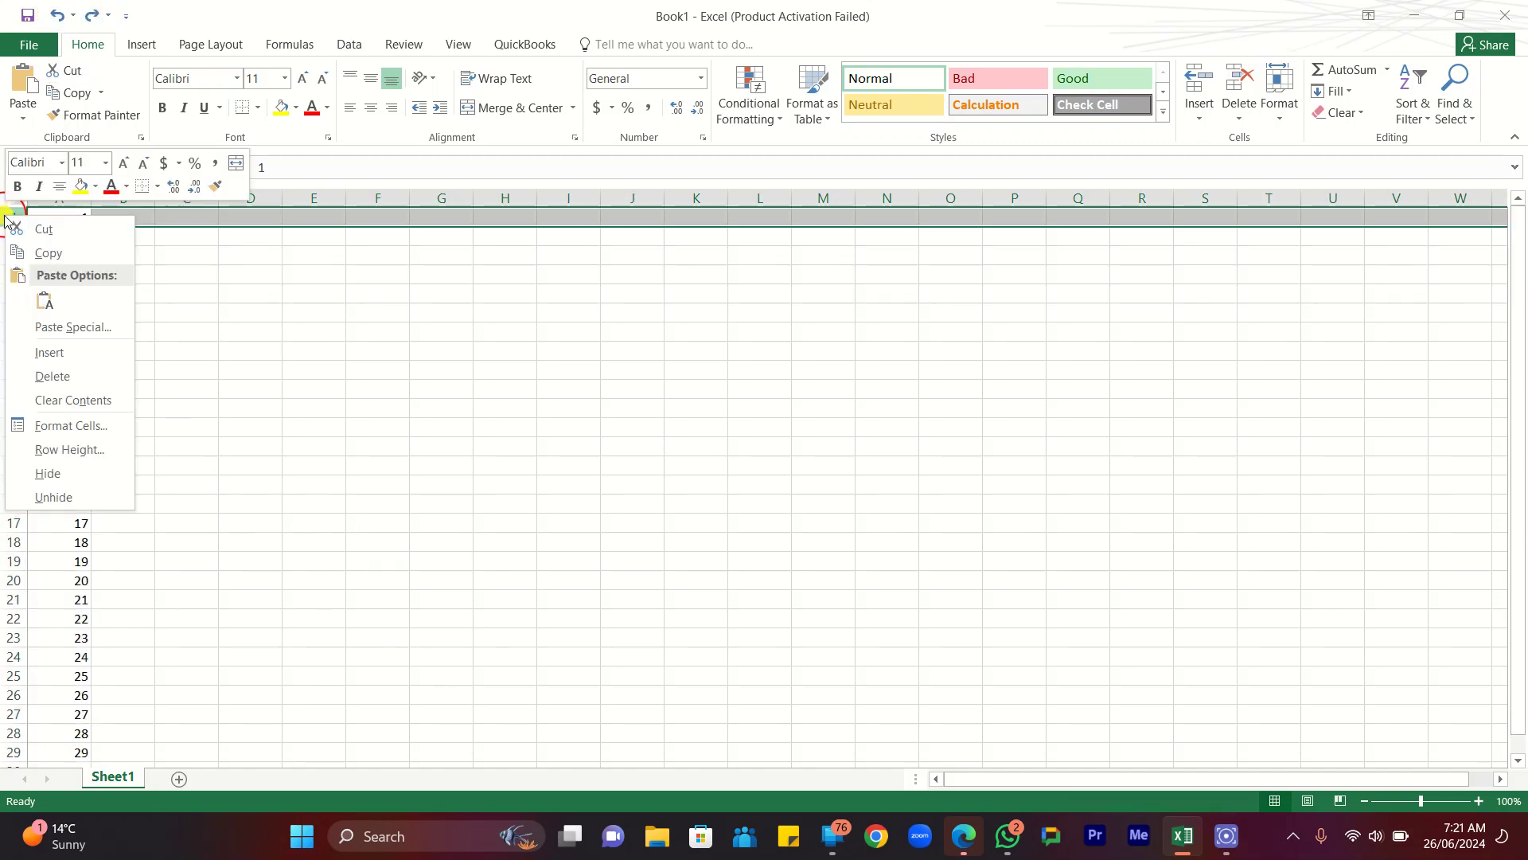
{"action": "left_click", "coordinate": [60, 351]}
Enter the column headings No in cell A1 and Name in cell B1.
{"action": "left_click", "coordinate": [73, 219]}
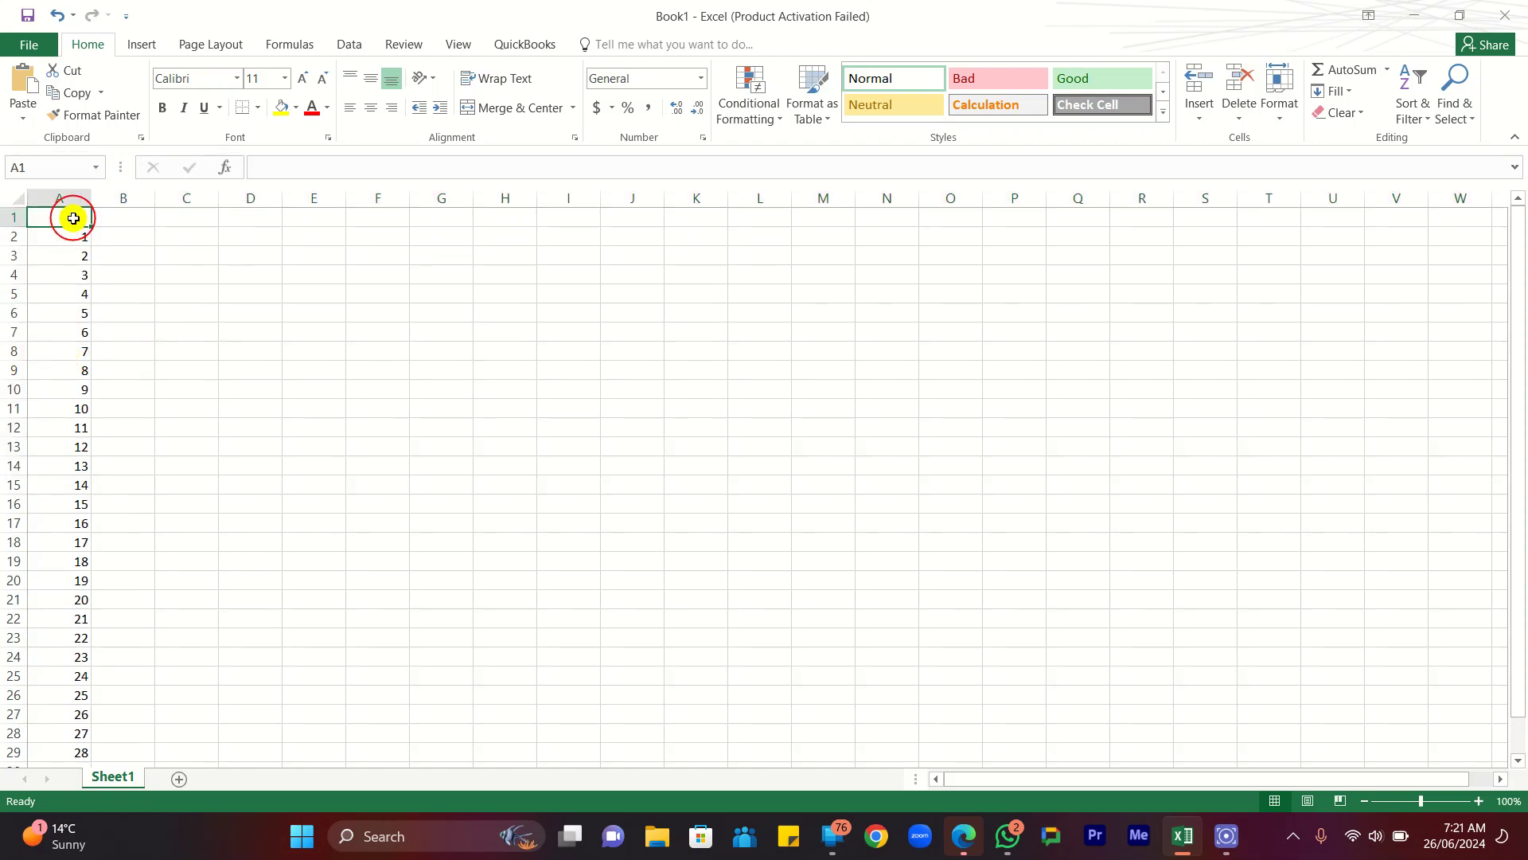
{"action": "type", "text": "No"}
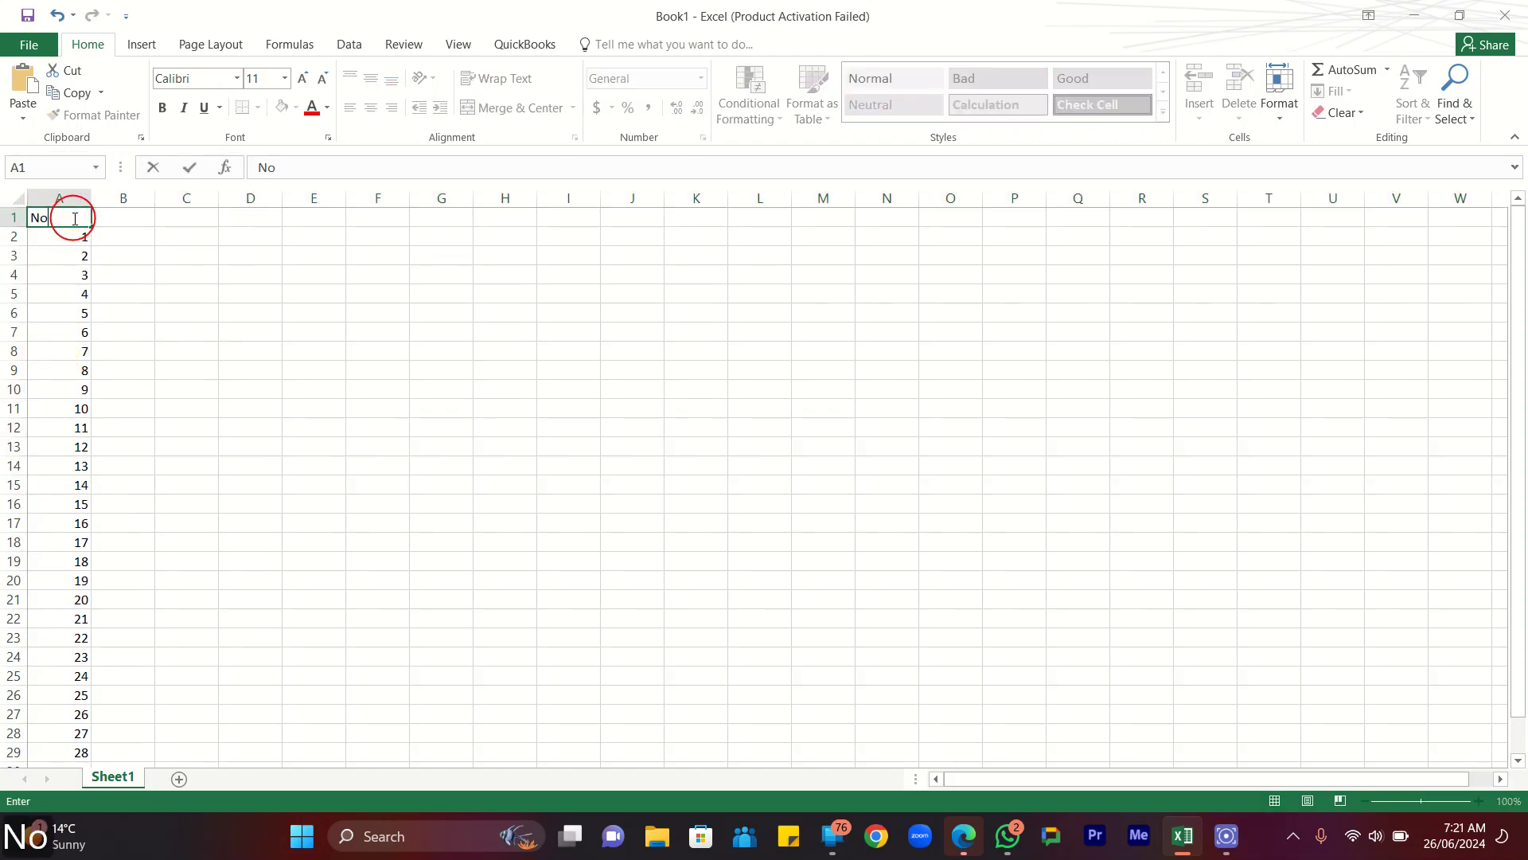
{"action": "left_click", "coordinate": [147, 215]}
{"action": "type", "text": "Namr"}
{"action": "key", "text": "BackSpace"}
{"action": "type", "text": "e"}
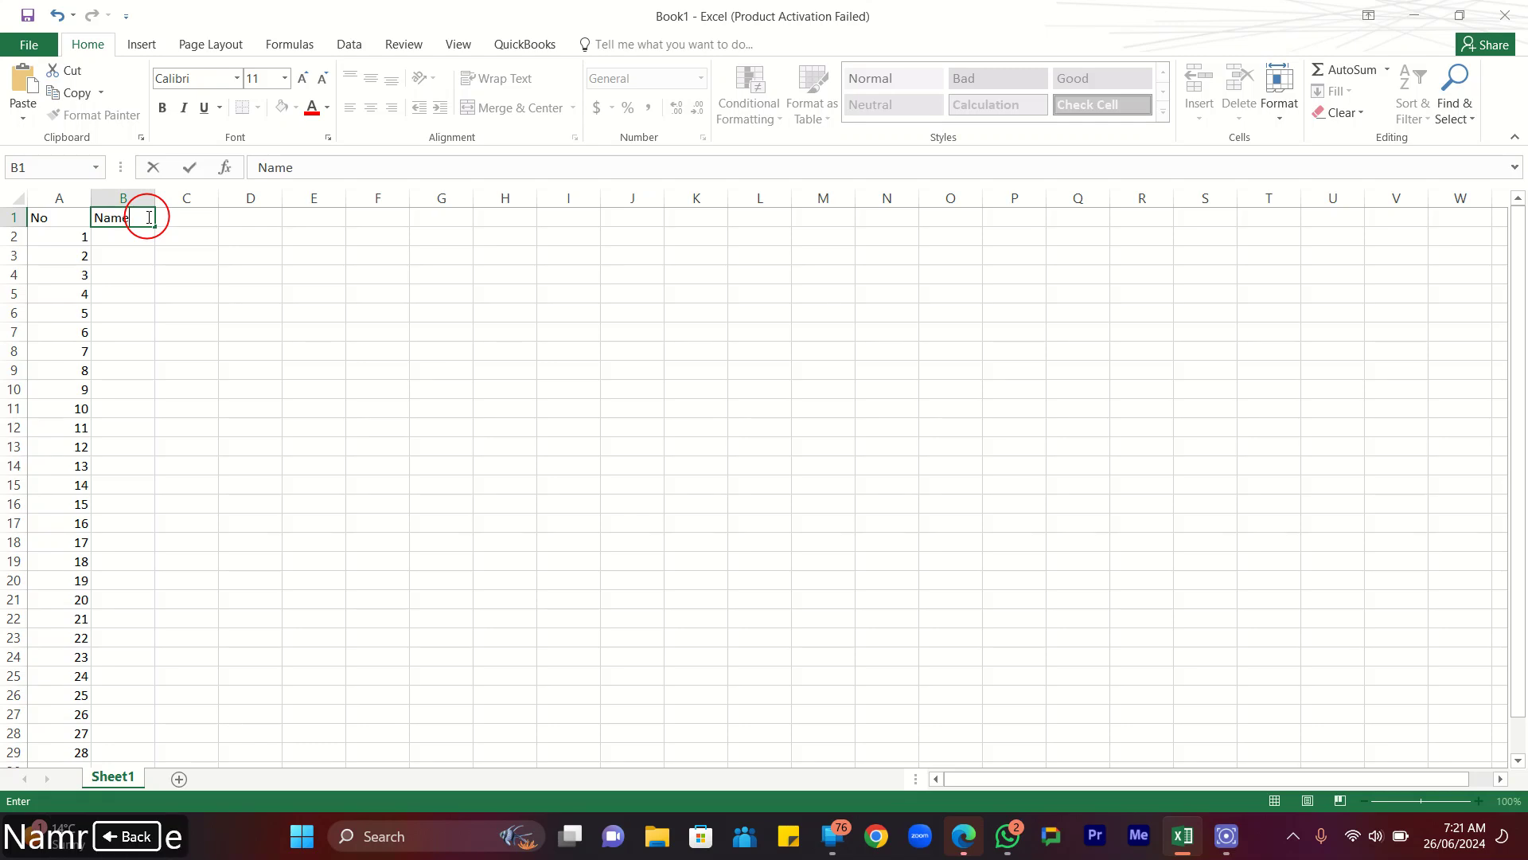
{"action": "left_click", "coordinate": [205, 217]}
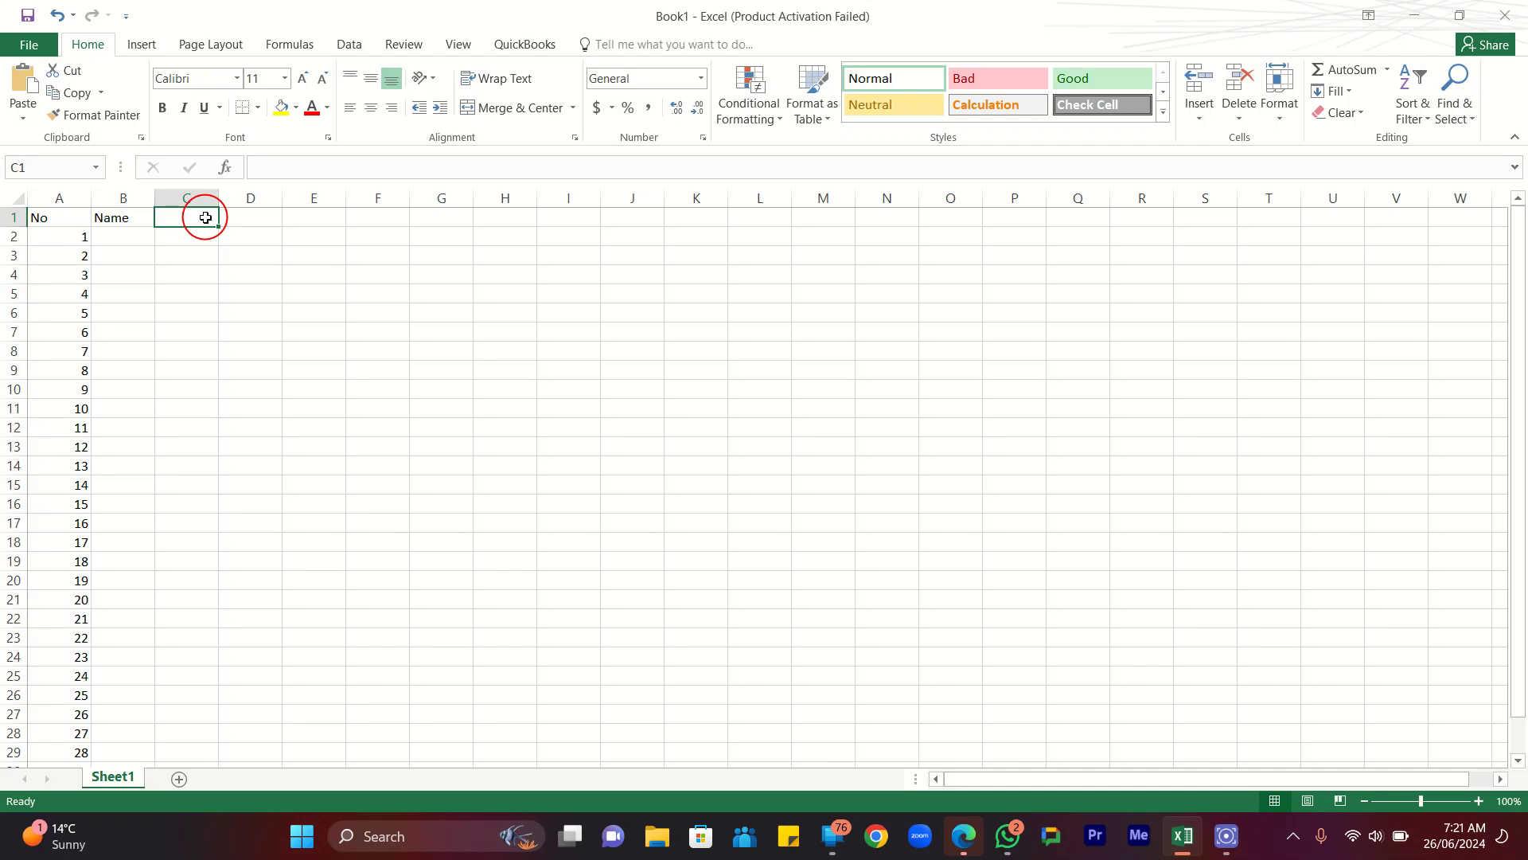
{"action": "left_click", "coordinate": [130, 213]}
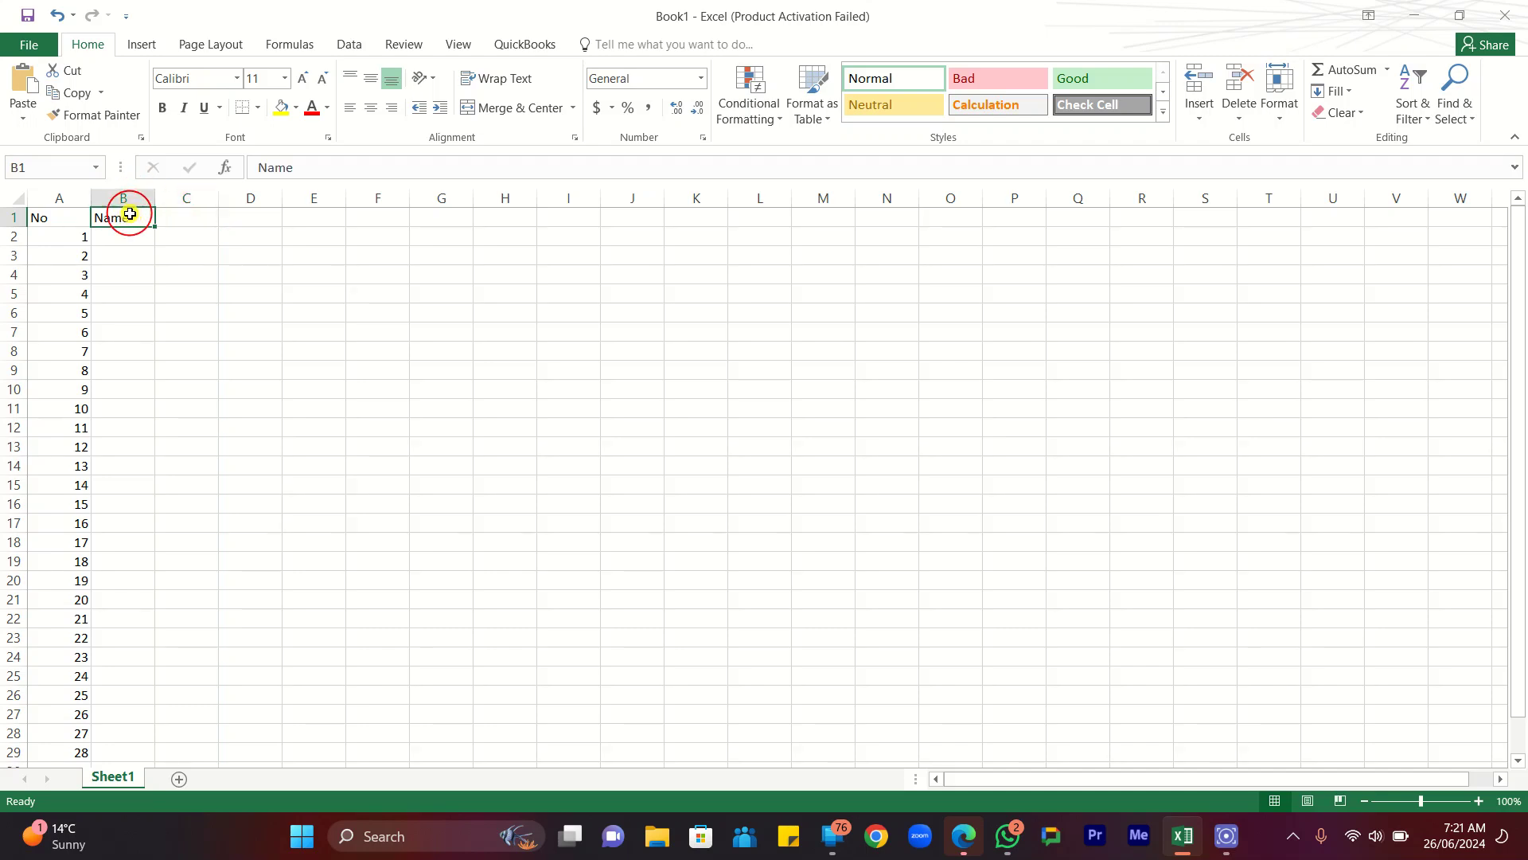
Replace the heading in cell B1 with Description and enter the heading Unit Price in cell C1.
{"action": "type", "text": "Description"}
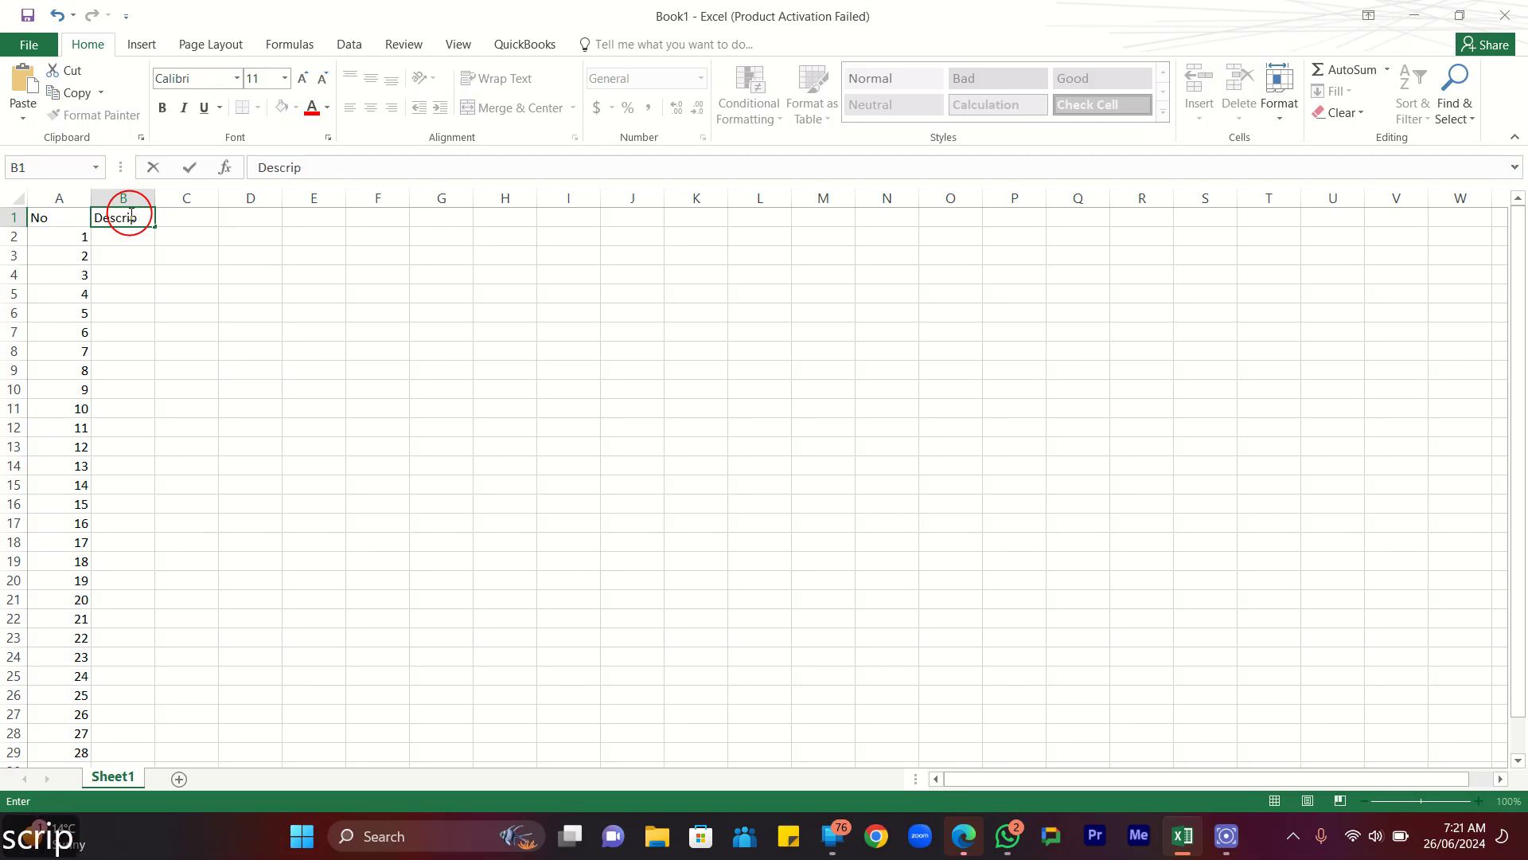
{"action": "left_click", "coordinate": [255, 271]}
{"action": "left_click", "coordinate": [193, 216]}
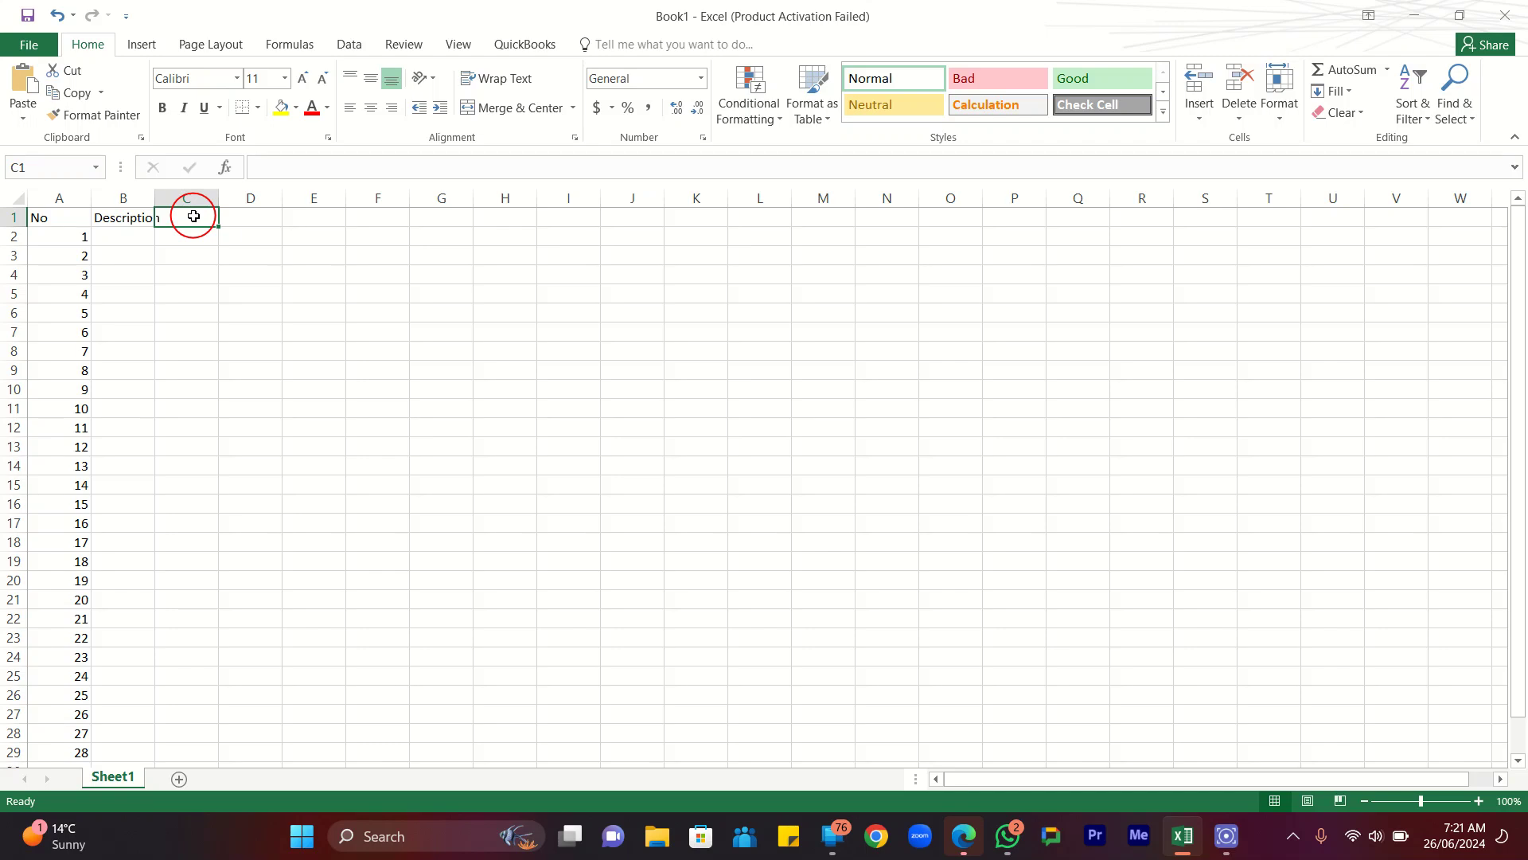
{"action": "type", "text": "Unit"}
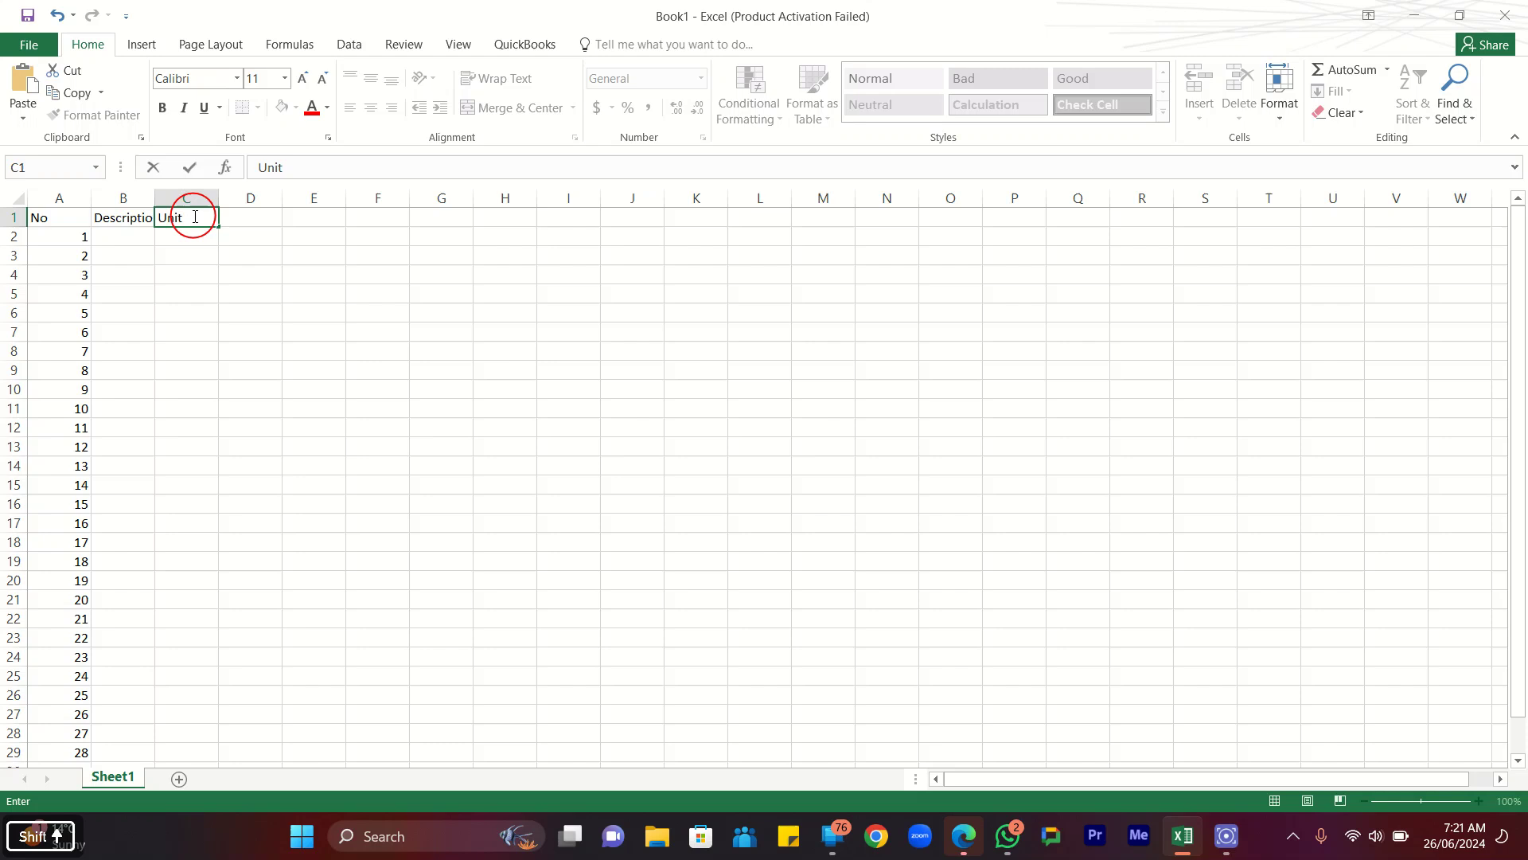
{"action": "type", "text": " Price"}
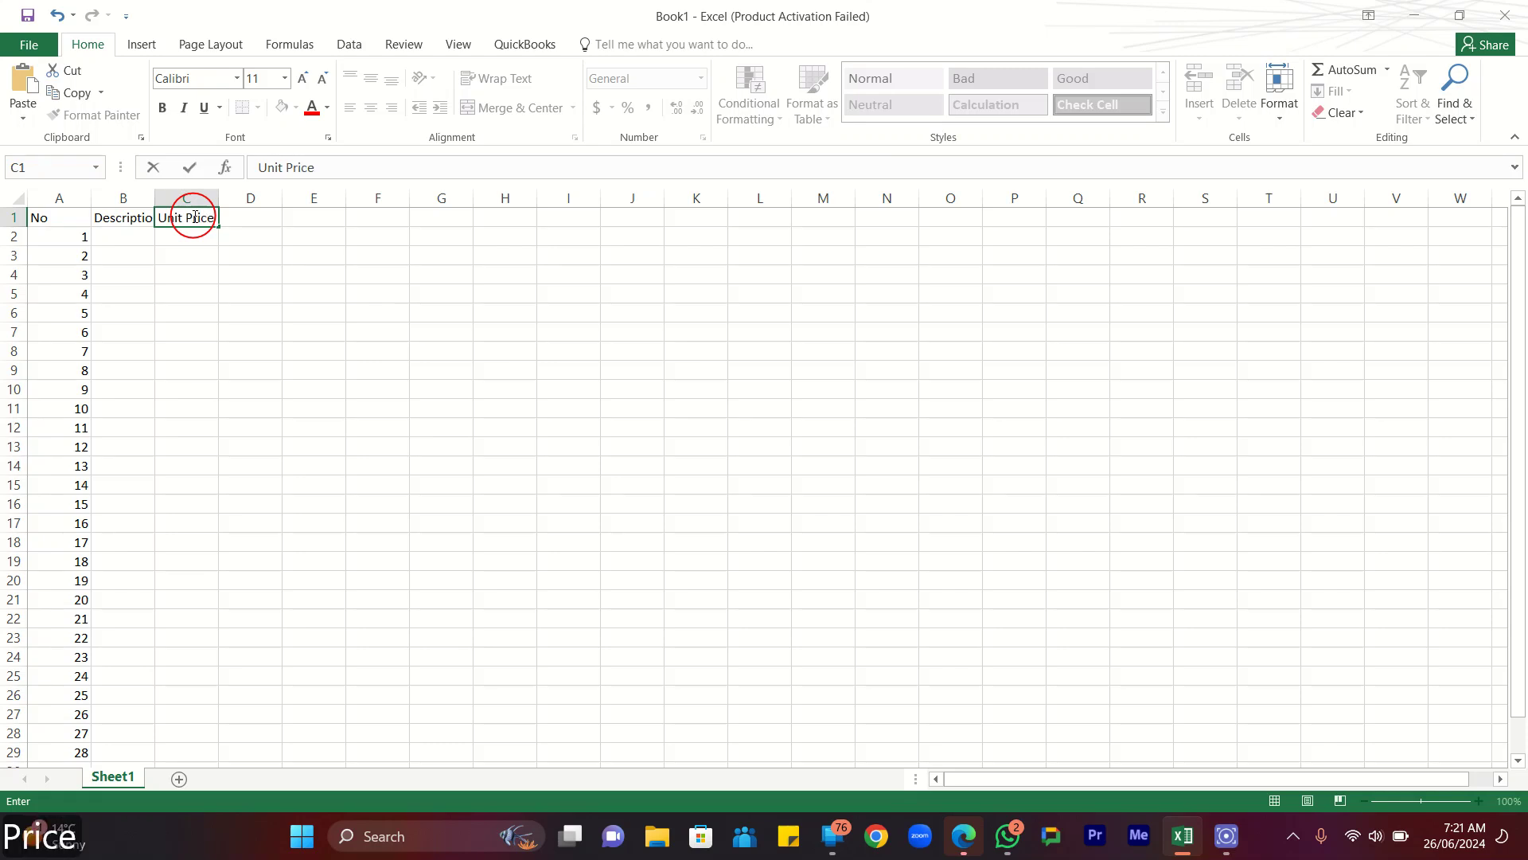
{"action": "left_click", "coordinate": [307, 237]}
Enter the heading Total Price in cell D1.
{"action": "left_click", "coordinate": [249, 222]}
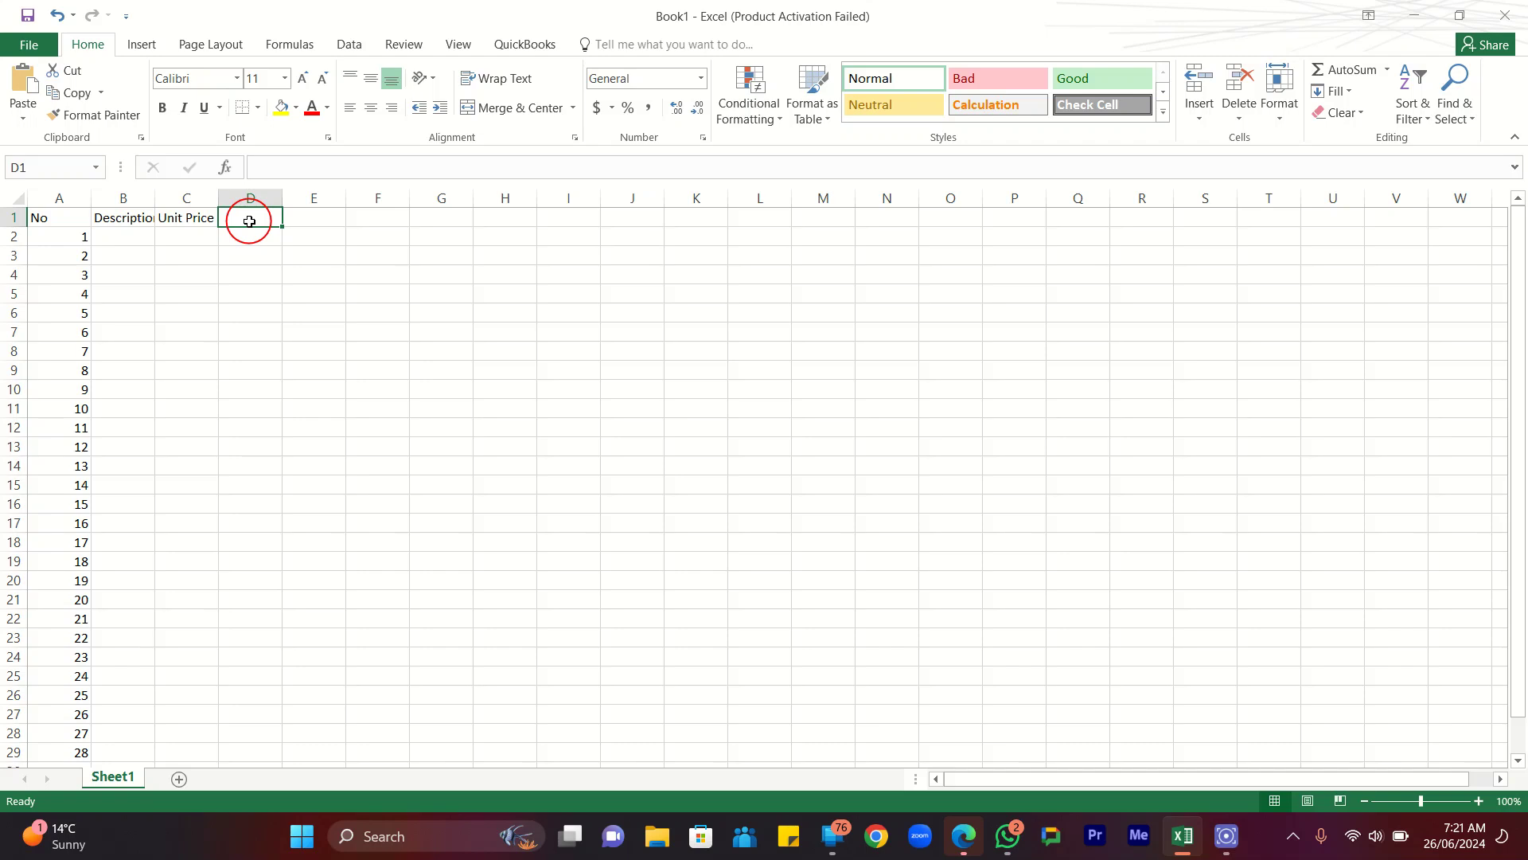
{"action": "type", "text": "T"}
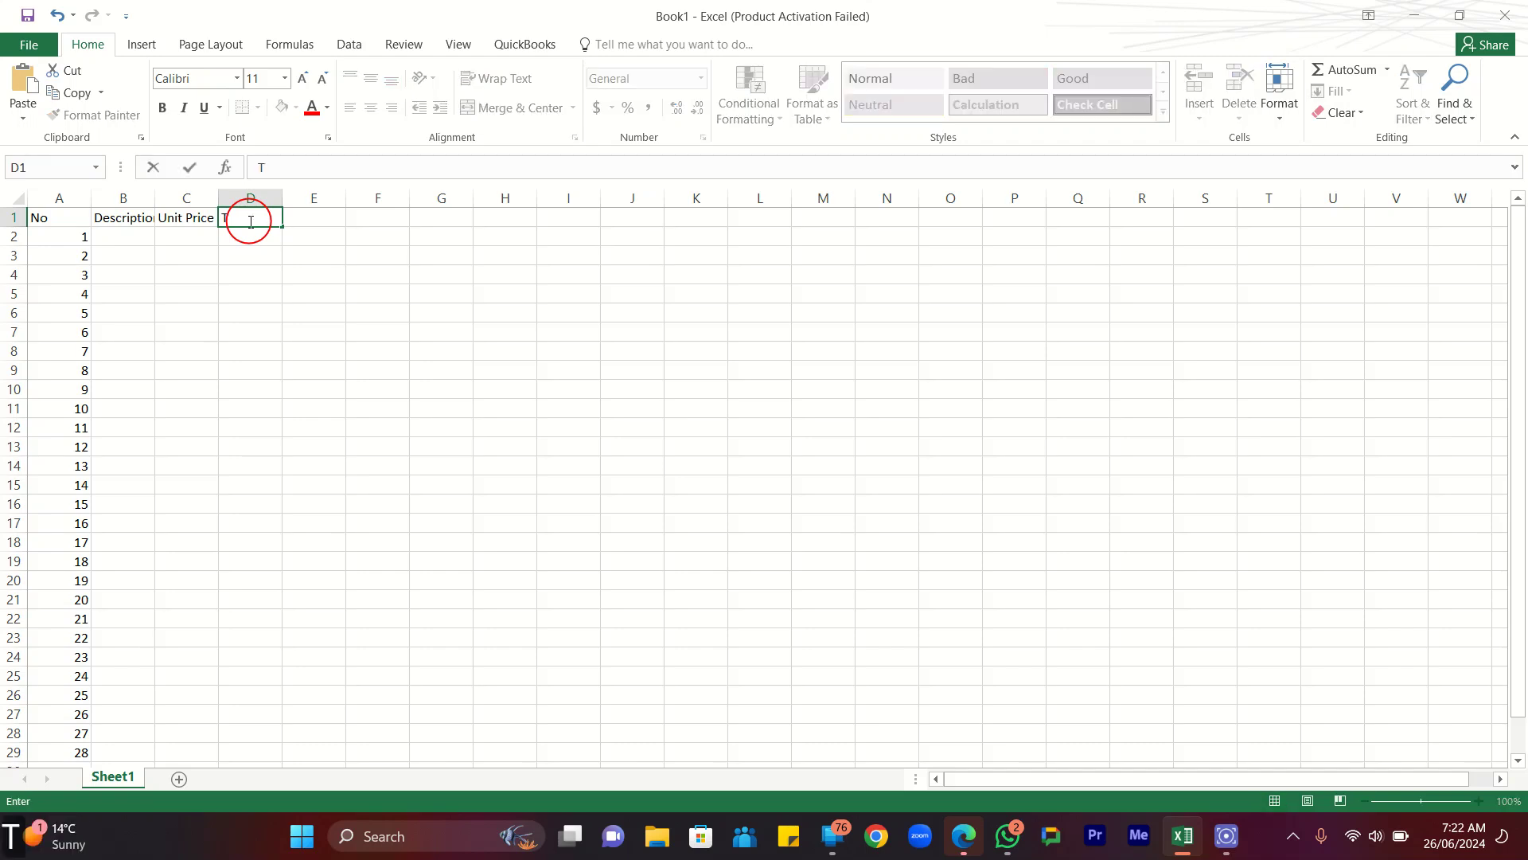
{"action": "type", "text": "otal"}
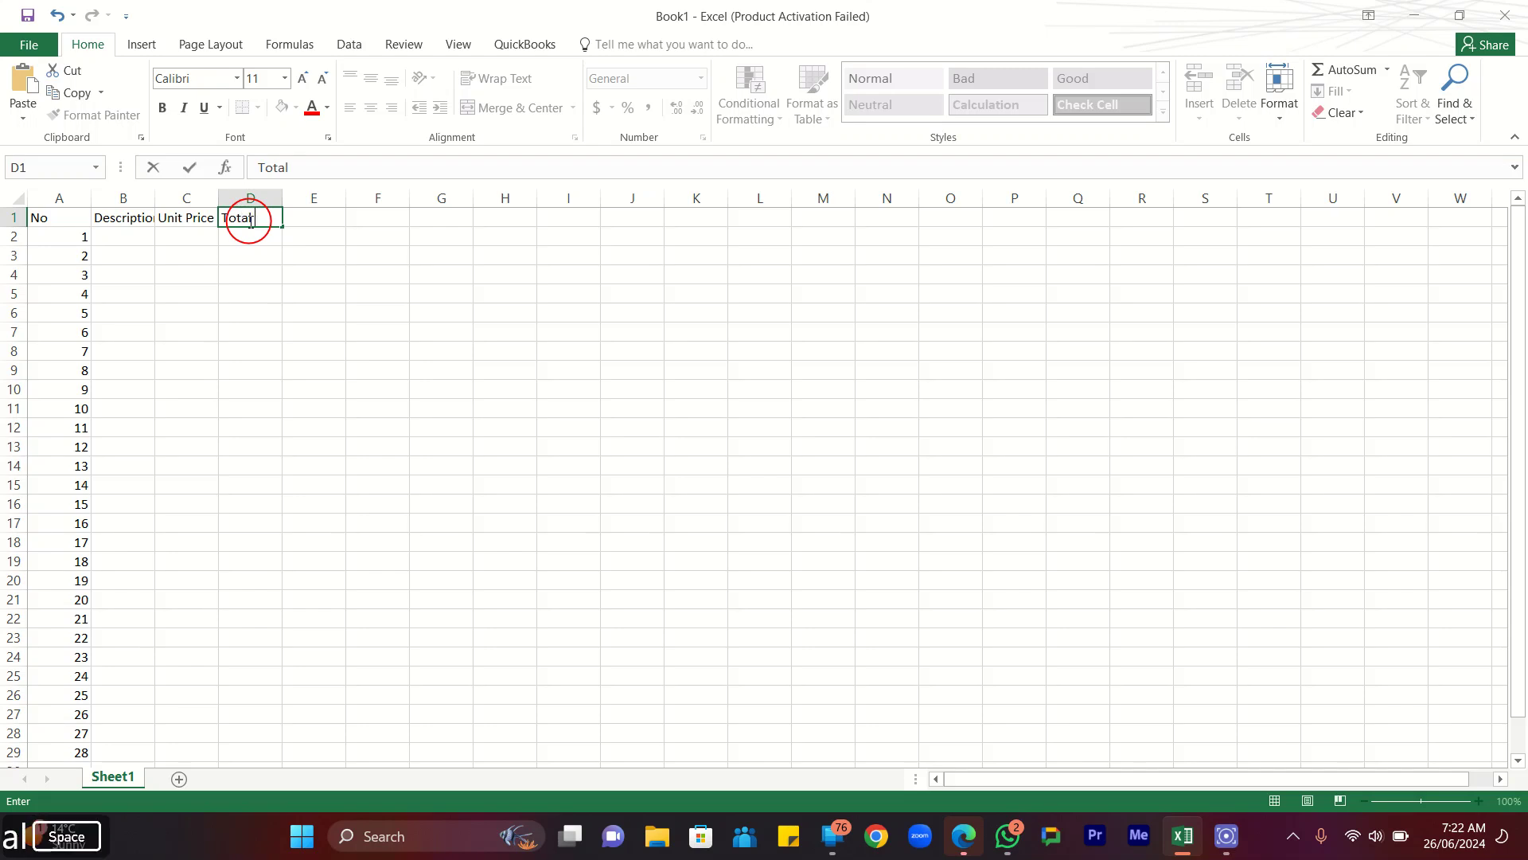
{"action": "key", "text": "shift"}
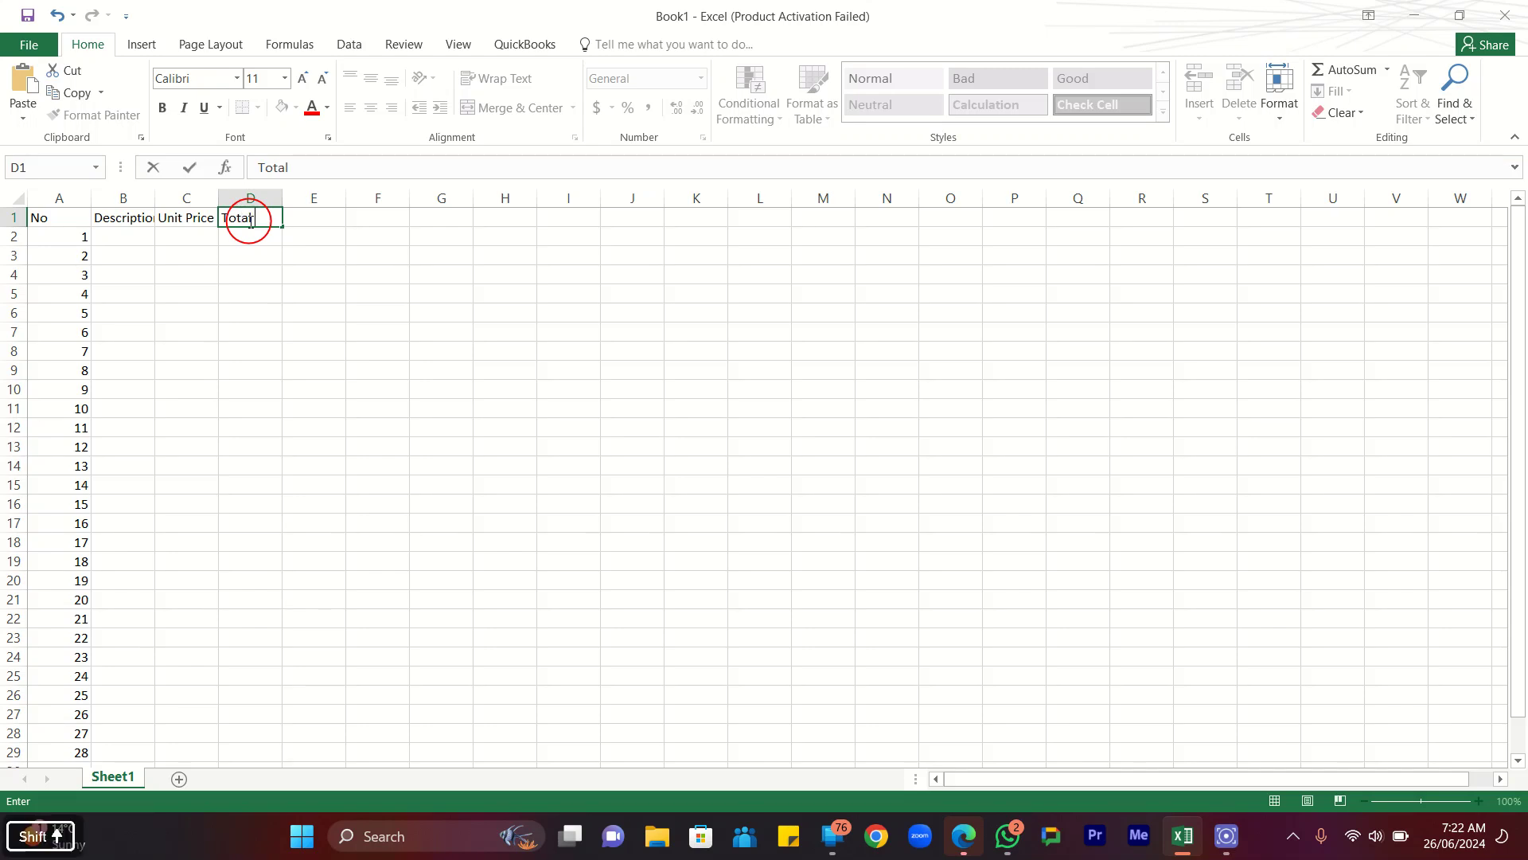
{"action": "type", "text": "Price"}
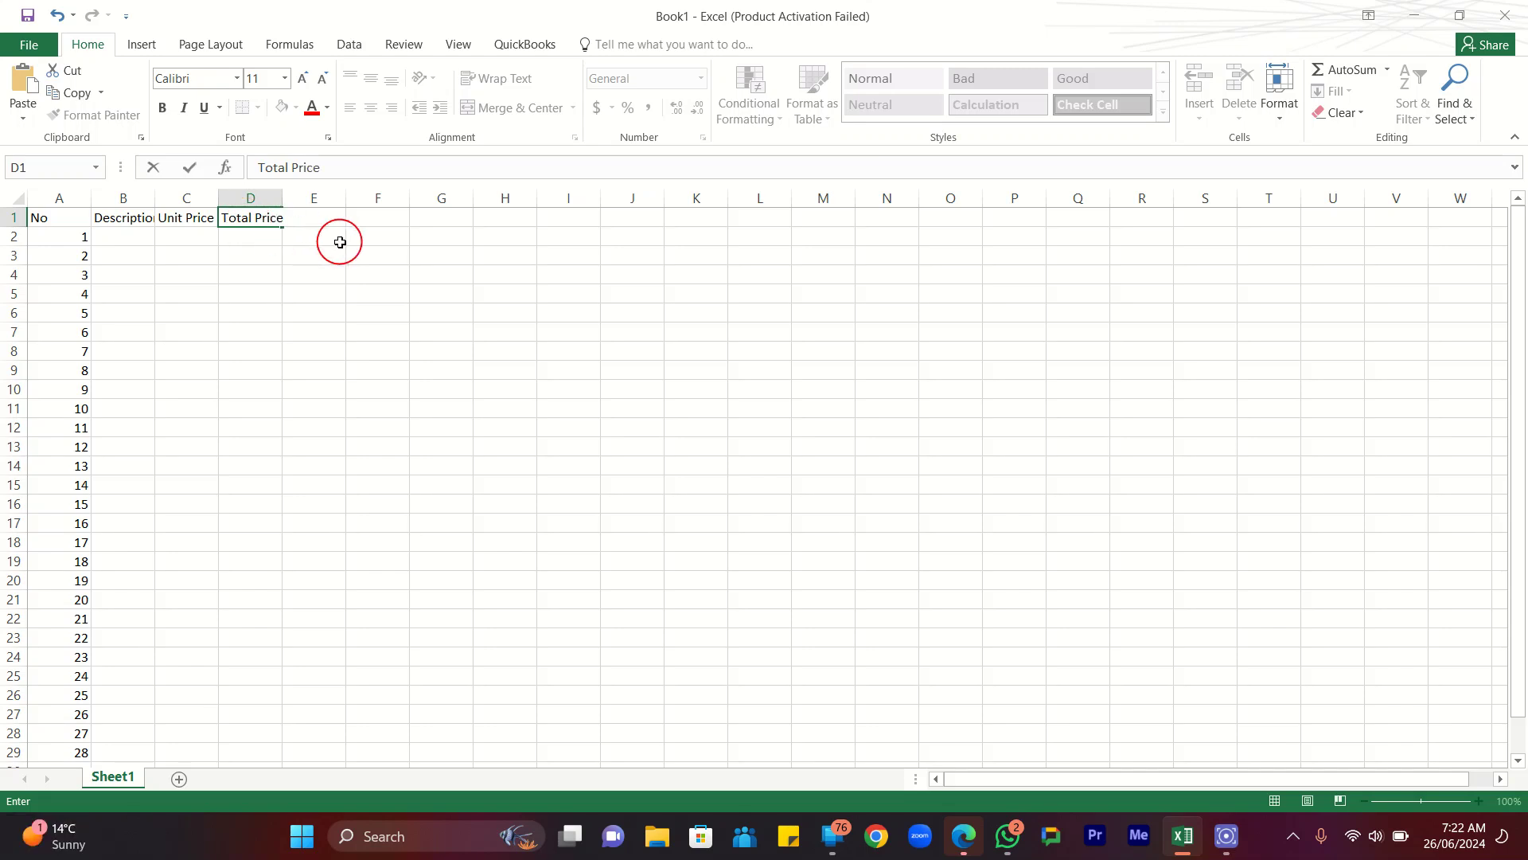
{"action": "left_click", "coordinate": [337, 238]}
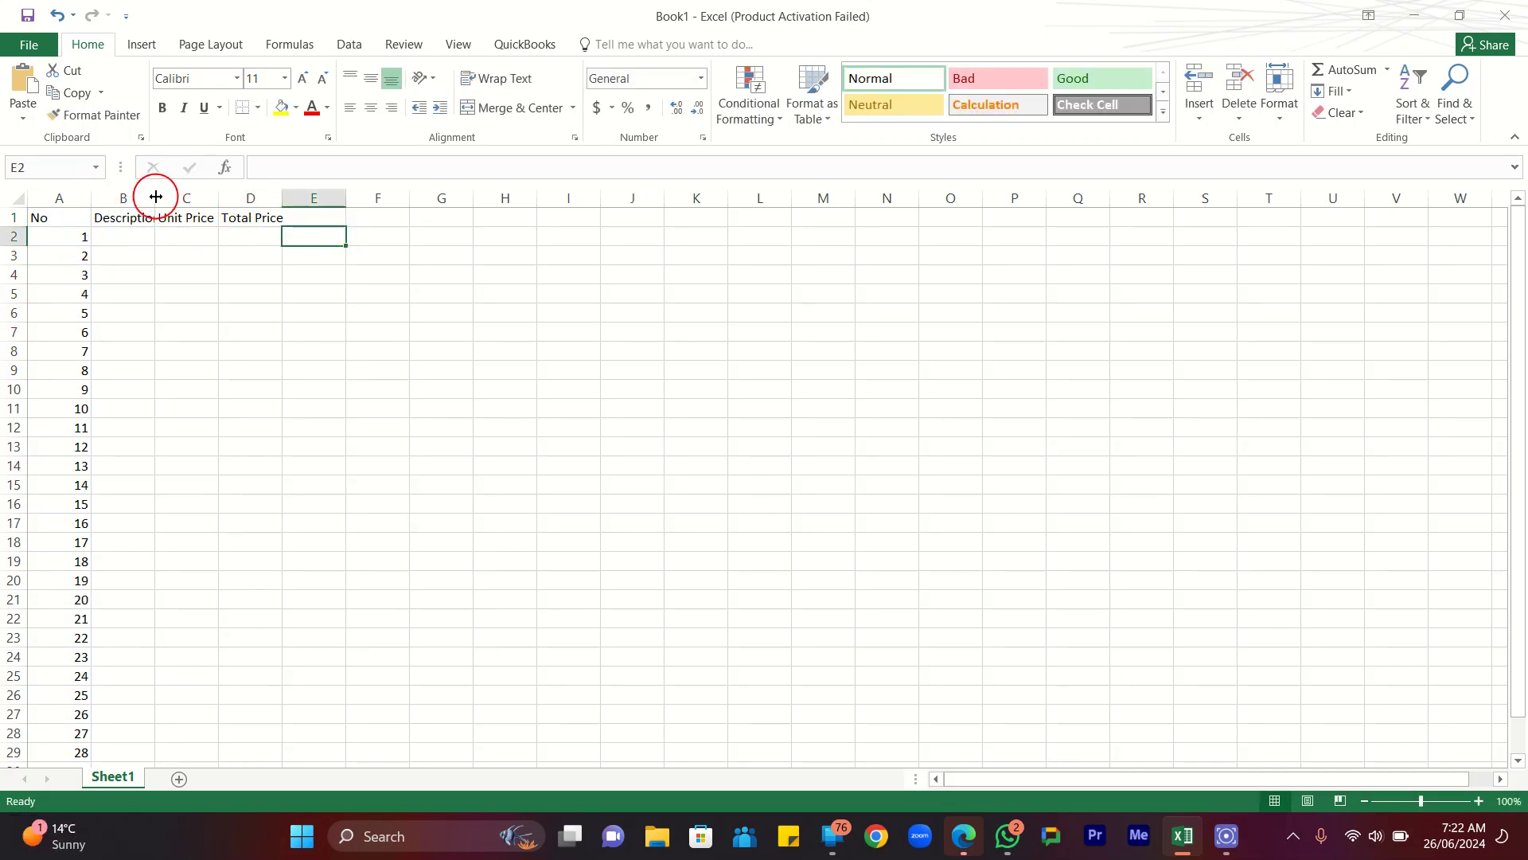
AutoFit the widths of columns B, C and D to their headings.
{"action": "double_click", "coordinate": [158, 198]}
{"action": "double_click", "coordinate": [228, 196]}
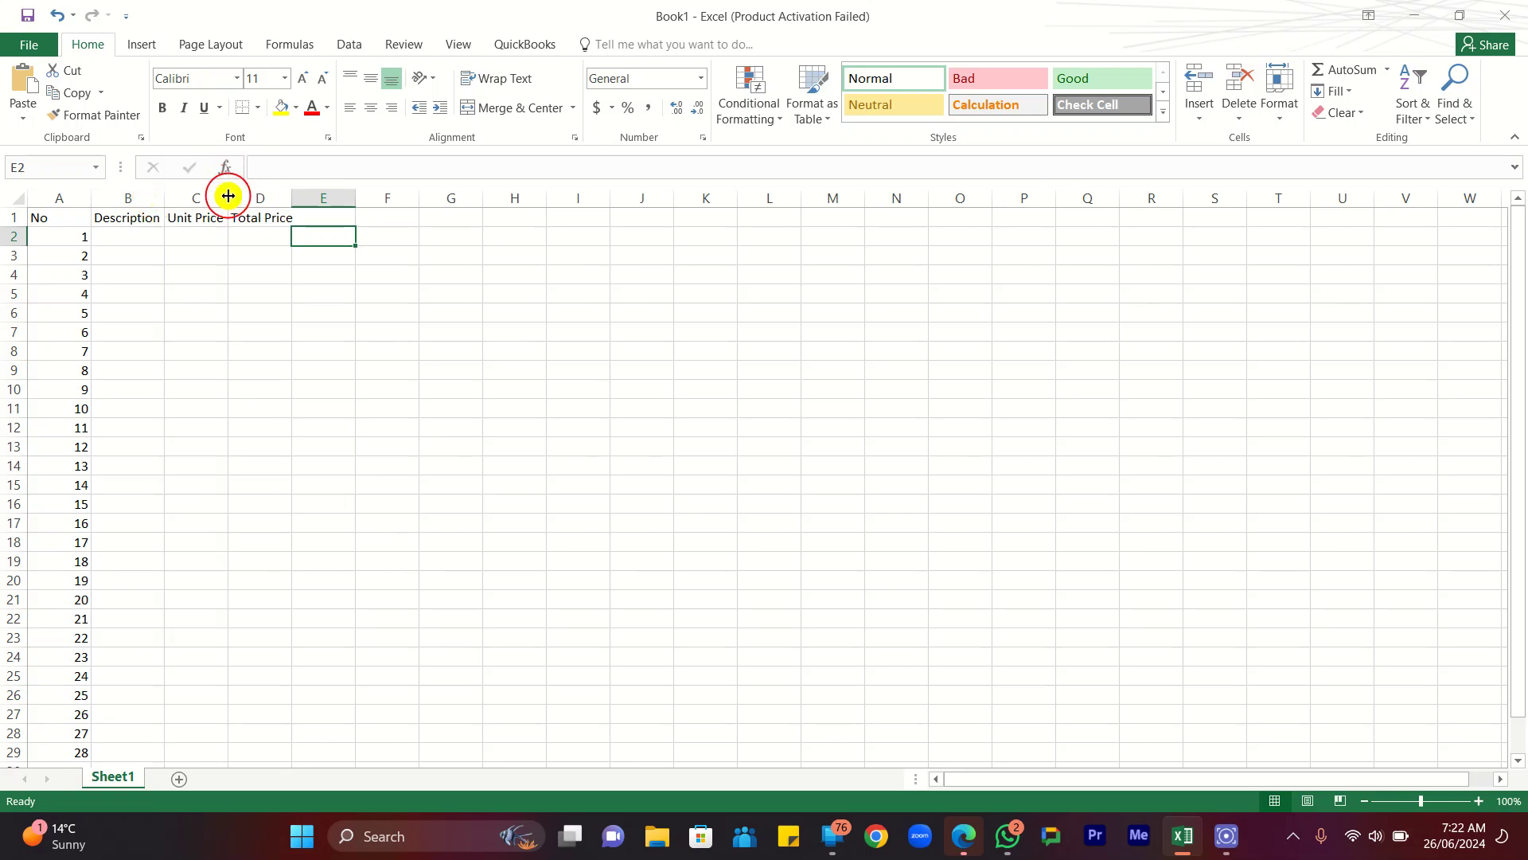
{"action": "double_click", "coordinate": [292, 196]}
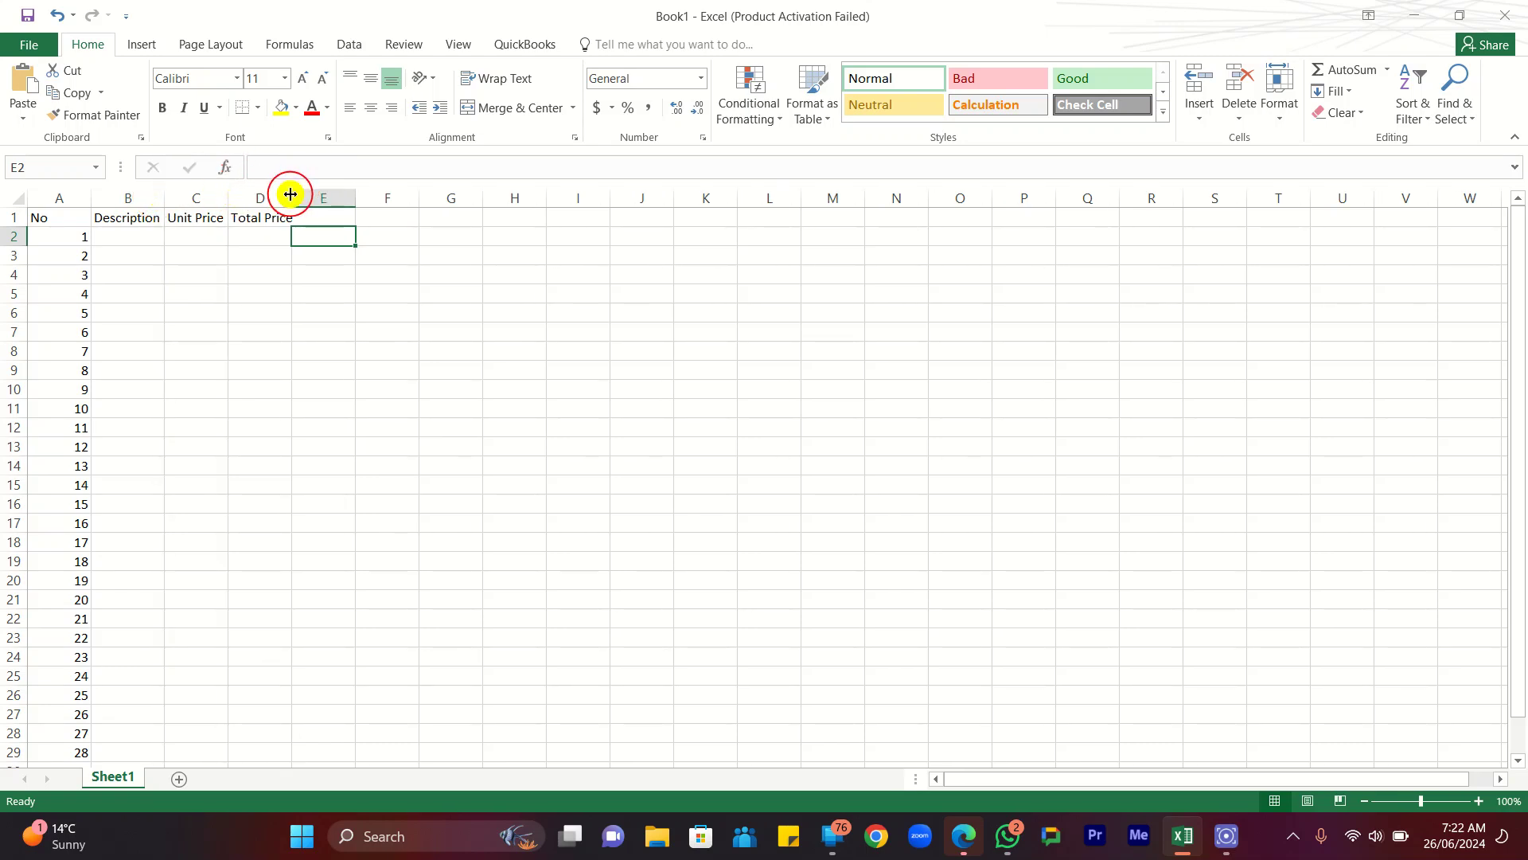
{"action": "left_click", "coordinate": [212, 260]}
{"action": "double_click", "coordinate": [165, 196]}
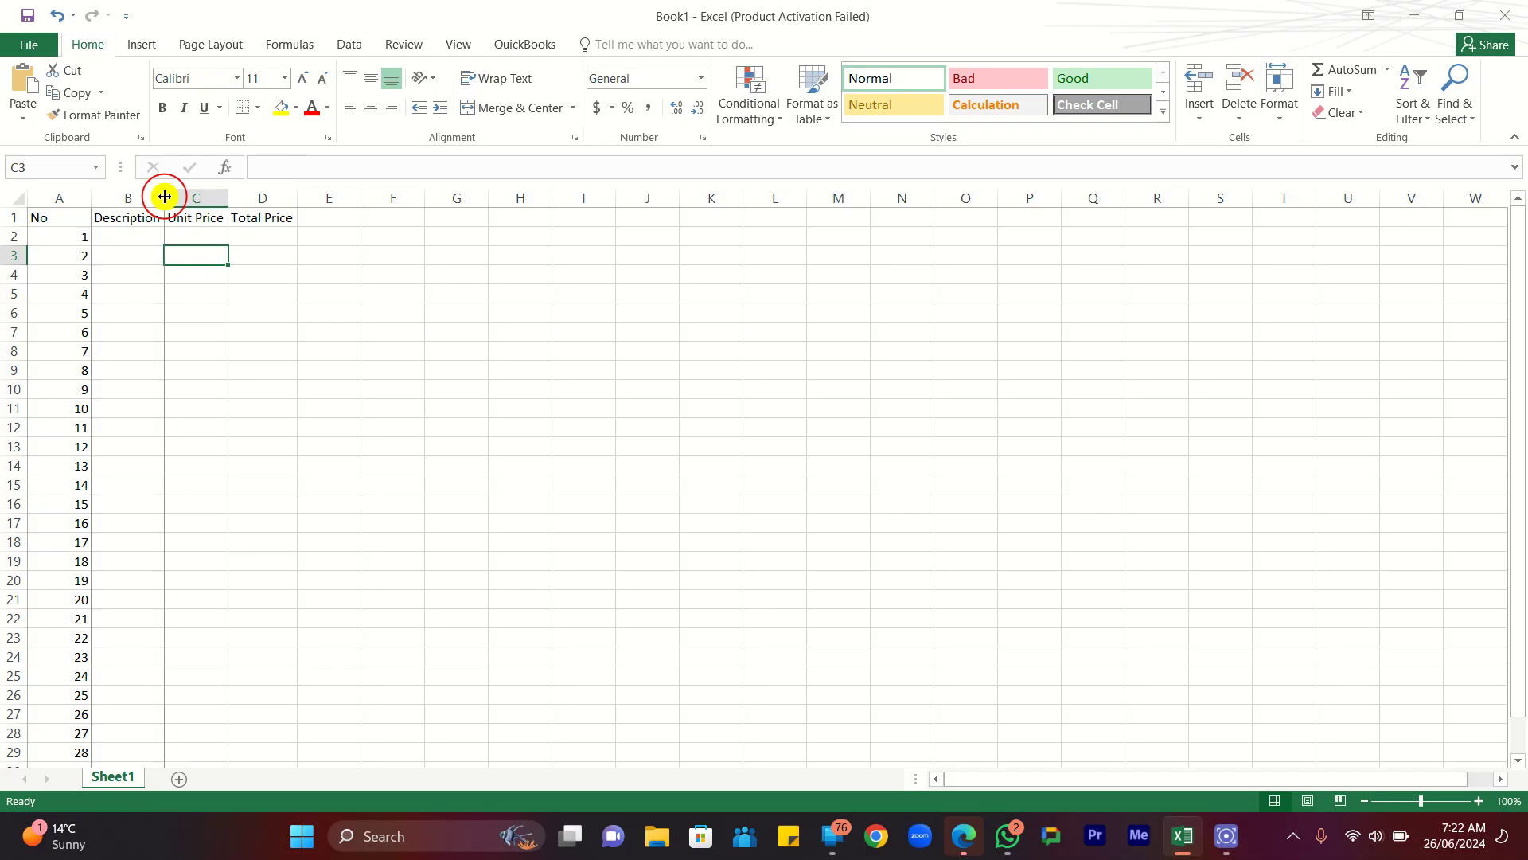
Enter the heading Item/Quantity in cell E1 and AutoFit the width of column E.
{"action": "left_click", "coordinate": [337, 215]}
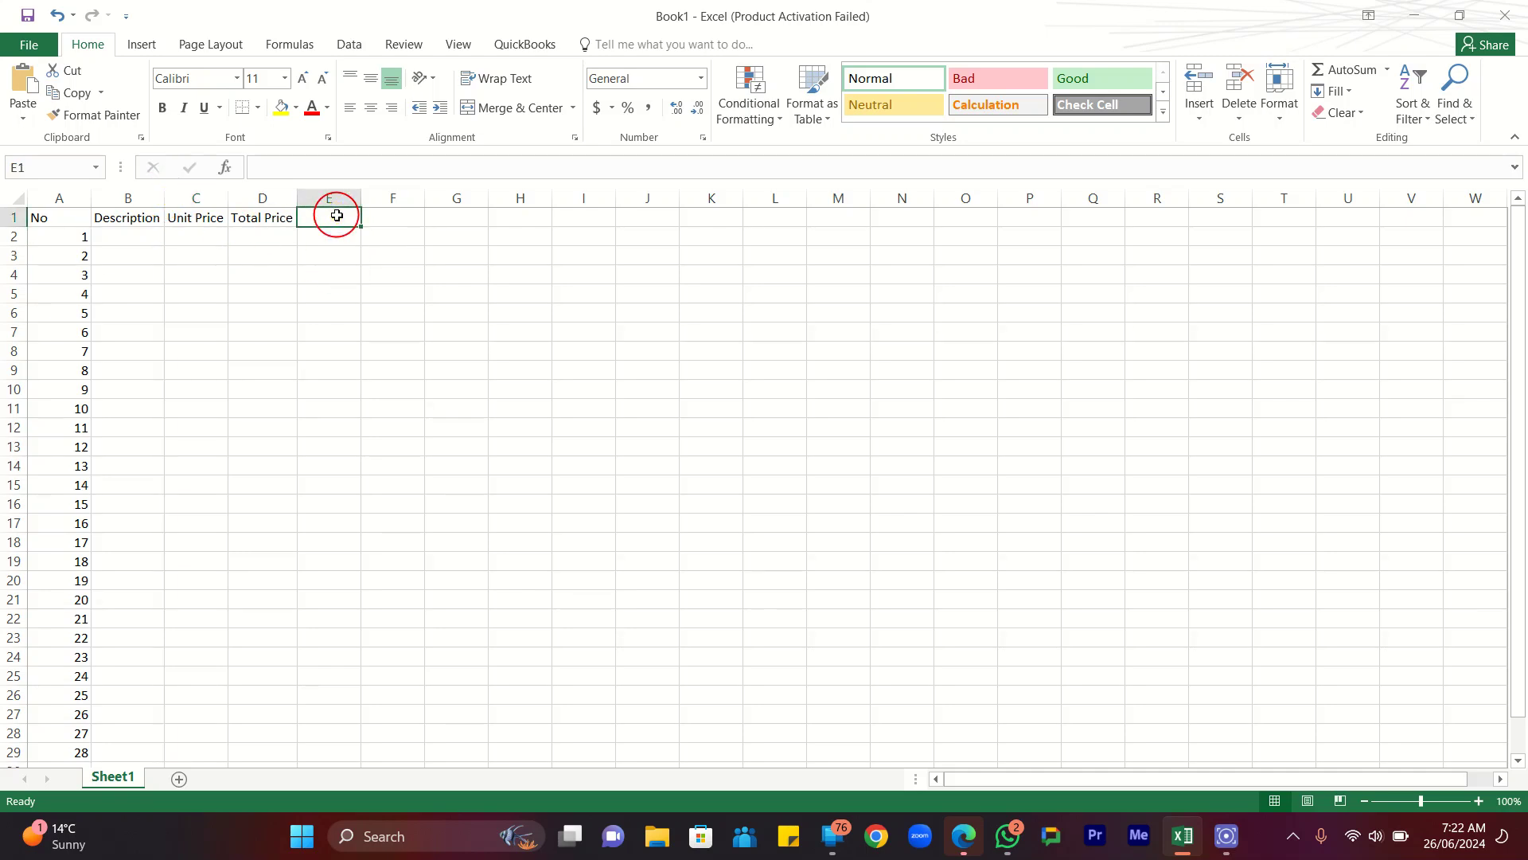
{"action": "type", "text": "Item"}
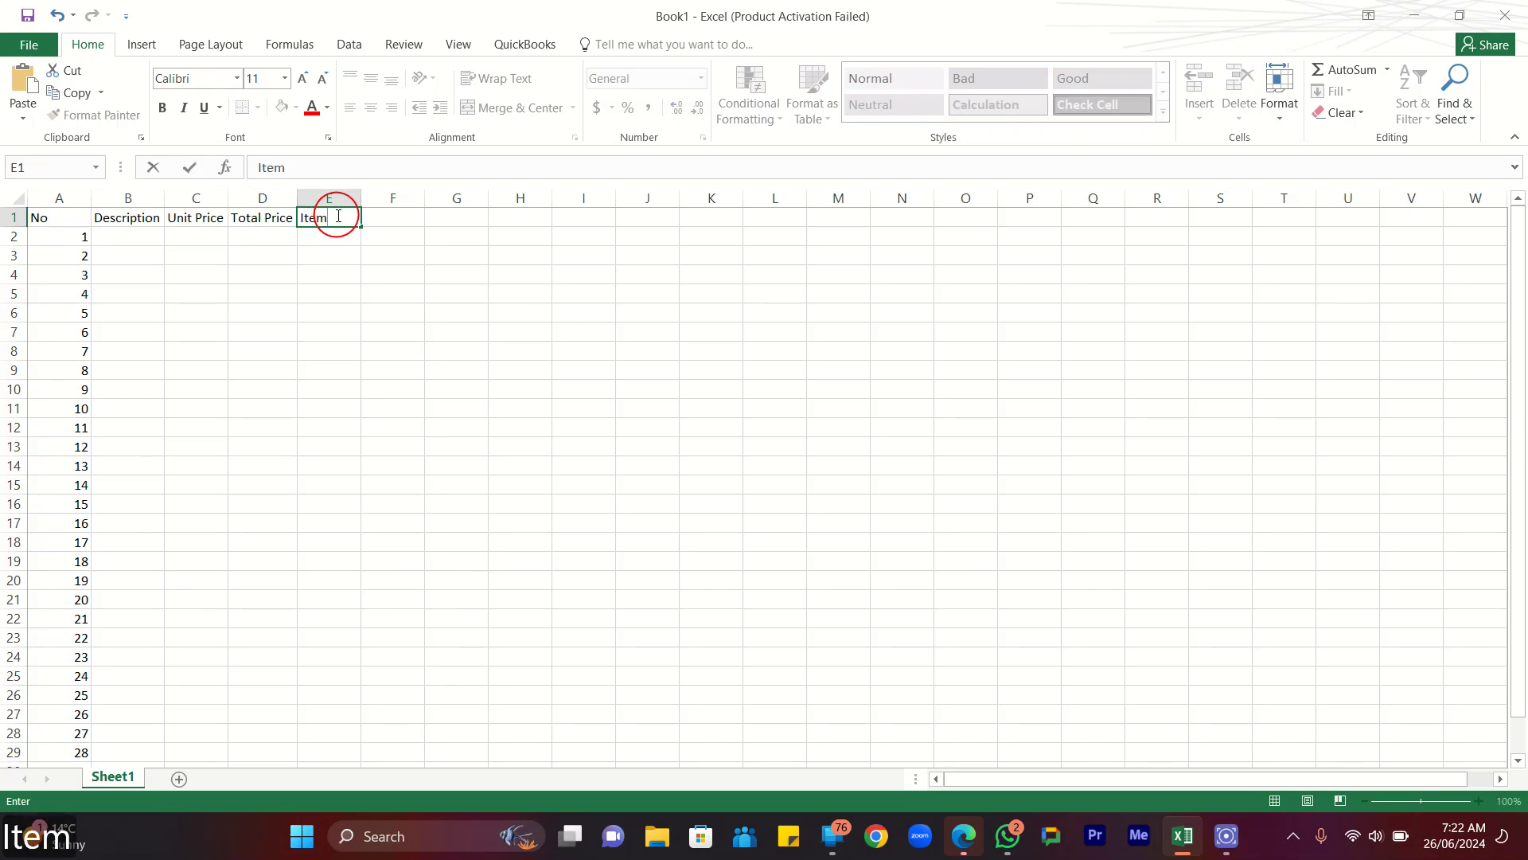
{"action": "type", "text": "/Qu"}
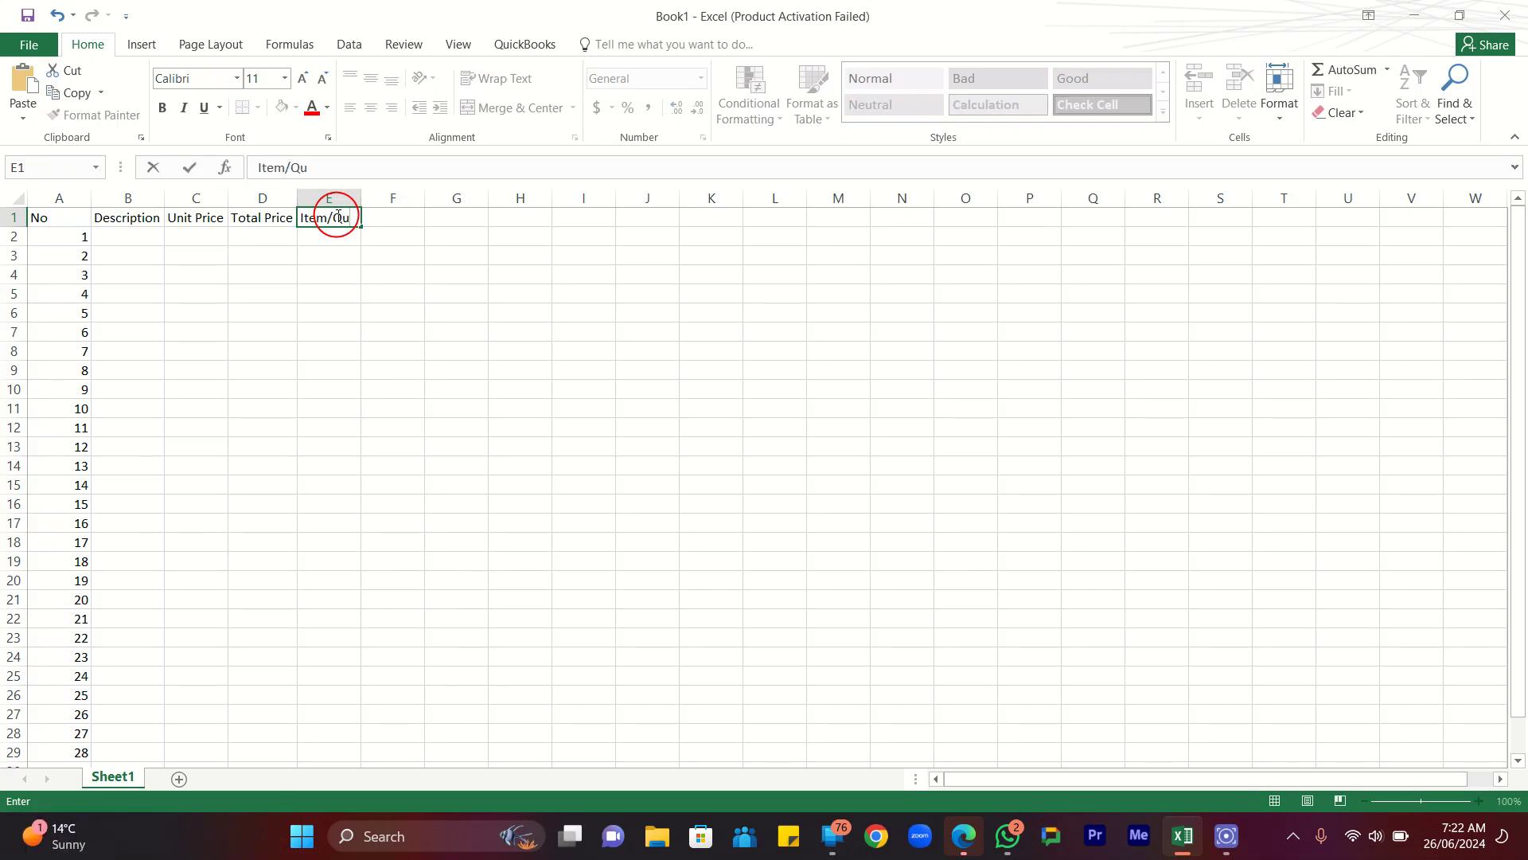
{"action": "type", "text": "antity"}
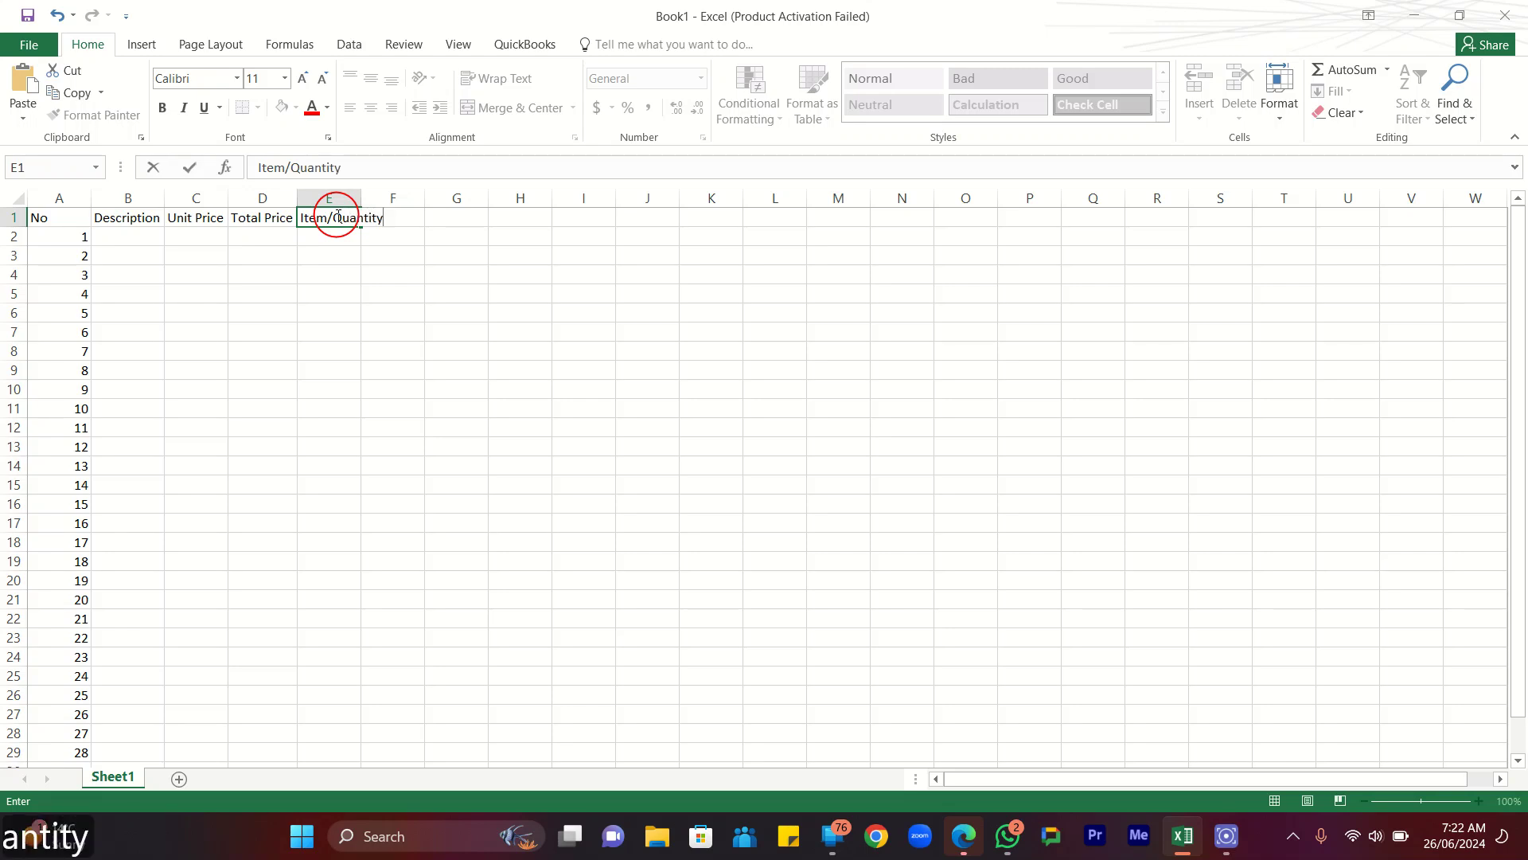
{"action": "left_click", "coordinate": [479, 274]}
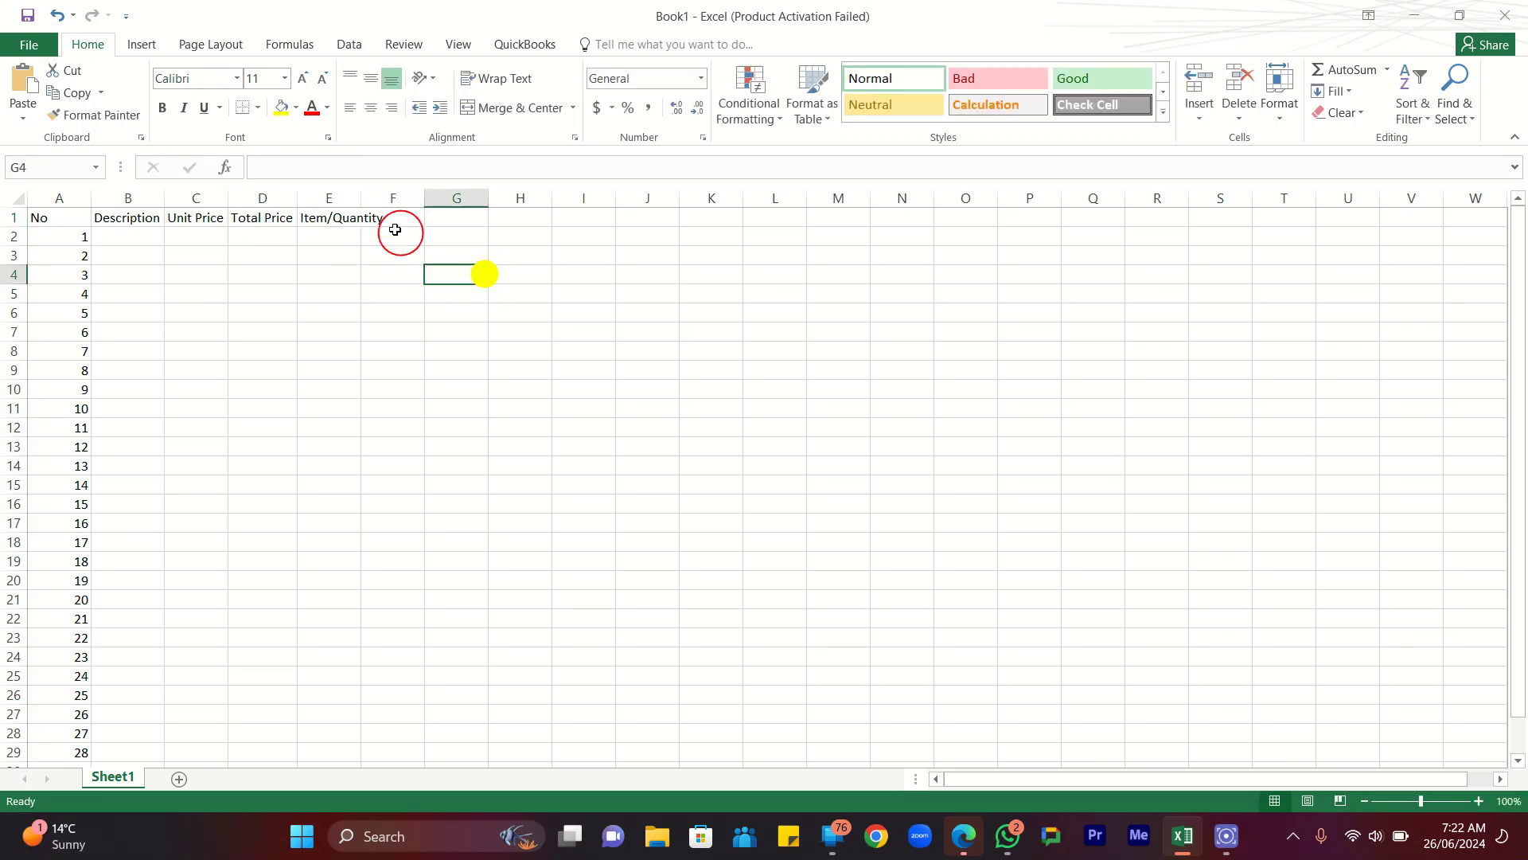
{"action": "double_click", "coordinate": [362, 195]}
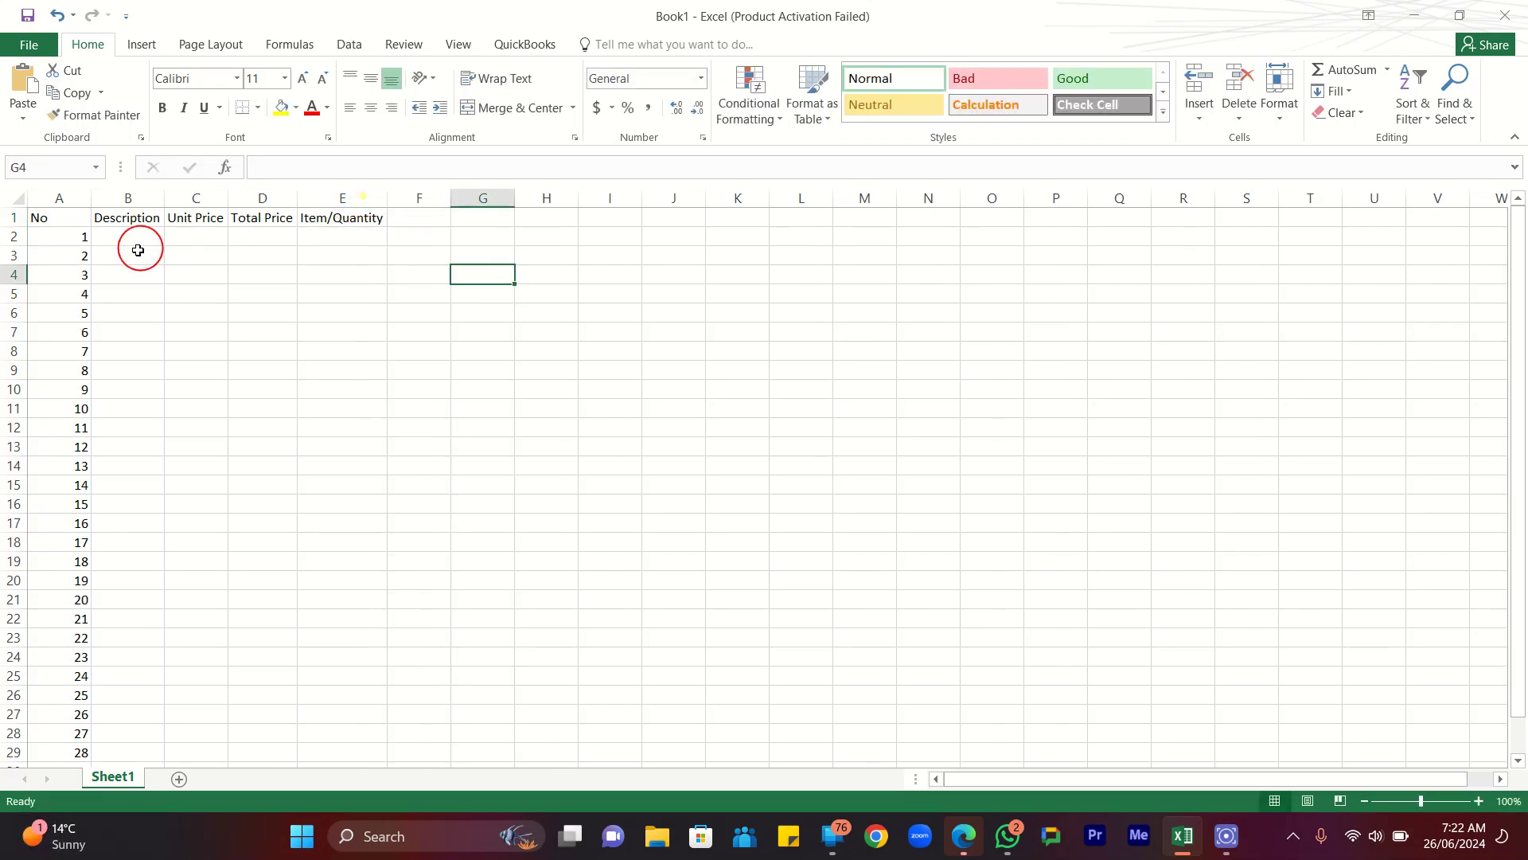
Apply All Borders to the table range A1 to E31.
{"action": "left_click", "coordinate": [6, 216]}
{"action": "left_click", "coordinate": [363, 278]}
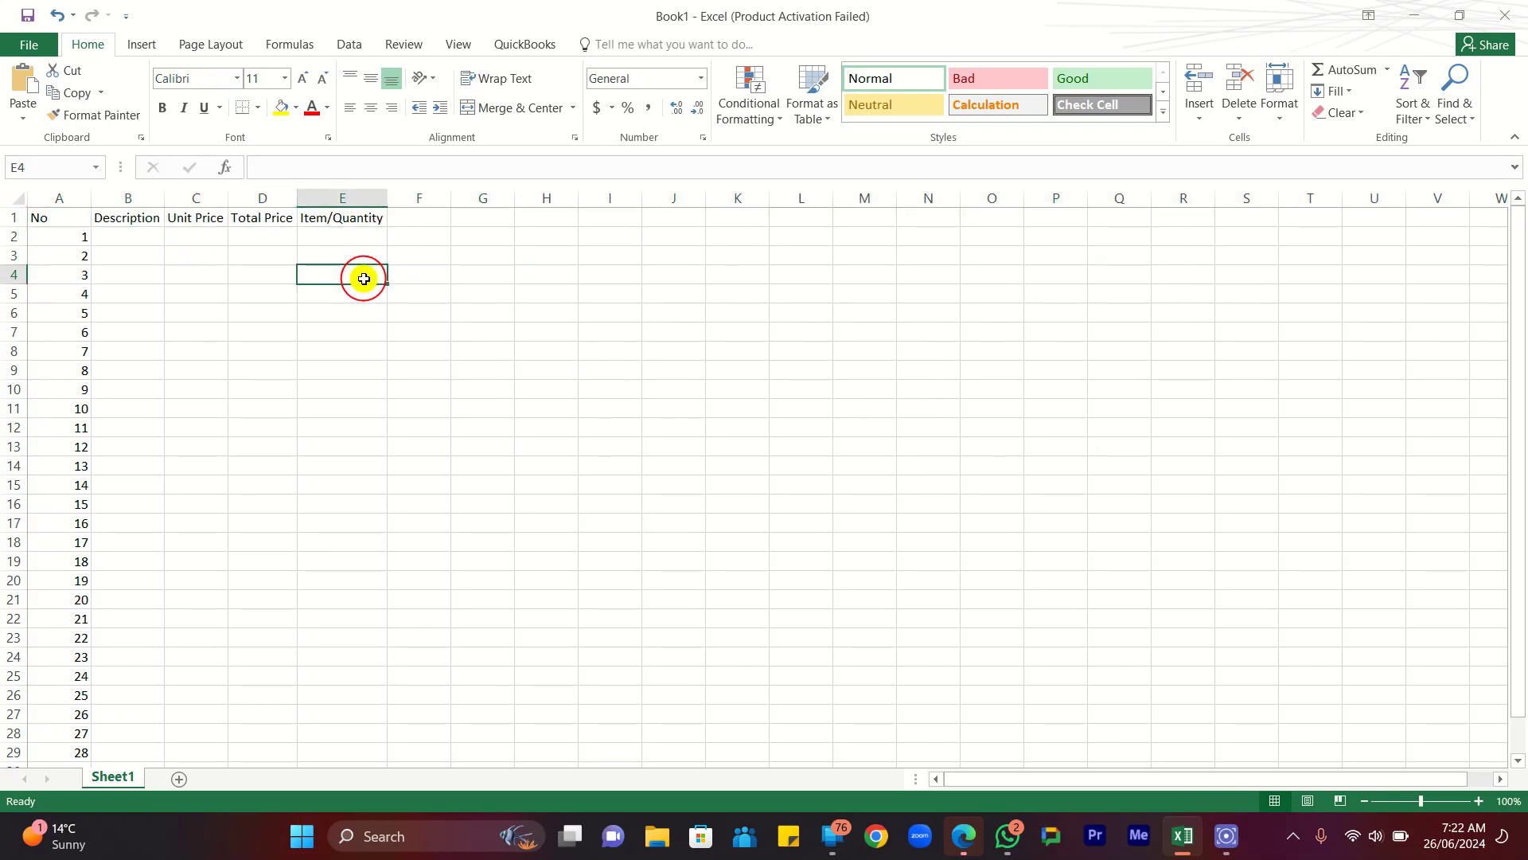
{"action": "mouse_move", "coordinate": [51, 217]}
{"action": "left_mouse_down"}
{"action": "mouse_move", "coordinate": [140, 403]}
{"action": "mouse_move", "coordinate": [297, 539]}
{"action": "mouse_move", "coordinate": [331, 805]}
{"action": "mouse_move", "coordinate": [328, 658]}
{"action": "left_mouse_up"}
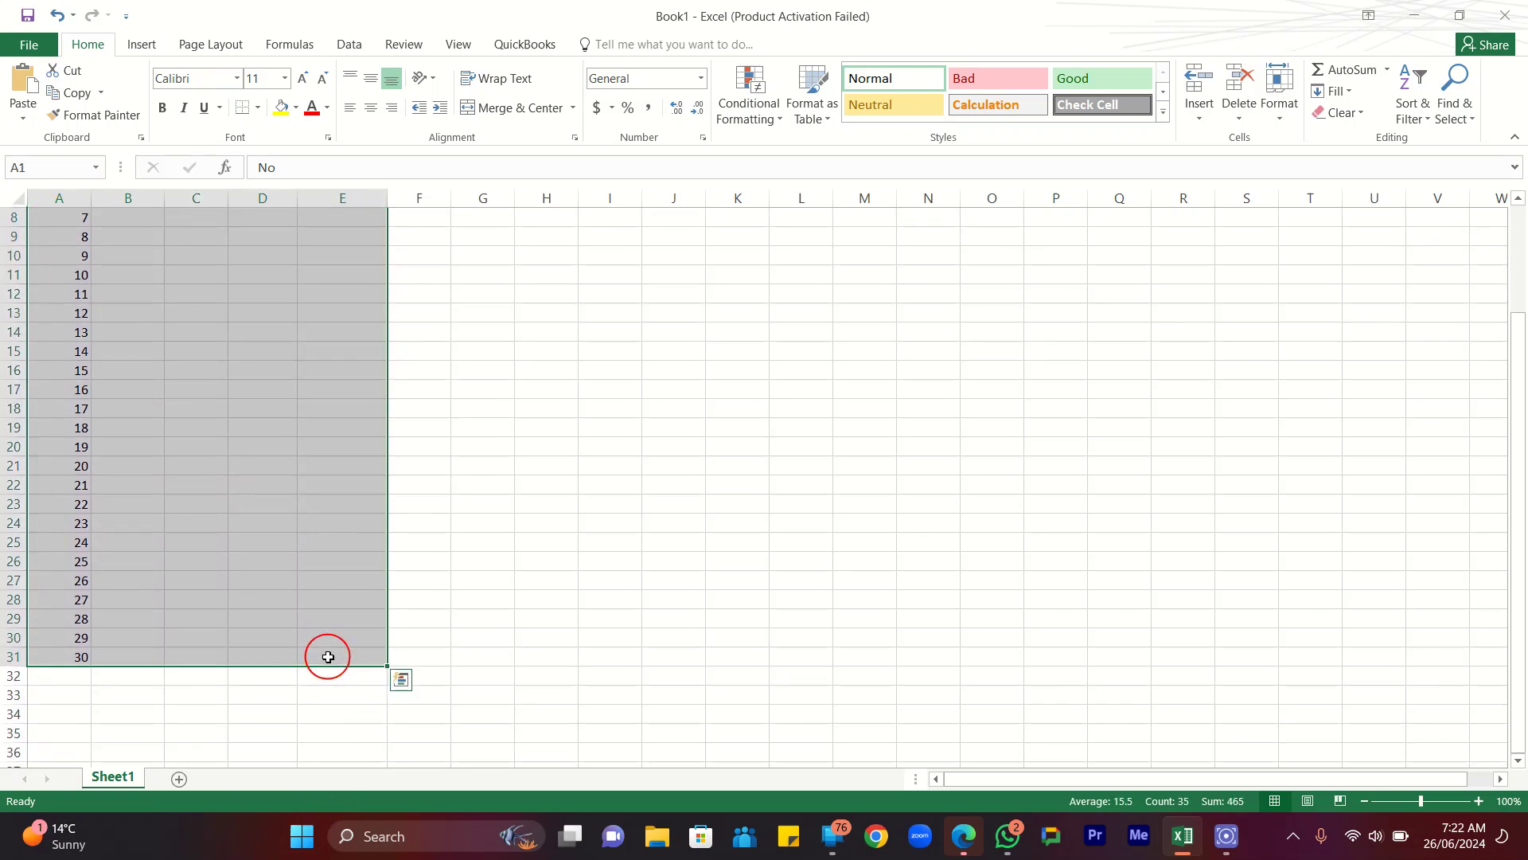
{"action": "left_click", "coordinate": [256, 108]}
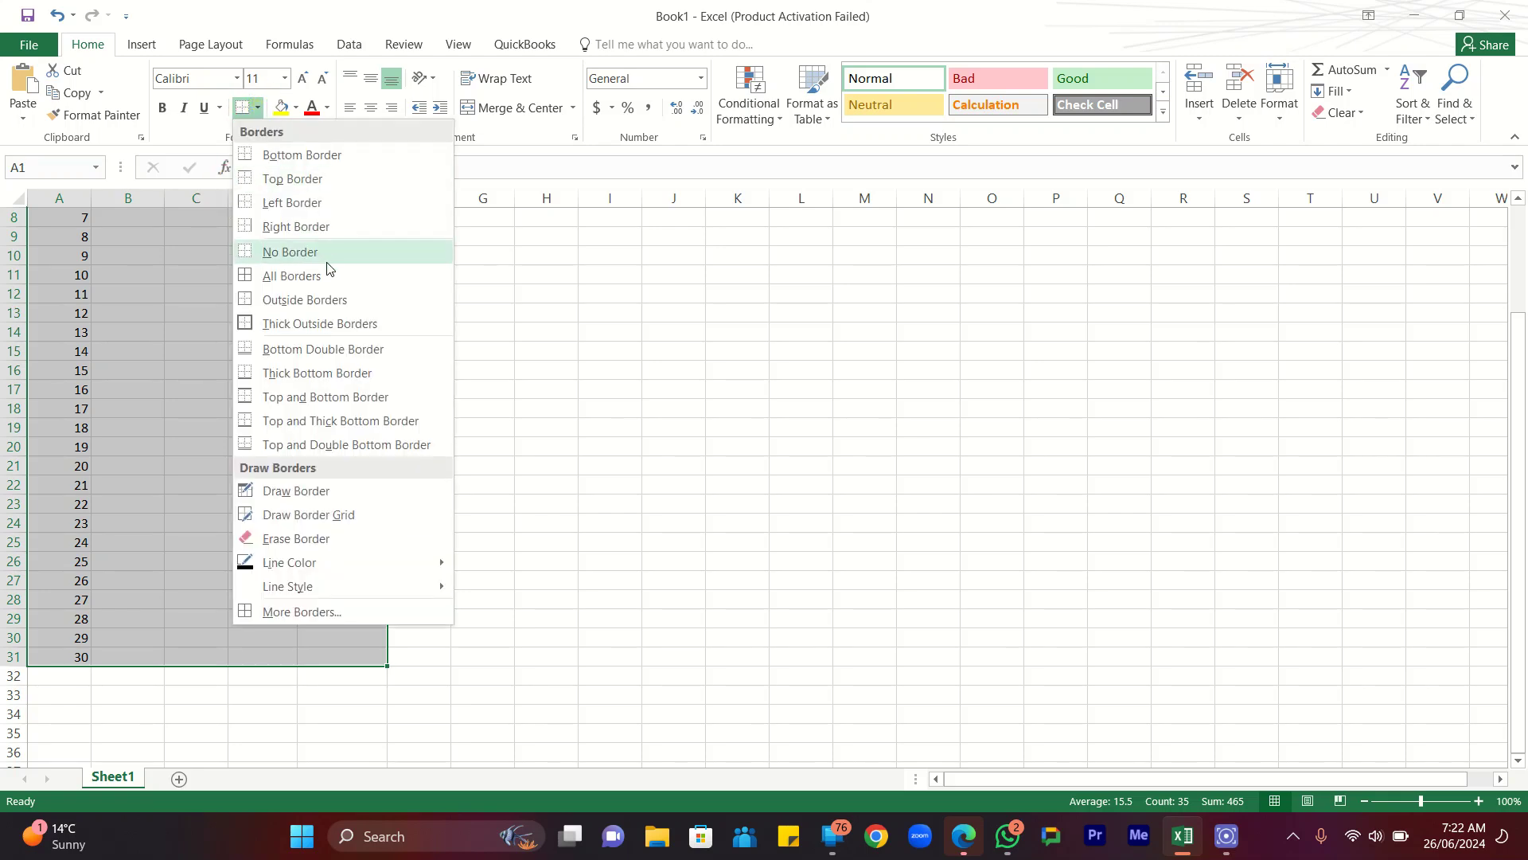
{"action": "left_click", "coordinate": [302, 276]}
{"action": "scroll", "coordinate": [512, 314], "scroll_direction": "up", "scroll_amount": 3}
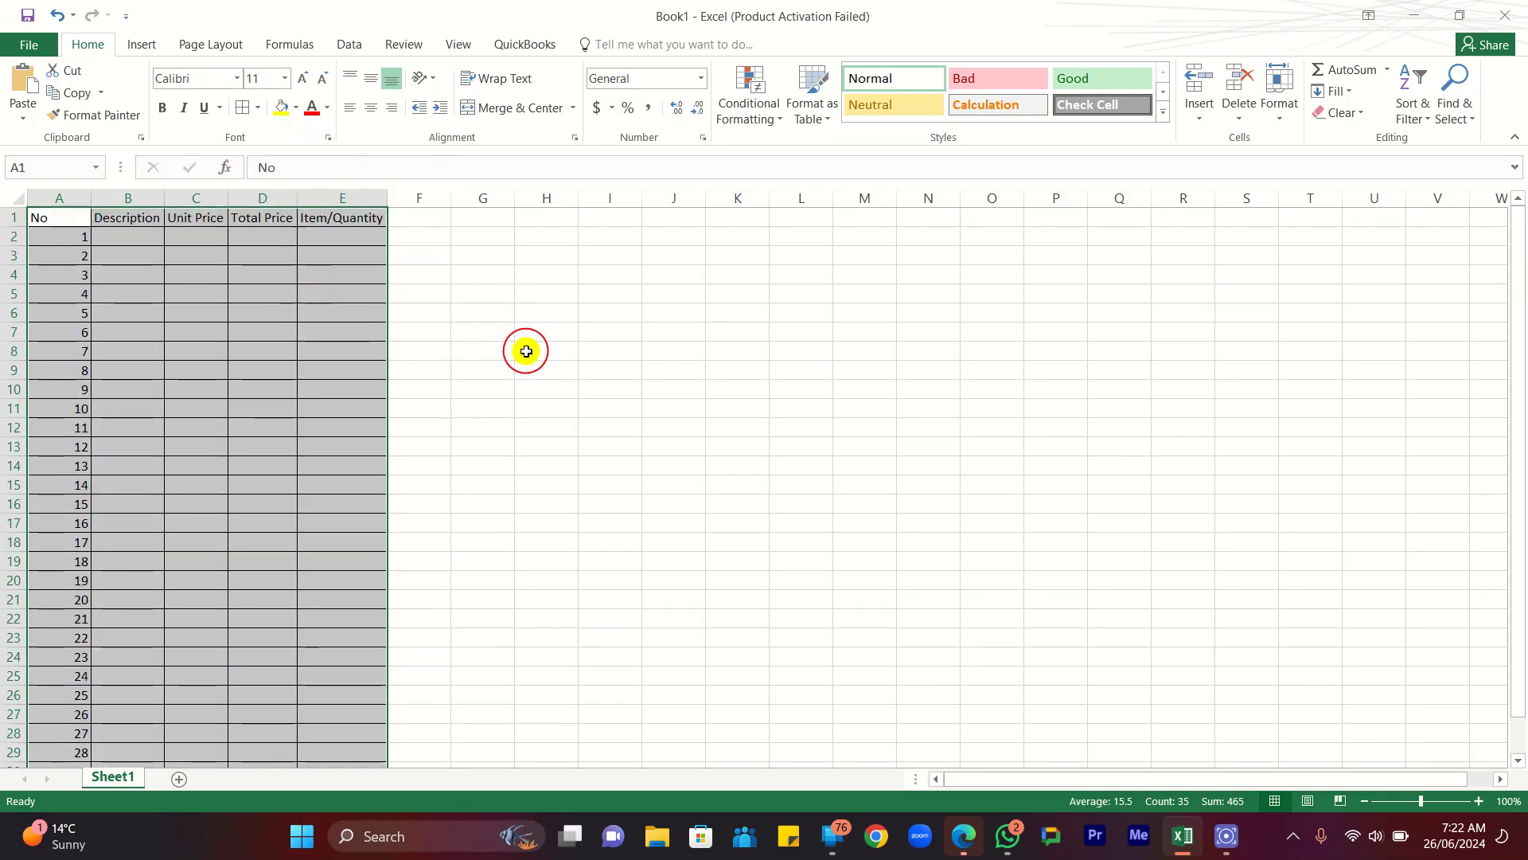
{"action": "left_click", "coordinate": [526, 351]}
{"action": "scroll", "coordinate": [526, 351], "scroll_direction": "right", "scroll_amount": 3}
{"action": "scroll", "coordinate": [526, 351], "scroll_direction": "left", "scroll_amount": 3}
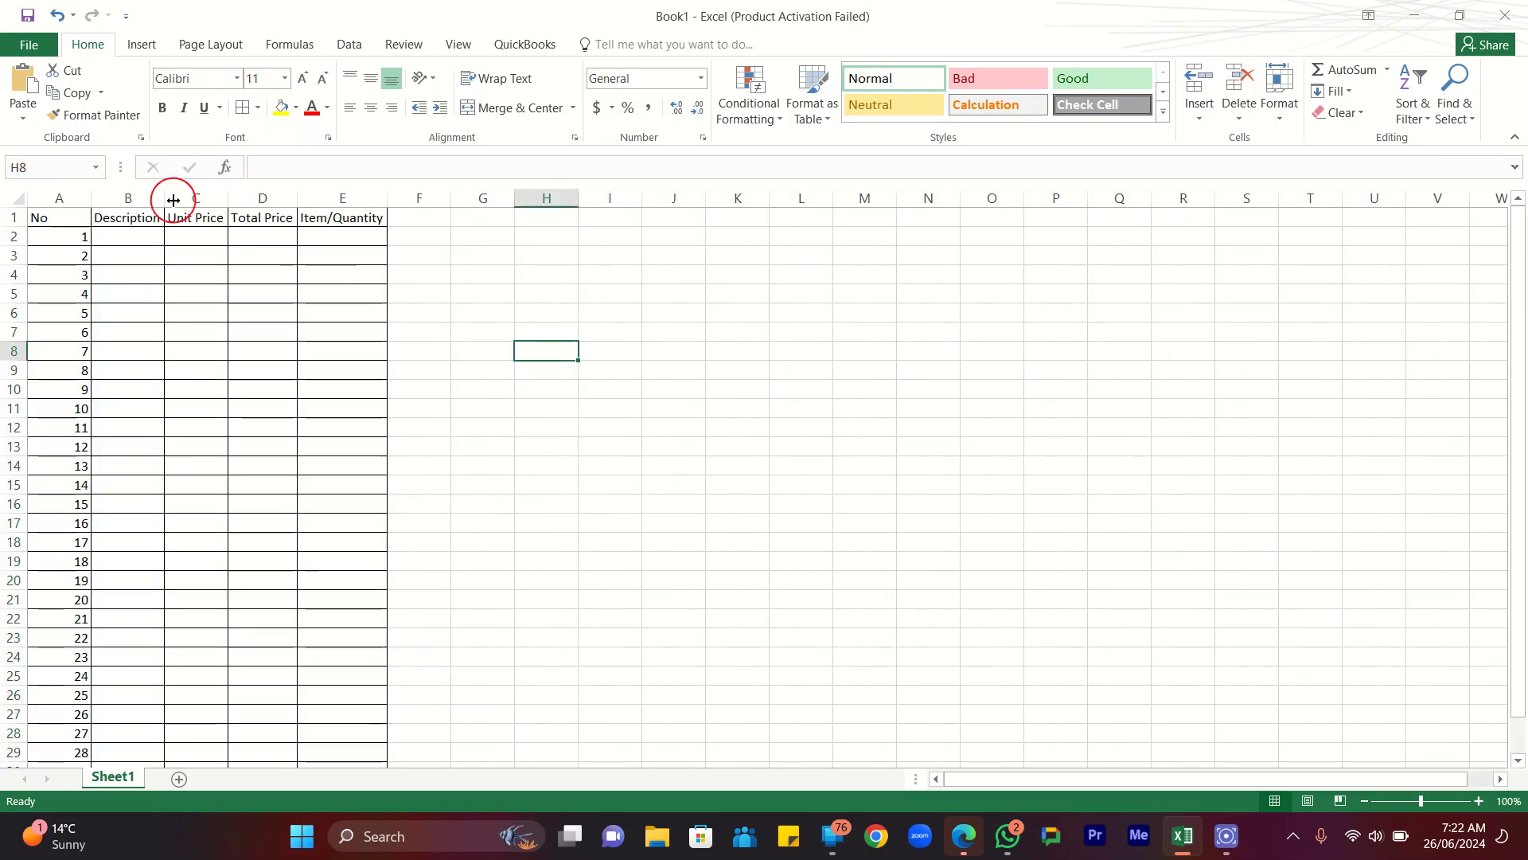
{"action": "left_click_drag", "start_coordinate": [55, 215], "coordinate": [356, 202]}
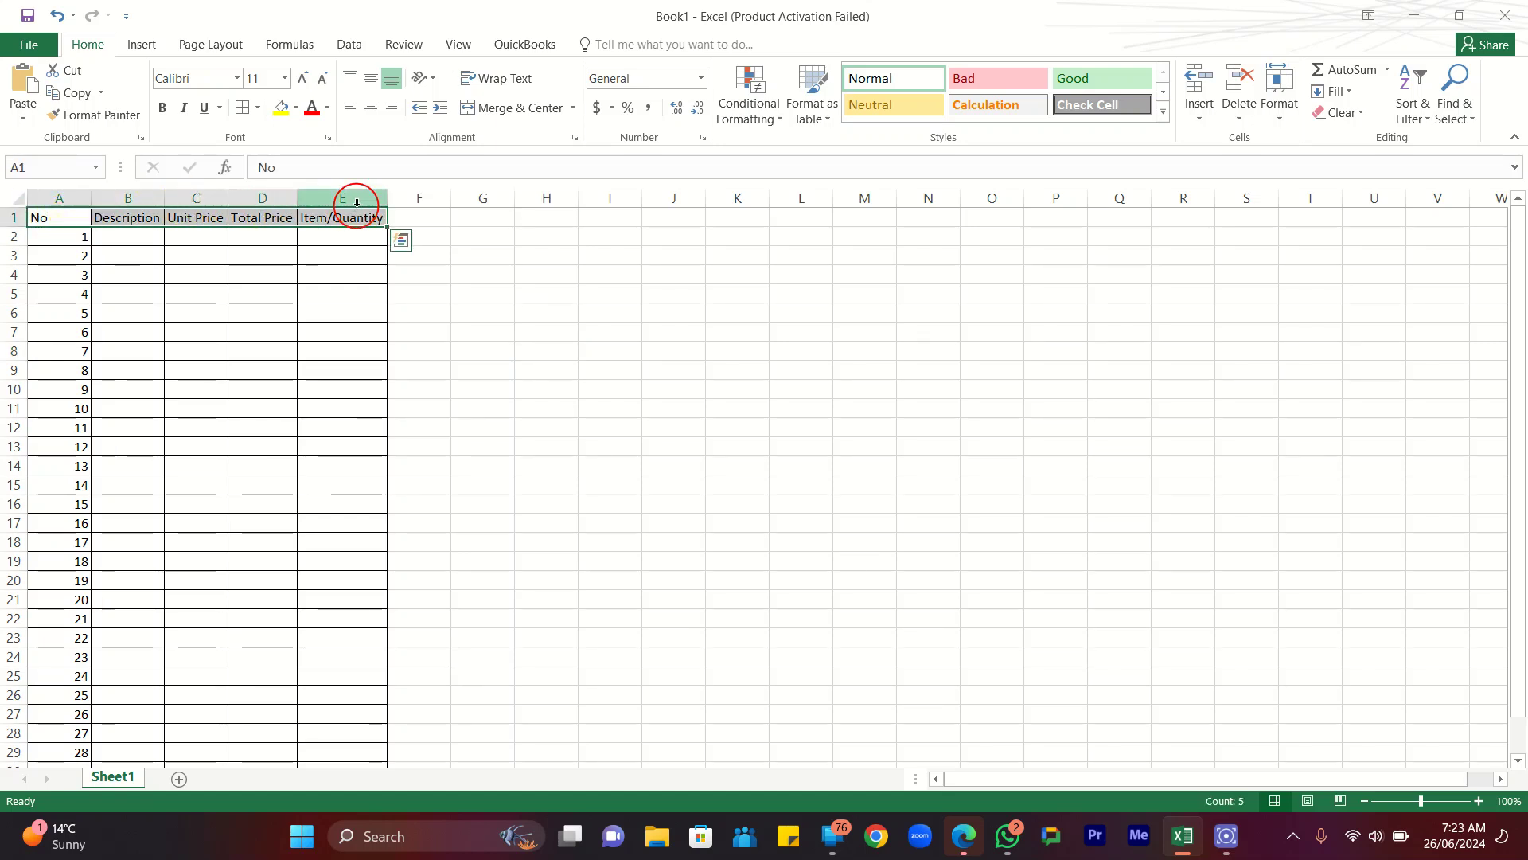
{"action": "left_click", "coordinate": [443, 346]}
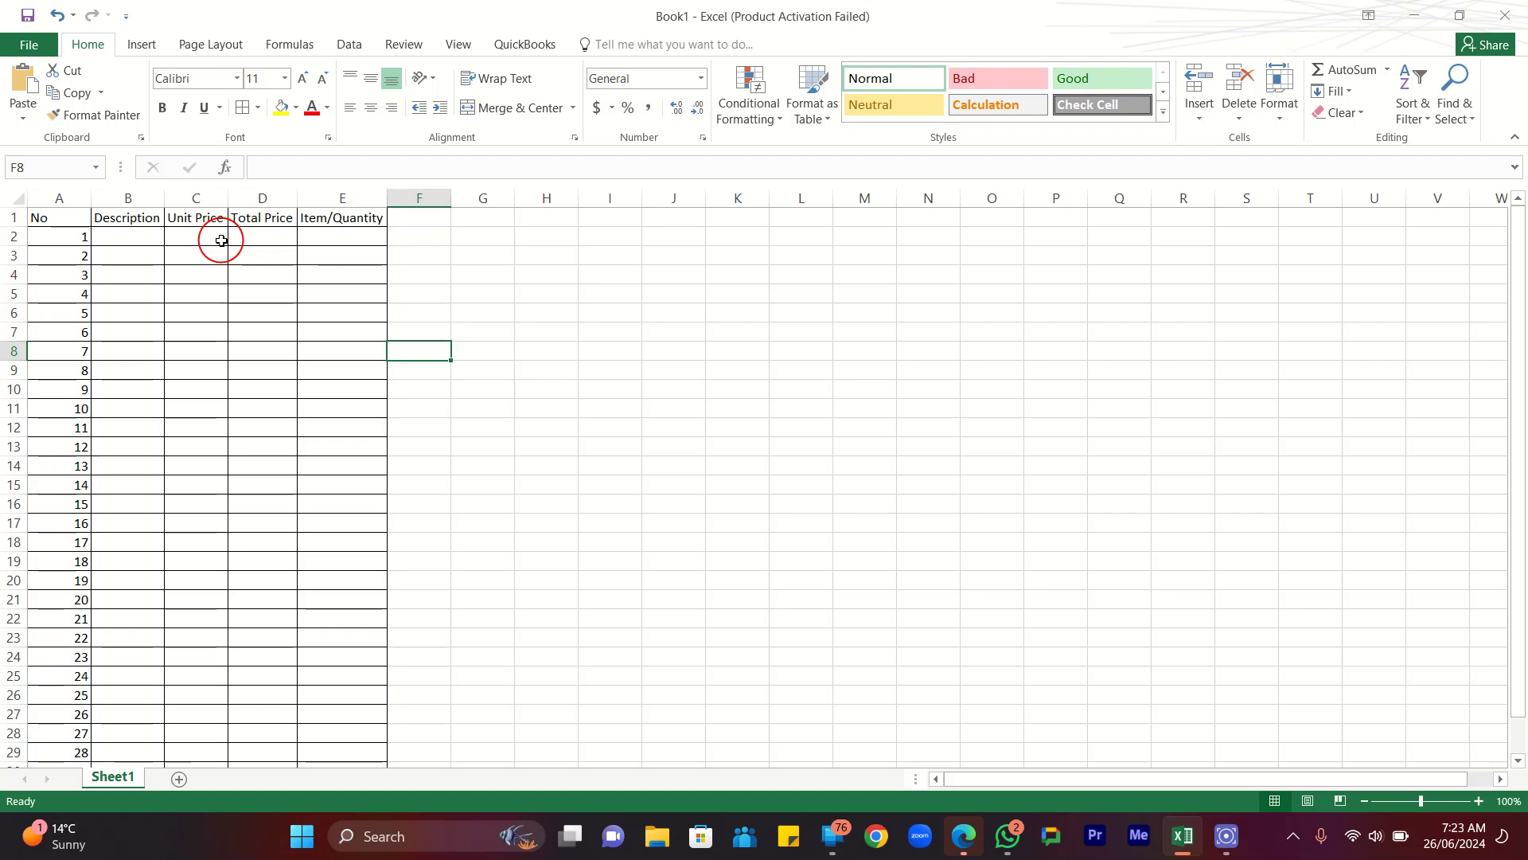
{"action": "key", "text": "Up"}
{"action": "key", "text": "Up"}
{"action": "key", "text": "Up"}
{"action": "key", "text": "Up"}
{"action": "key", "text": "Up"}
{"action": "key", "text": "Up"}
{"action": "key", "text": "Up"}
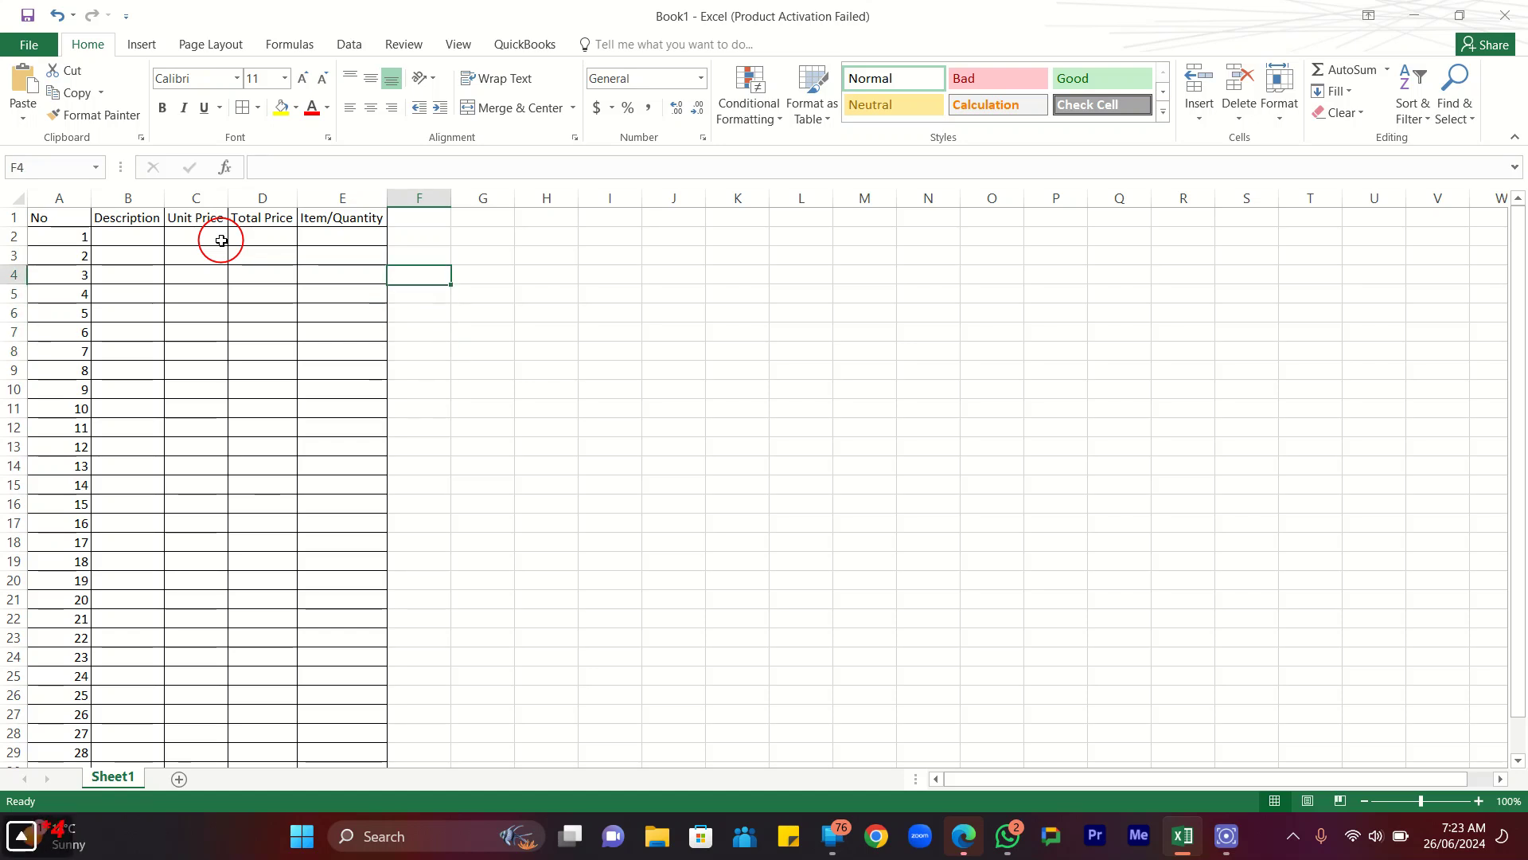
{"action": "key", "text": "Left"}
{"action": "key", "text": "Left"}
{"action": "key", "text": "Left"}
{"action": "key", "text": "Left"}
{"action": "key", "text": "Left"}
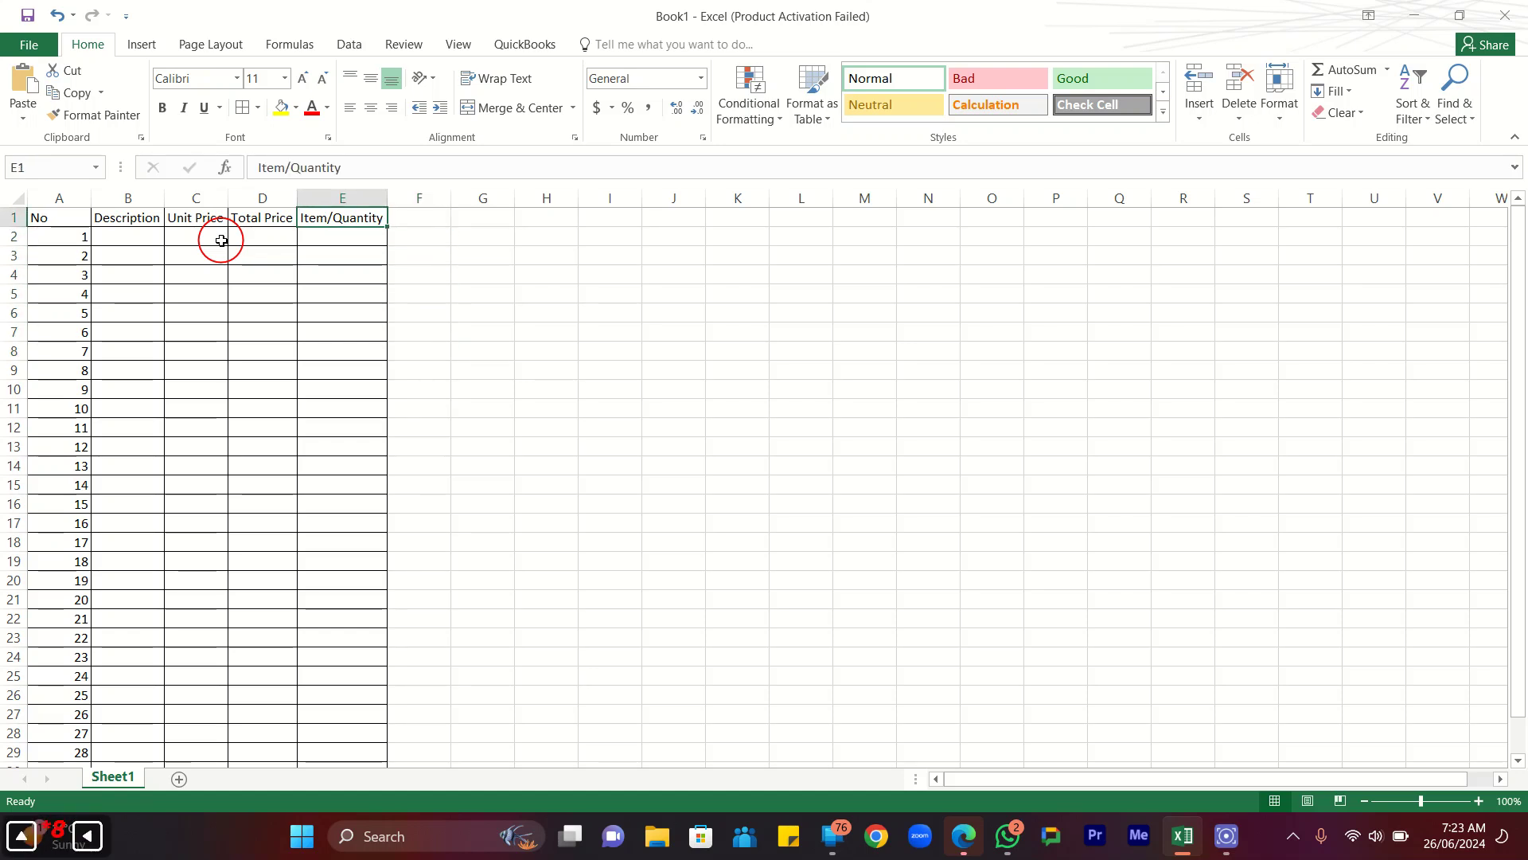
{"action": "left_click", "coordinate": [221, 240]}
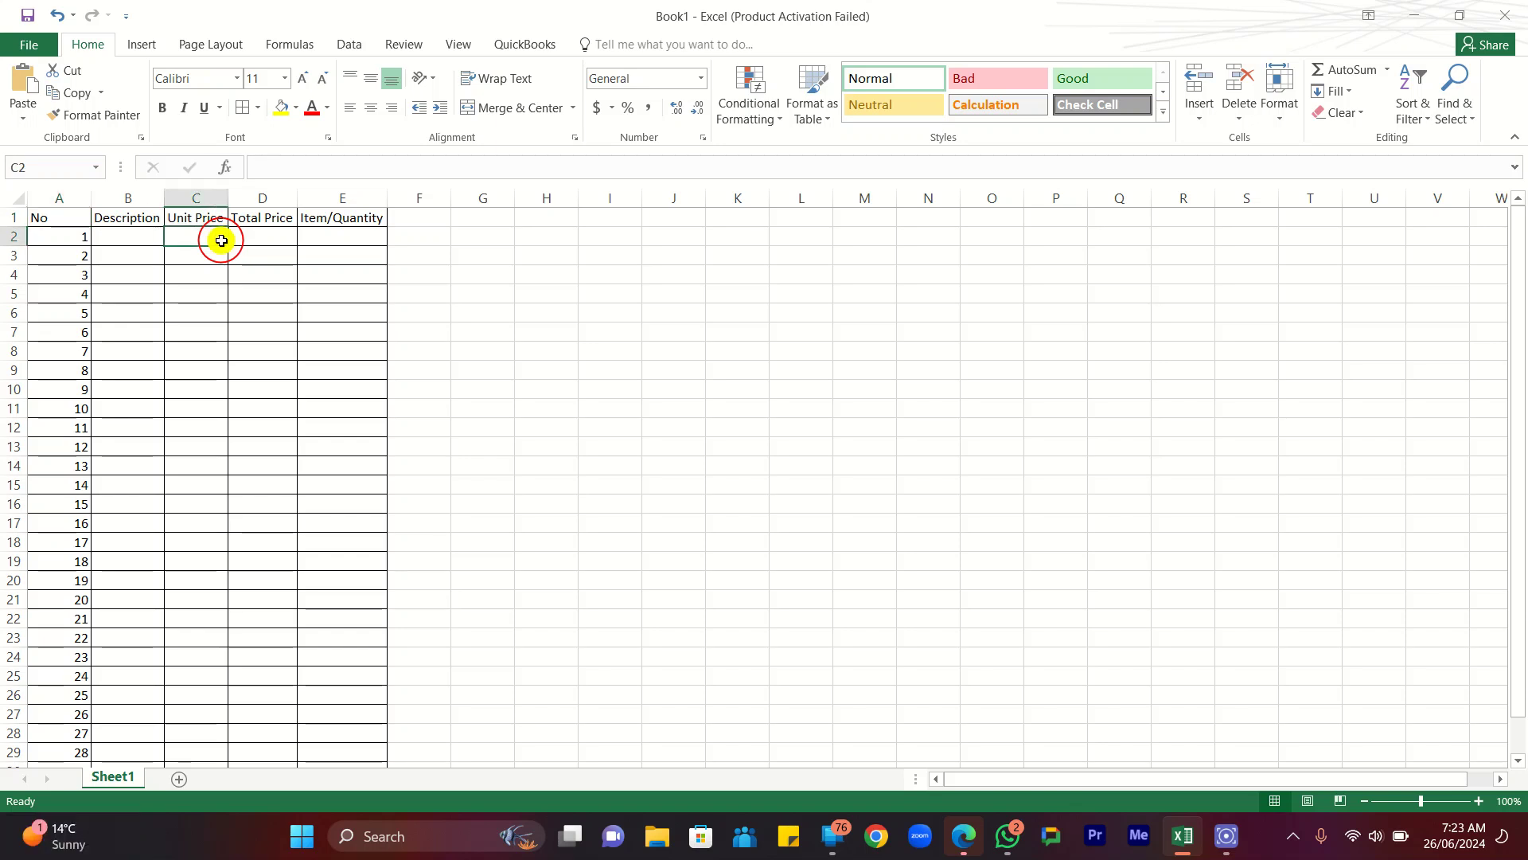
Make the column headings in cells A1 to E1 bold.
{"action": "key", "text": "Up"}
{"action": "key", "text": "Left"}
{"action": "key", "text": "Left"}
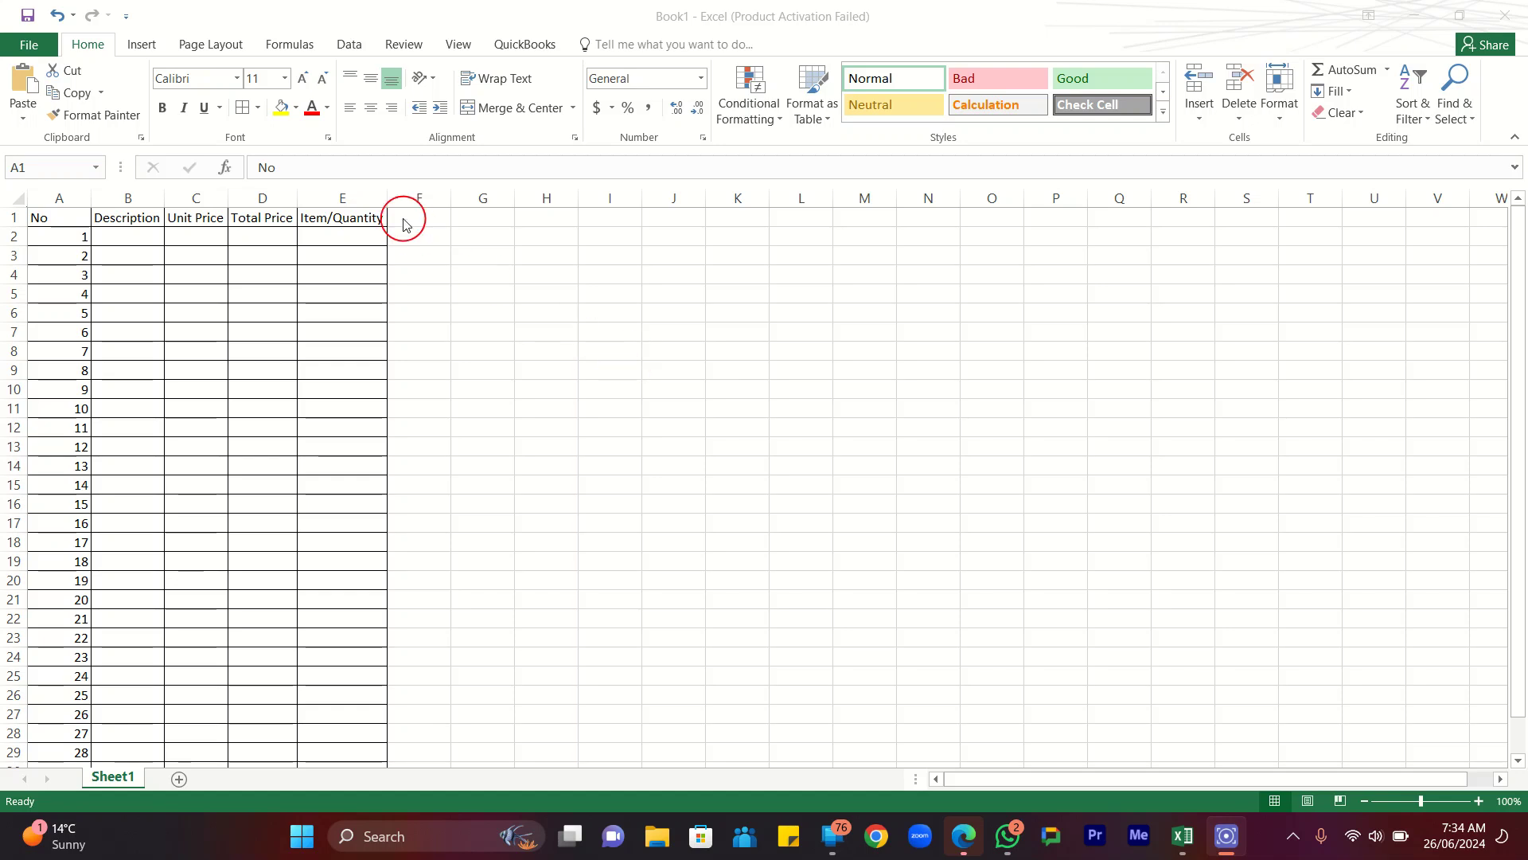
{"action": "left_click", "coordinate": [119, 237]}
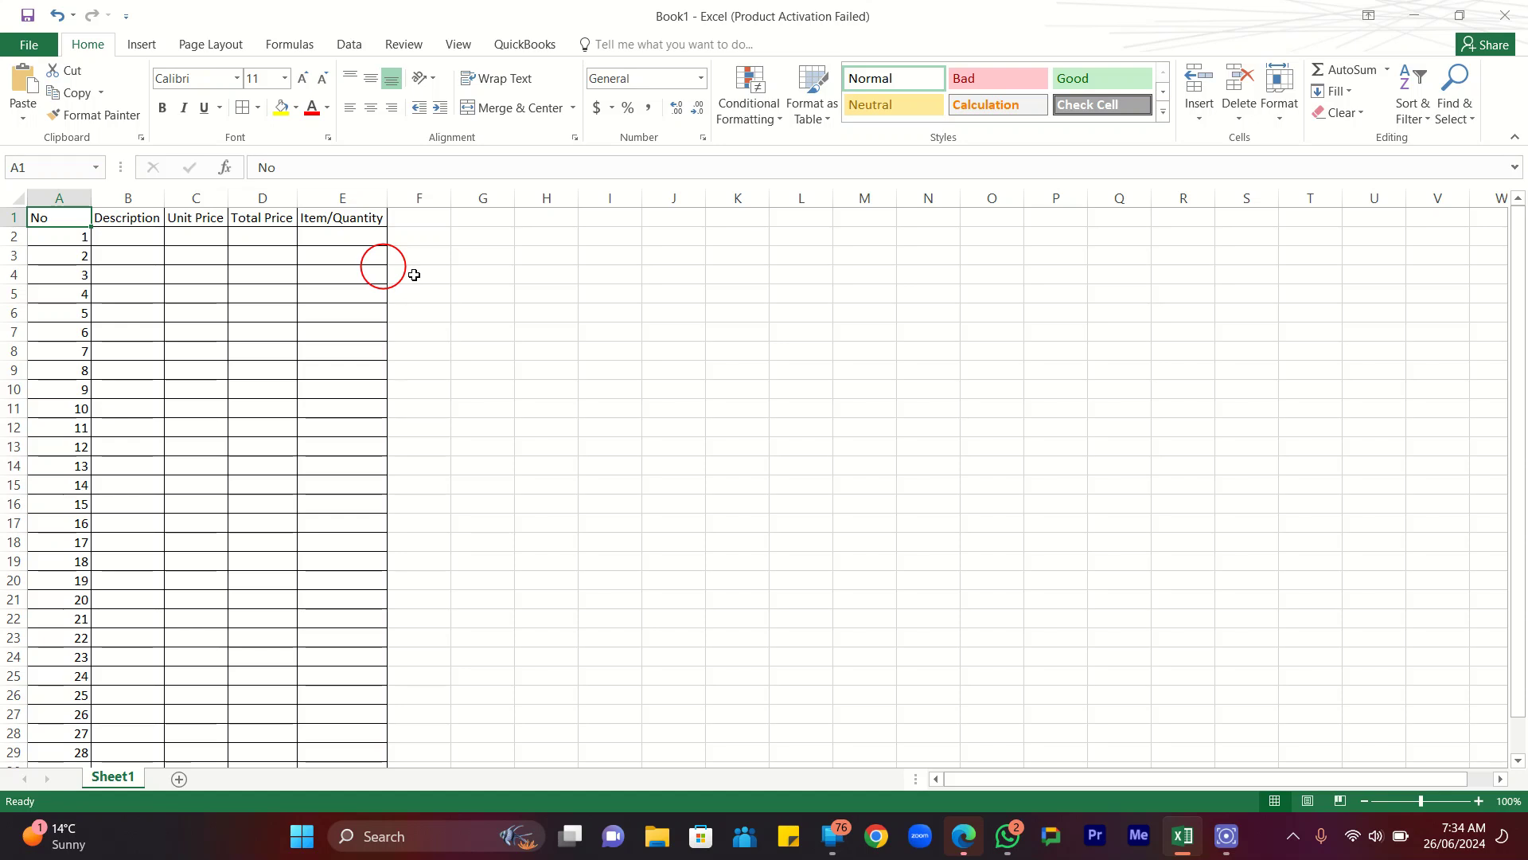
{"action": "key", "text": "shift"}
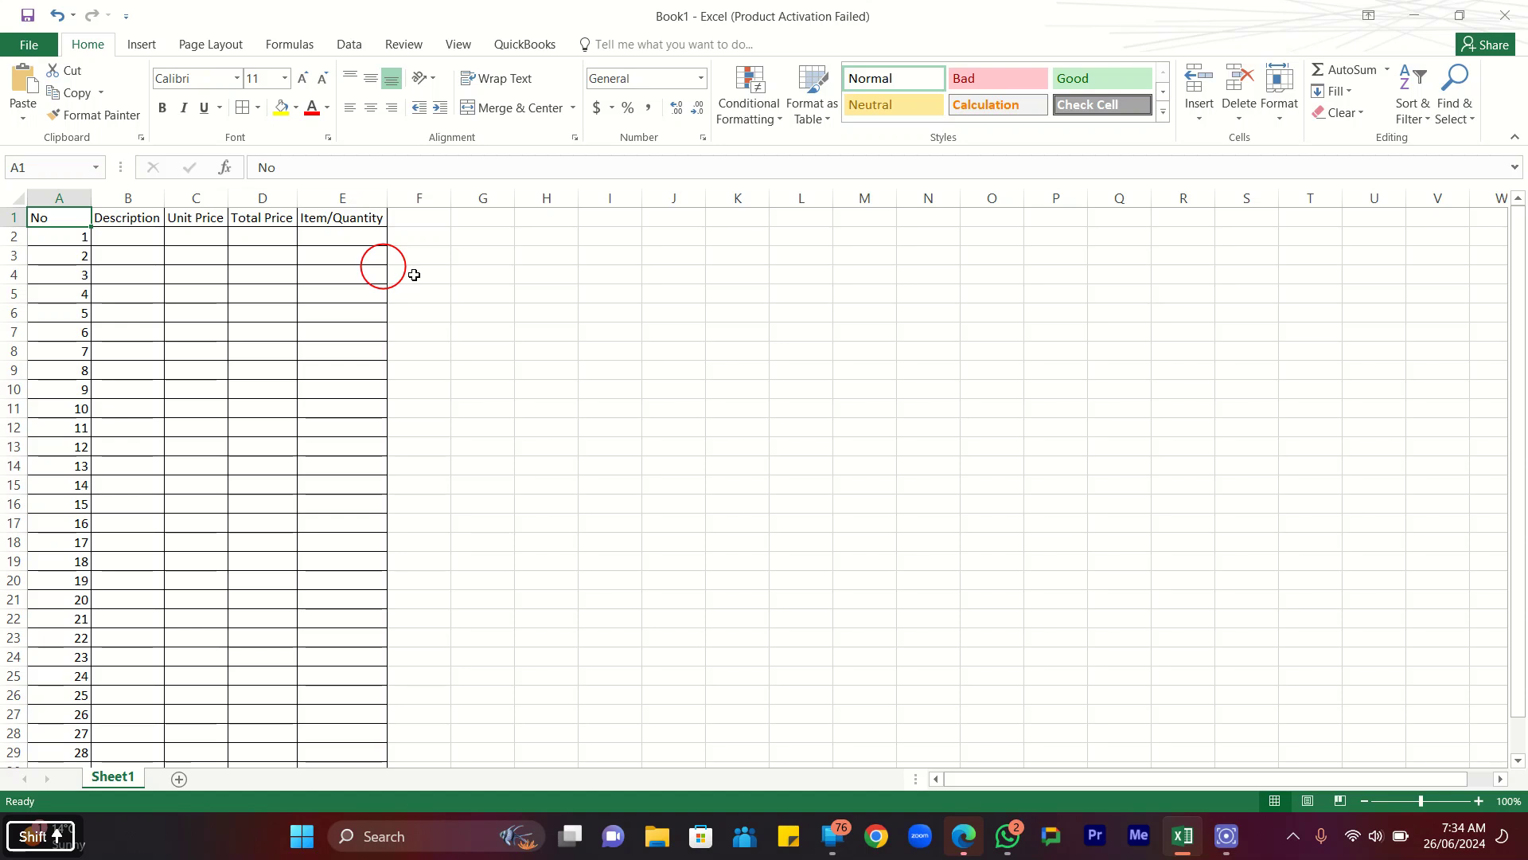
{"action": "key", "text": "shift+Right"}
{"action": "key", "text": "shift+Right"}
{"action": "key", "text": "shift+Right"}
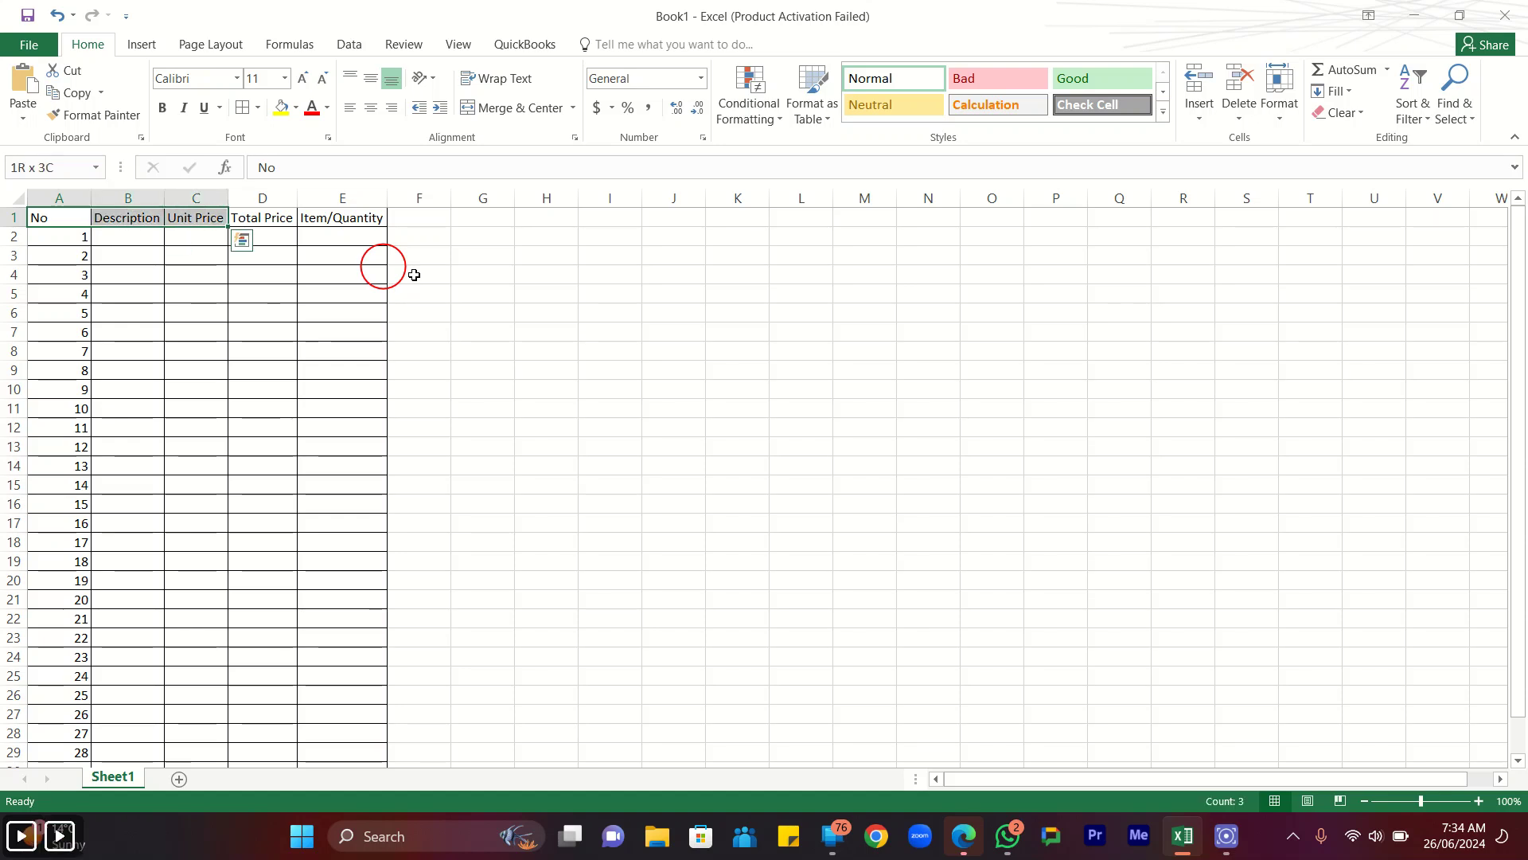
{"action": "key", "text": "shift+Right"}
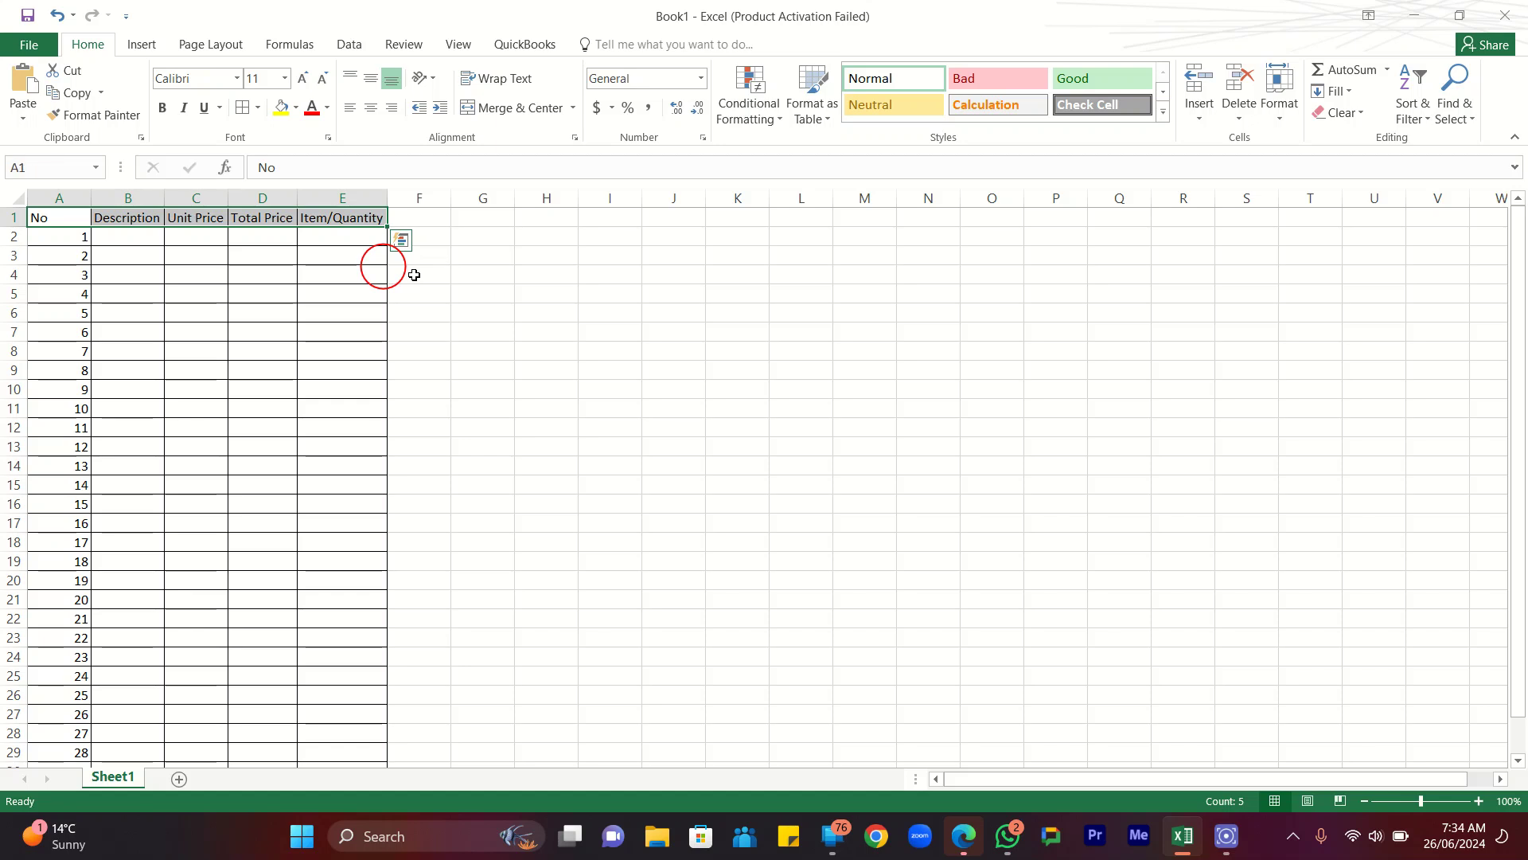
{"action": "key", "text": "ctrl"}
{"action": "key", "text": "ctrl+b"}
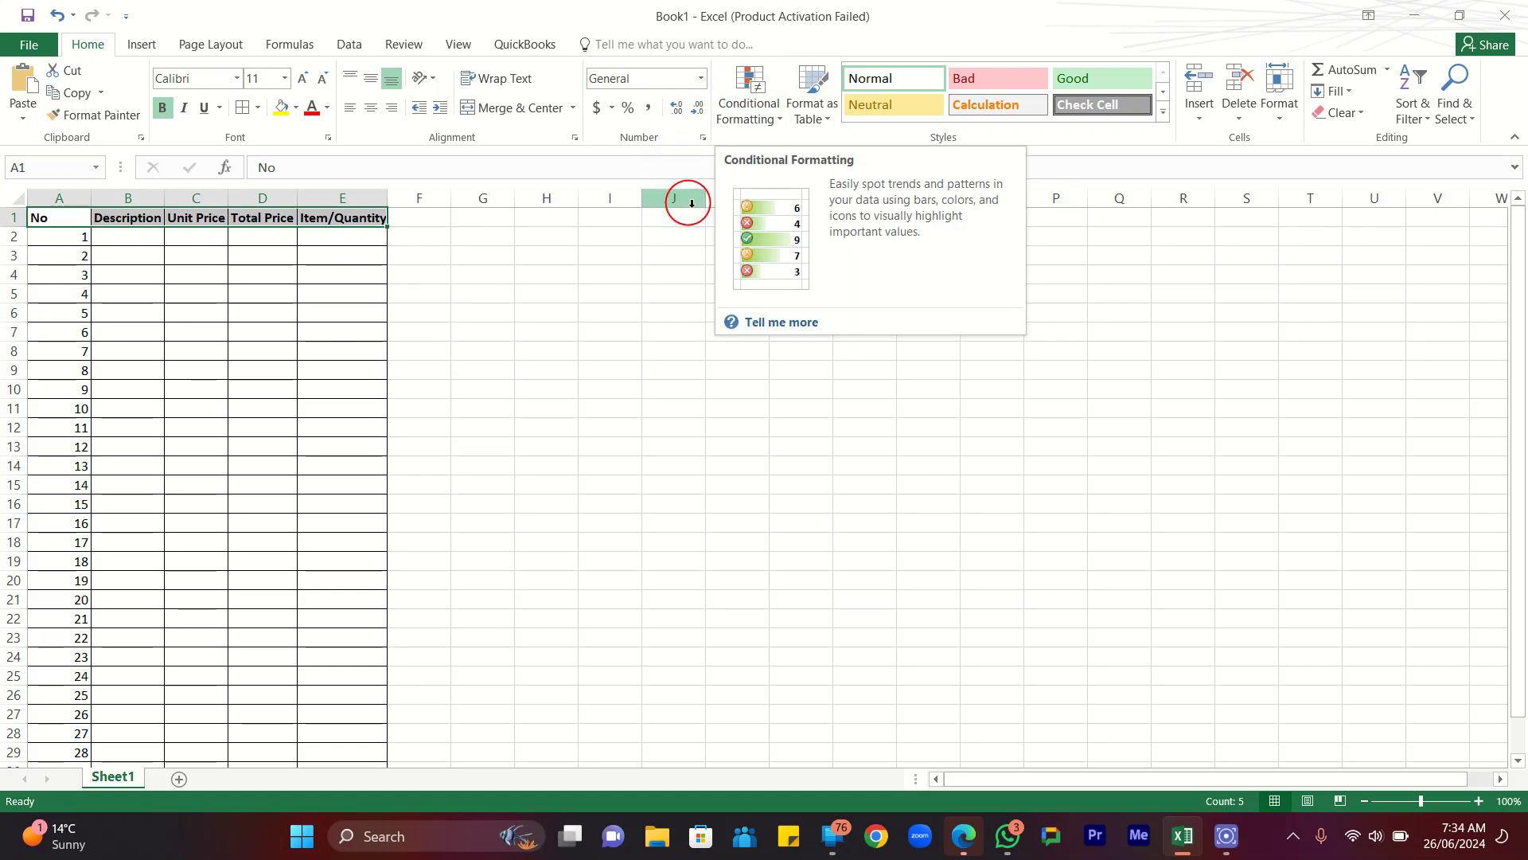
{"action": "left_click", "coordinate": [366, 270]}
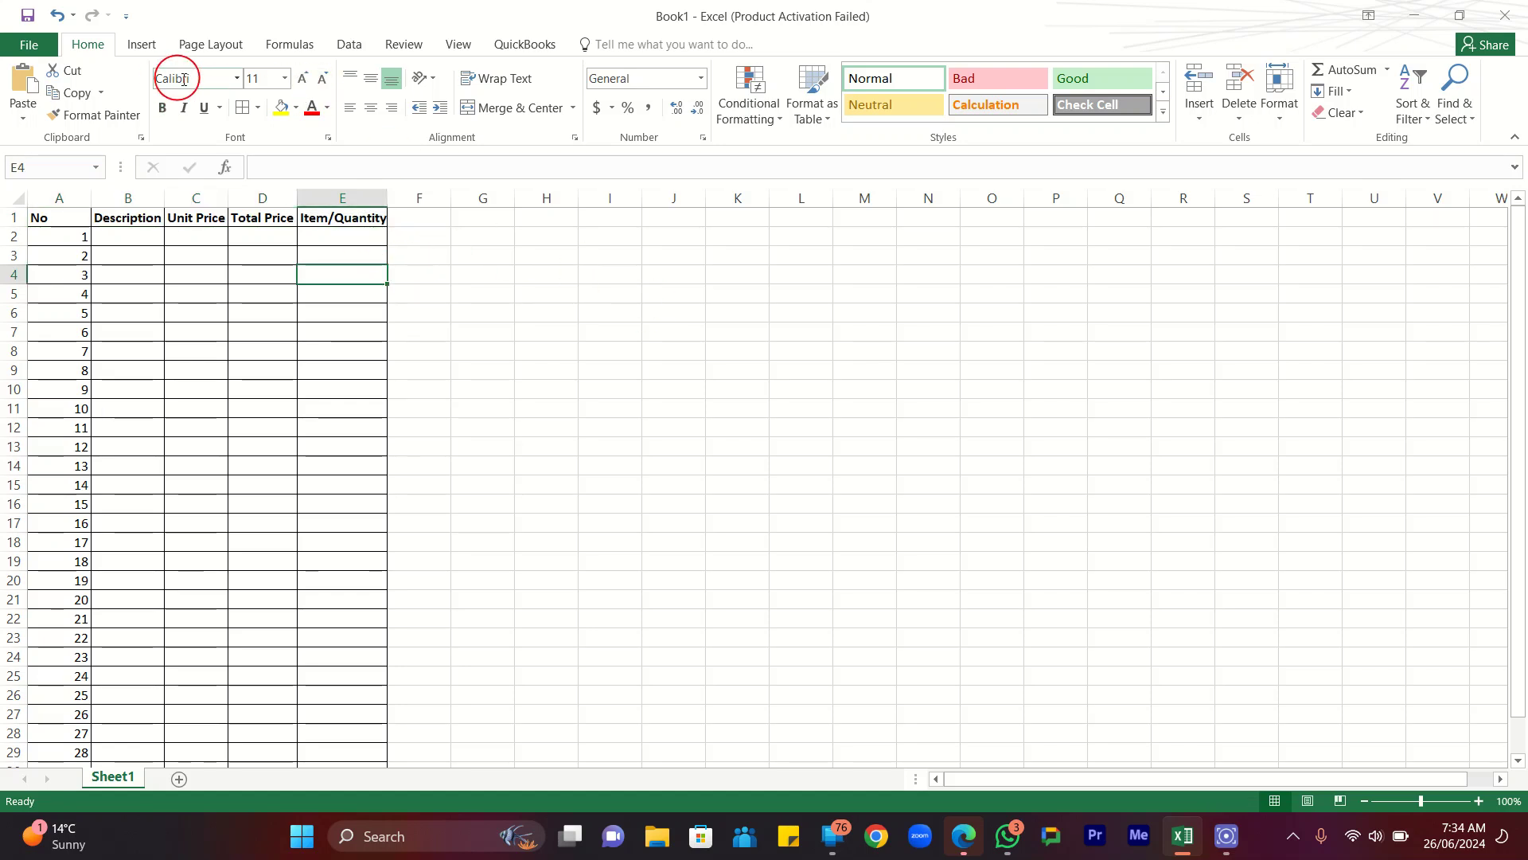
{"action": "left_click", "coordinate": [865, 823]}
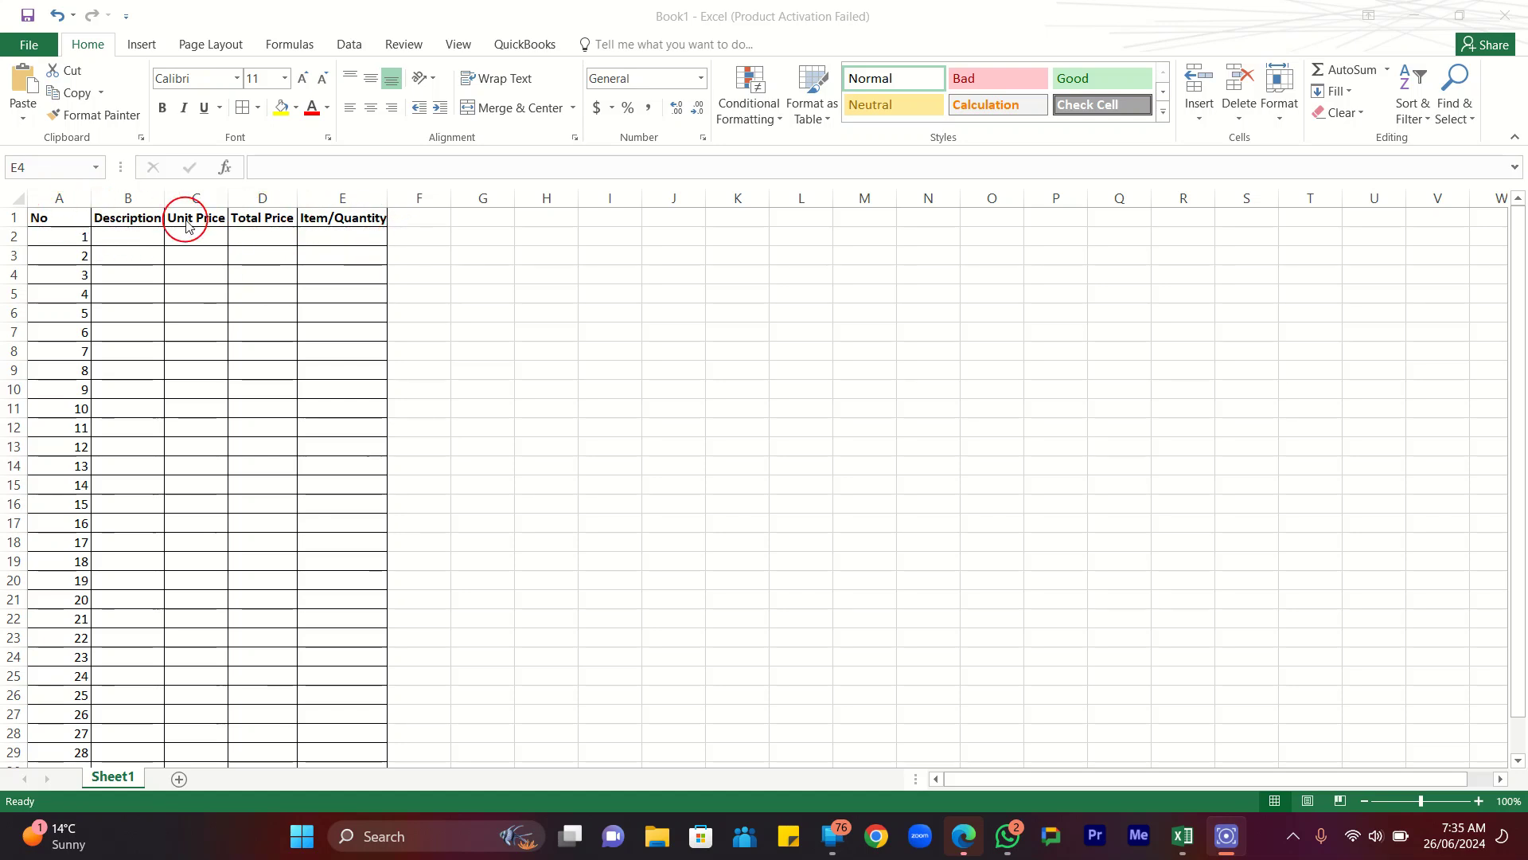
{"action": "left_click", "coordinate": [46, 212]}
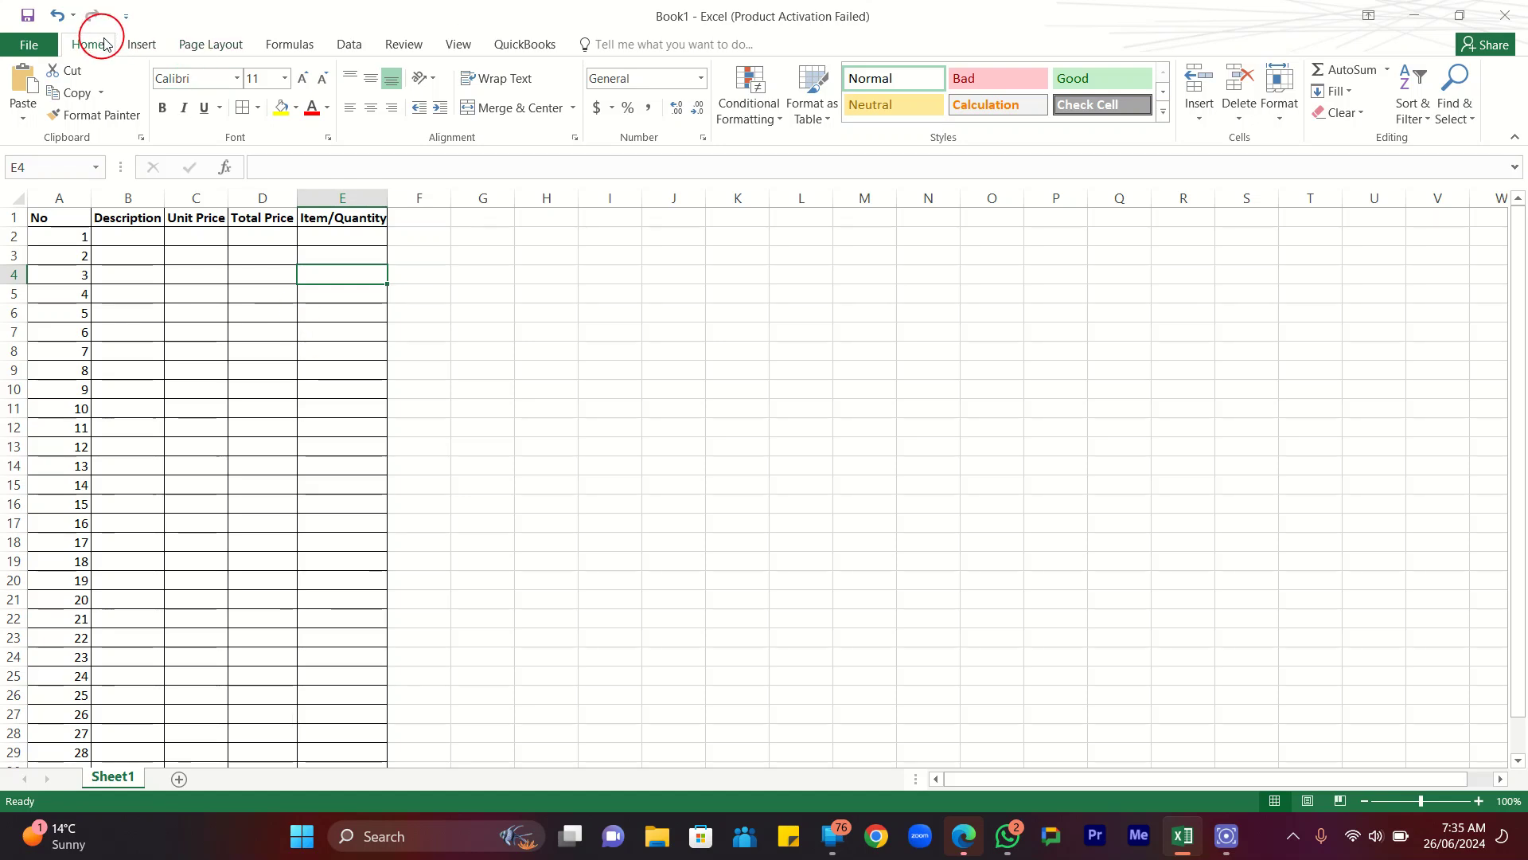
{"action": "key", "text": "alt"}
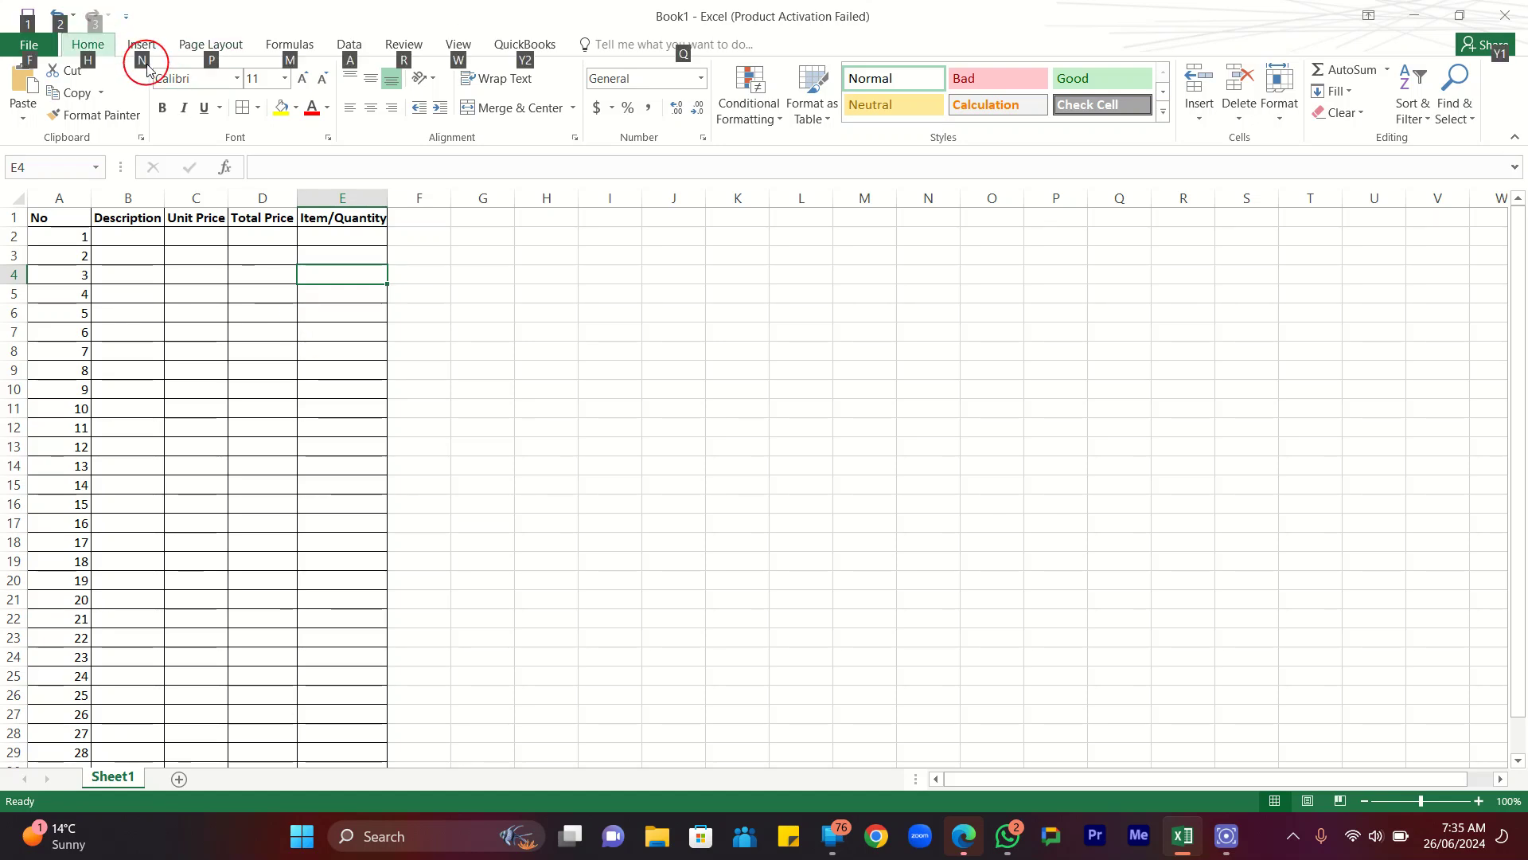
{"action": "key", "text": "Escape"}
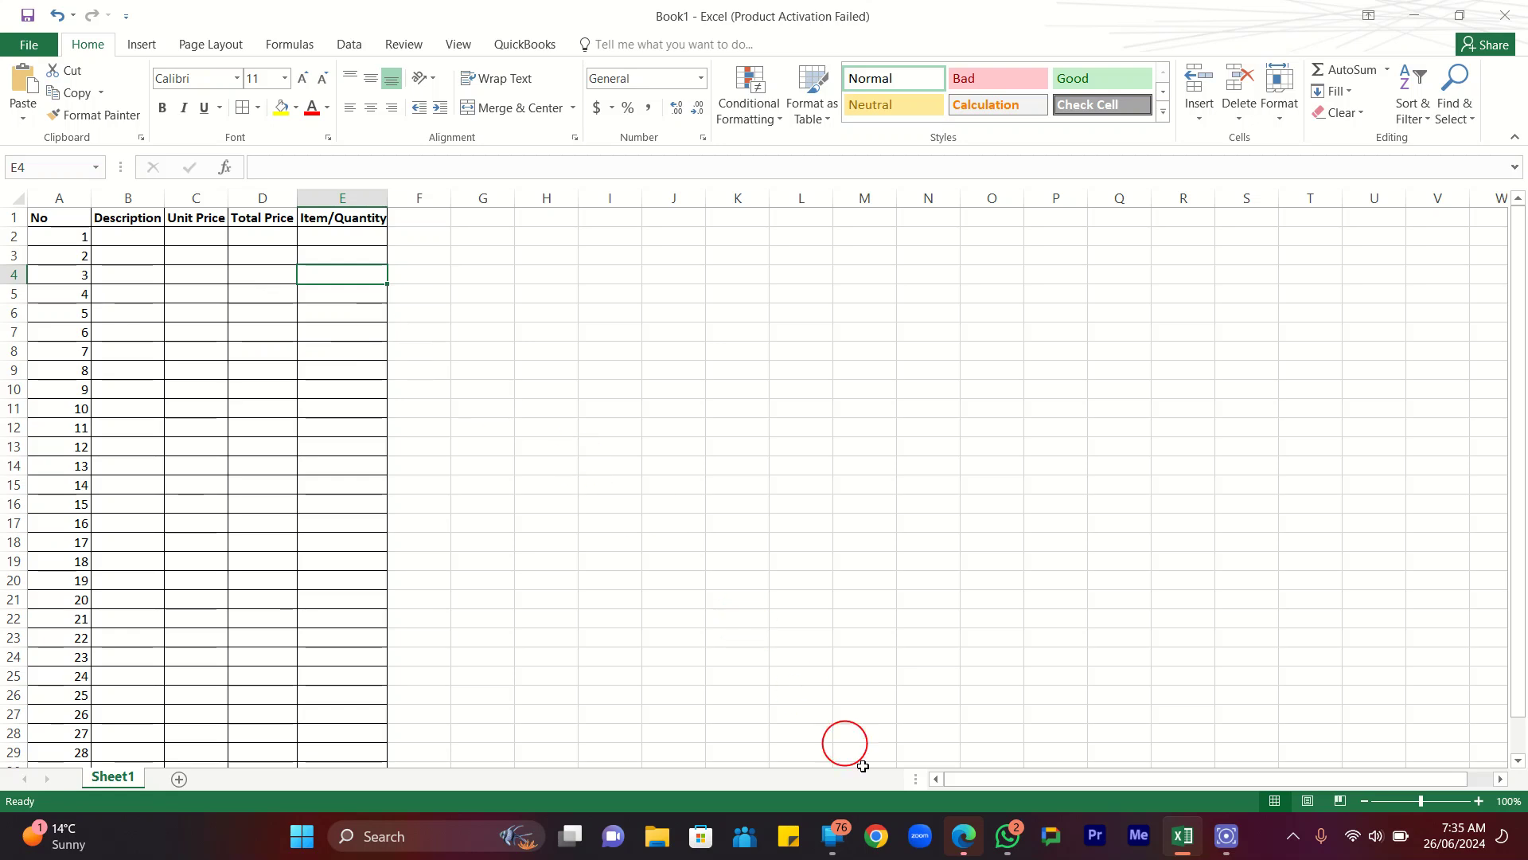
{"action": "left_click", "coordinate": [1008, 842]}
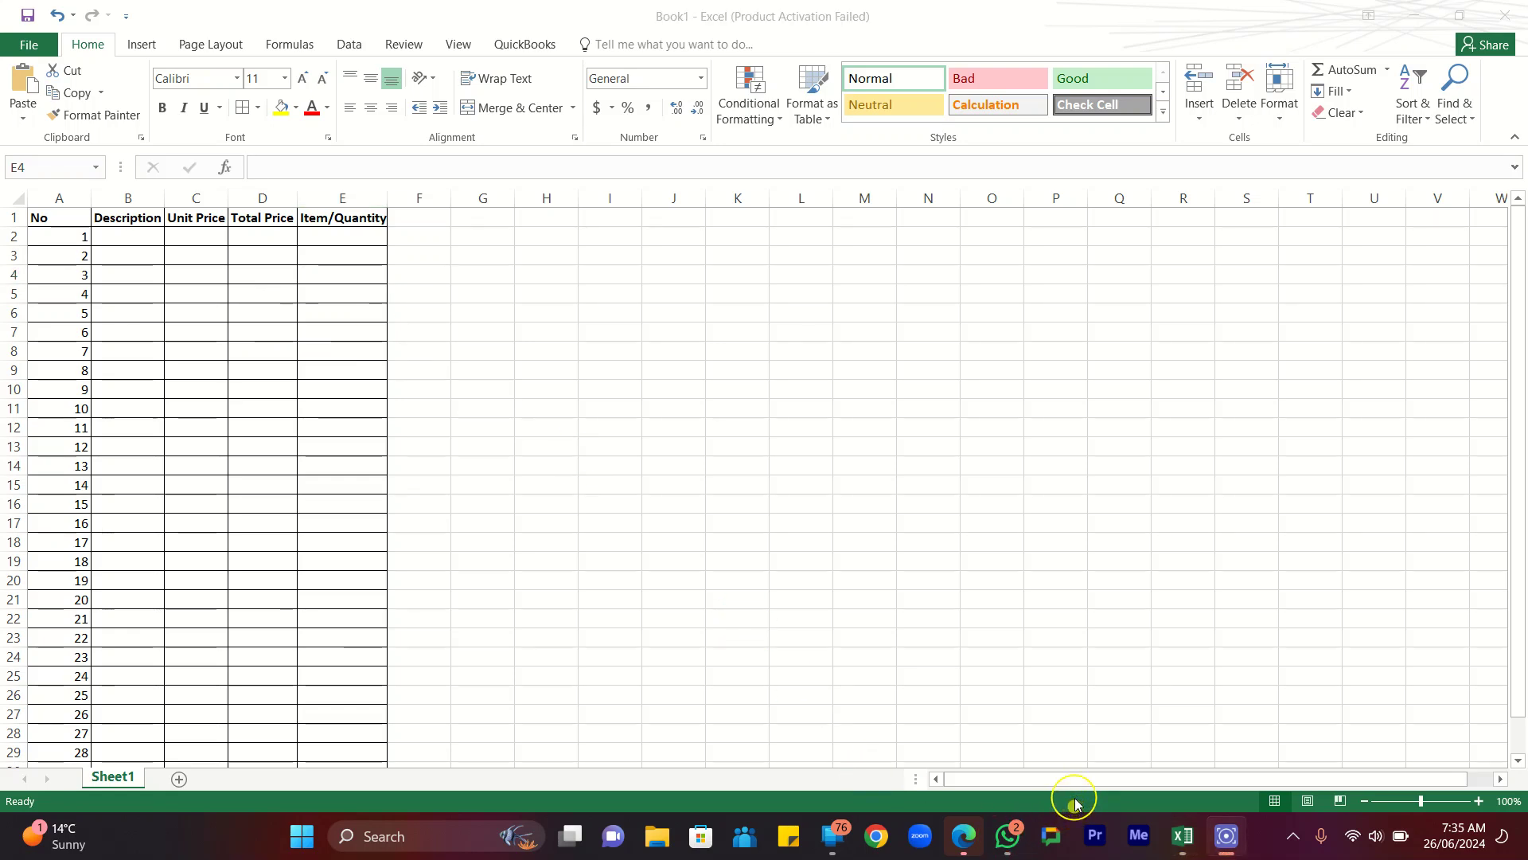
{"action": "left_click", "coordinate": [1078, 817]}
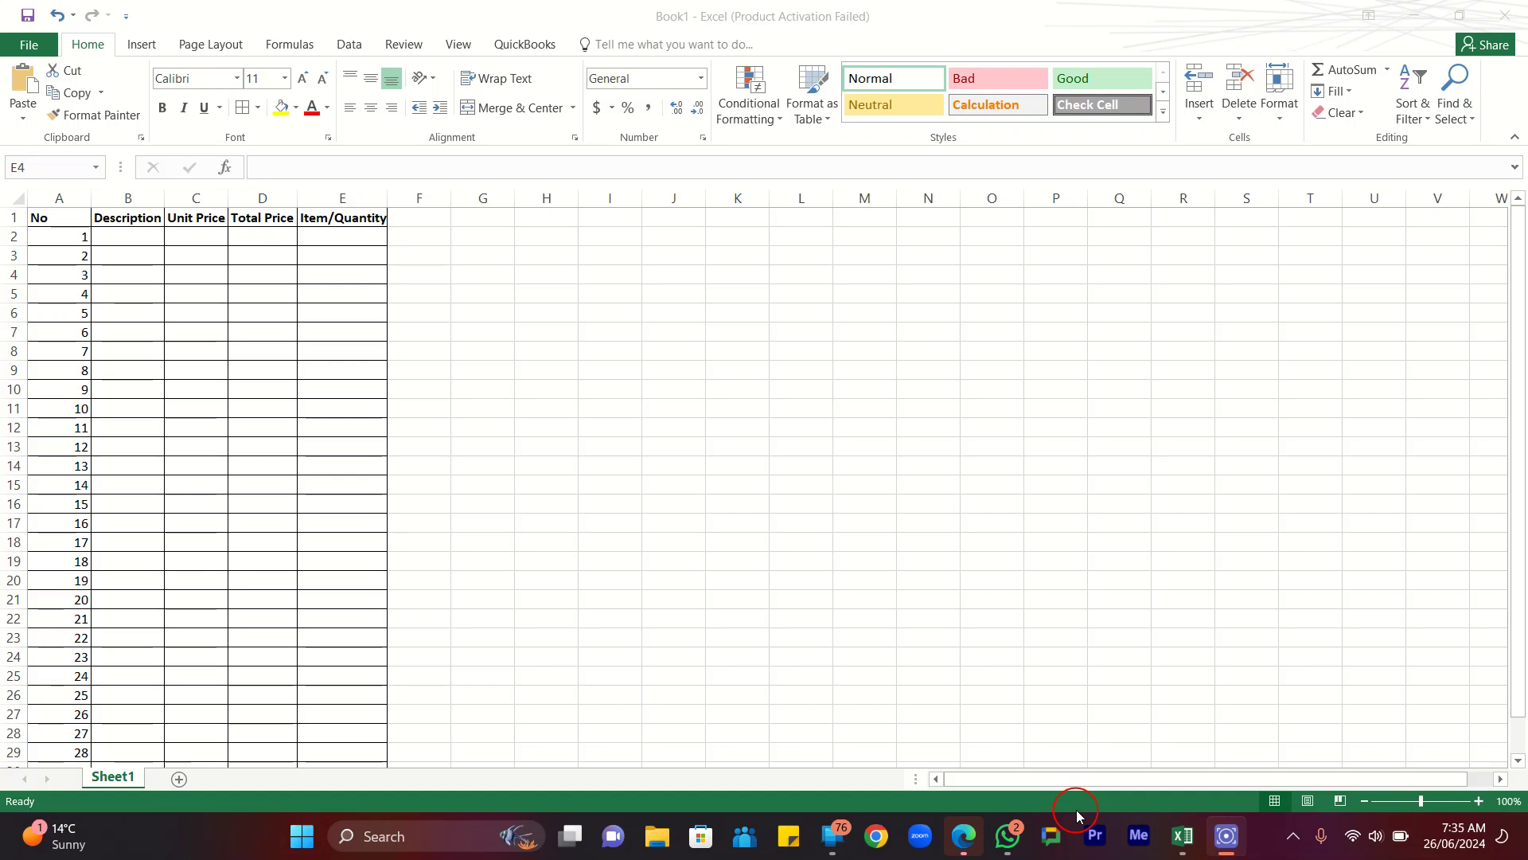
{"action": "left_click", "coordinate": [1011, 686]}
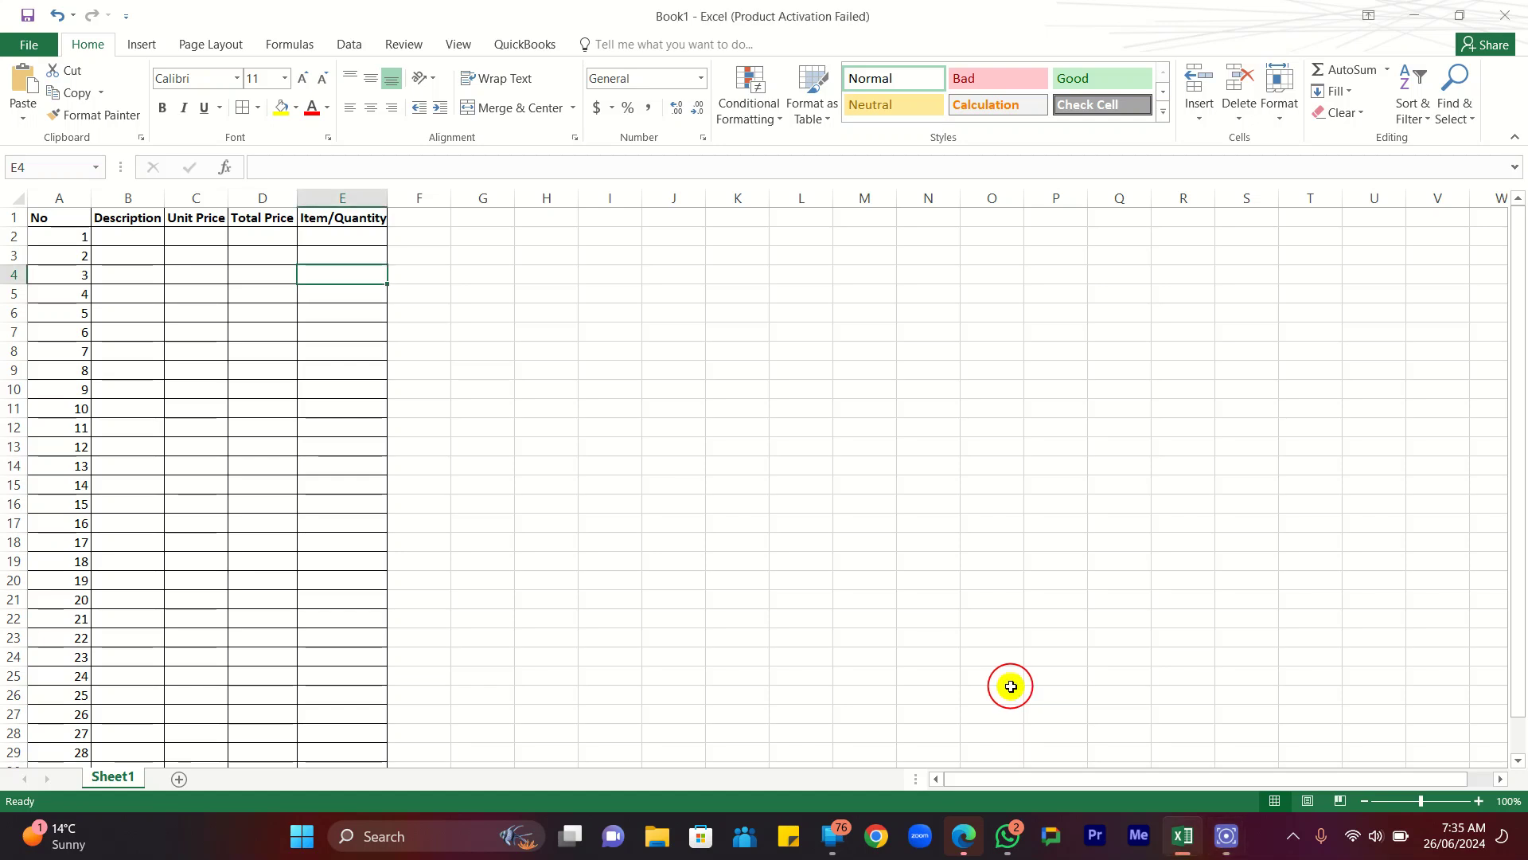
{"action": "key", "text": "alt"}
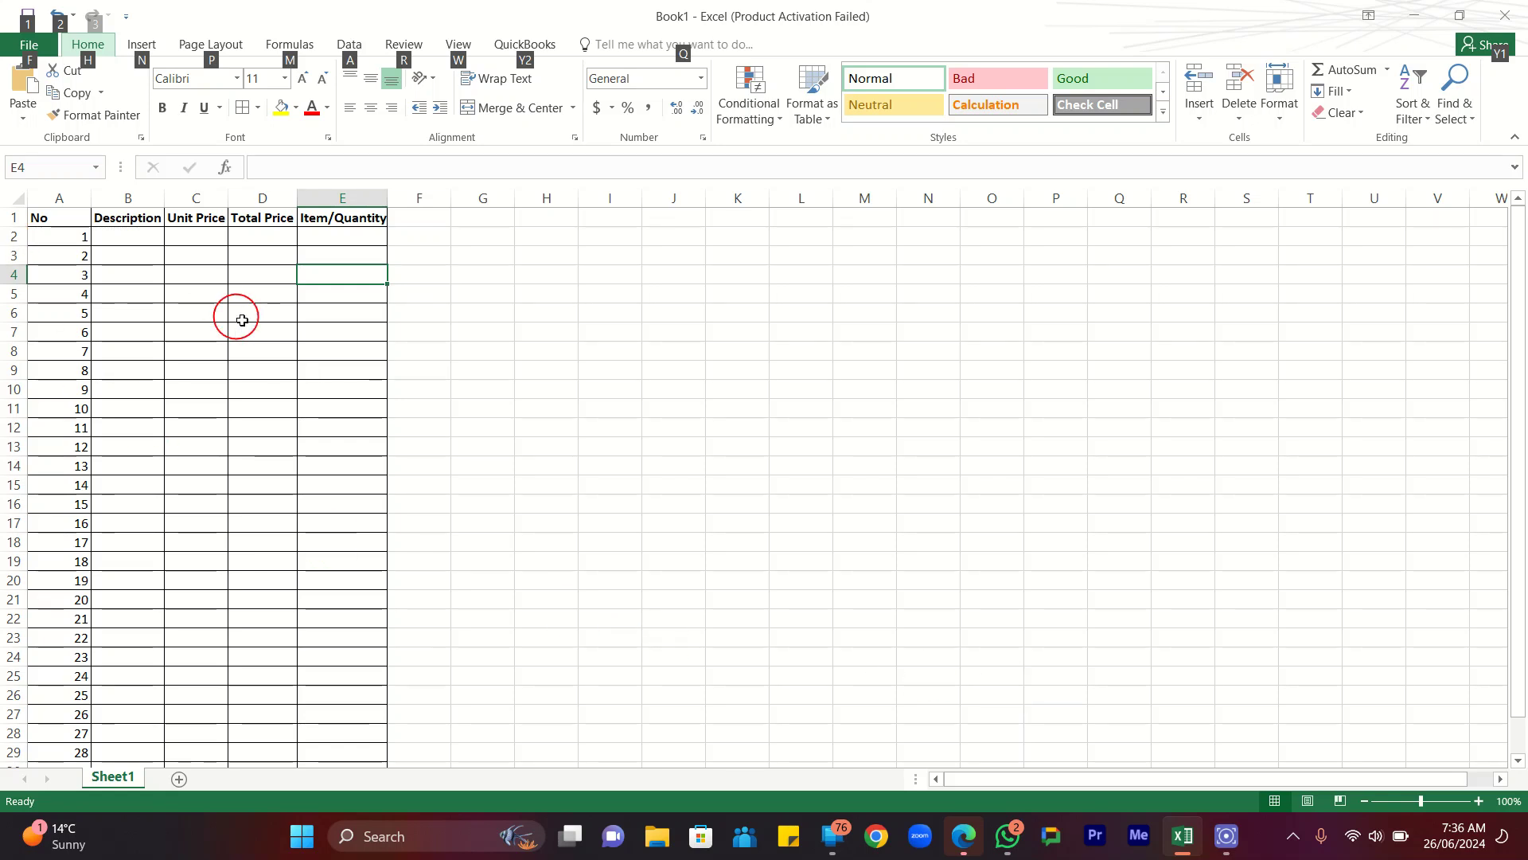
{"action": "key", "text": "Escape"}
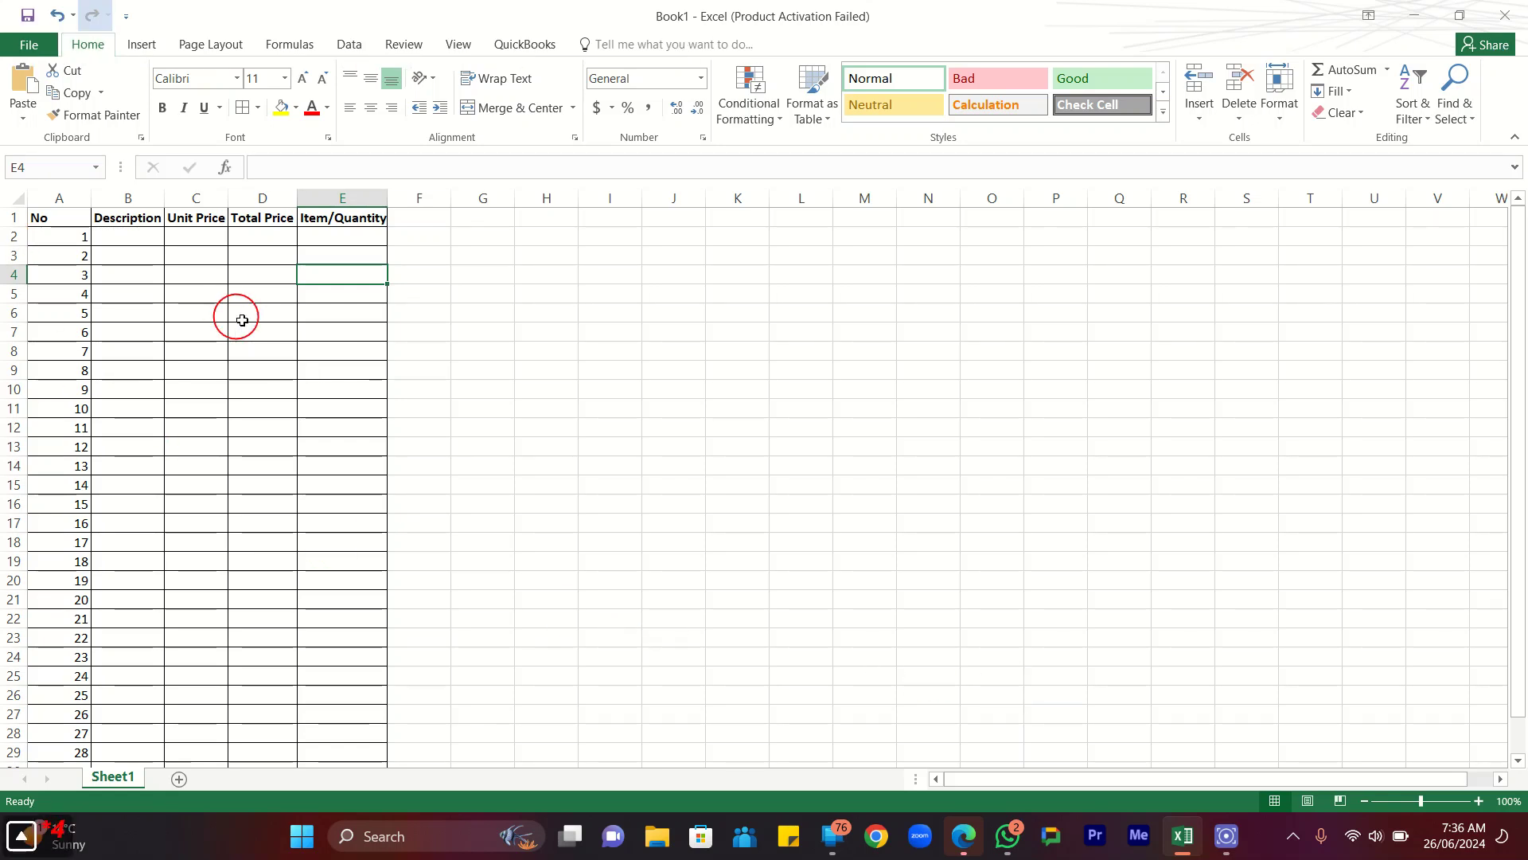
Select the column heading cells A1 to E1.
{"action": "left_click", "coordinate": [539, 293]}
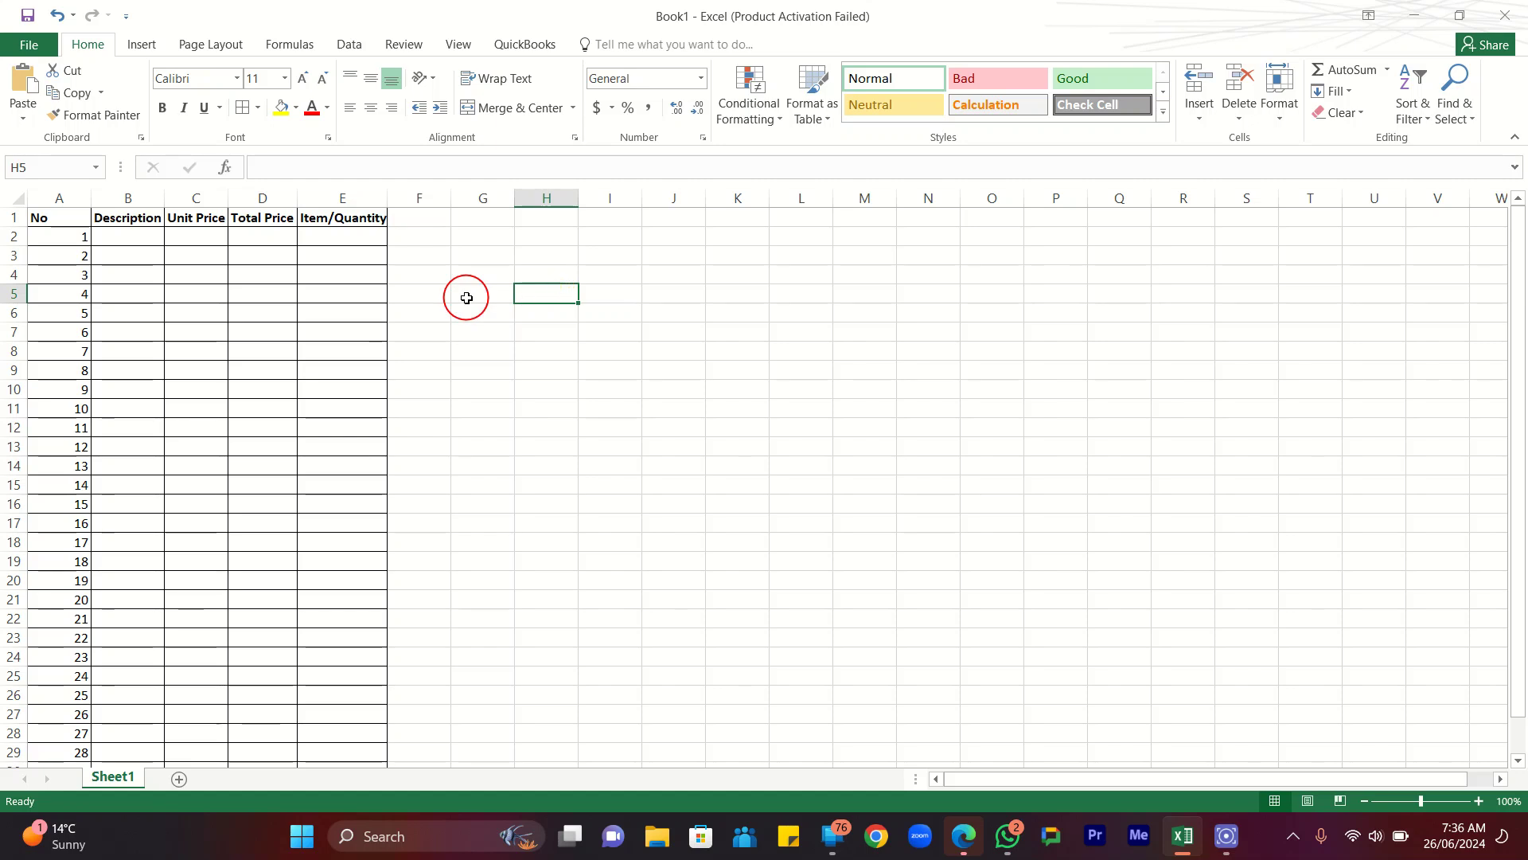
{"action": "key", "text": "Up"}
{"action": "key", "text": "Up"}
{"action": "key", "text": "Left"}
{"action": "key", "text": "Left"}
{"action": "key", "text": "Left"}
{"action": "key", "text": "Left"}
{"action": "key", "text": "Left"}
{"action": "key", "text": "Left"}
{"action": "key", "text": "Left"}
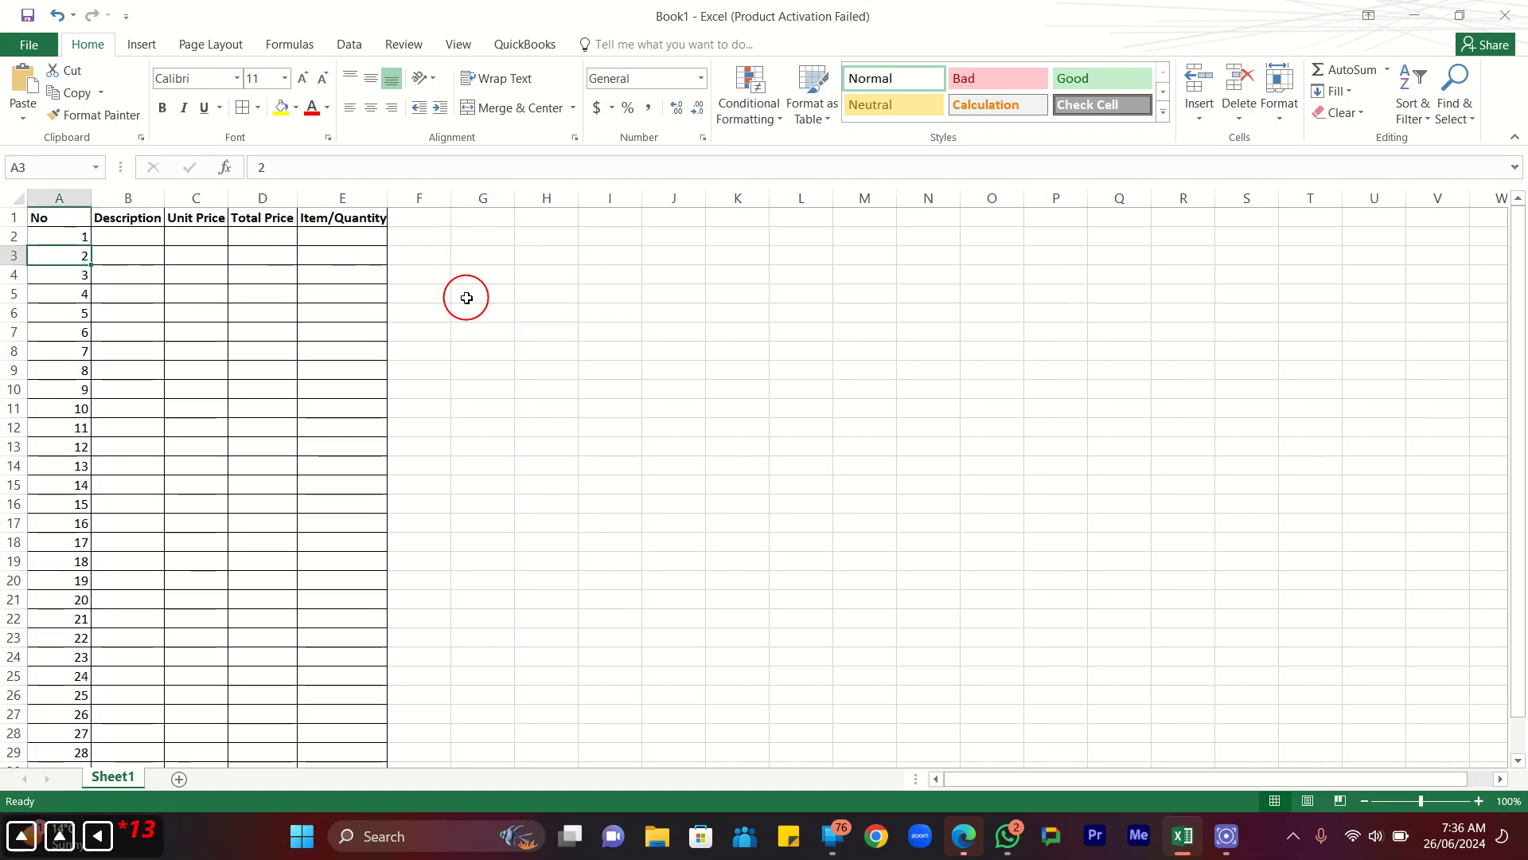
{"action": "key", "text": "Up"}
{"action": "key", "text": "Up"}
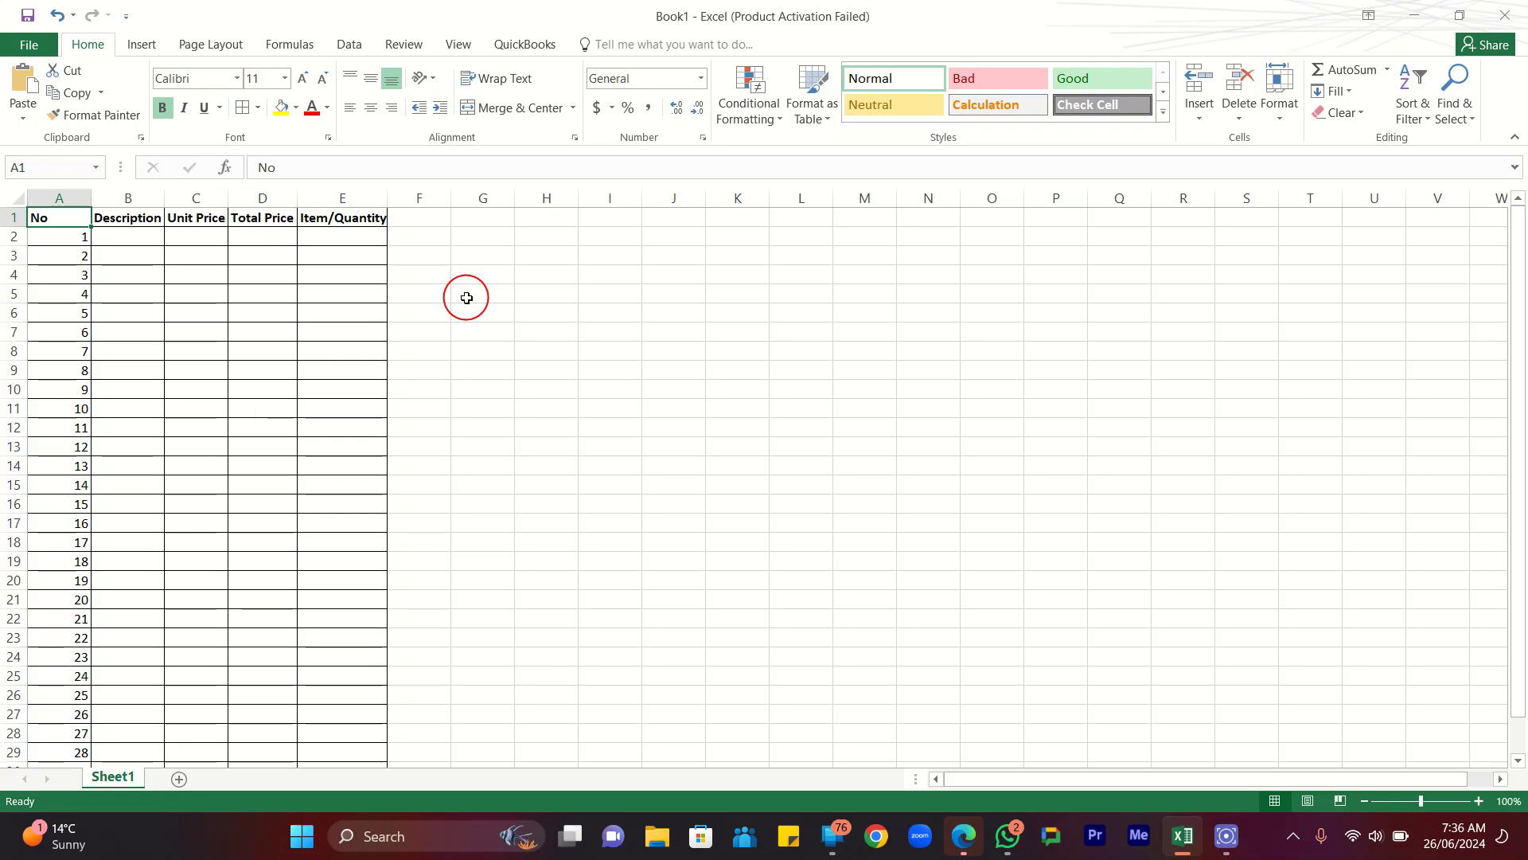
{"action": "key", "text": "shift+Right"}
{"action": "key", "text": "shift+Right"}
{"action": "key", "text": "shift+Right"}
{"action": "key", "text": "shift+Right"}
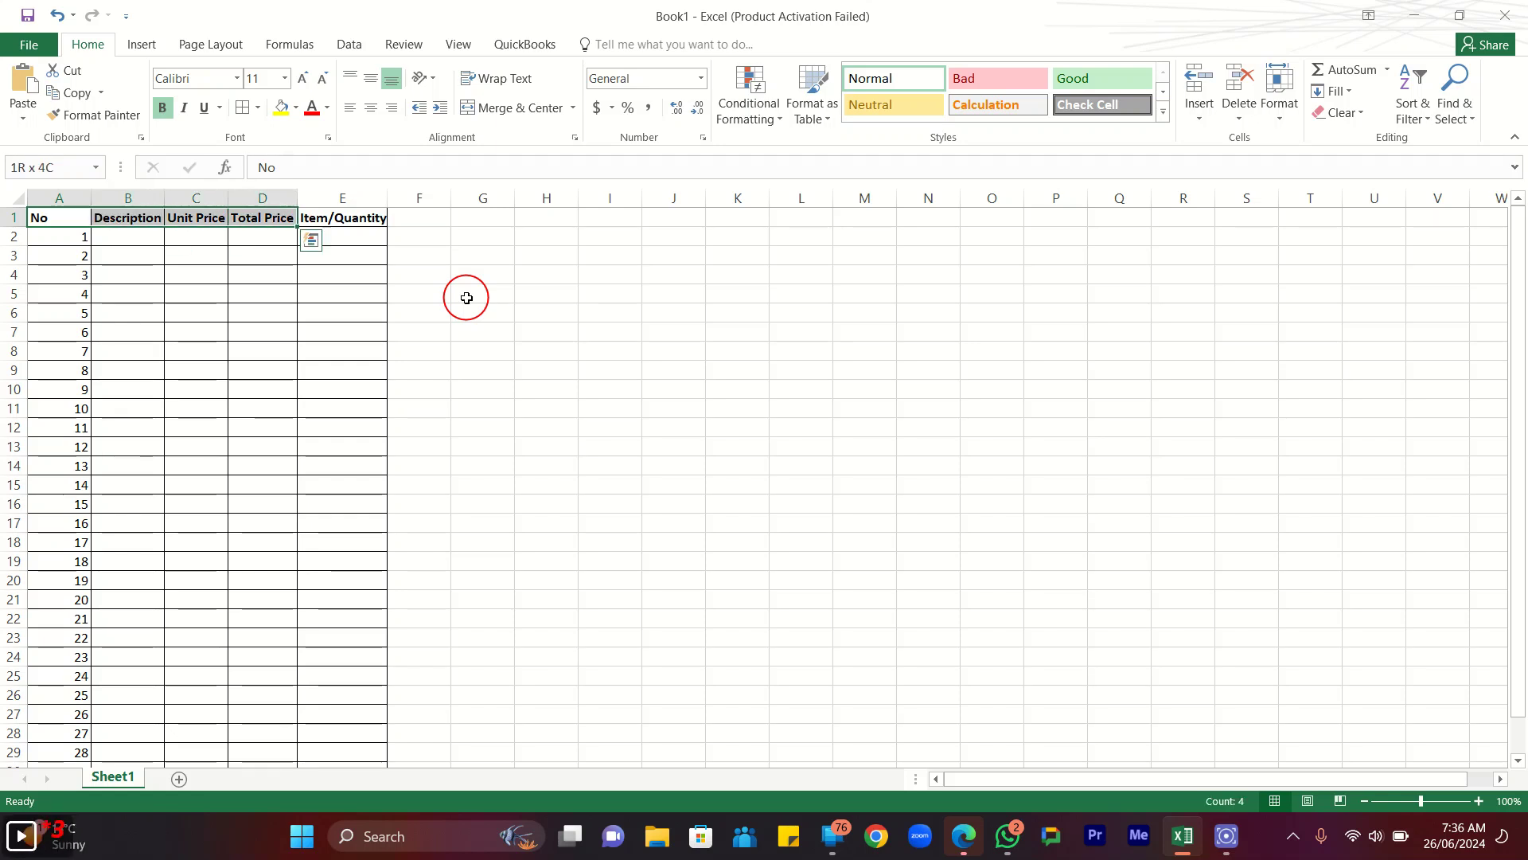
{"action": "key", "text": "alt"}
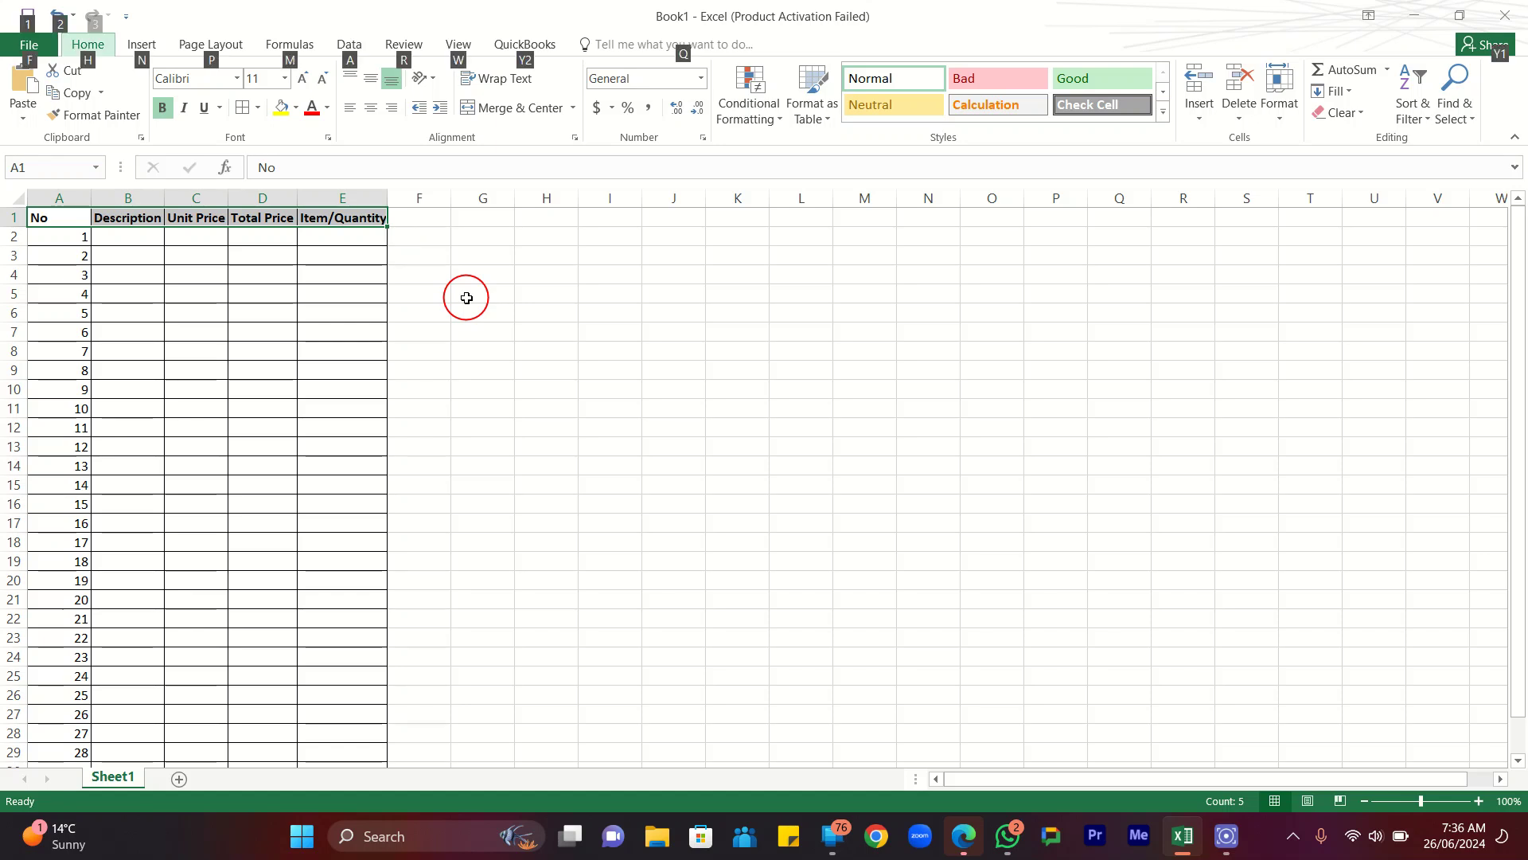
{"action": "key", "text": "h"}
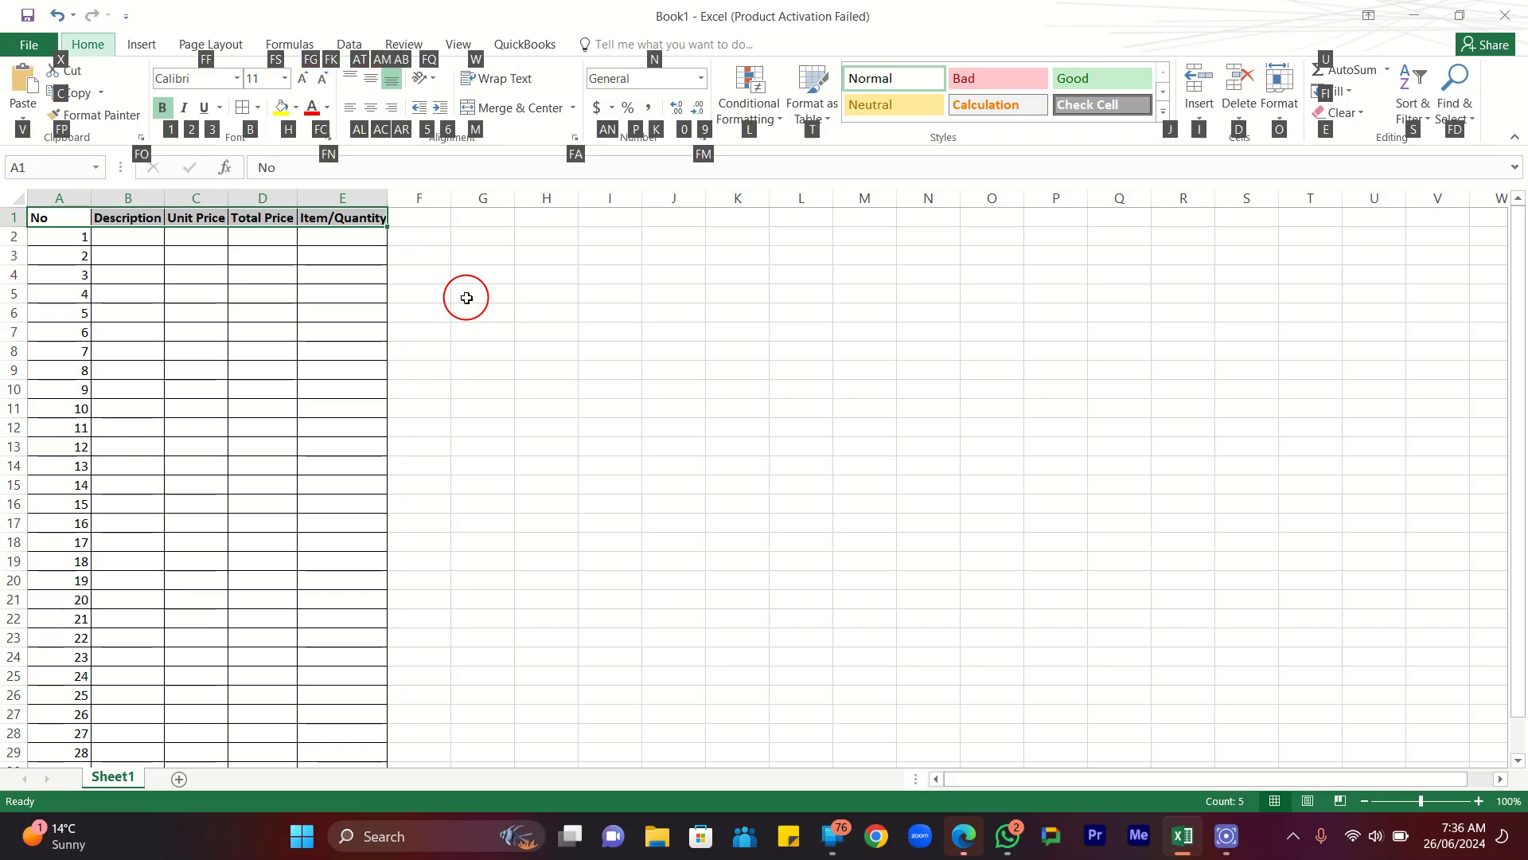
{"action": "key", "text": "f"}
{"action": "key", "text": "f"}
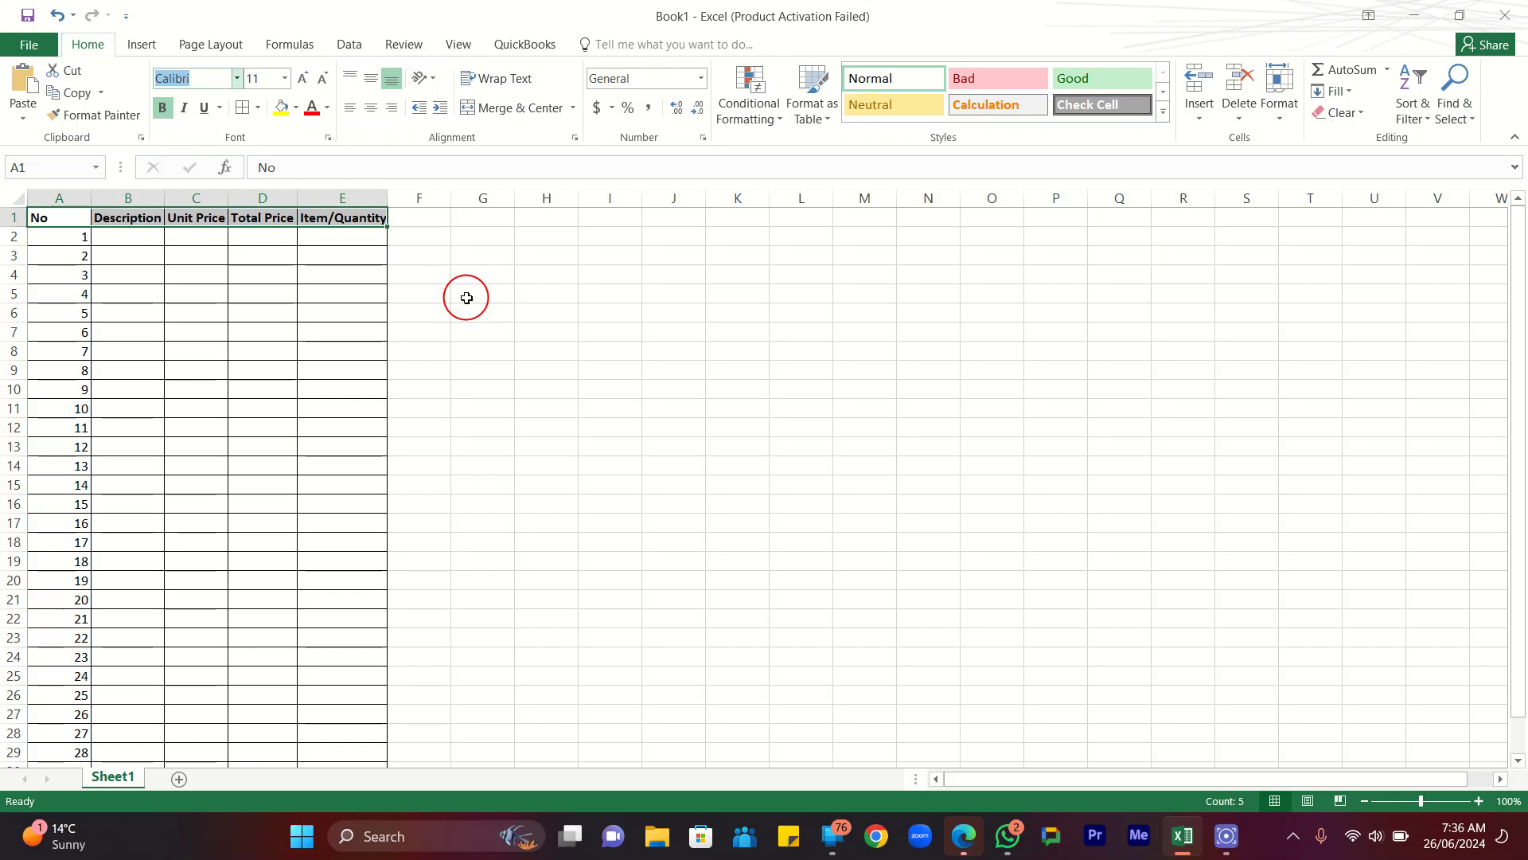
{"action": "key", "text": "Down"}
{"action": "key", "text": "Up"}
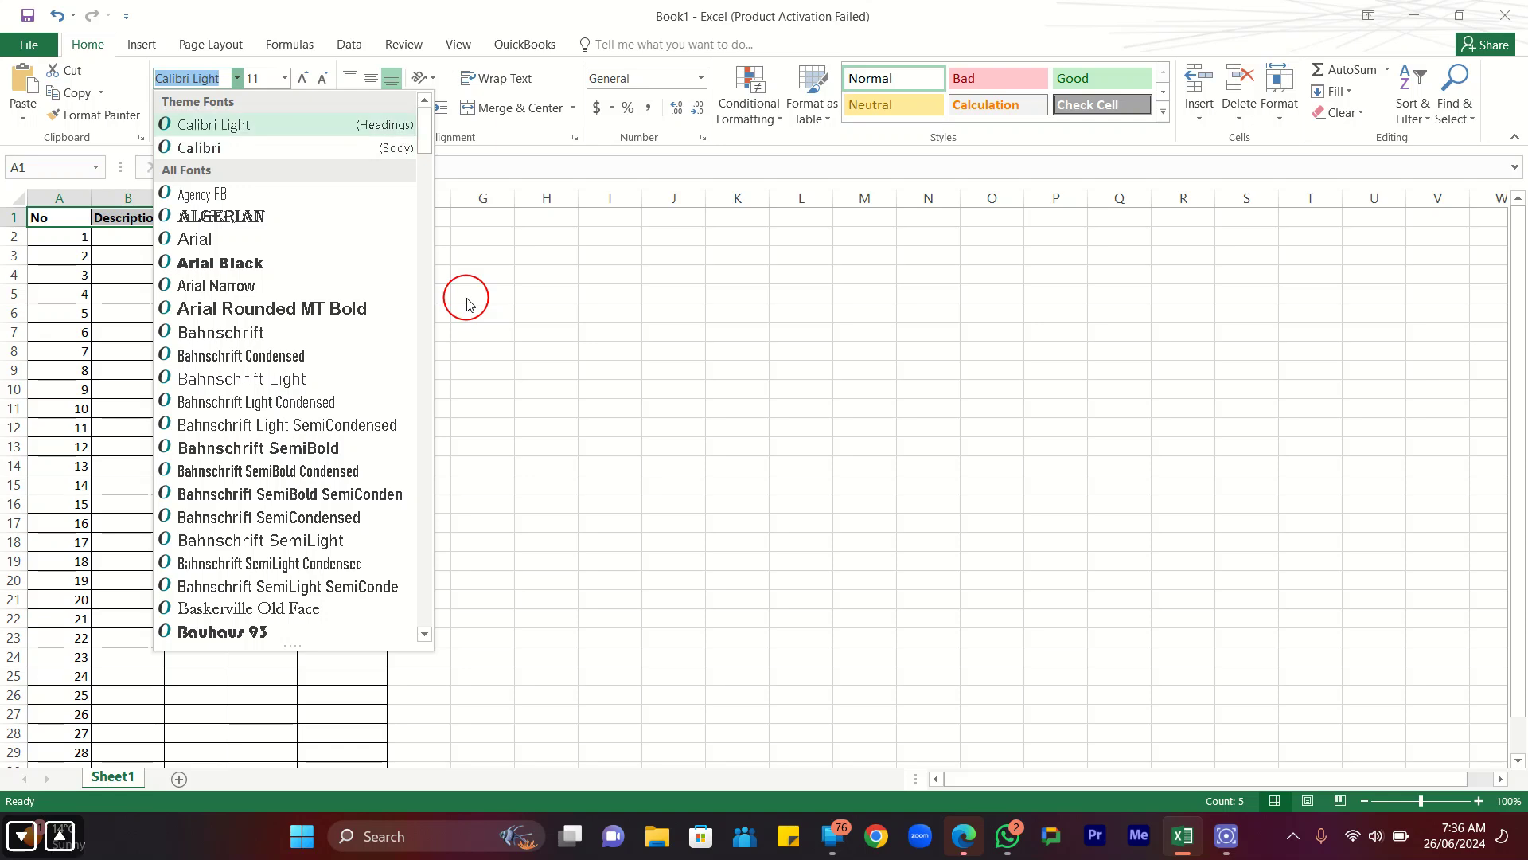
{"action": "key", "text": "Up"}
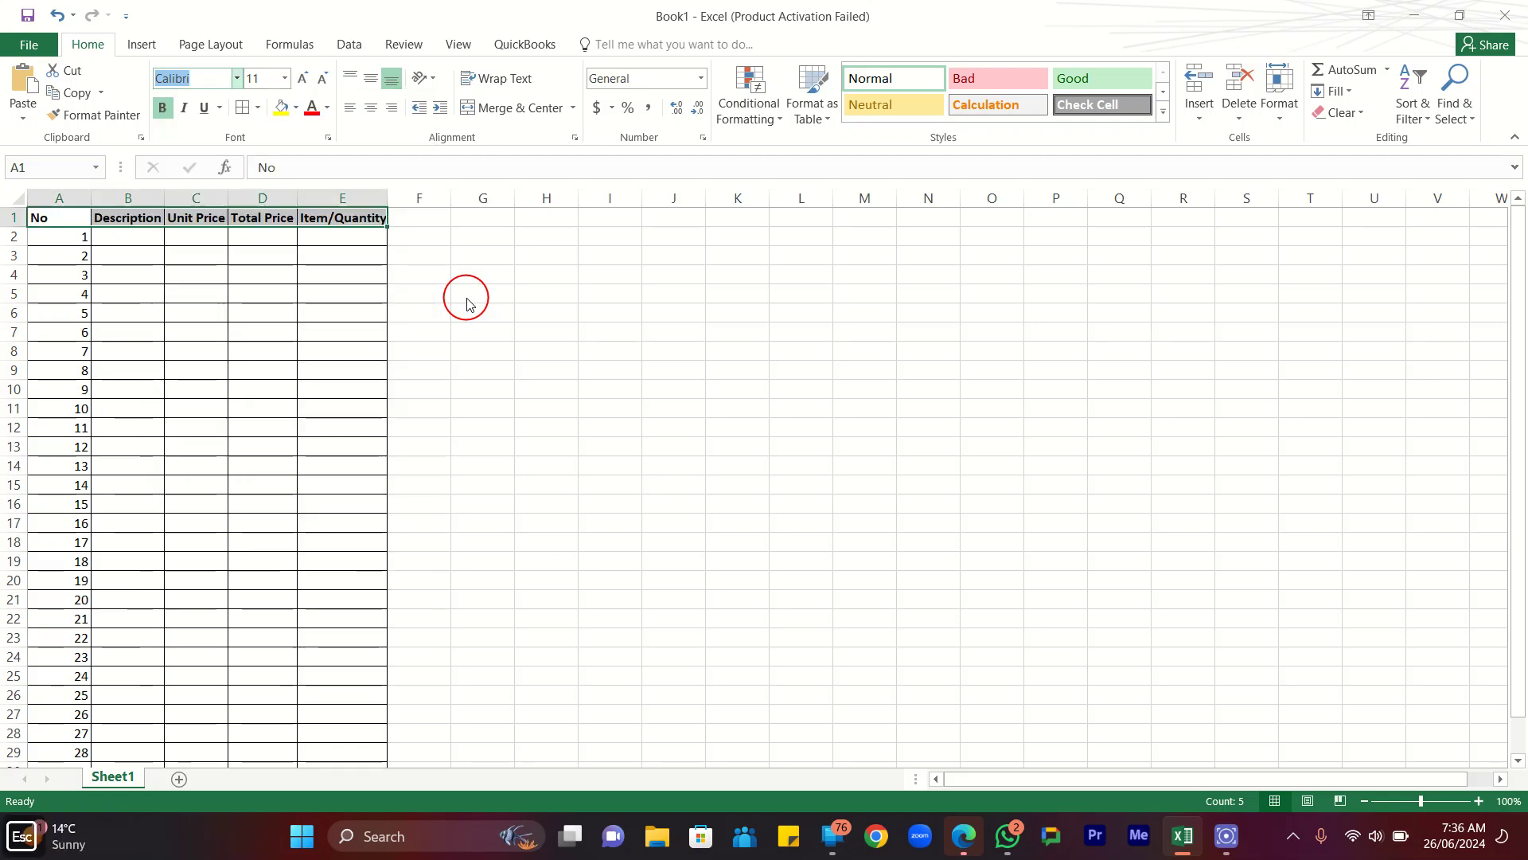
{"action": "key", "text": "Escape"}
{"action": "key", "text": "Escape"}
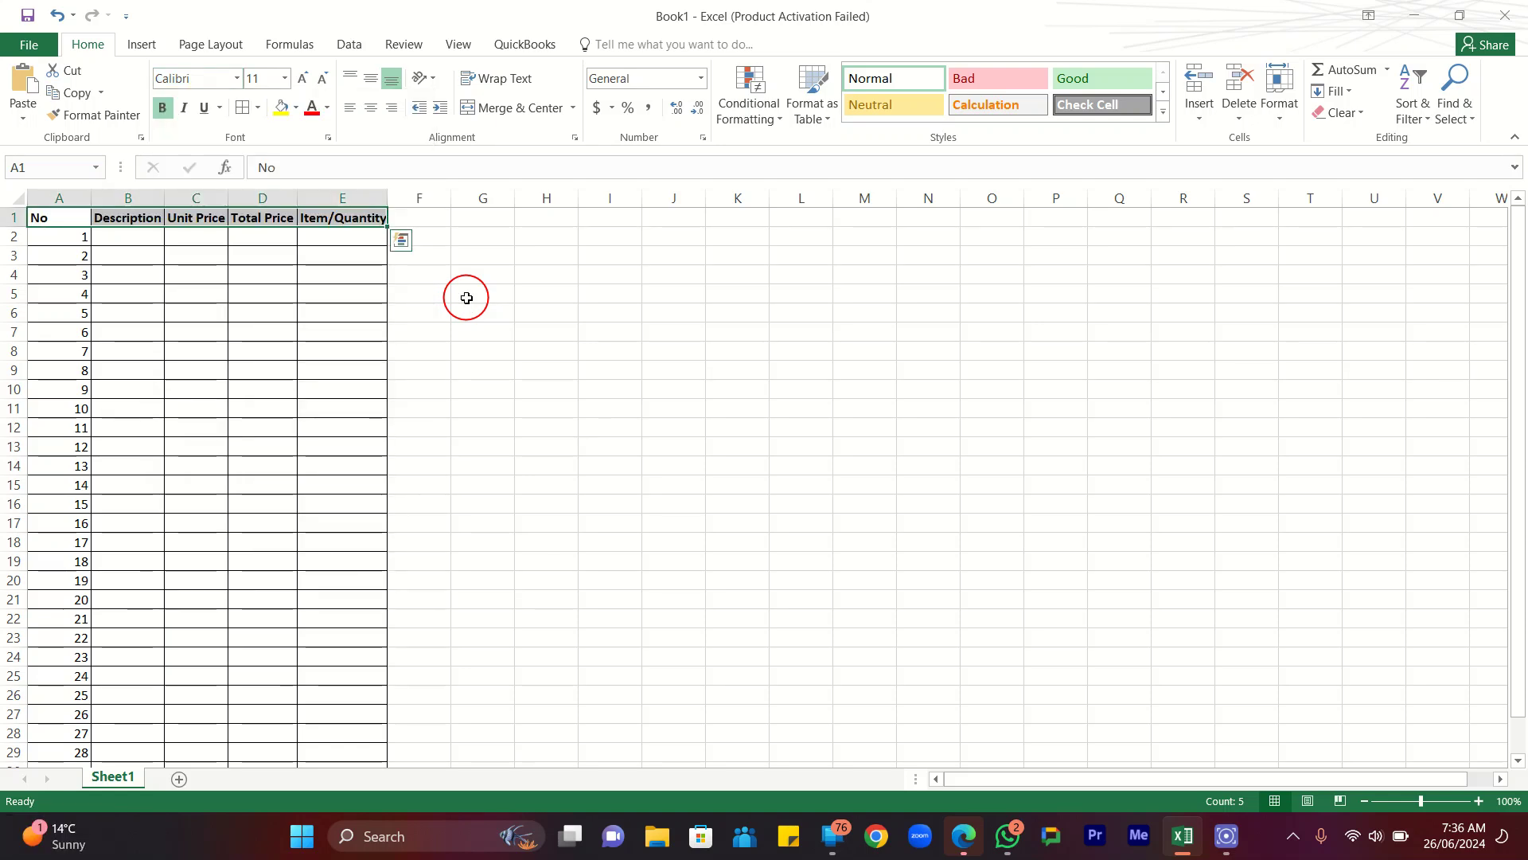
{"action": "key", "text": "alt"}
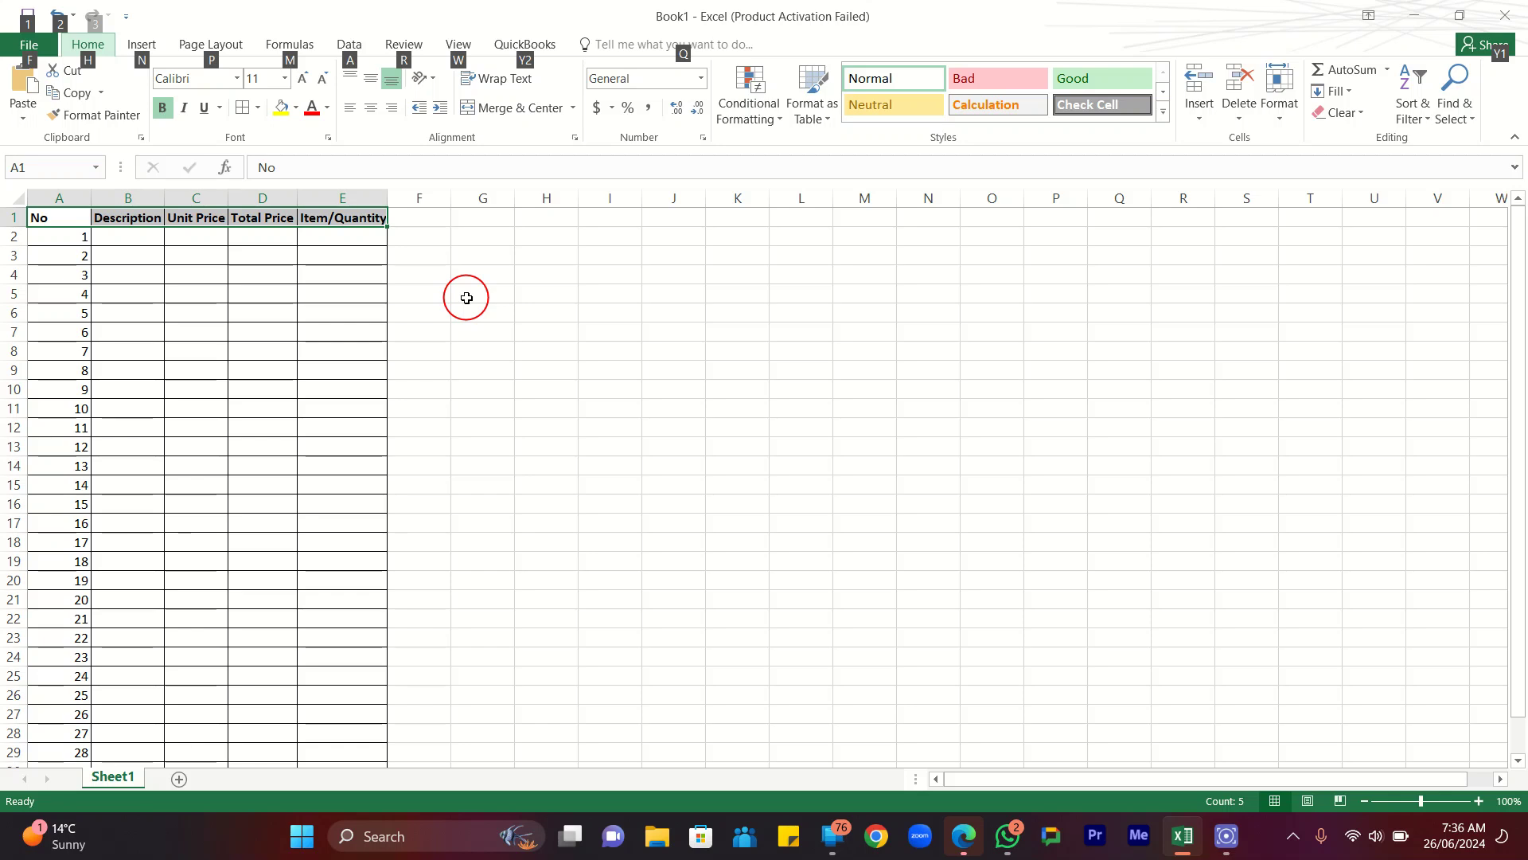
{"action": "key", "text": "h"}
{"action": "key", "text": "f"}
{"action": "key", "text": "f"}
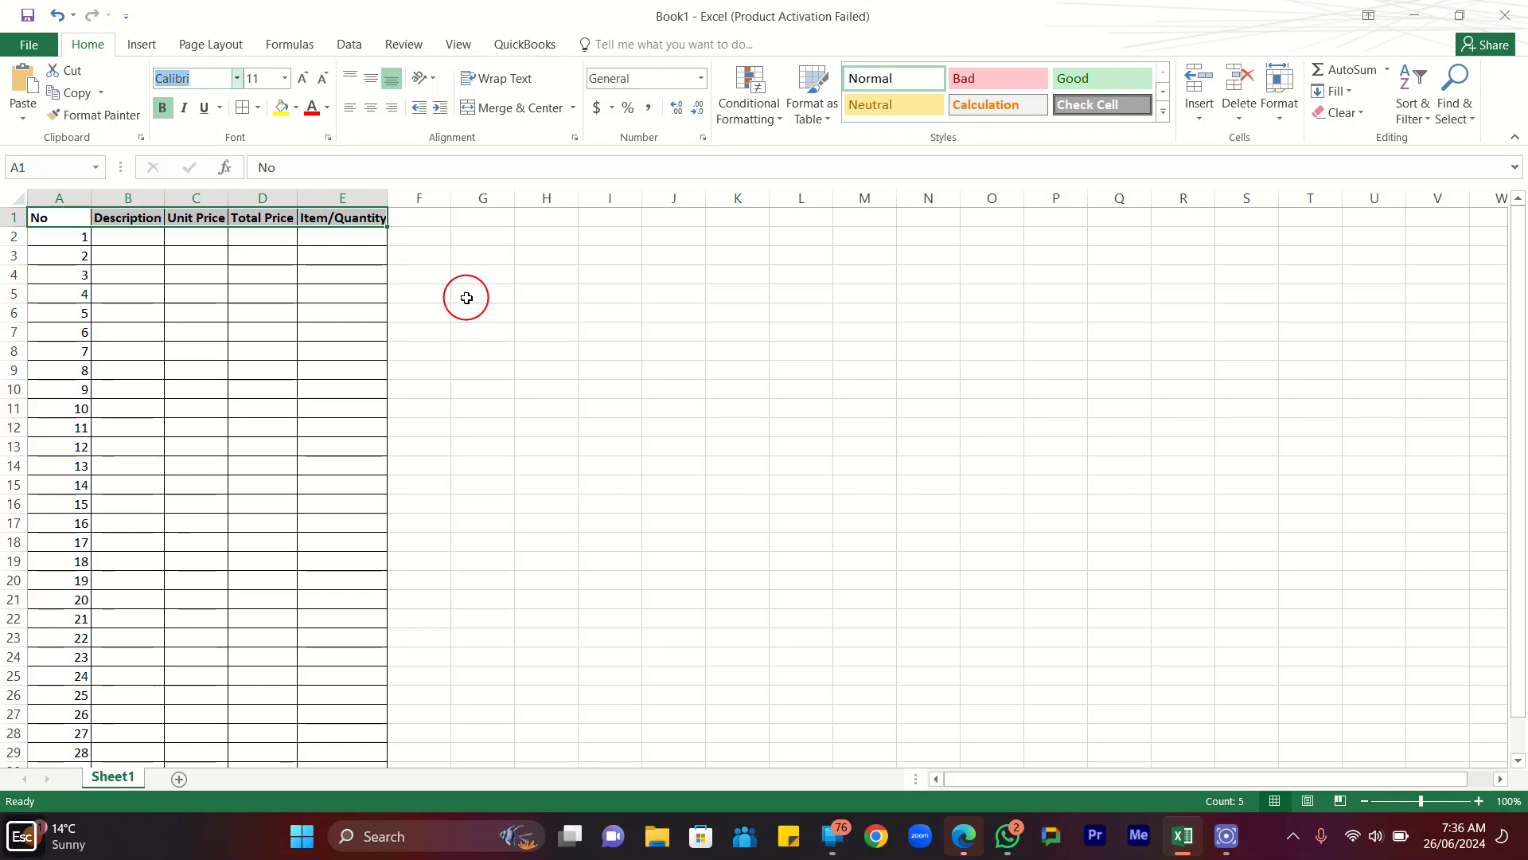
{"action": "key", "text": "Escape"}
Set the font size of the headings in cells A1 to E1 to 14.
{"action": "key", "text": "alt"}
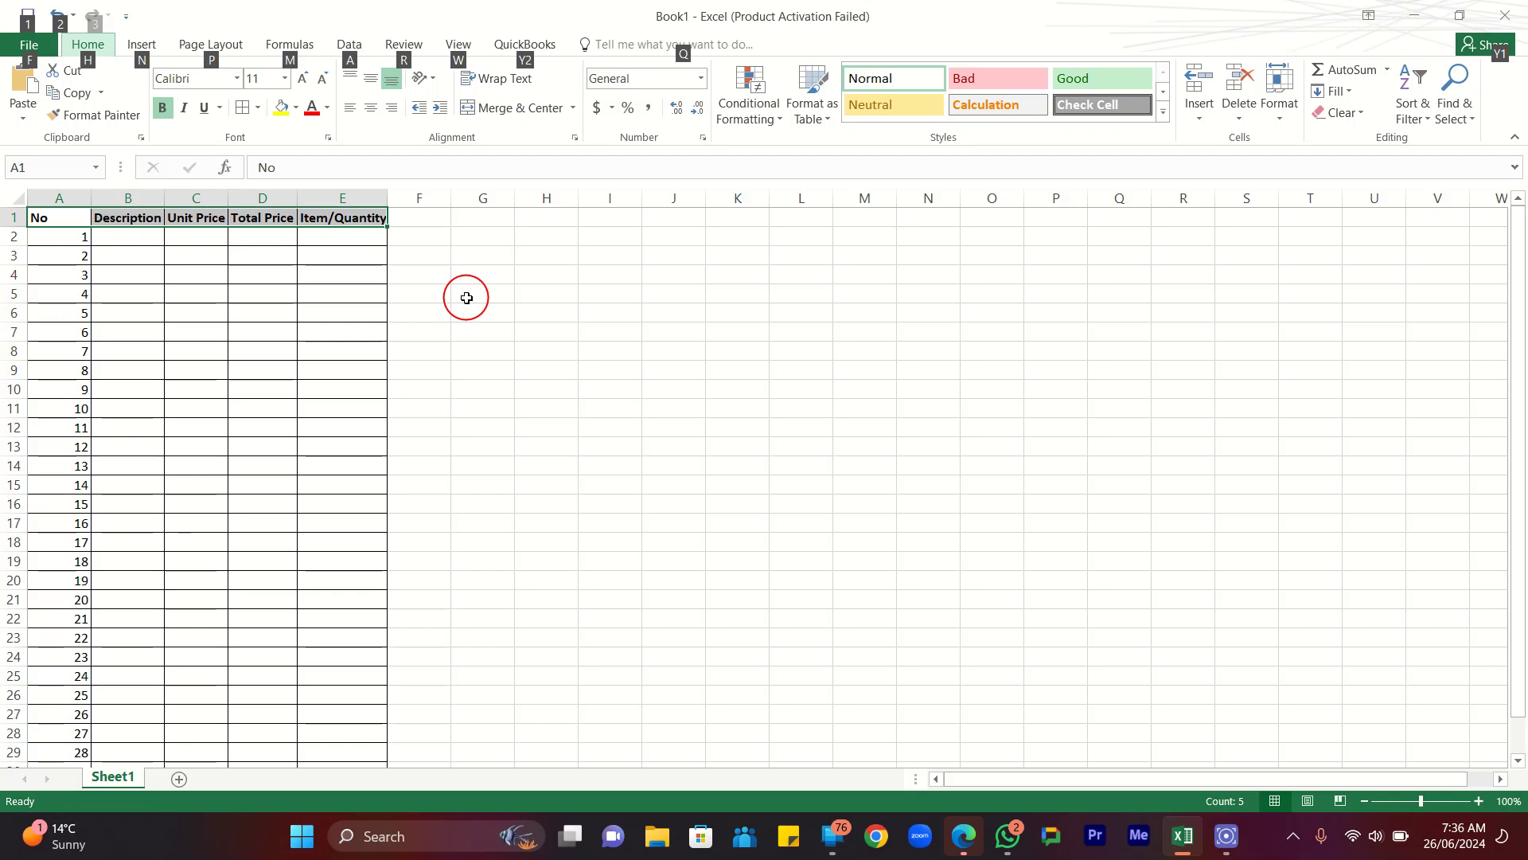
{"action": "key", "text": "h"}
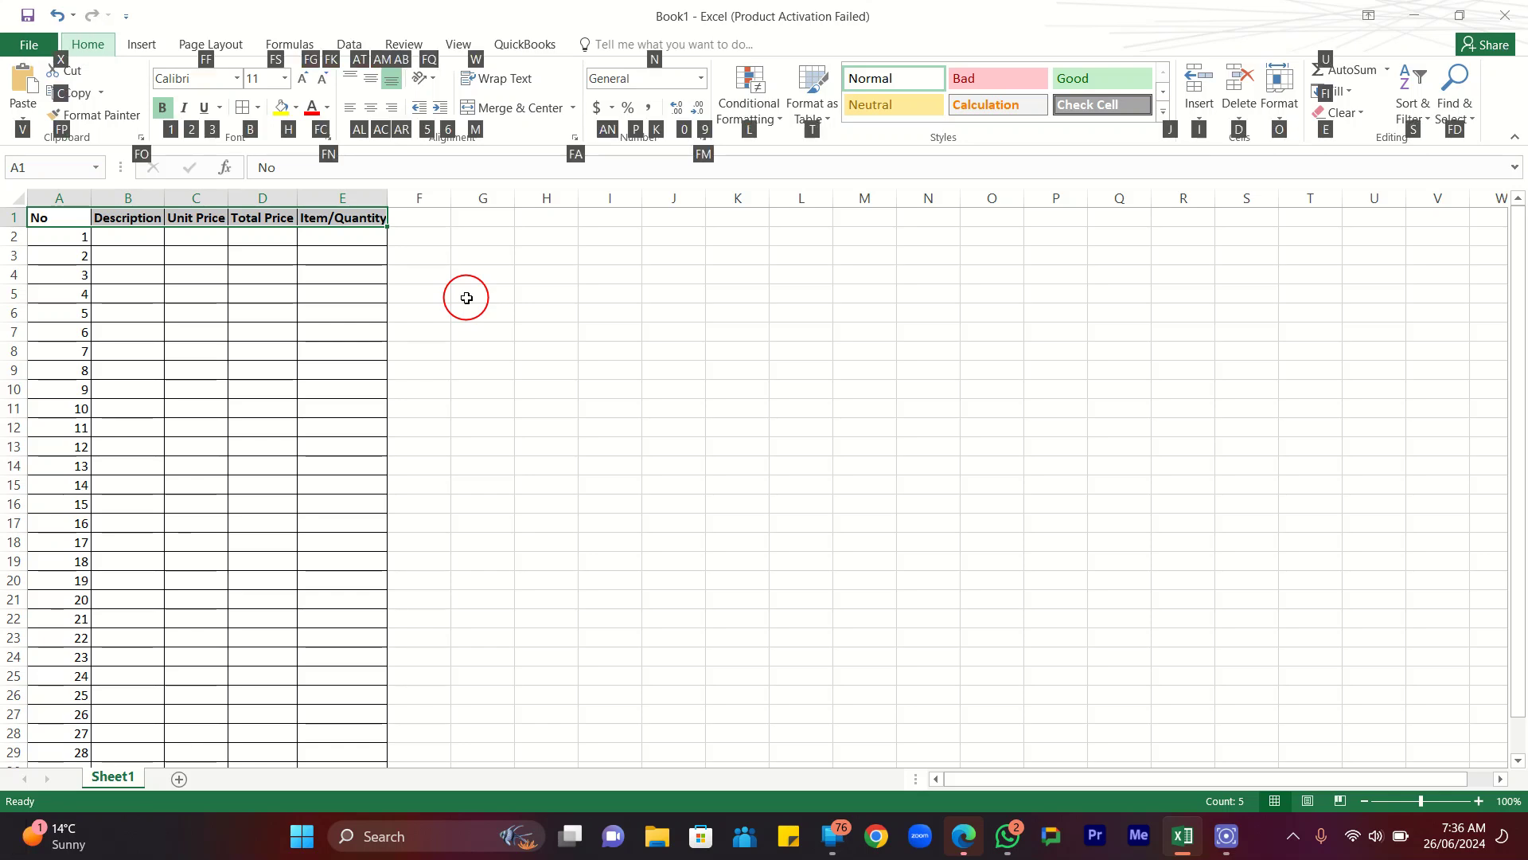
{"action": "key", "text": "f"}
{"action": "key", "text": "s"}
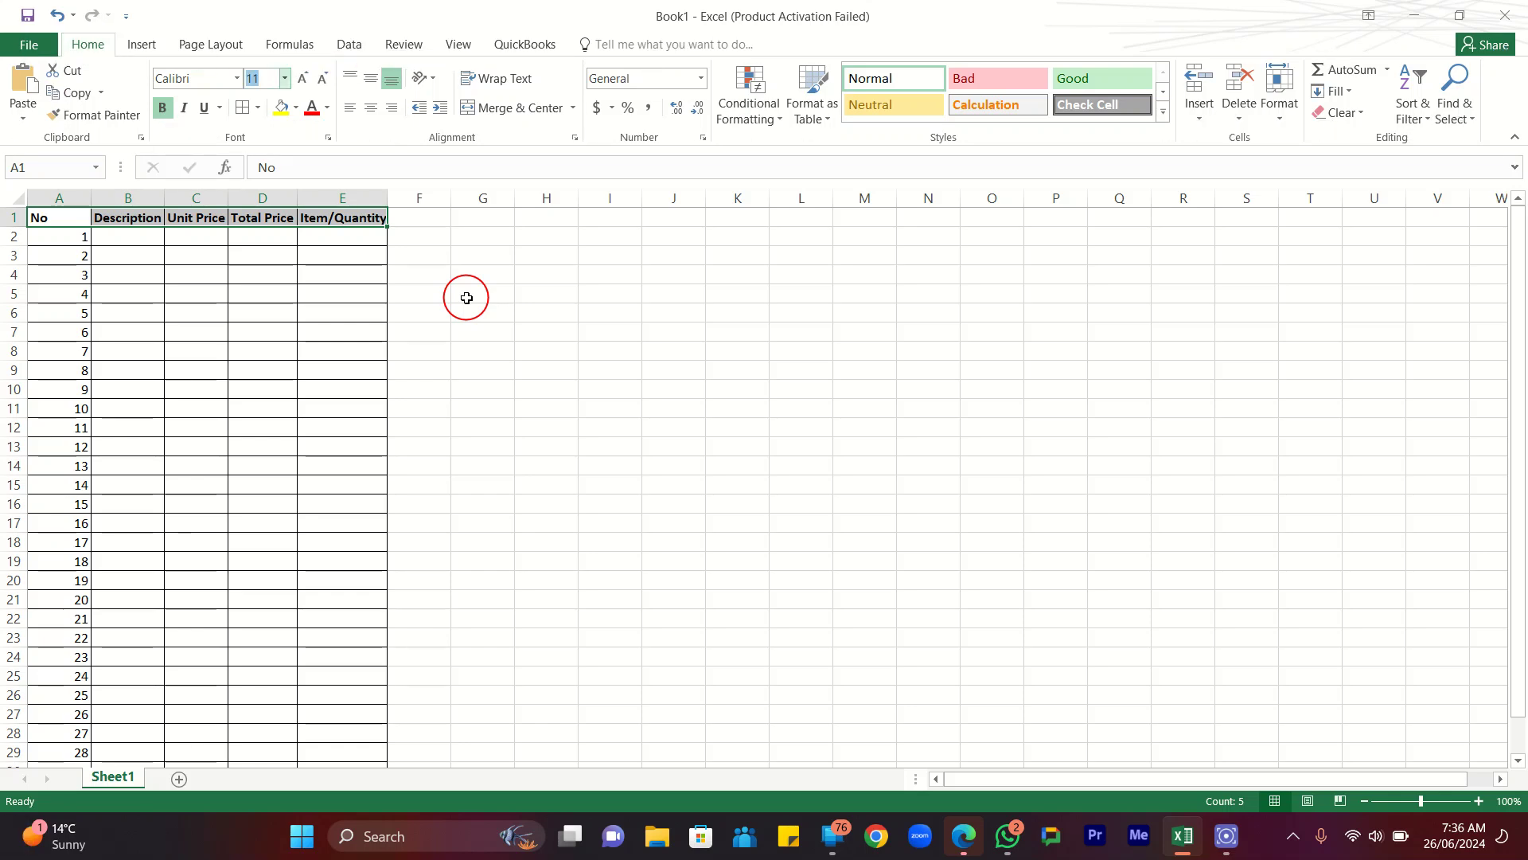
{"action": "type", "text": "14"}
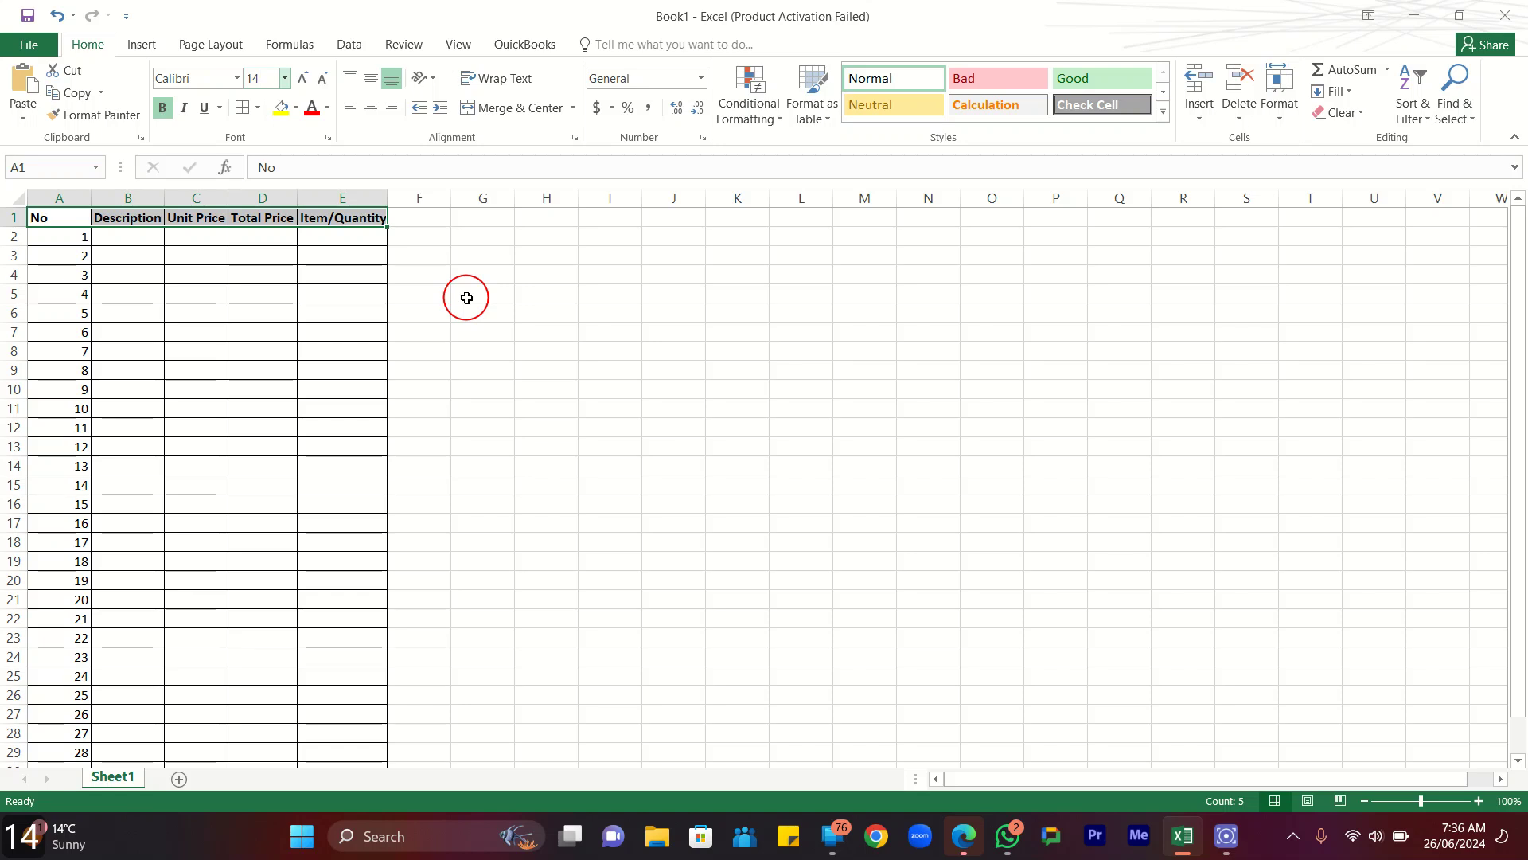
{"action": "key", "text": "Return"}
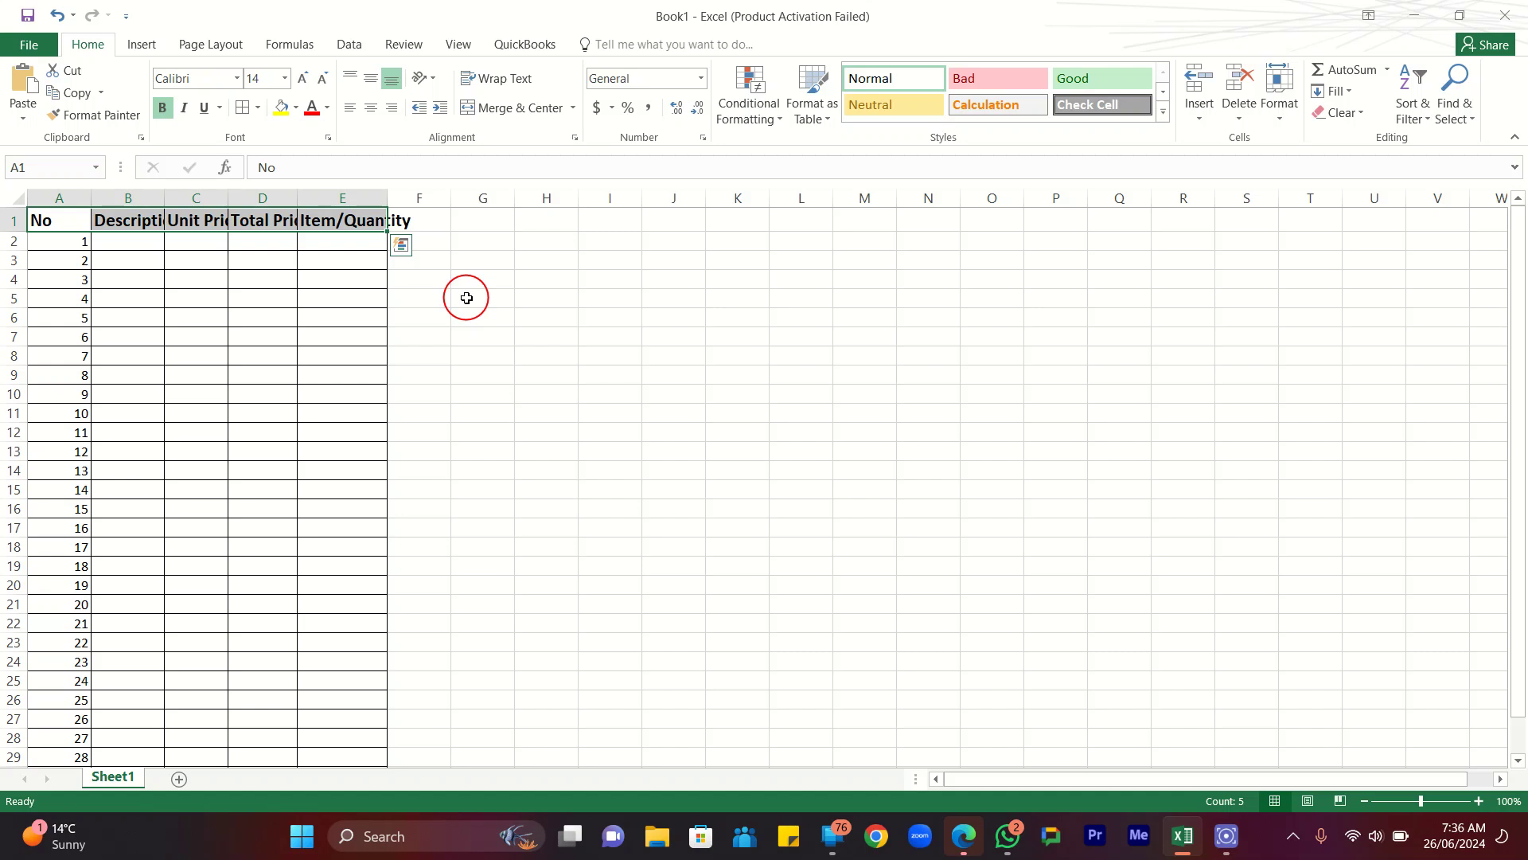
AutoFit the widths of columns A through E to their enlarged headings.
{"action": "double_click", "coordinate": [94, 201]}
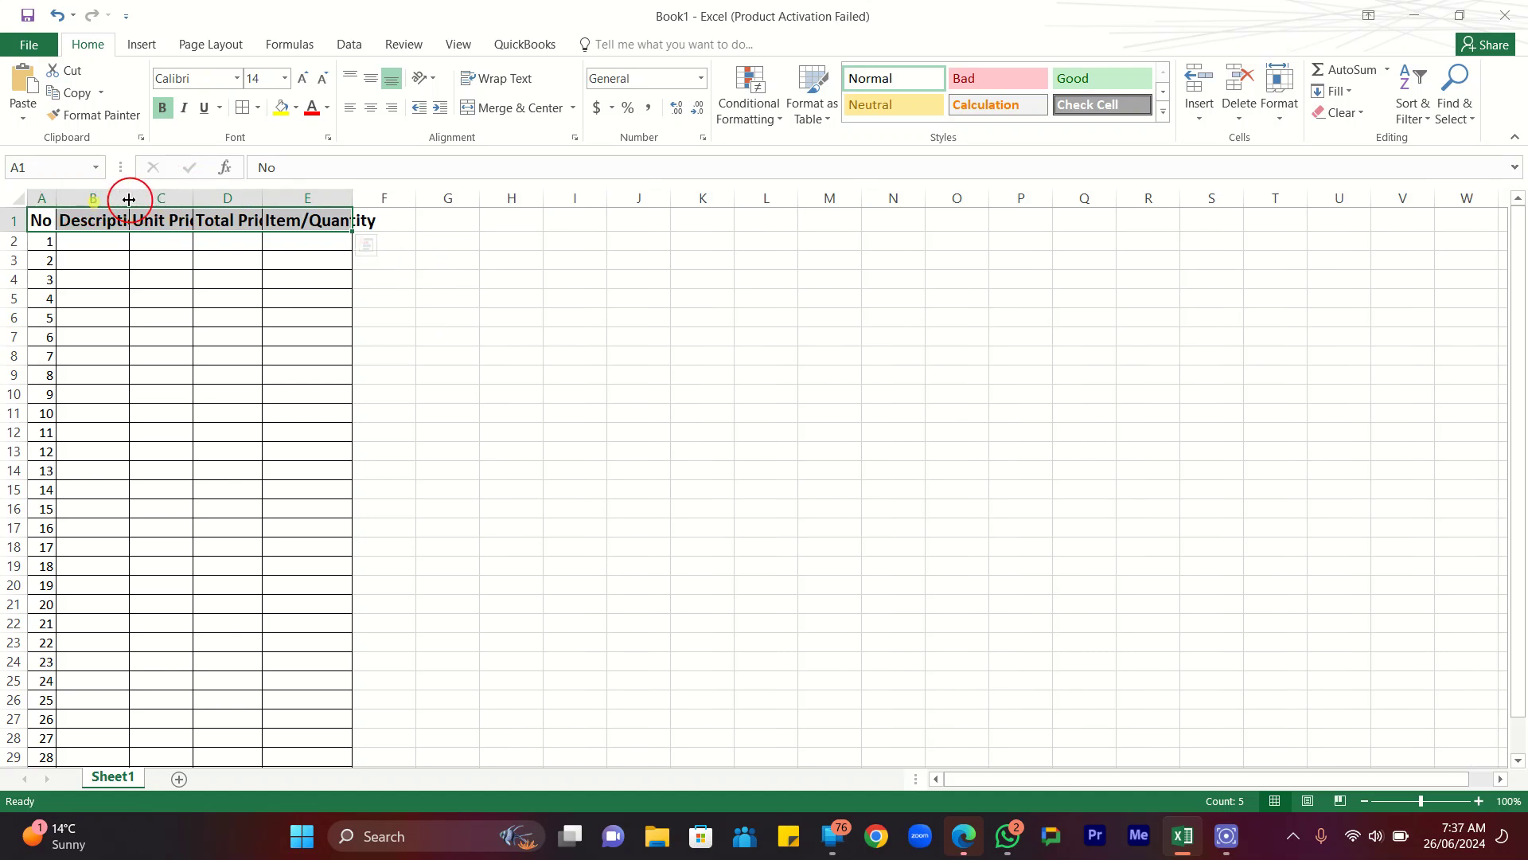
{"action": "double_click", "coordinate": [130, 198]}
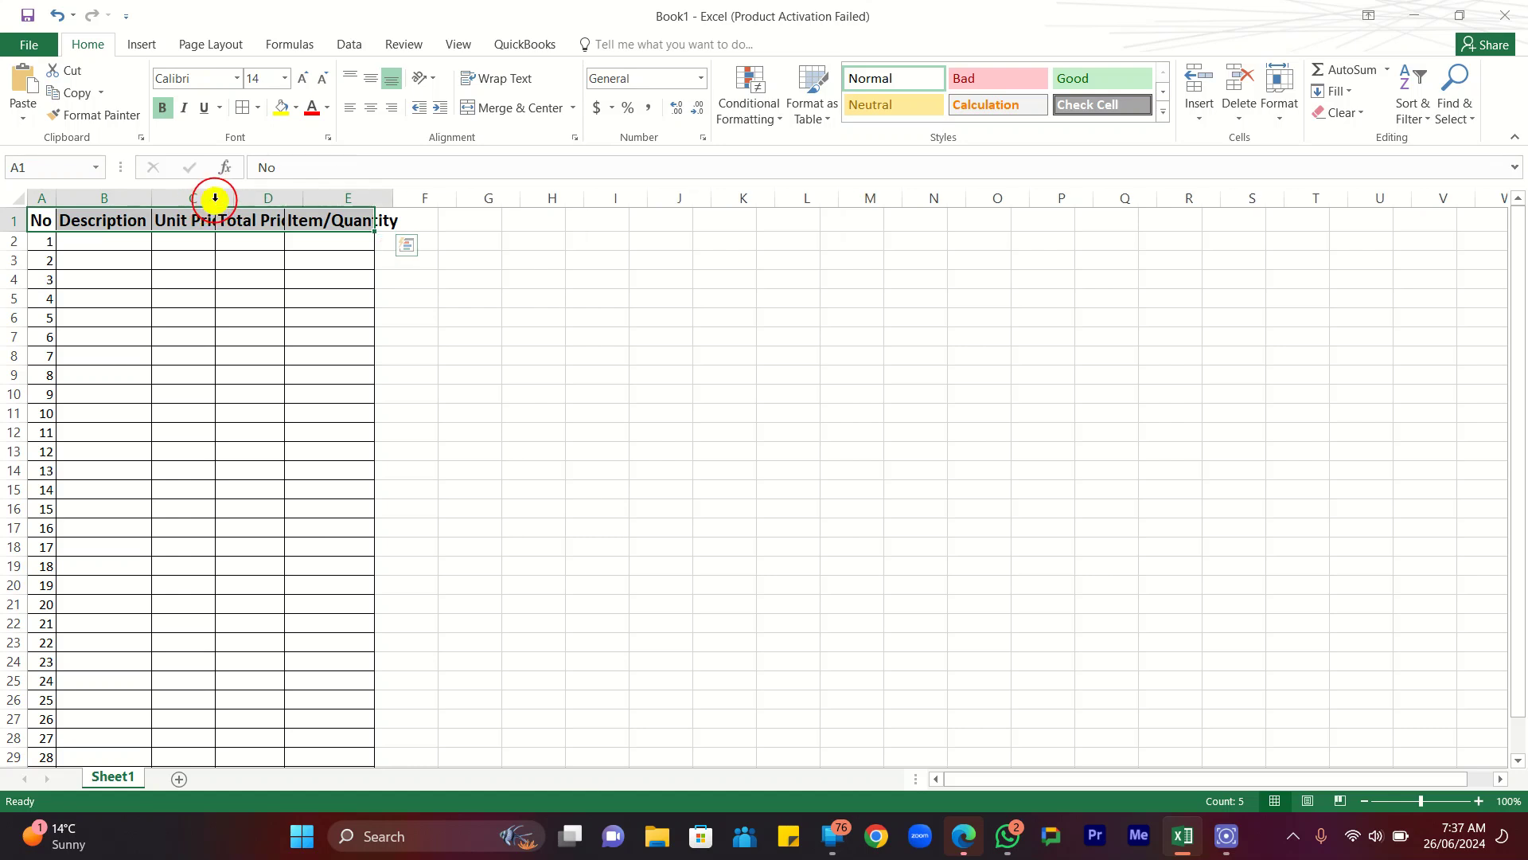
{"action": "double_click", "coordinate": [214, 200]}
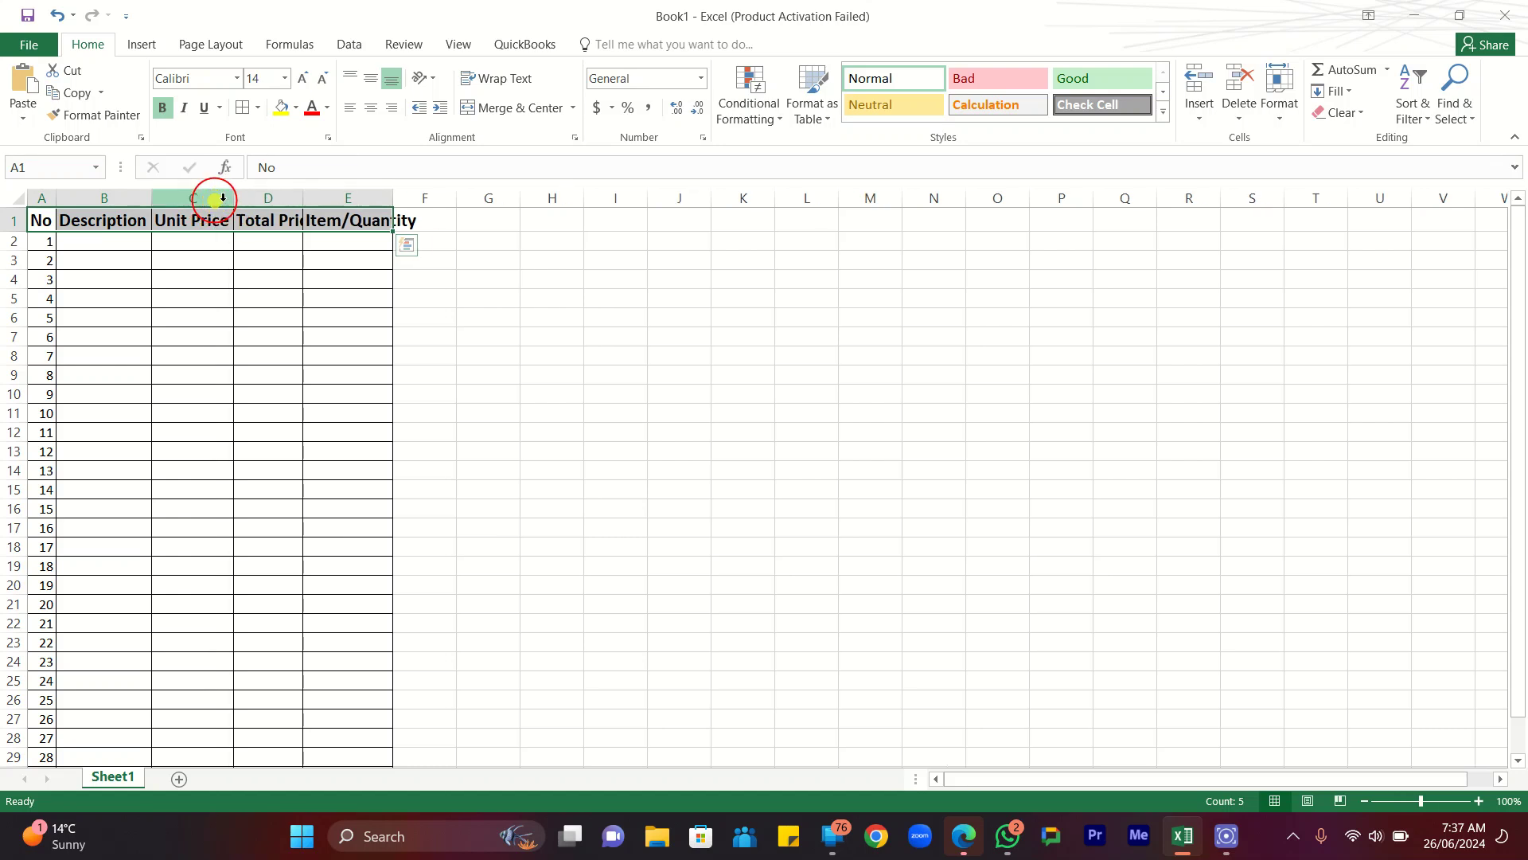
{"action": "double_click", "coordinate": [312, 194]}
{"action": "double_click", "coordinate": [408, 201]}
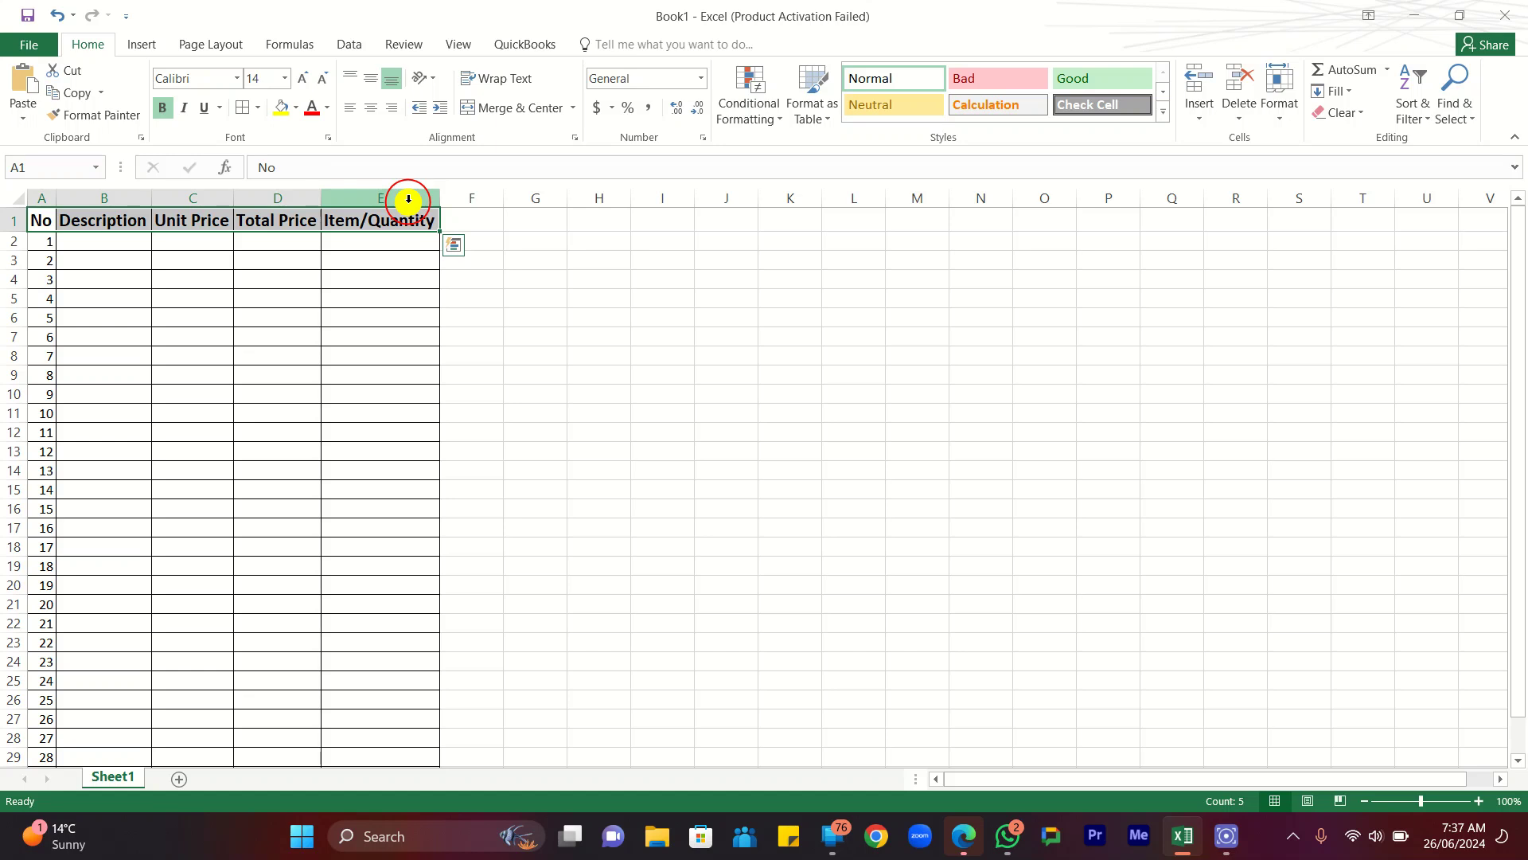
{"action": "left_click", "coordinate": [397, 265]}
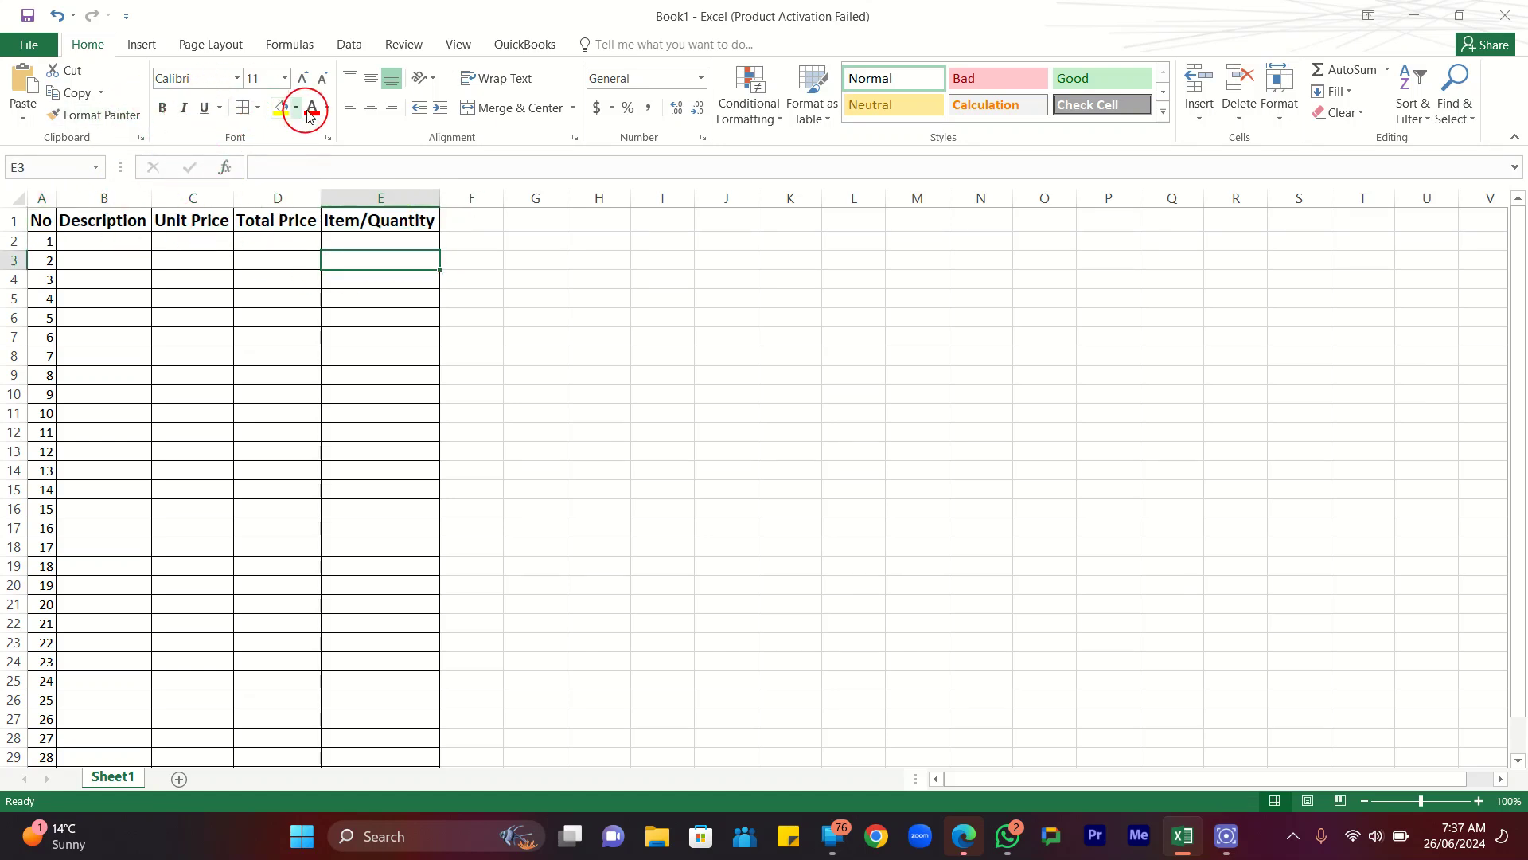
Change the font of the headings in cells A1 to E1 to Arial.
{"action": "left_click_drag", "start_coordinate": [45, 217], "coordinate": [407, 208]}
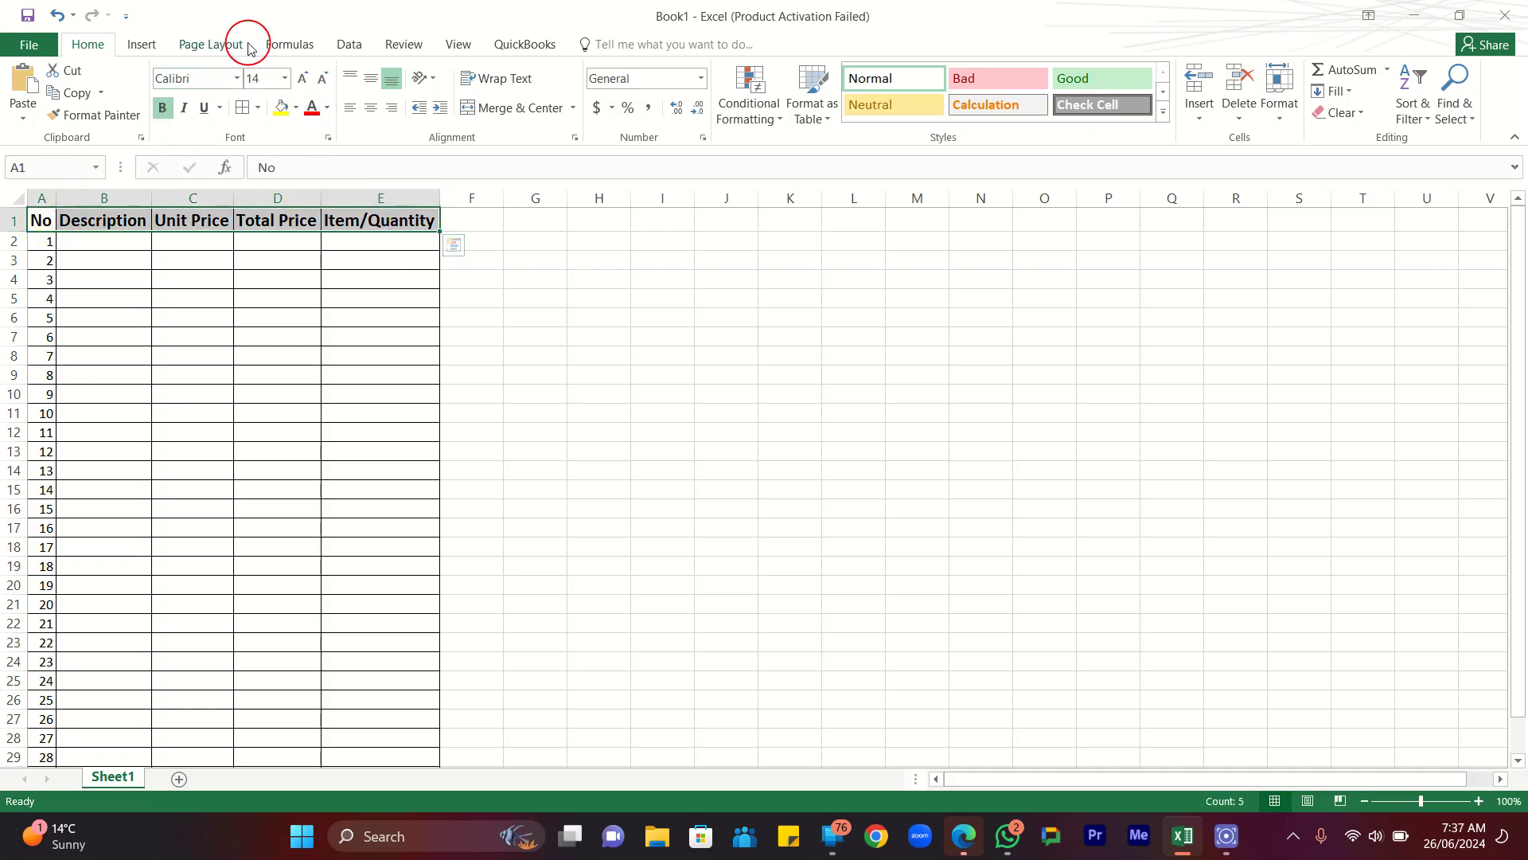
{"action": "left_click", "coordinate": [236, 78]}
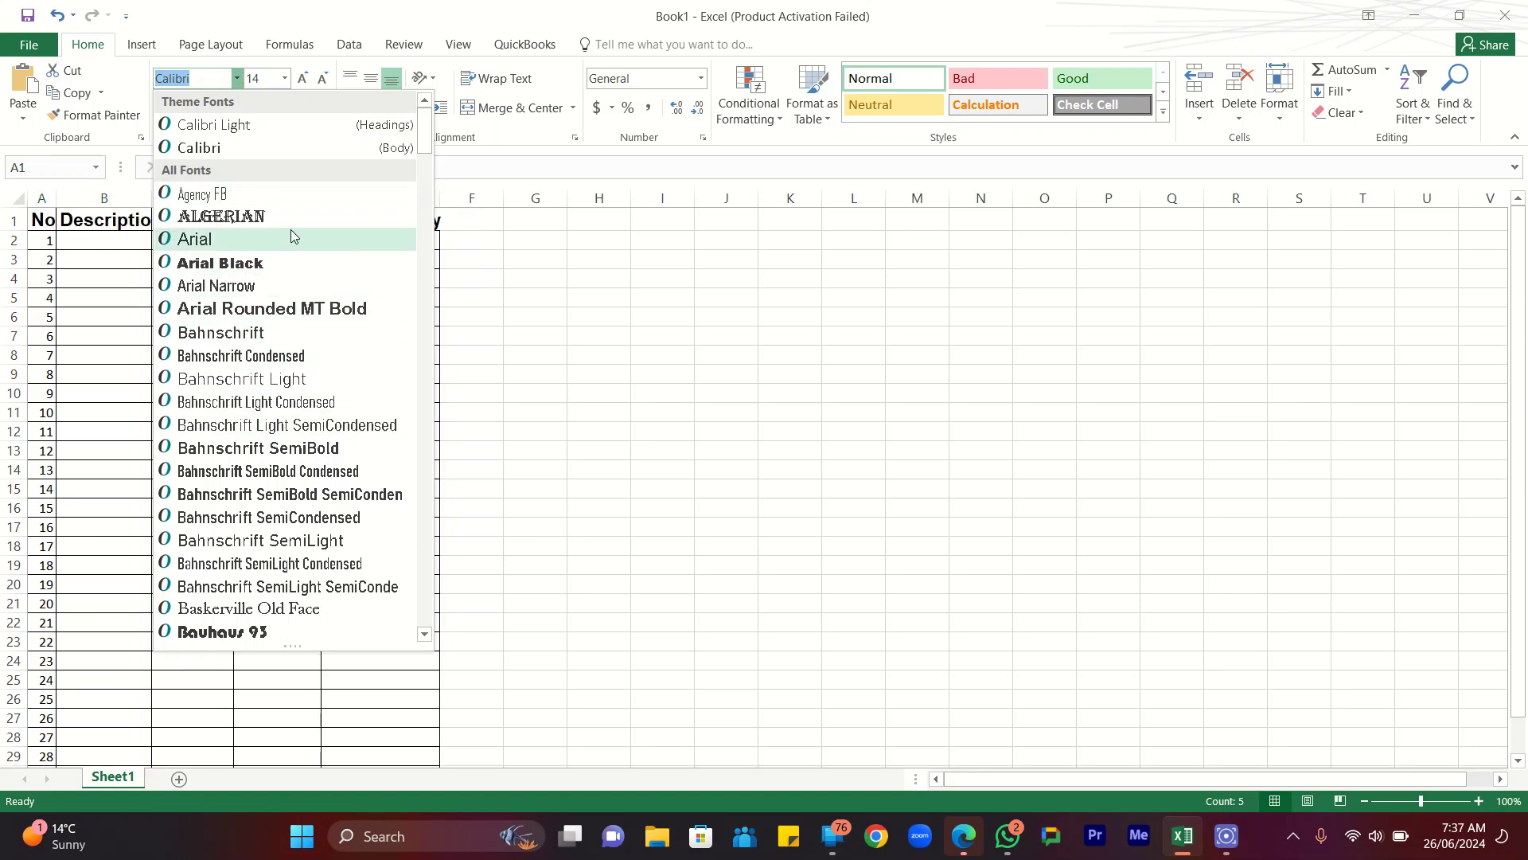
{"action": "left_click", "coordinate": [230, 243]}
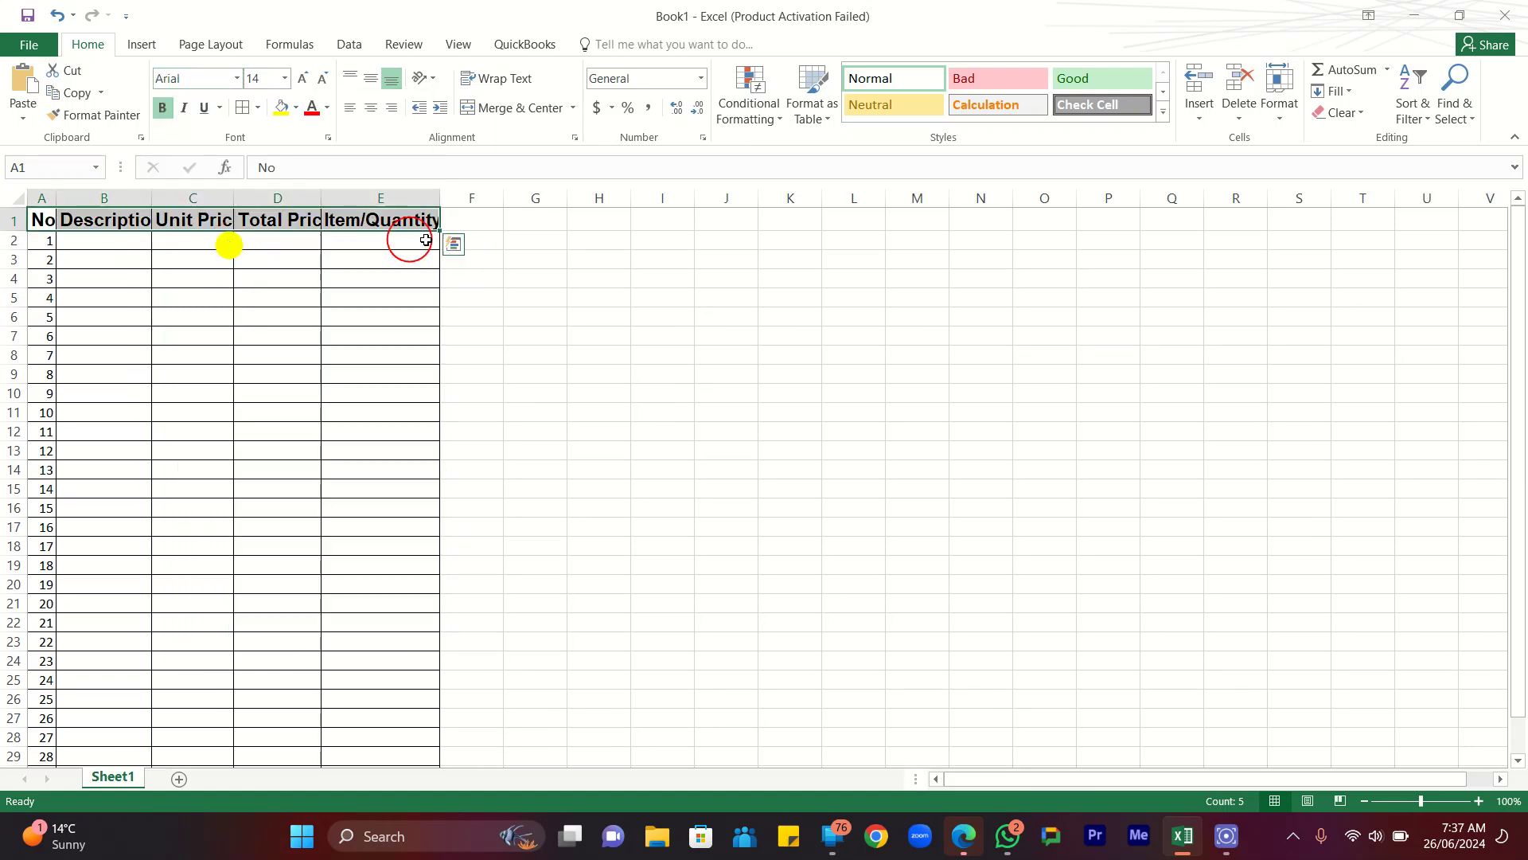
AutoFit columns B through E so the Arial headings fit completely.
{"action": "left_click", "coordinate": [508, 277]}
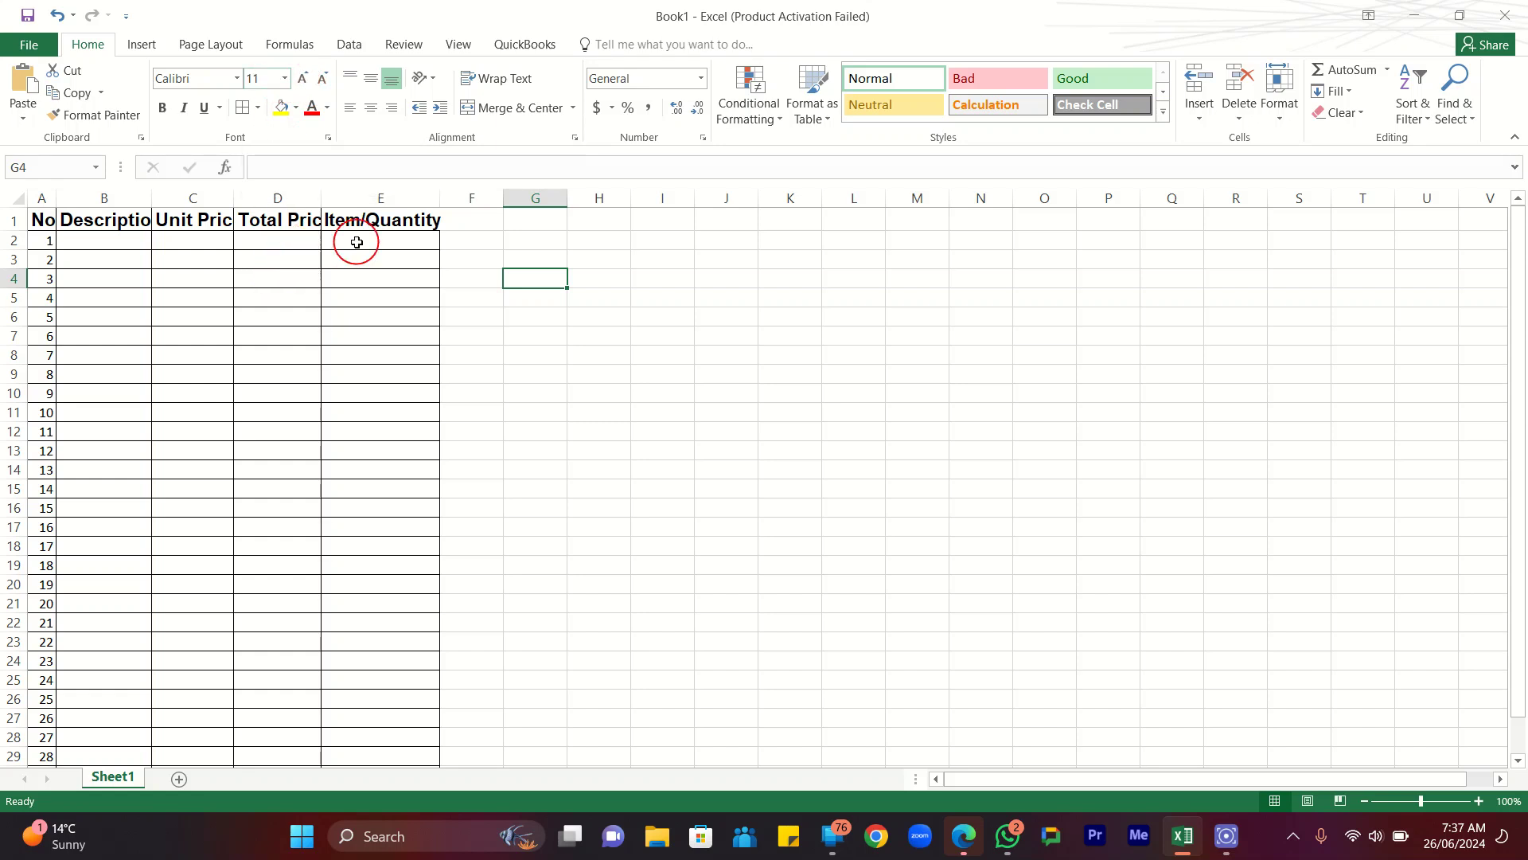
{"action": "double_click", "coordinate": [322, 199]}
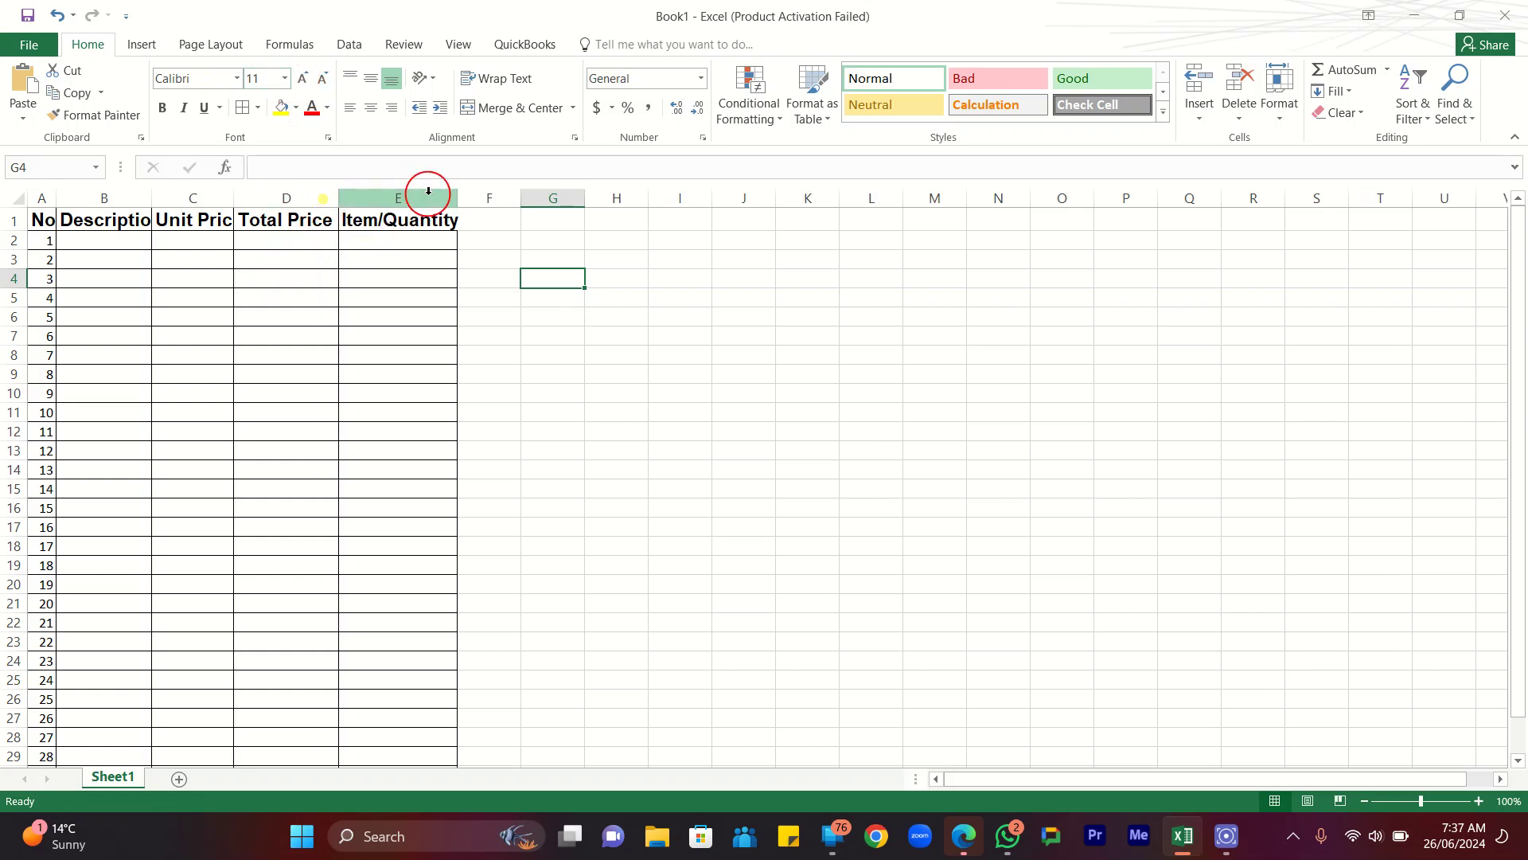
{"action": "double_click", "coordinate": [458, 198]}
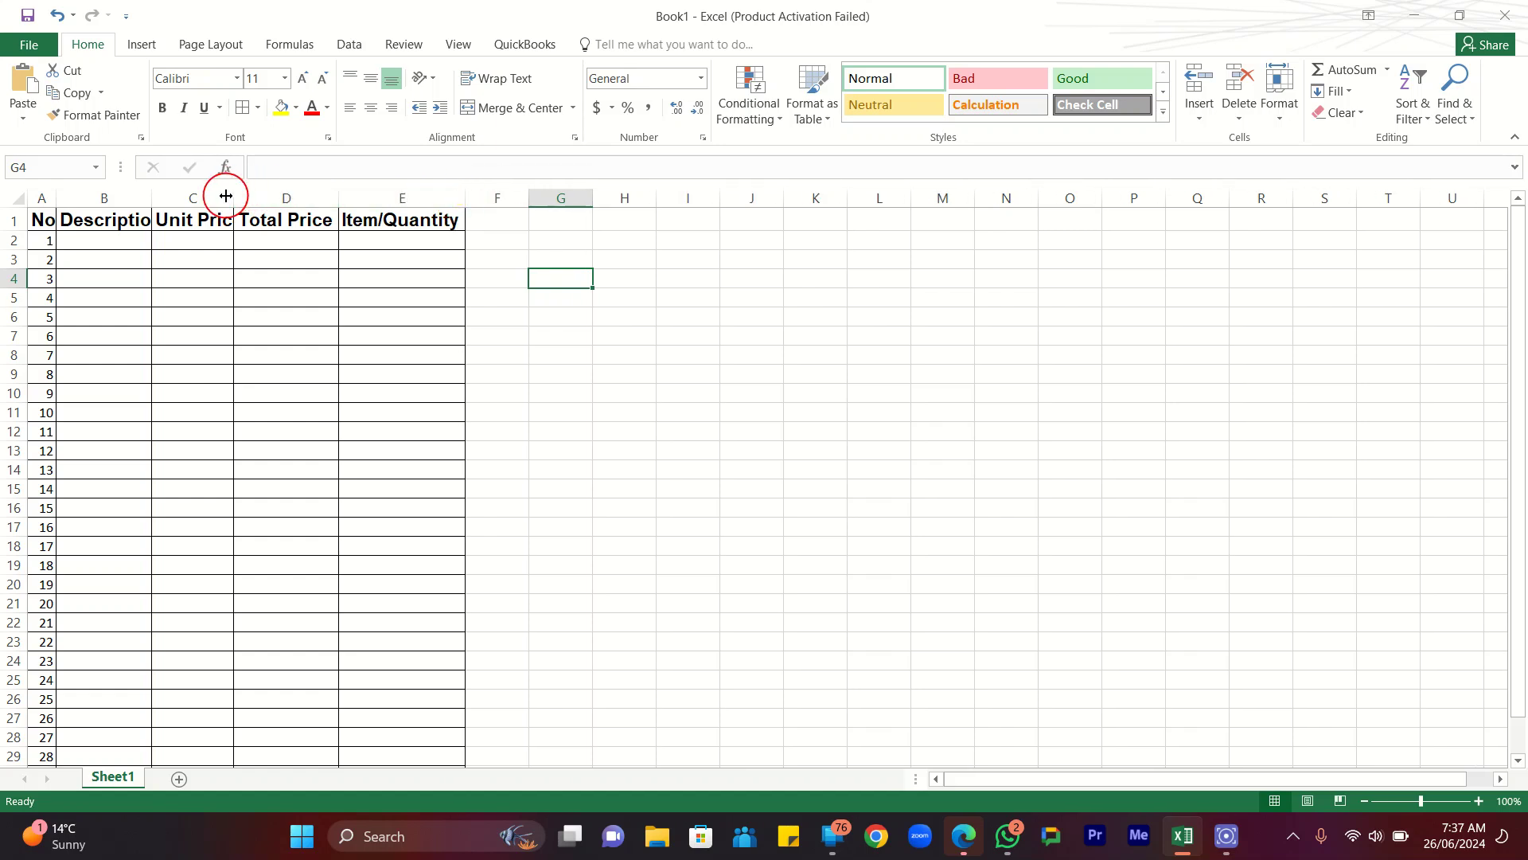
{"action": "double_click", "coordinate": [233, 198]}
{"action": "double_click", "coordinate": [151, 198]}
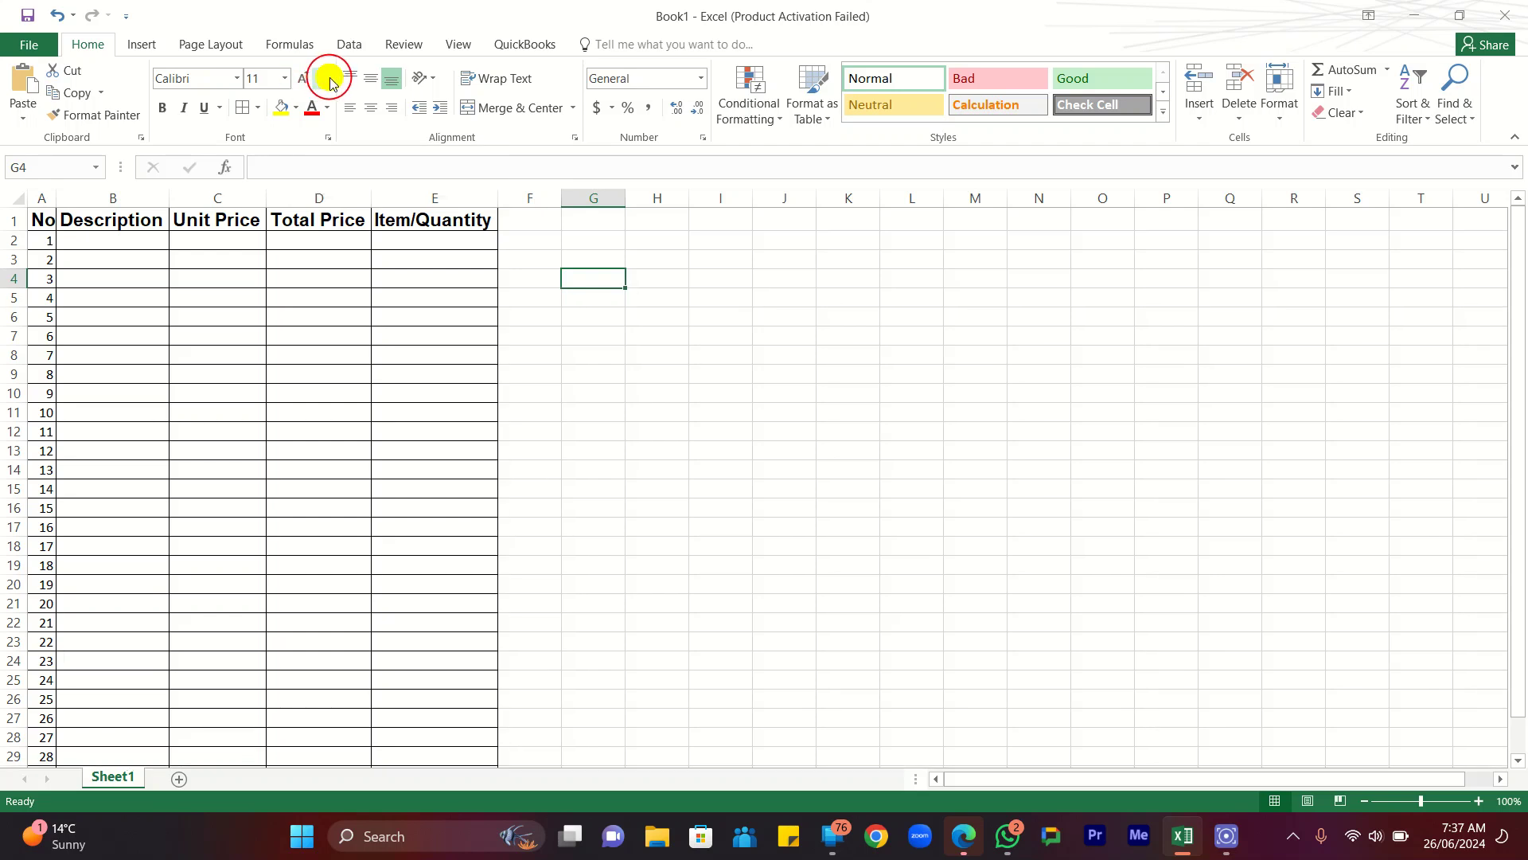
{"action": "left_click", "coordinate": [294, 109]}
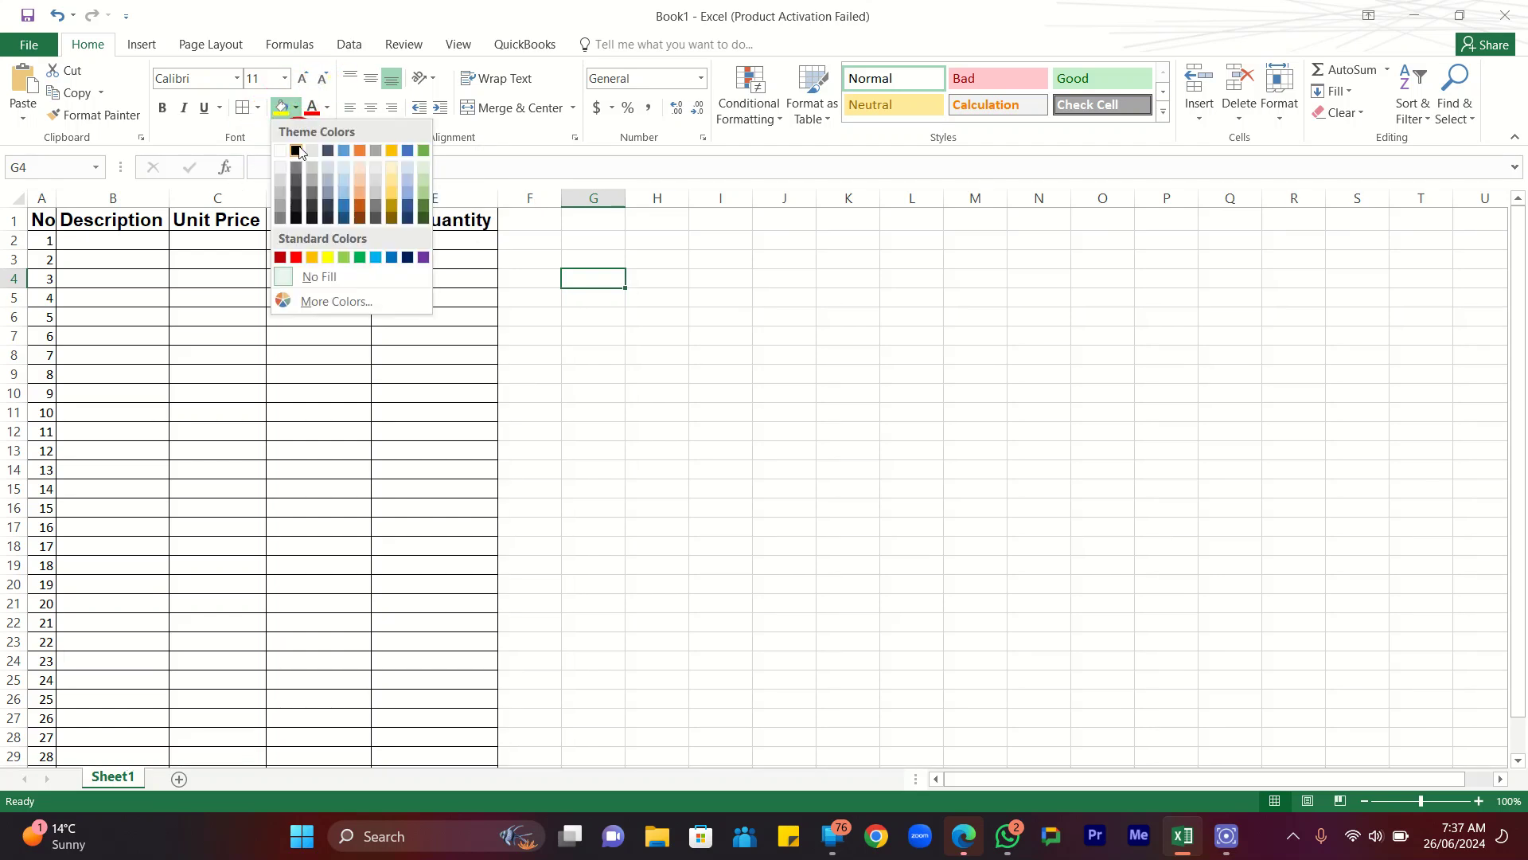
{"action": "left_click", "coordinate": [215, 328]}
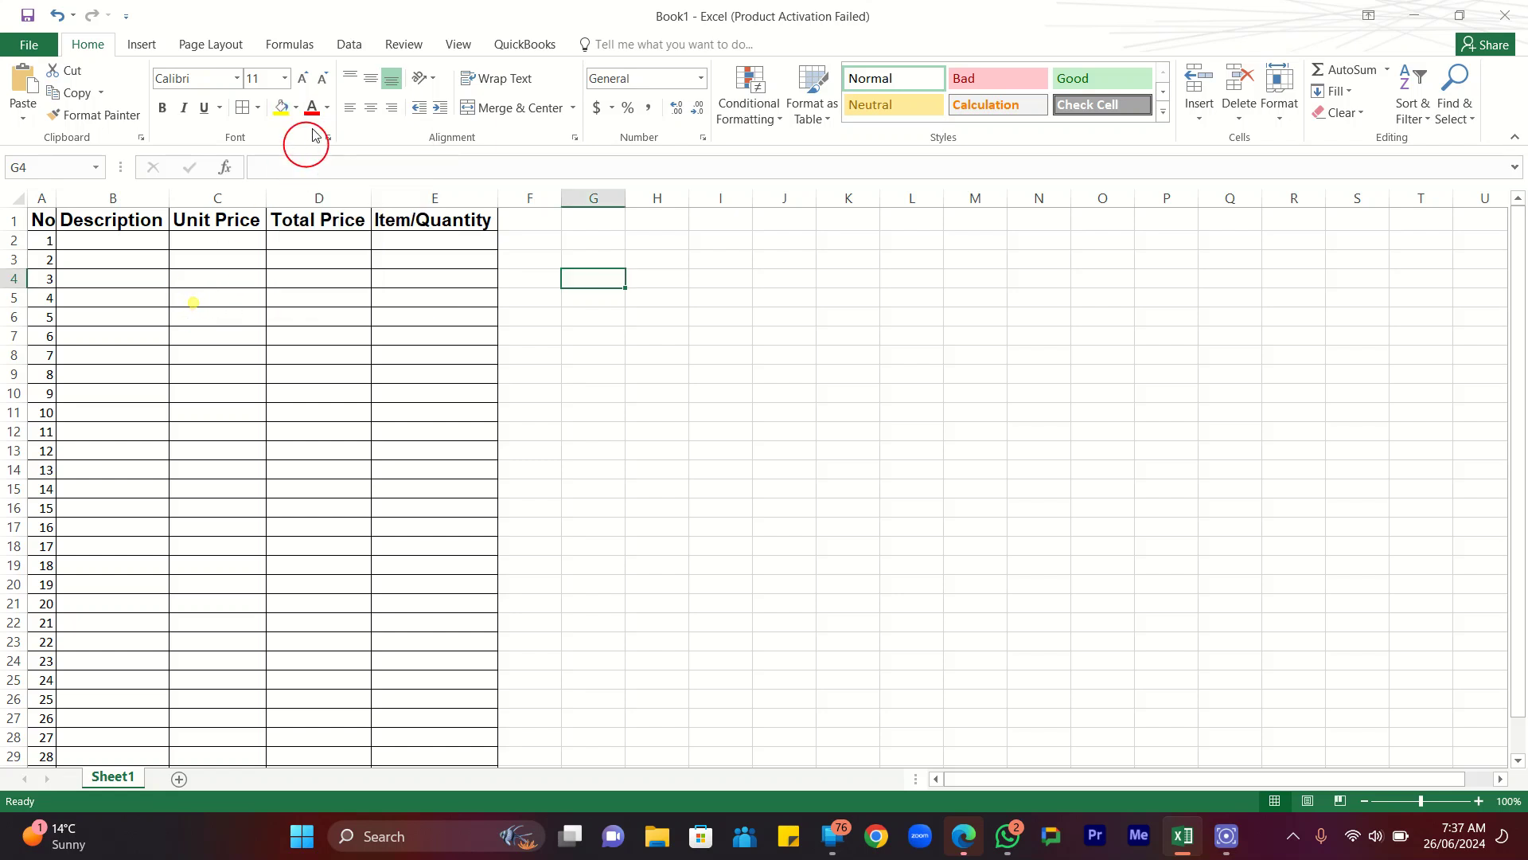
{"action": "left_click", "coordinate": [326, 109]}
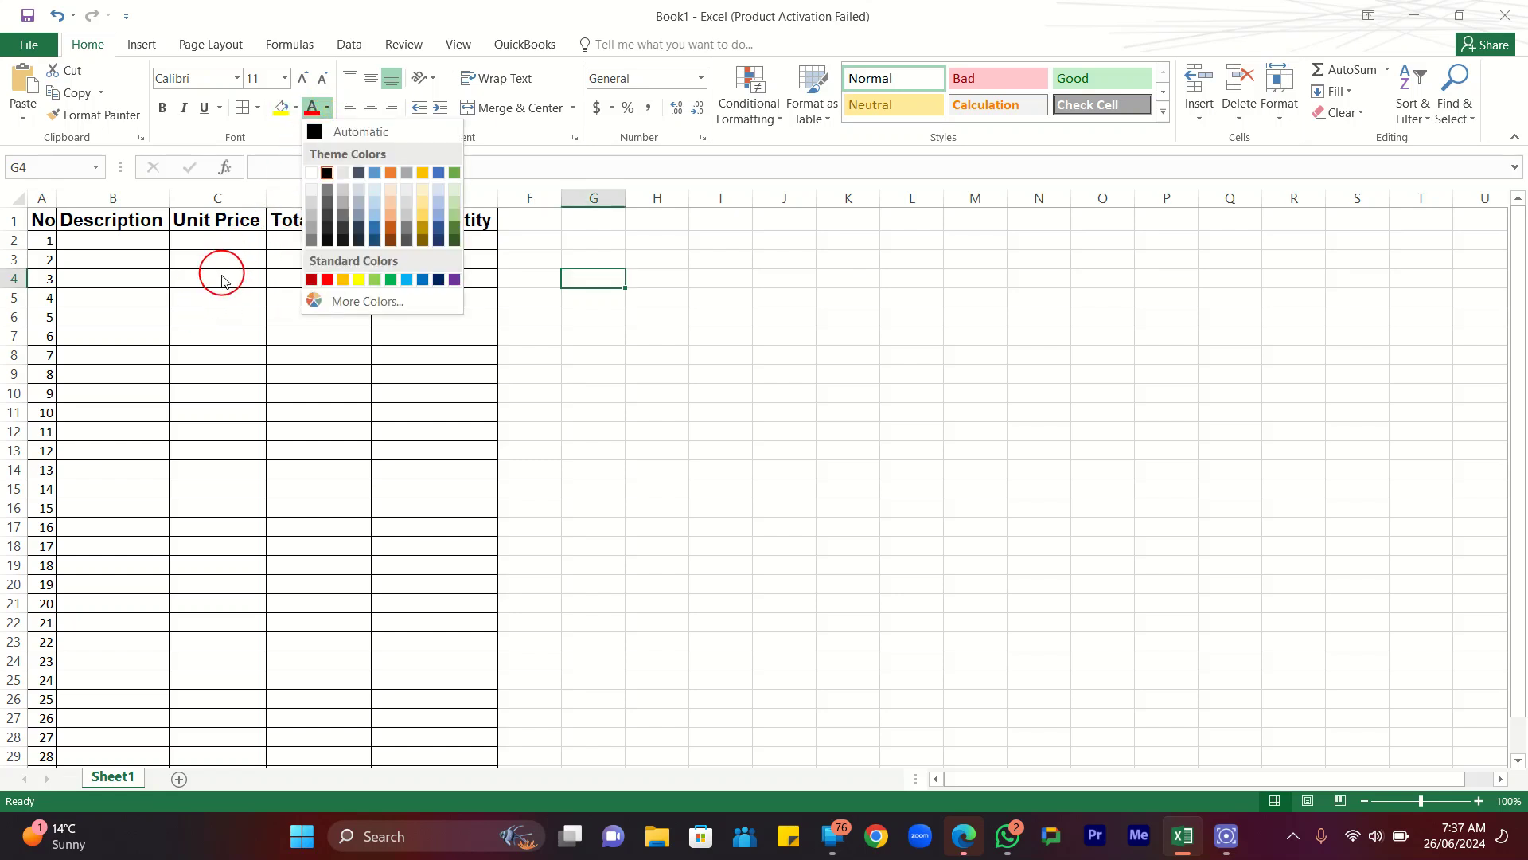
{"action": "left_click", "coordinate": [223, 322]}
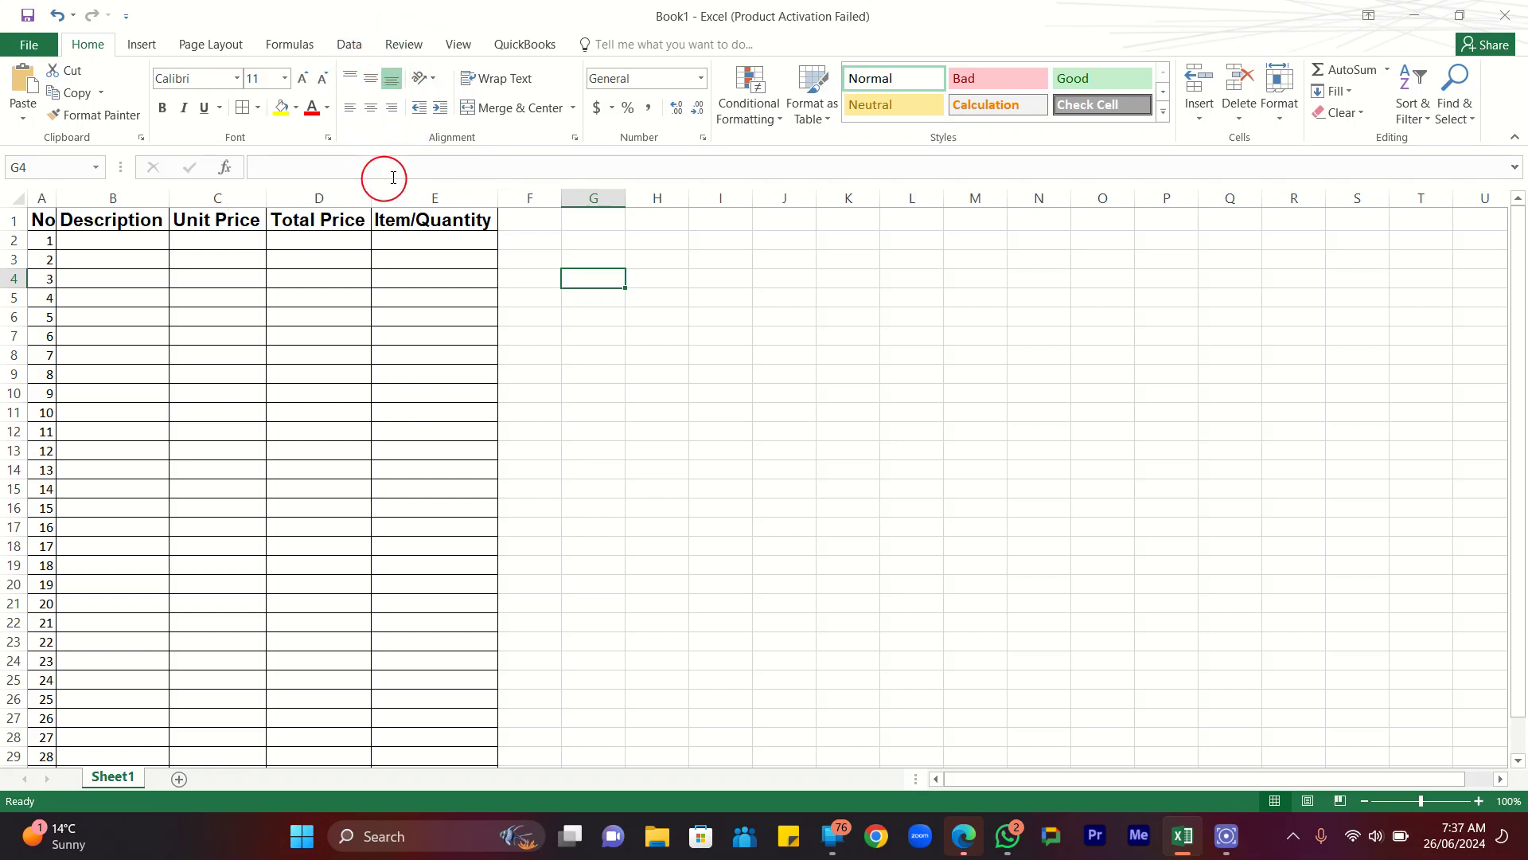
Widen column E and vertically centre the Item/Quantity heading in cell E1.
{"action": "left_click_drag", "start_coordinate": [499, 195], "coordinate": [549, 198]}
{"action": "left_click", "coordinate": [489, 218]}
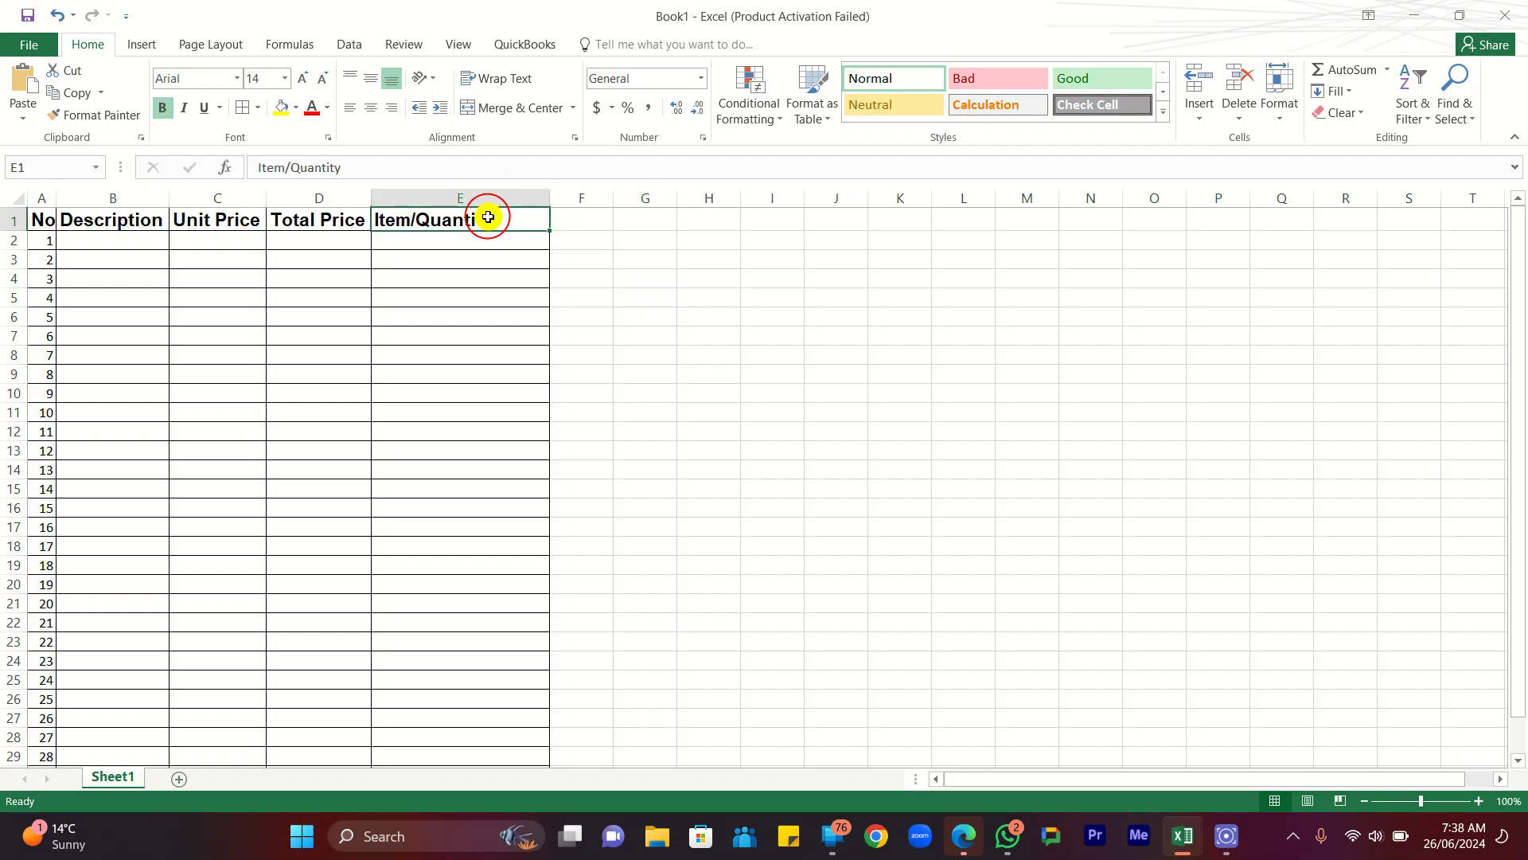
{"action": "left_click", "coordinate": [367, 82]}
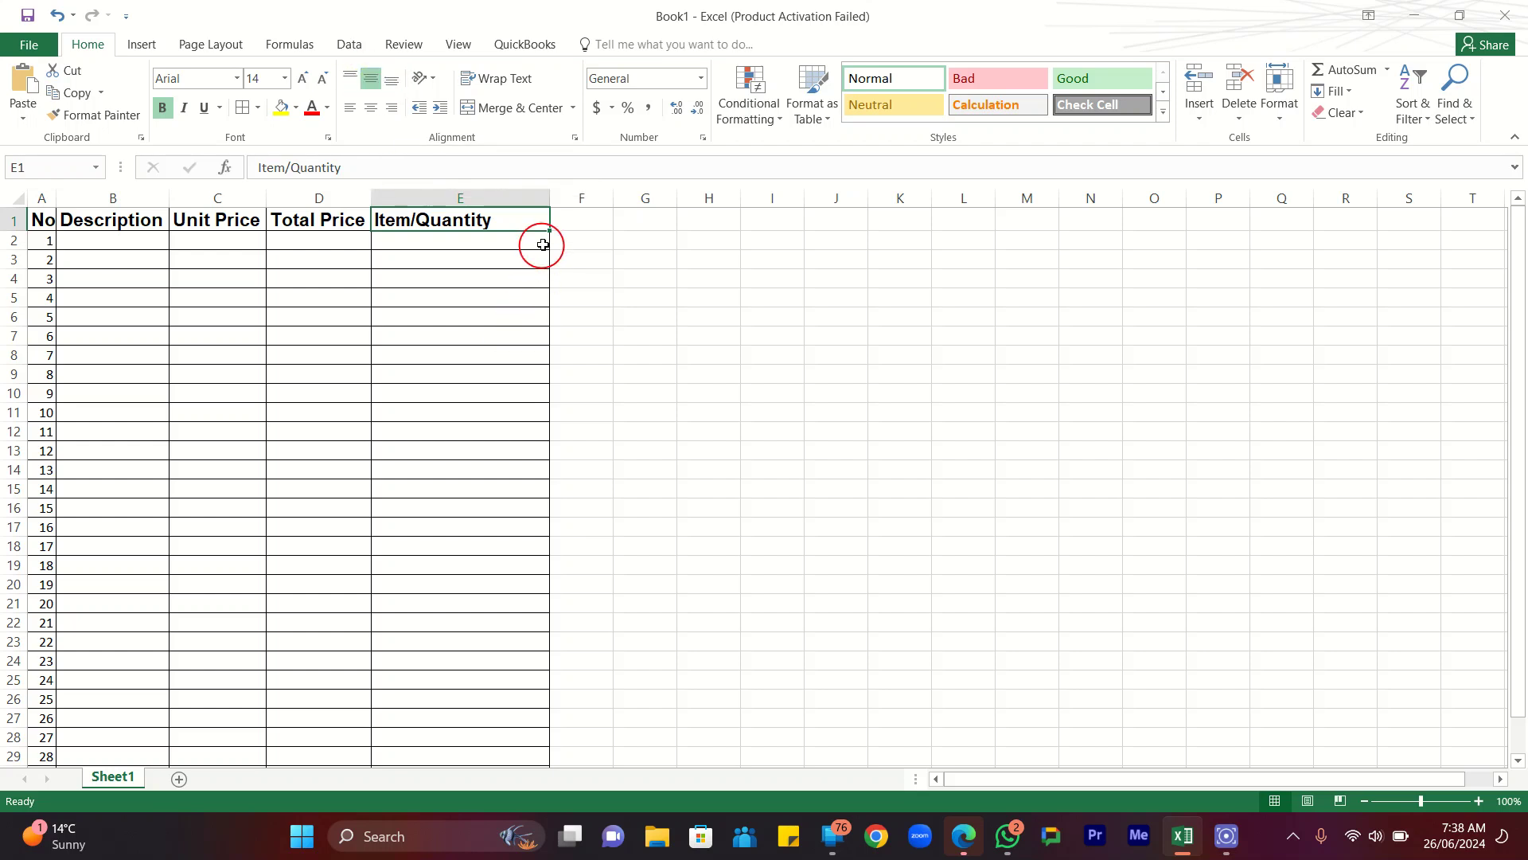
Make heading row 1 about three times as tall.
{"action": "left_click_drag", "start_coordinate": [553, 230], "coordinate": [551, 247]}
{"action": "key", "text": "ctrl+z"}
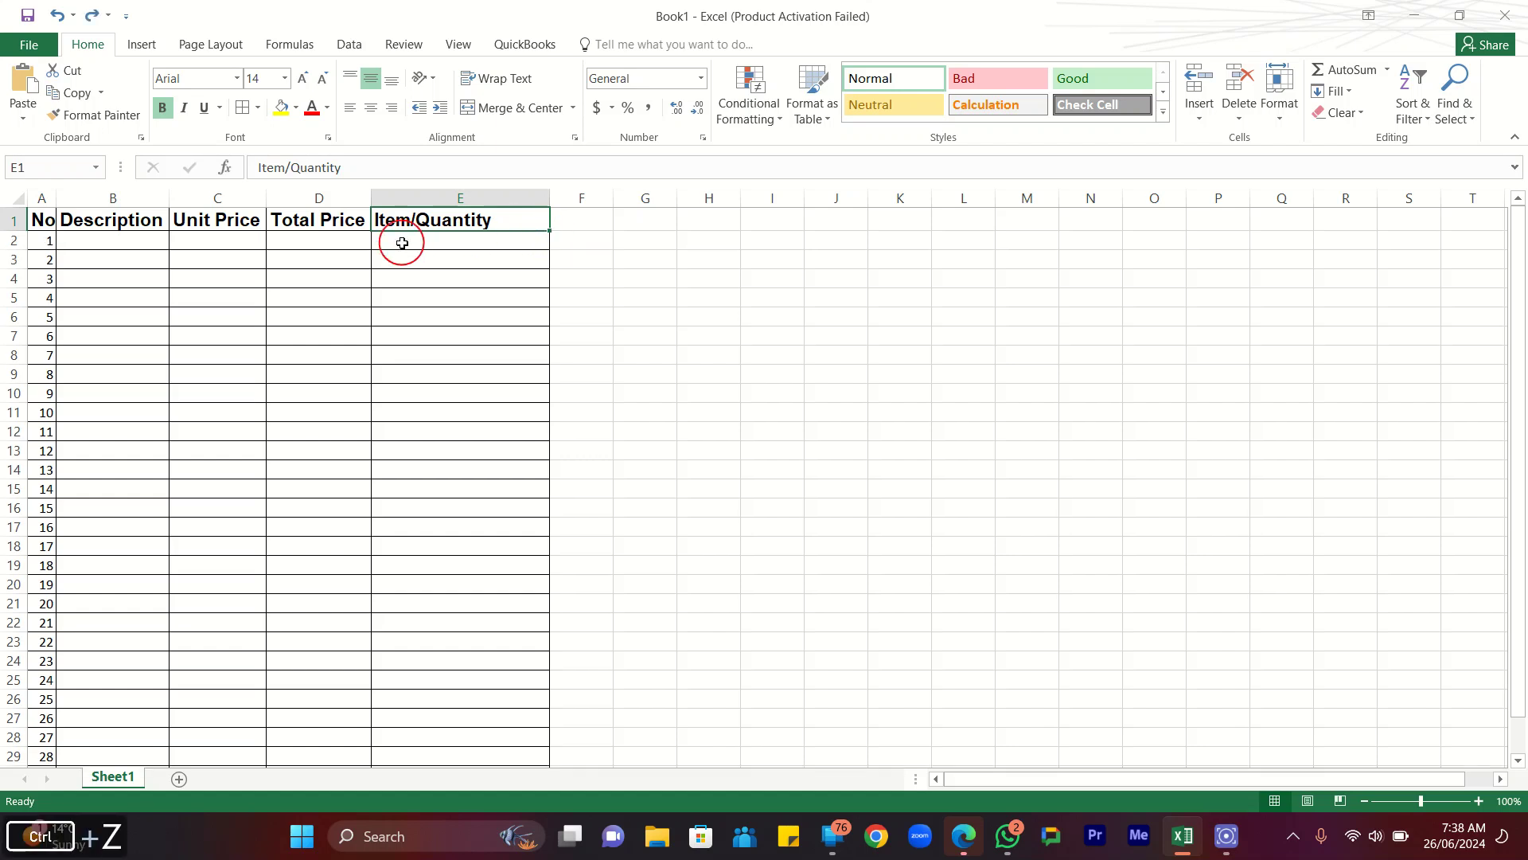
{"action": "left_click_drag", "start_coordinate": [18, 230], "coordinate": [18, 276]}
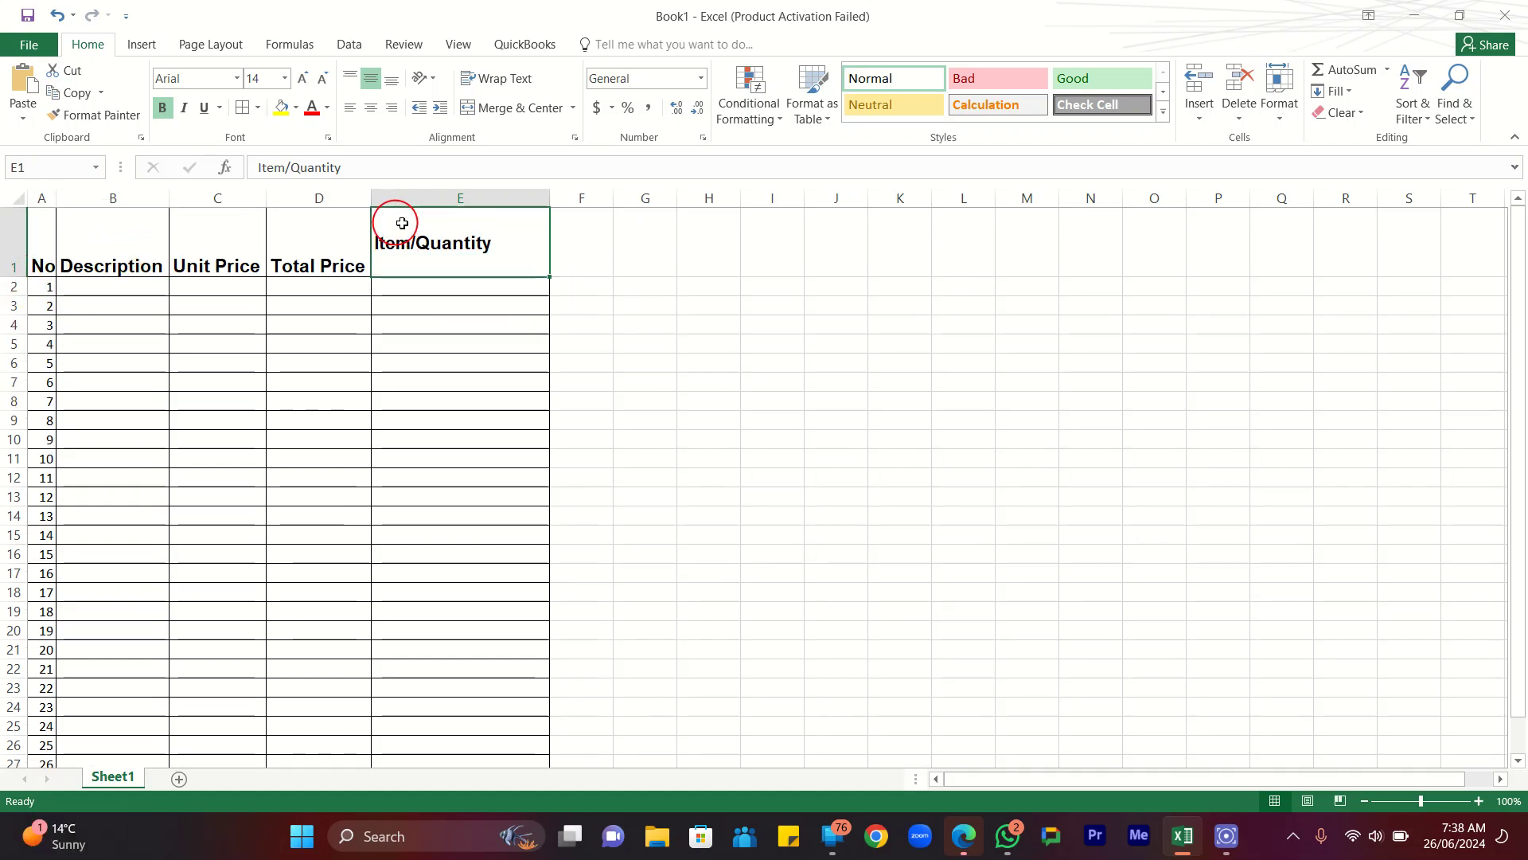
Vertically centre all the headings in A1 to E1, trying top alignment as a comparison.
{"action": "left_click_drag", "start_coordinate": [50, 239], "coordinate": [454, 238]}
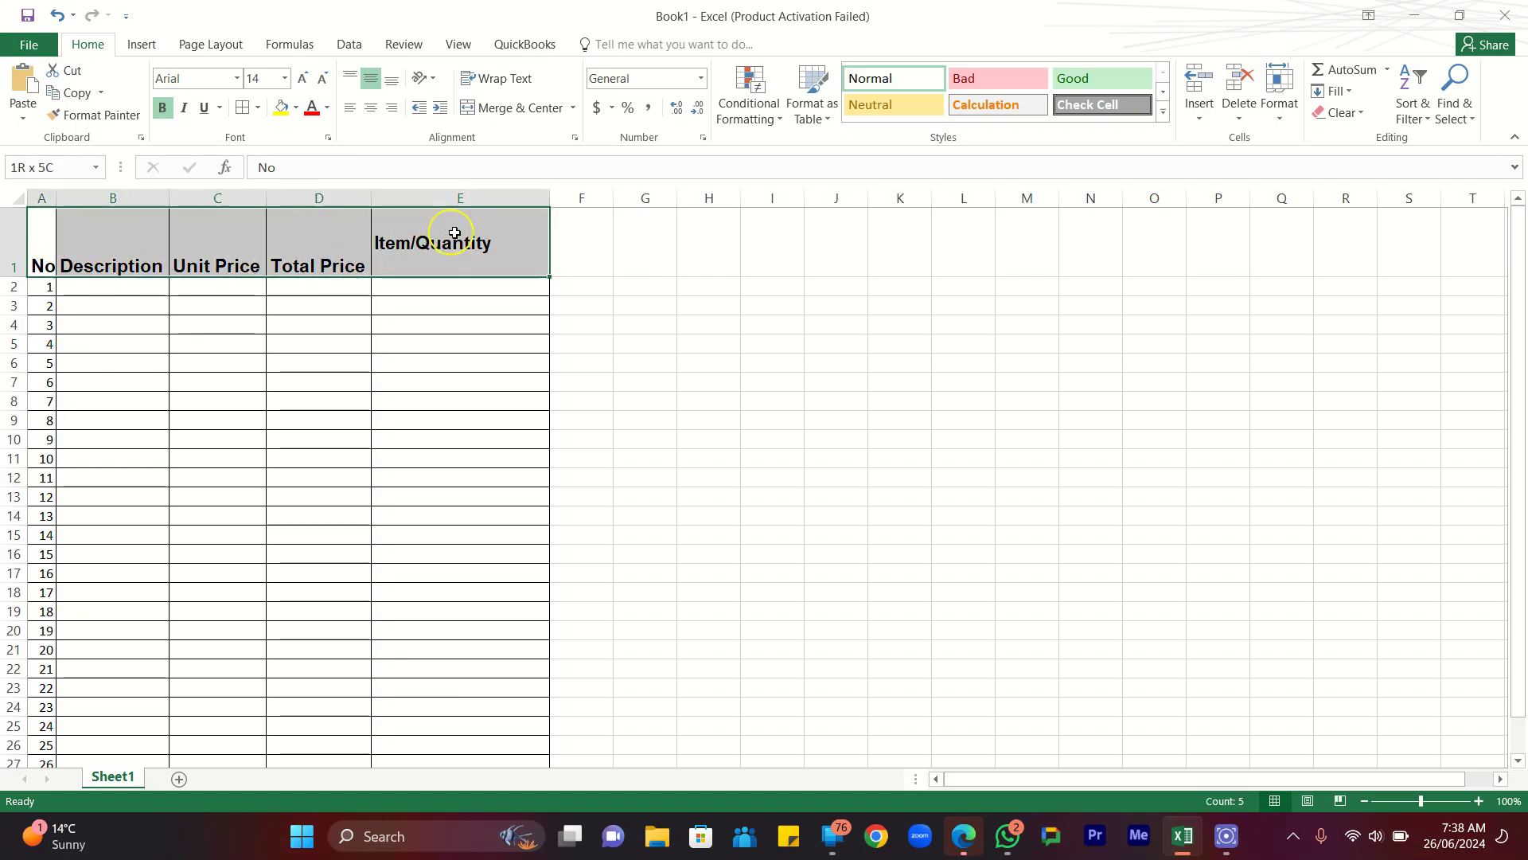
{"action": "left_click", "coordinate": [370, 79]}
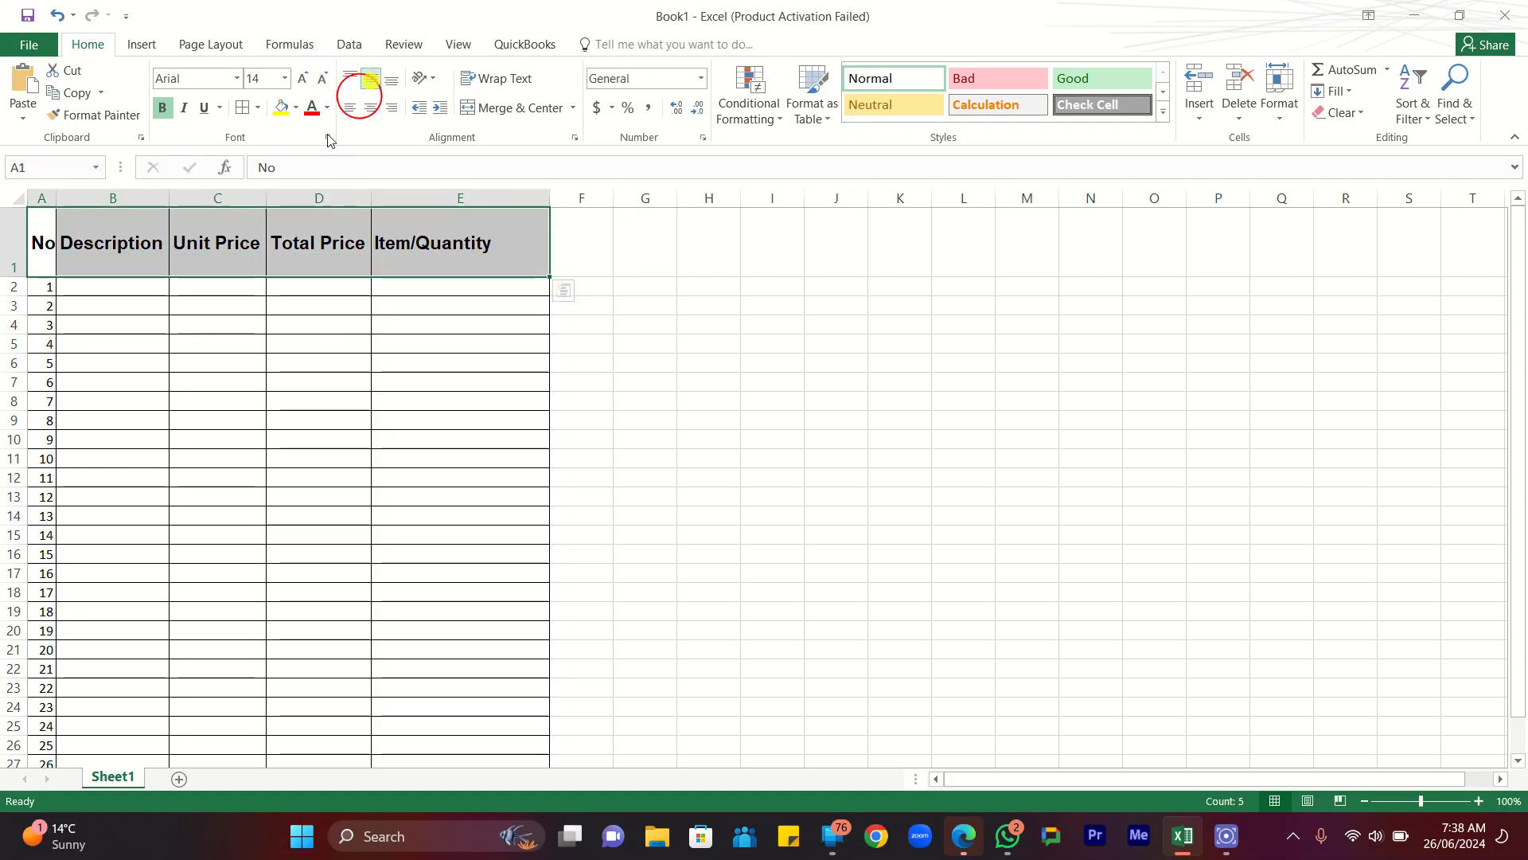
{"action": "left_click", "coordinate": [350, 79]}
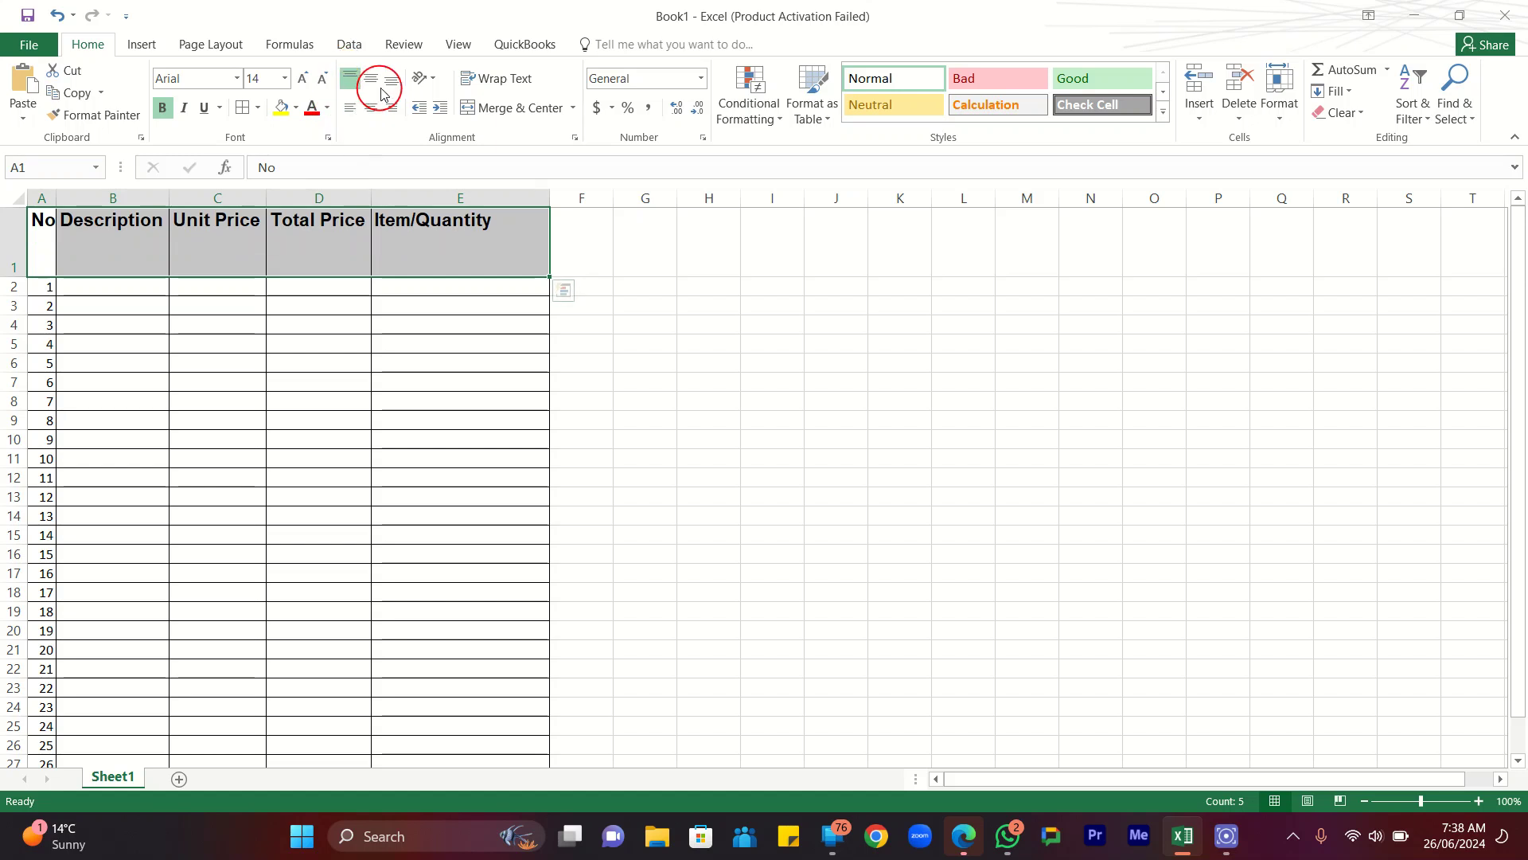
{"action": "left_click", "coordinate": [371, 79]}
Try left and right alignment on the headings in A1 to E1, and centre them horizontally.
{"action": "left_click", "coordinate": [351, 108]}
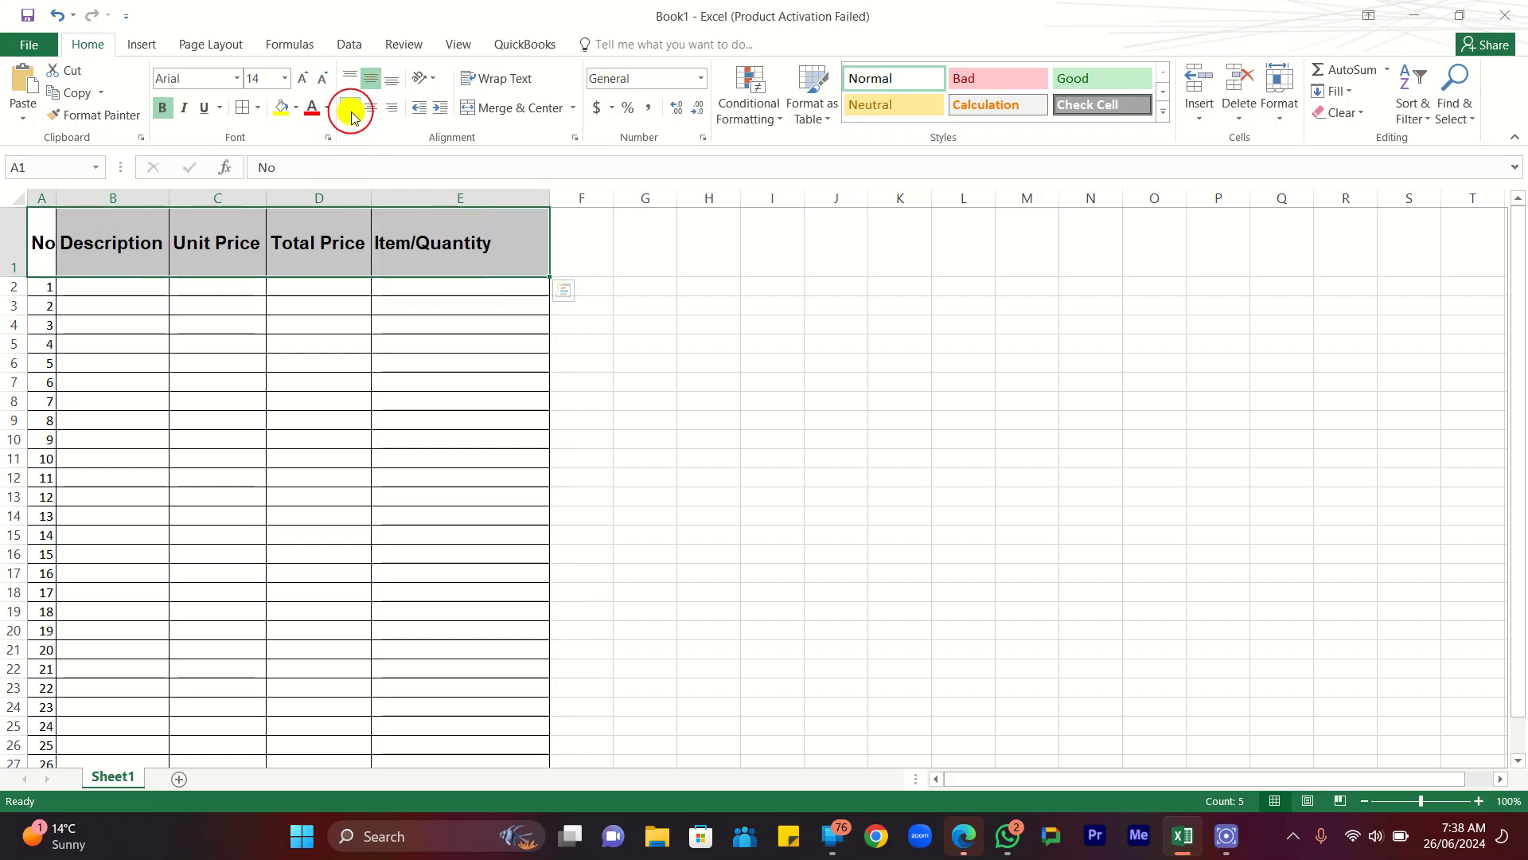
{"action": "left_click", "coordinate": [391, 111]}
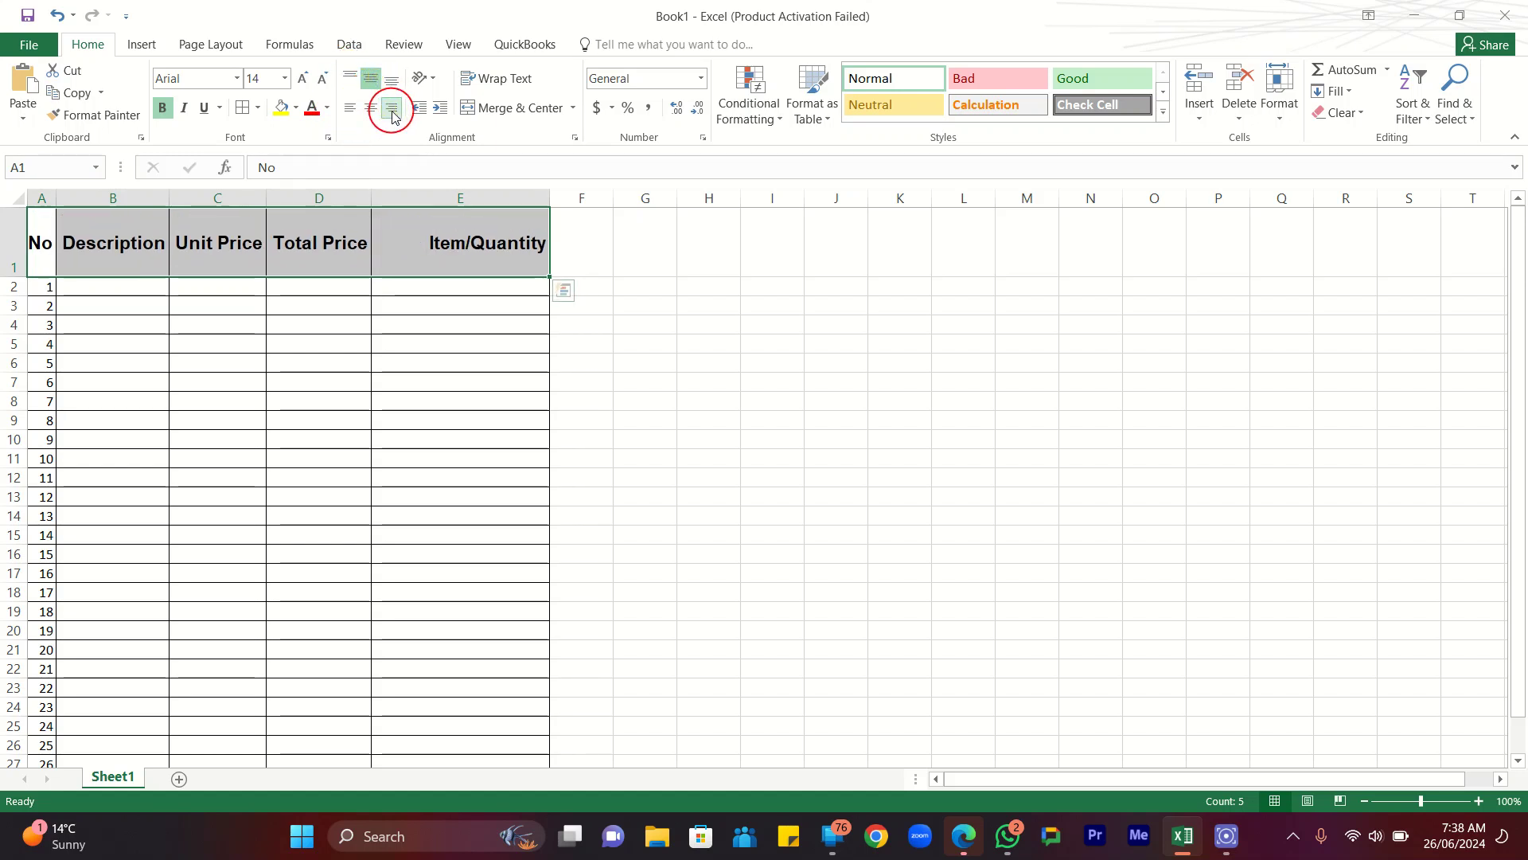
{"action": "left_click", "coordinate": [353, 110]}
{"action": "left_click", "coordinate": [375, 112]}
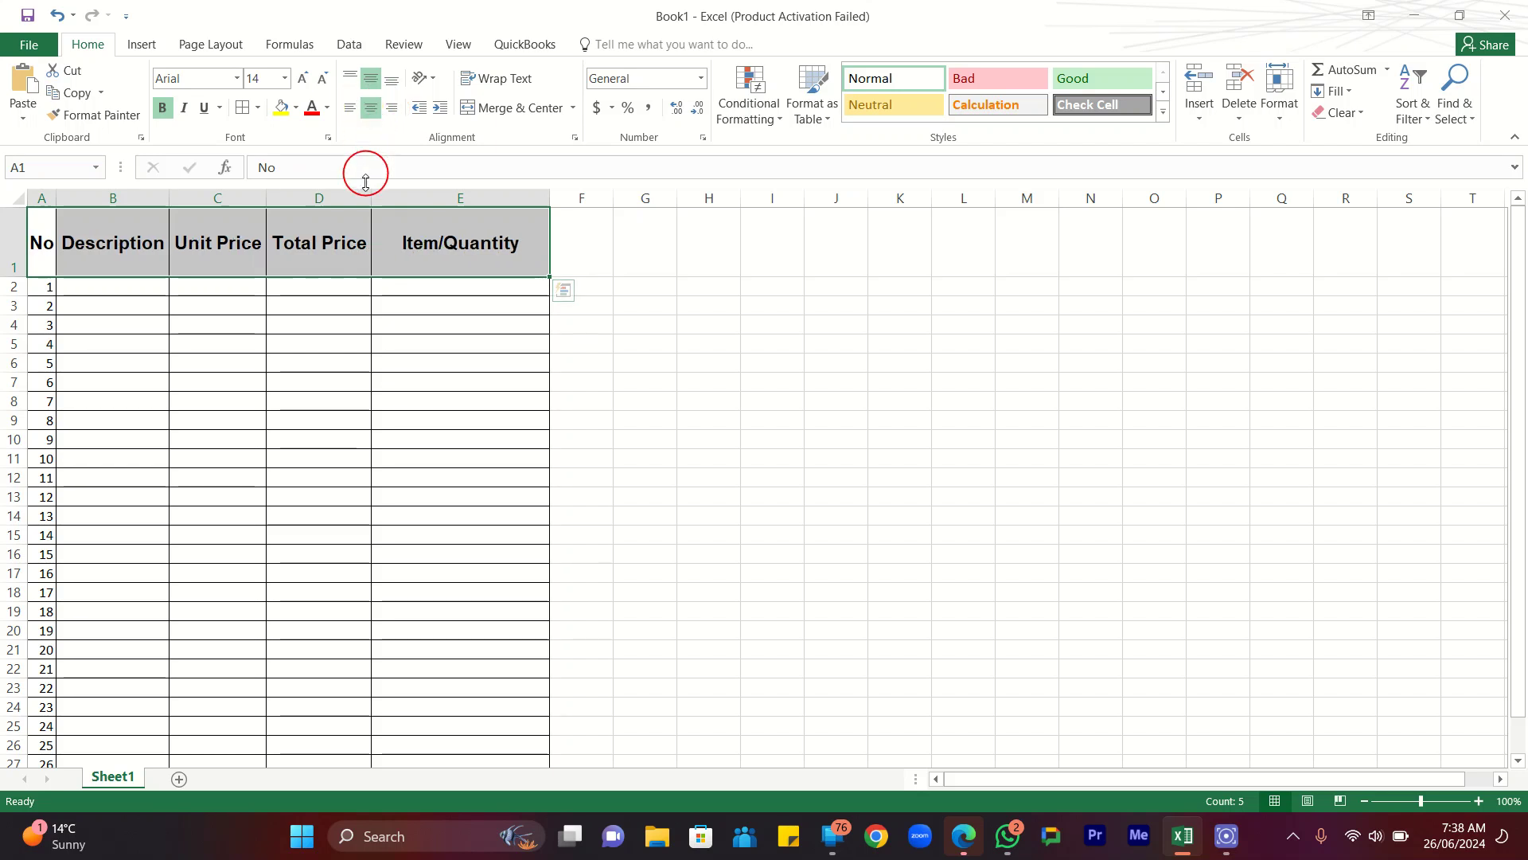
Widen columns B, C, D and A to leave space on both sides of their headings.
{"action": "left_click_drag", "start_coordinate": [173, 200], "coordinate": [193, 200]}
{"action": "left_click_drag", "start_coordinate": [293, 200], "coordinate": [318, 200]}
{"action": "left_click_drag", "start_coordinate": [423, 198], "coordinate": [462, 200]}
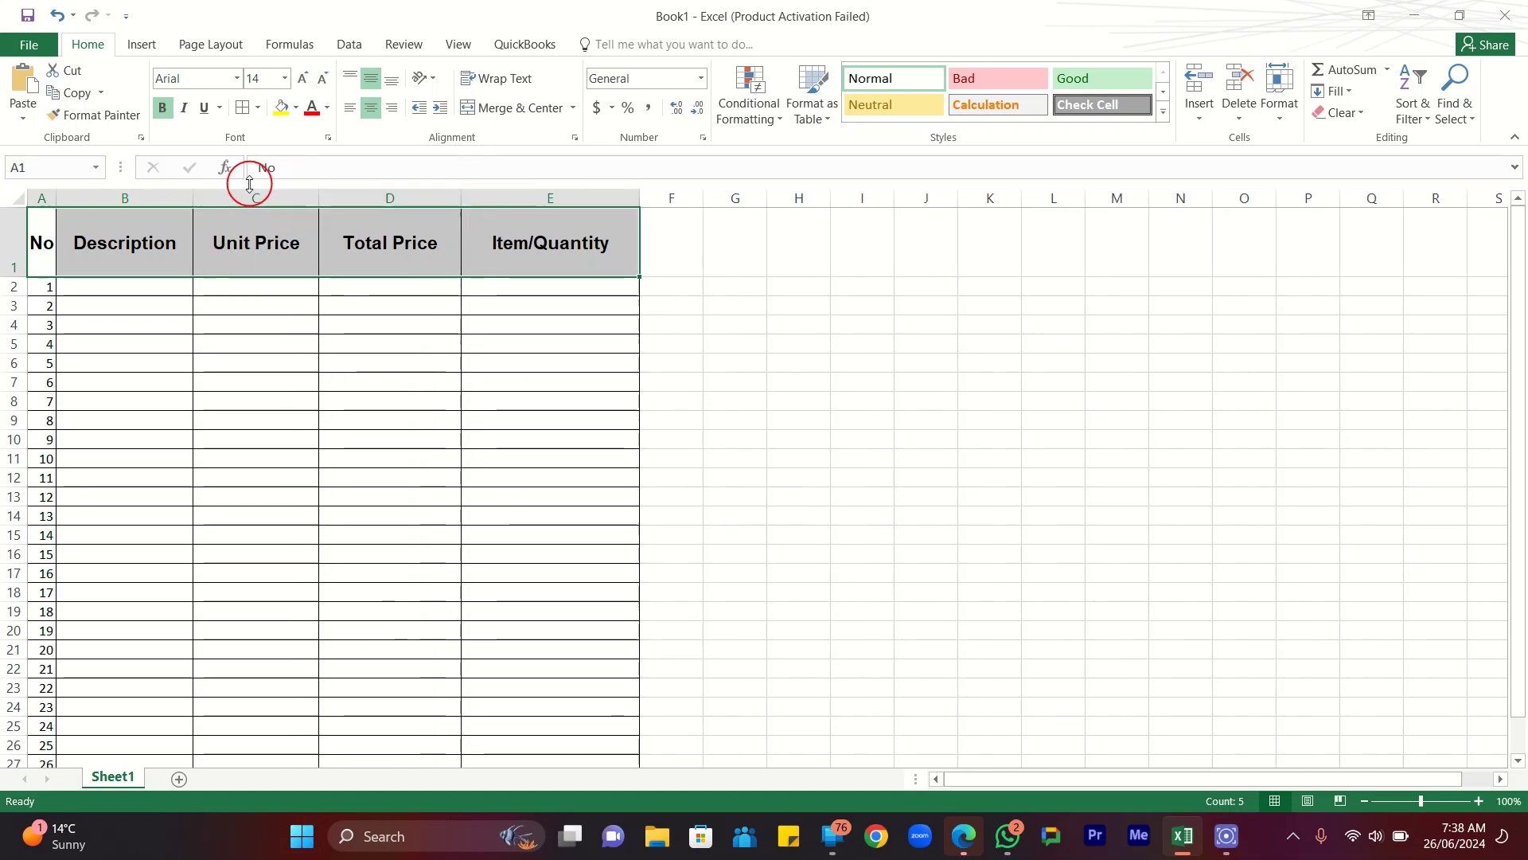
{"action": "left_click_drag", "start_coordinate": [57, 199], "coordinate": [80, 199]}
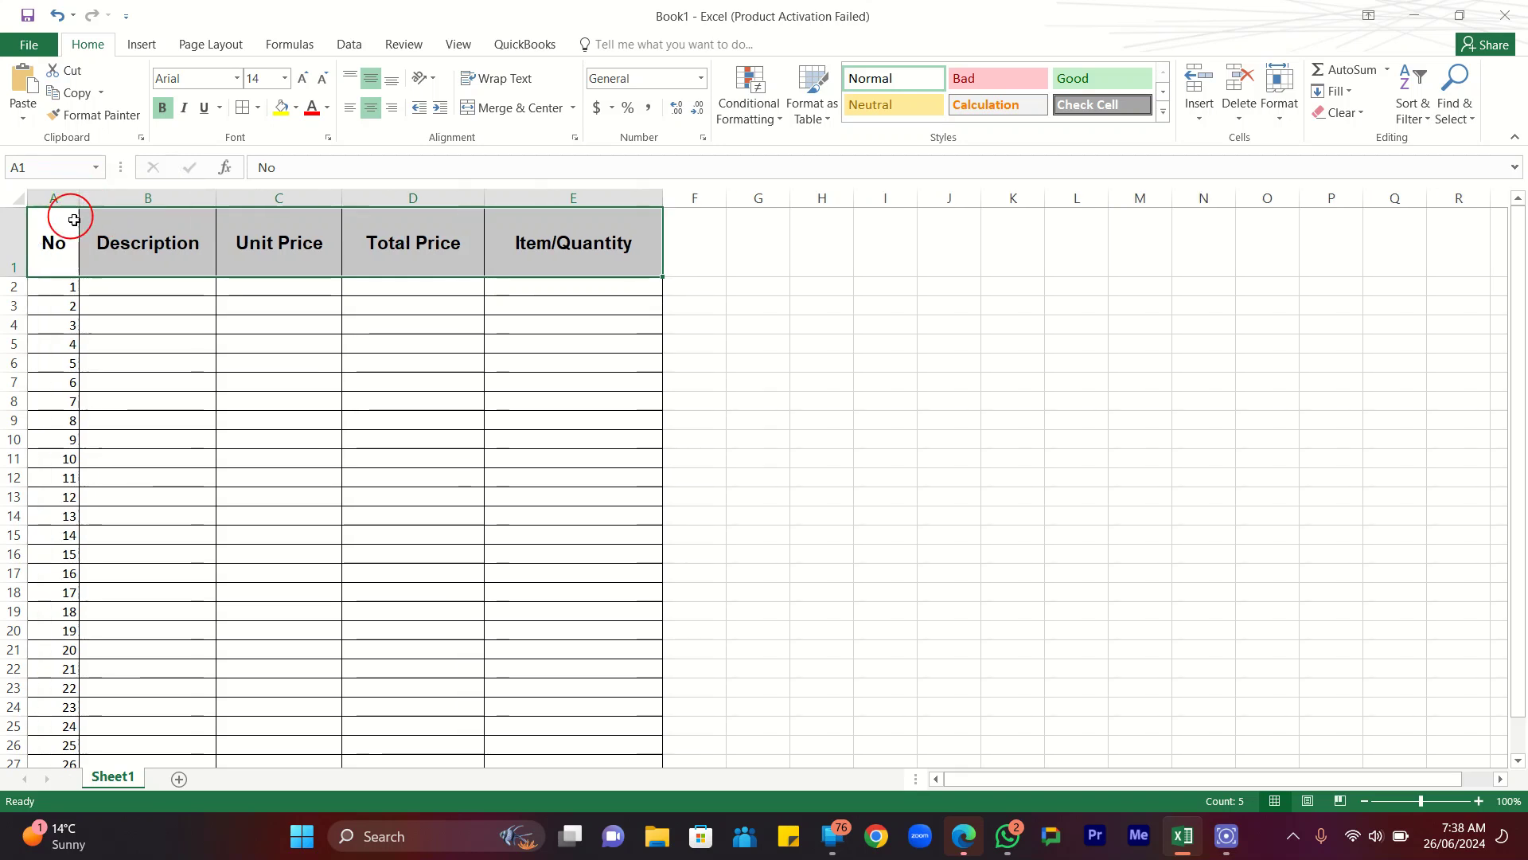
Increase the indent of the headings in A1 to E1 by several levels.
{"action": "left_click", "coordinate": [422, 106]}
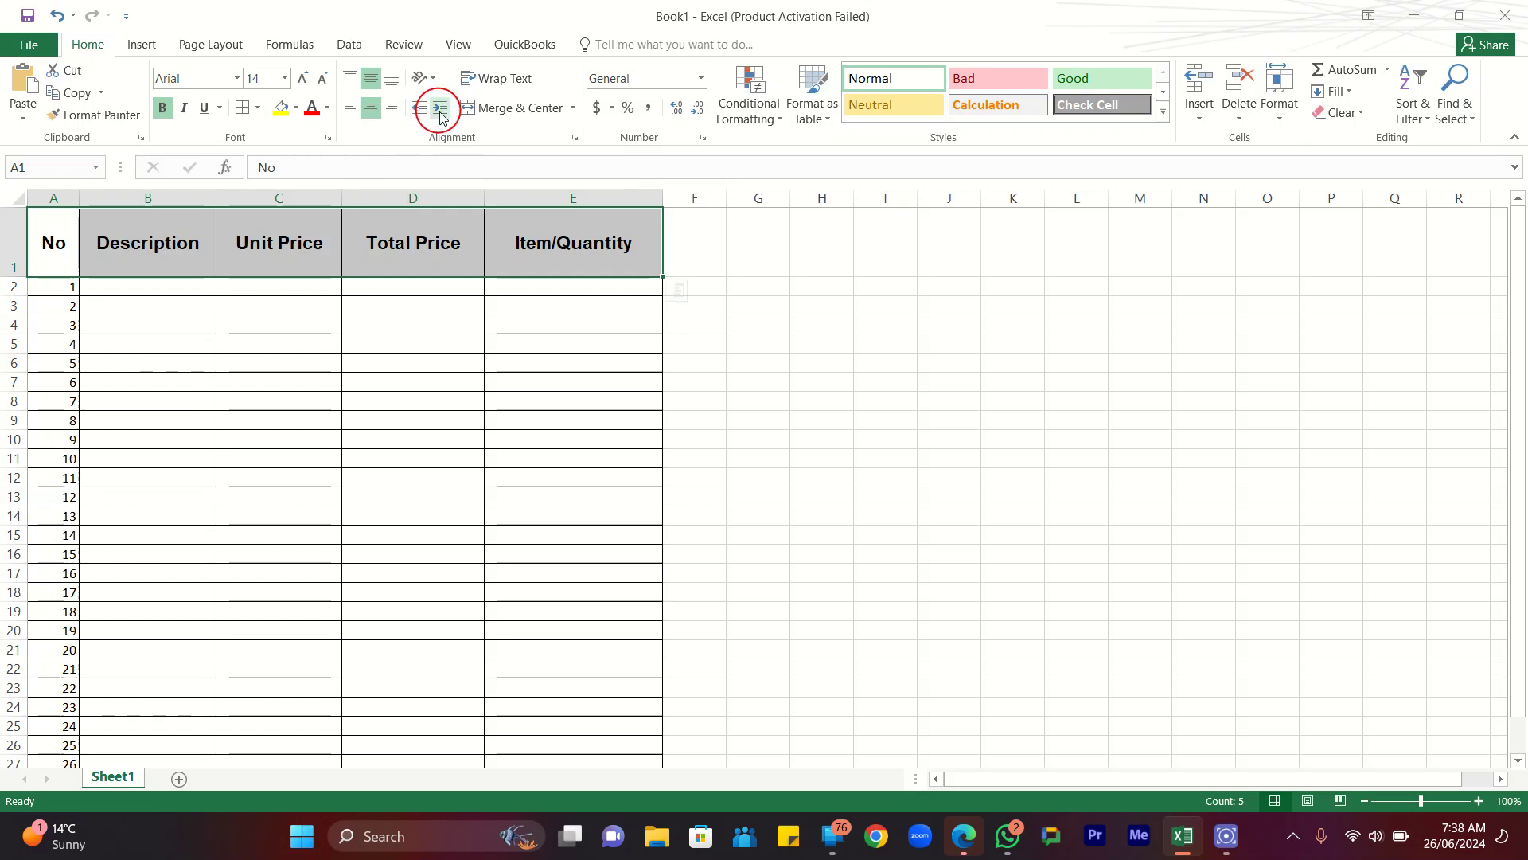
{"action": "left_click", "coordinate": [438, 110]}
{"action": "left_click", "coordinate": [438, 110]}
{"action": "left_click", "coordinate": [438, 110]}
{"action": "left_click", "coordinate": [438, 110]}
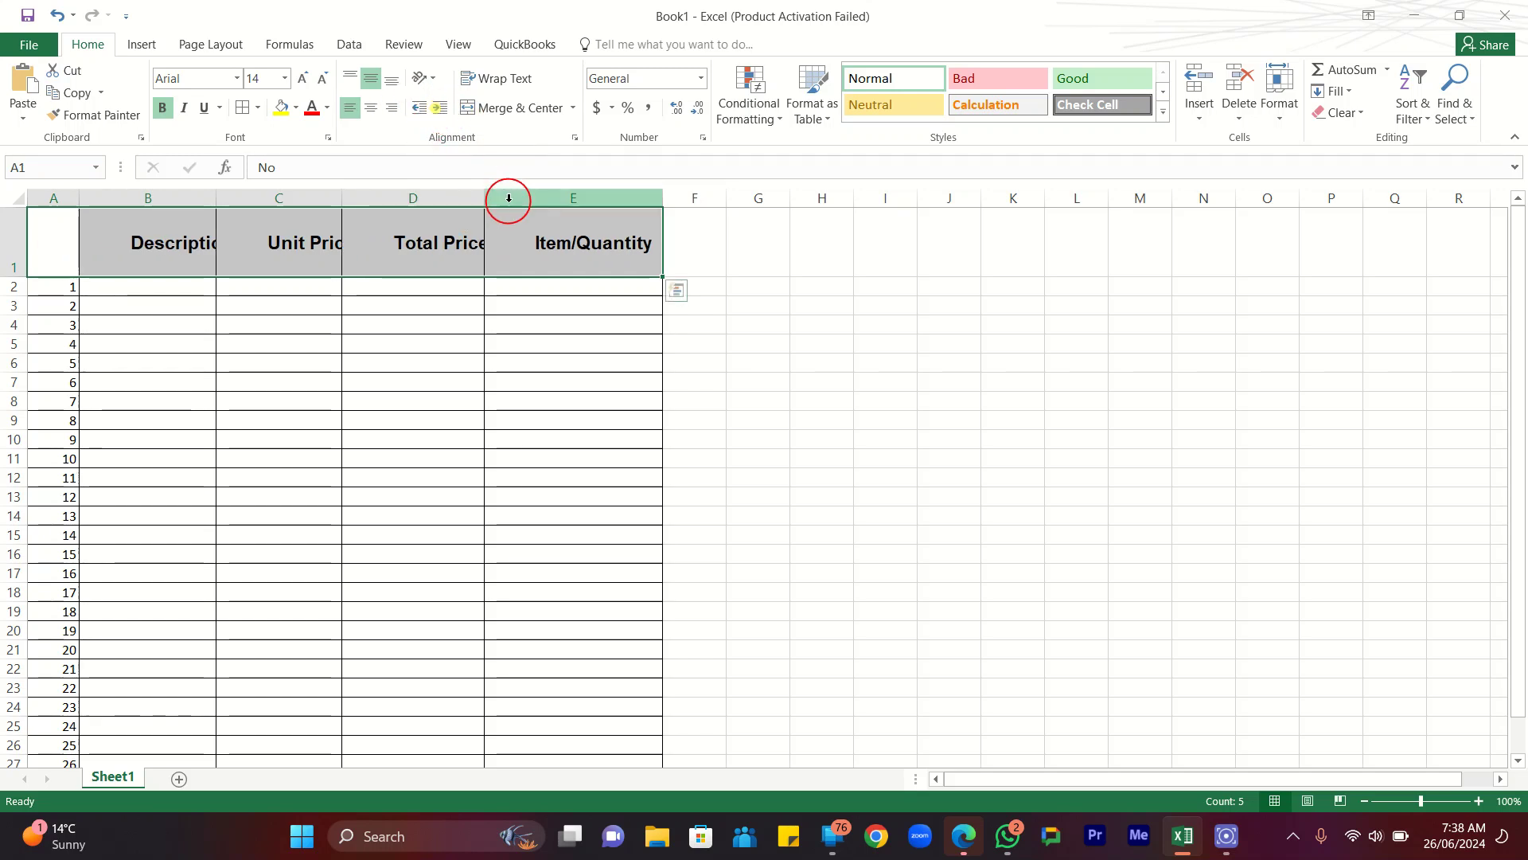
{"action": "left_click", "coordinate": [440, 108]}
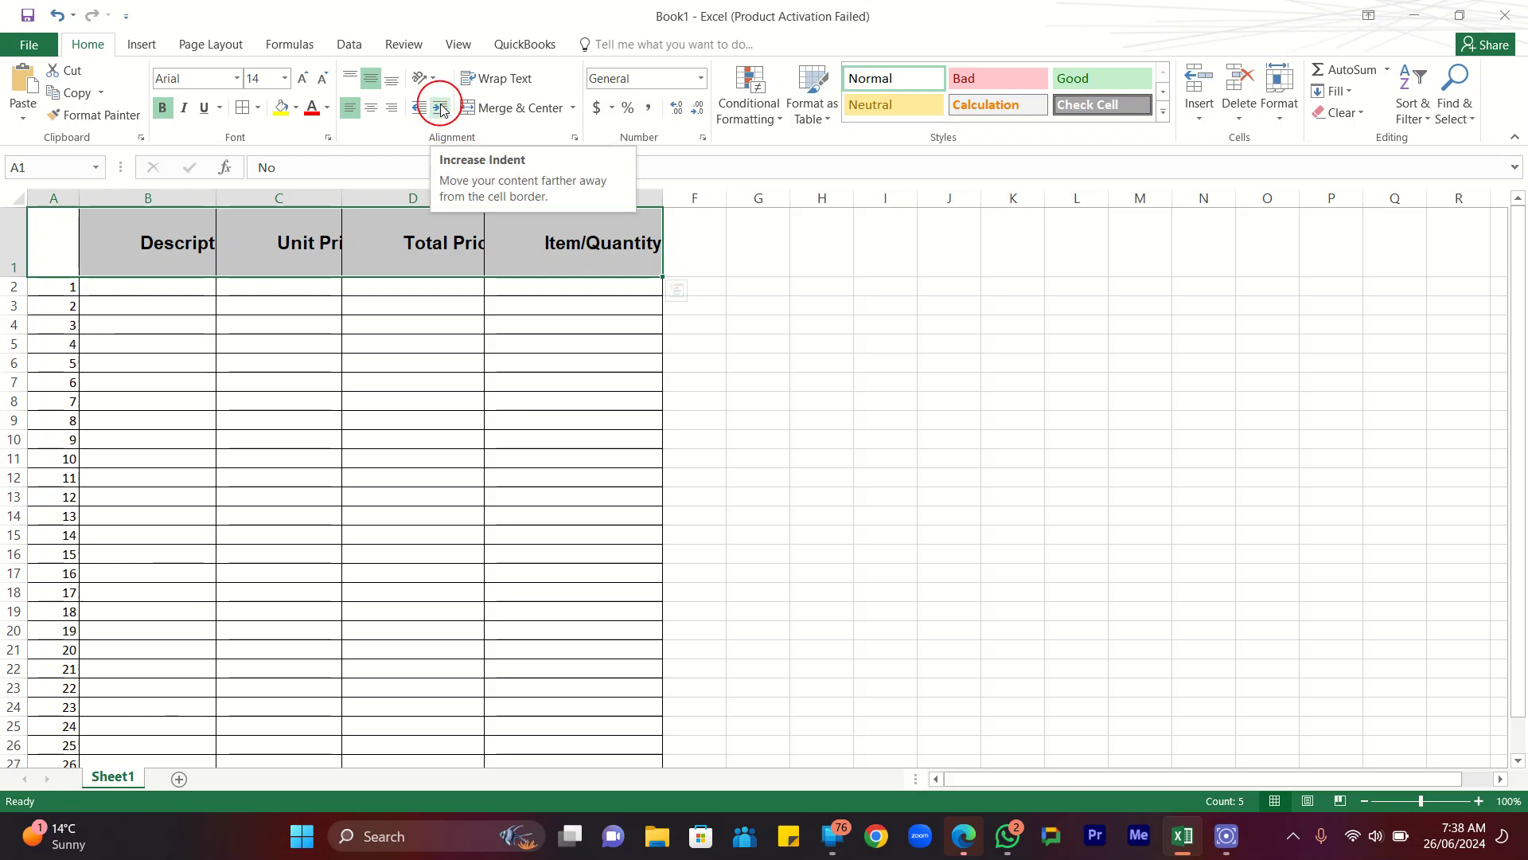
{"action": "left_click", "coordinate": [440, 108]}
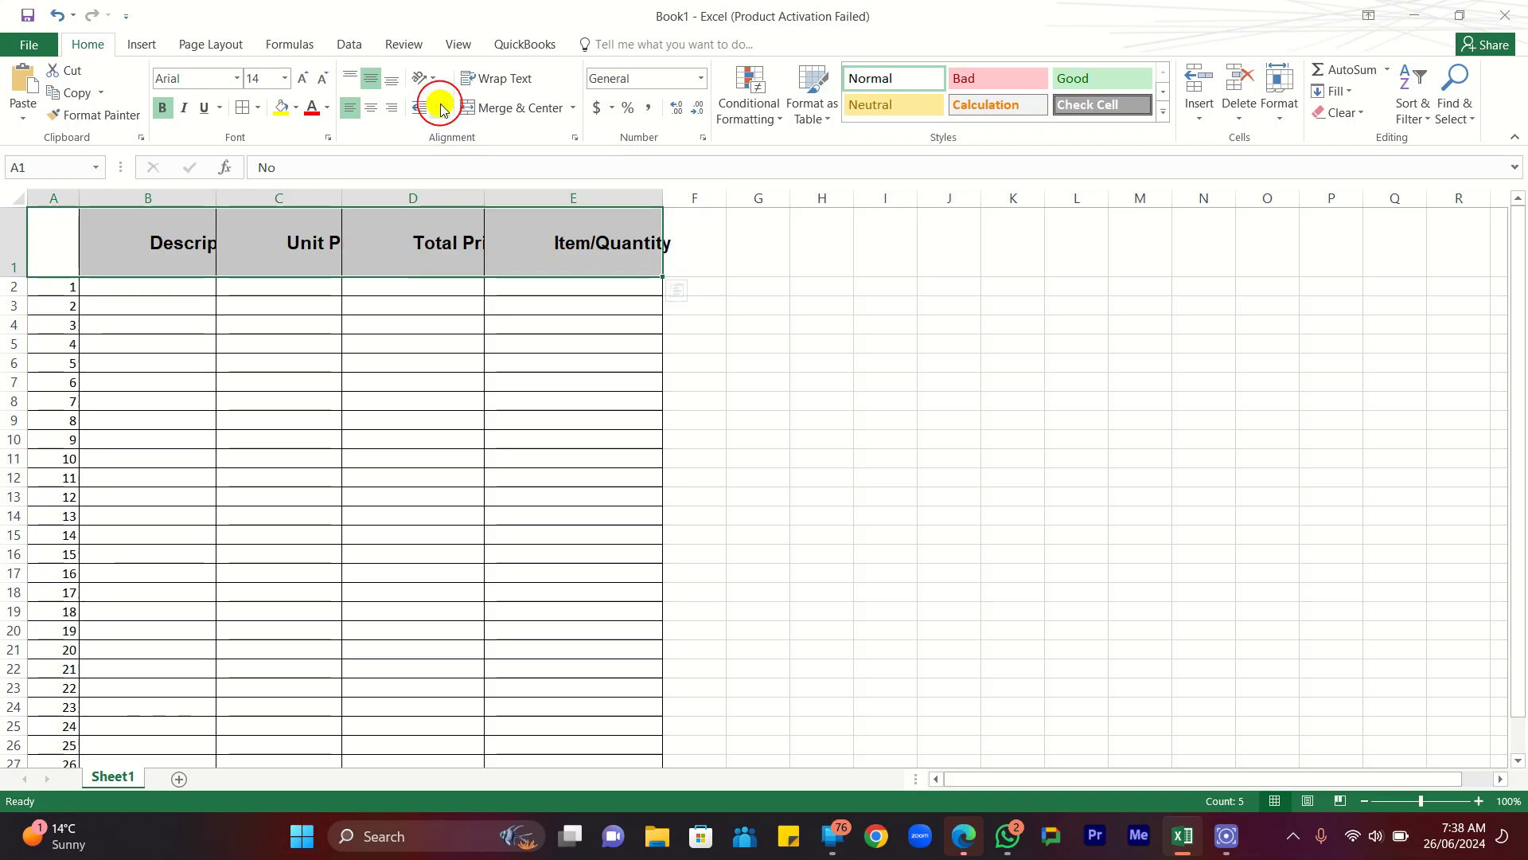
{"action": "left_click", "coordinate": [440, 108]}
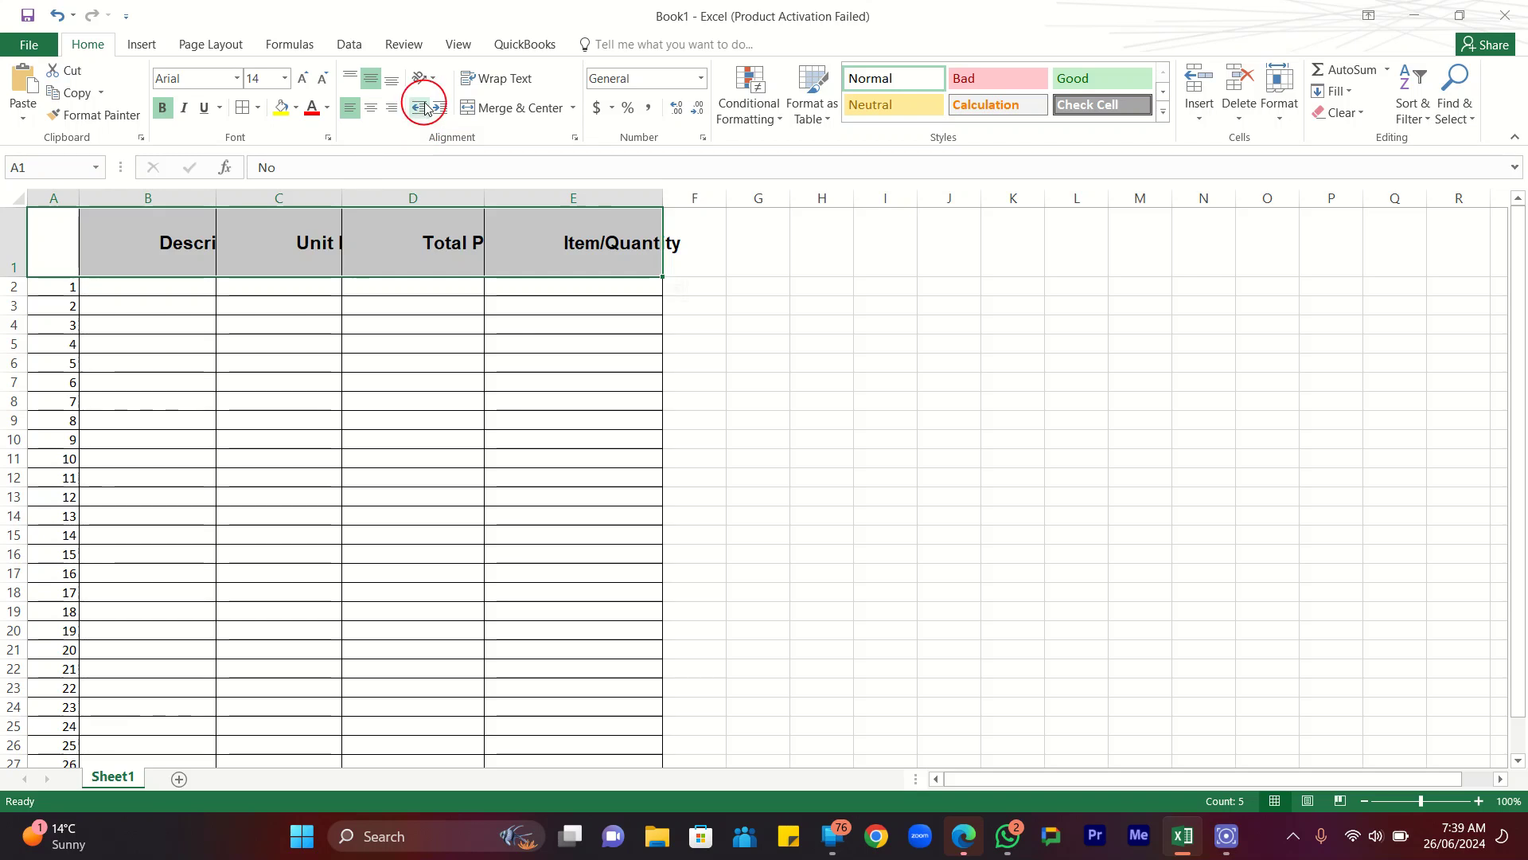
Decrease the indent of the headings in A1 to E1 until they sit close to the left cell borders.
{"action": "left_click", "coordinate": [418, 109]}
{"action": "left_click", "coordinate": [418, 109]}
{"action": "left_click", "coordinate": [418, 109]}
{"action": "left_click", "coordinate": [417, 109]}
{"action": "left_click", "coordinate": [418, 109]}
{"action": "left_click", "coordinate": [418, 109]}
{"action": "left_click", "coordinate": [418, 109]}
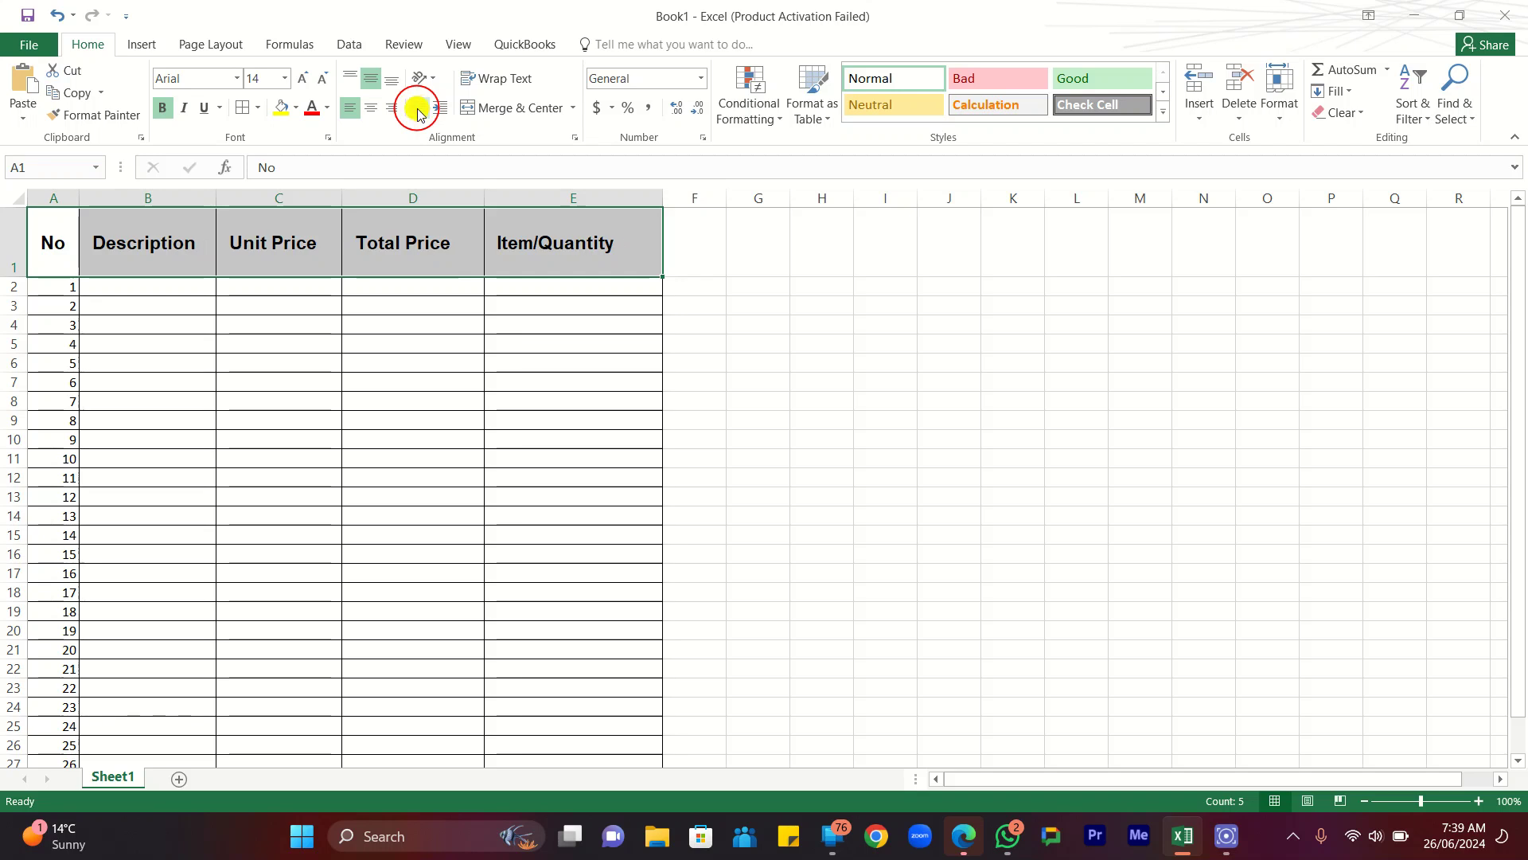
Centre the headings in A1 to E1 and give them a single-level left indent instead.
{"action": "left_click", "coordinate": [434, 109]}
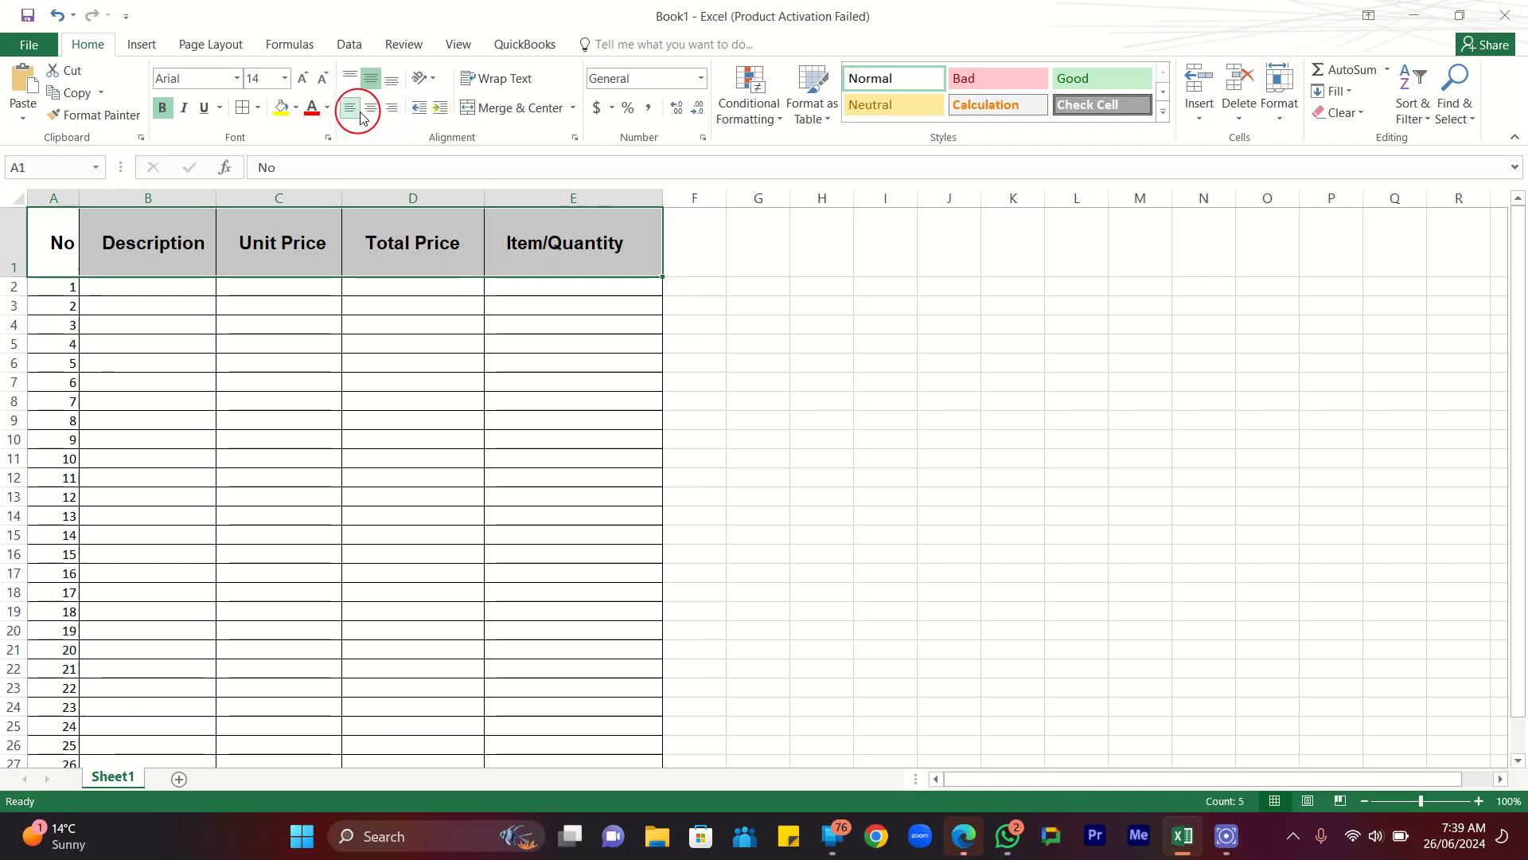
{"action": "left_click", "coordinate": [367, 111]}
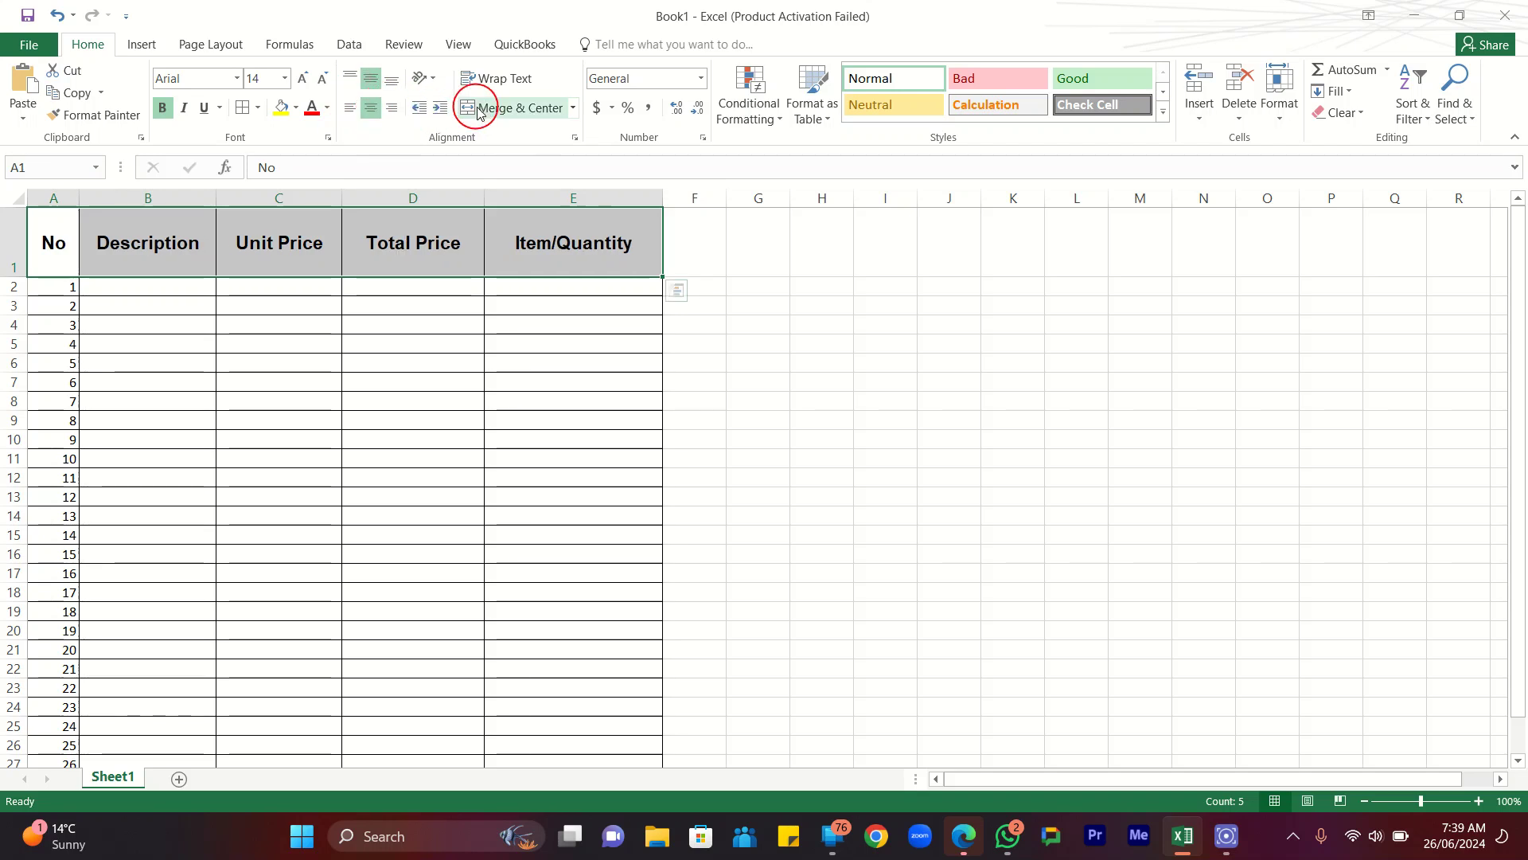
{"action": "left_click", "coordinate": [437, 114]}
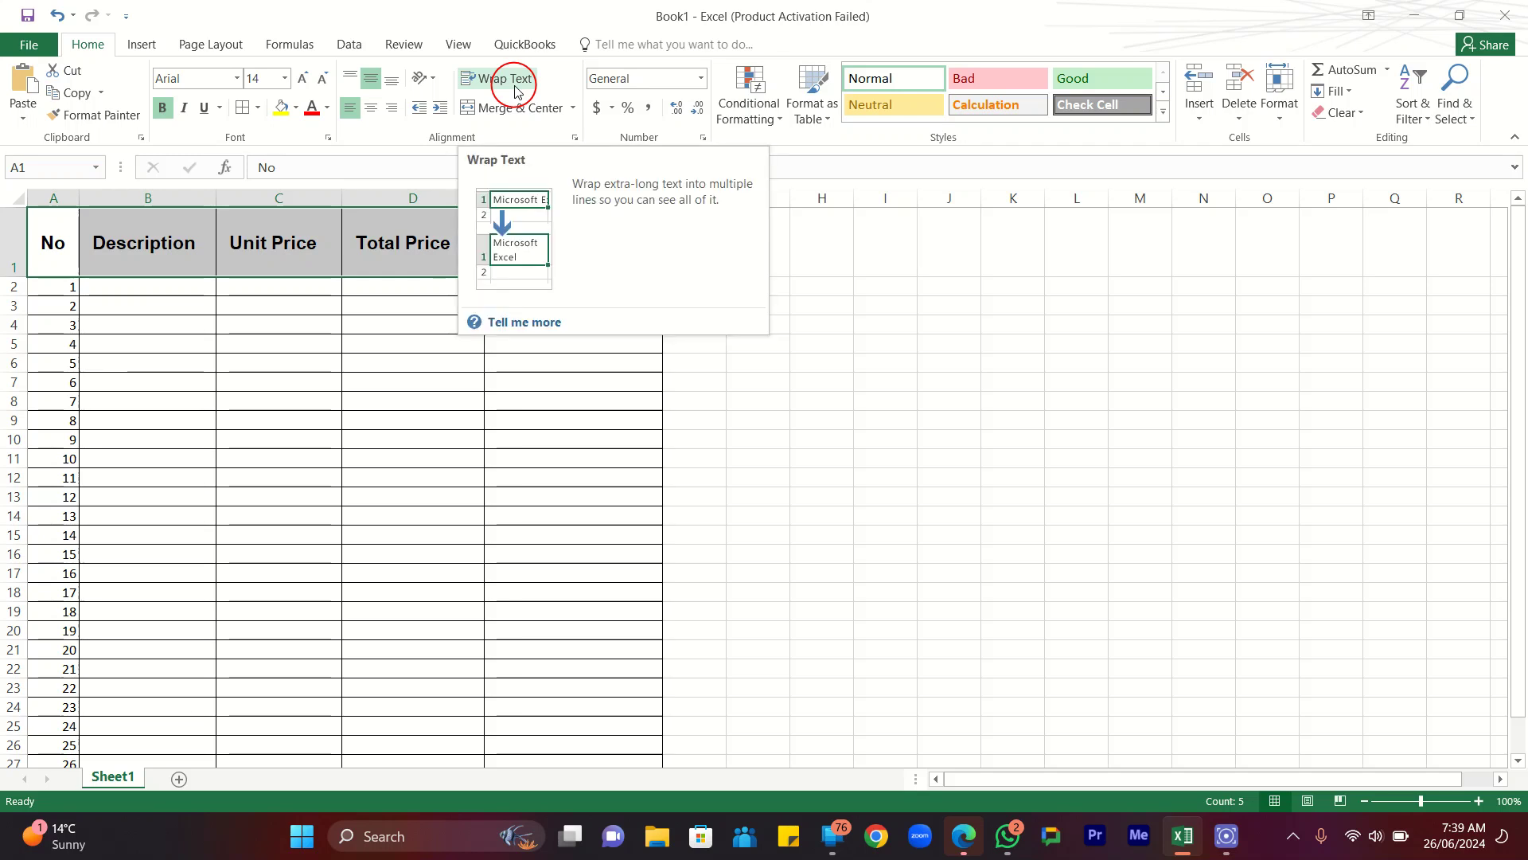
Narrow column E to less than half its width and wrap the Item/Quantity heading in E1 onto two lines.
{"action": "left_click", "coordinate": [831, 278]}
{"action": "left_click_drag", "start_coordinate": [664, 200], "coordinate": [567, 215]}
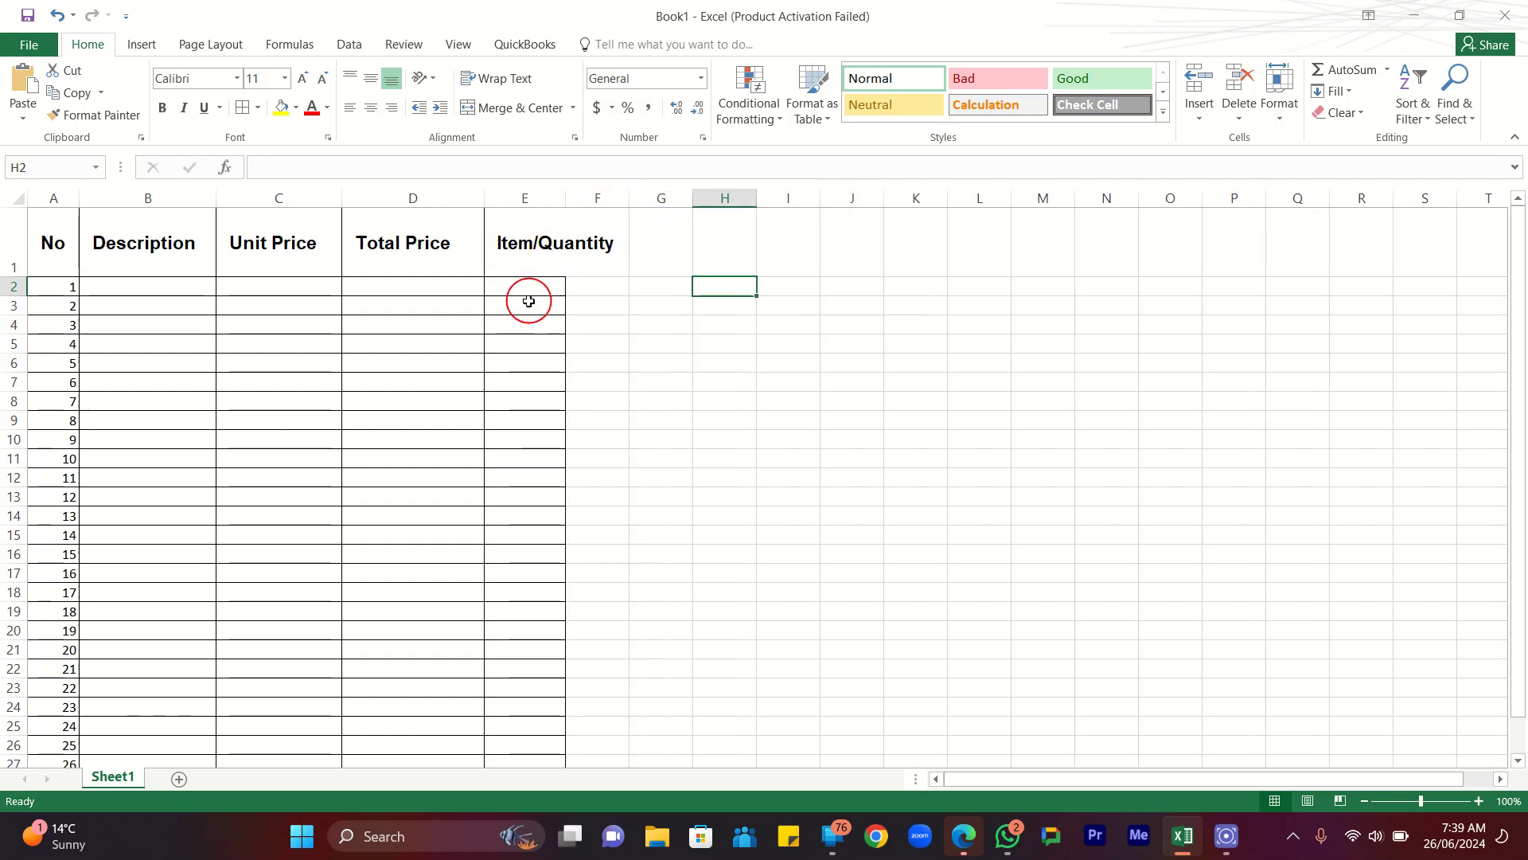
{"action": "left_click", "coordinate": [640, 263]}
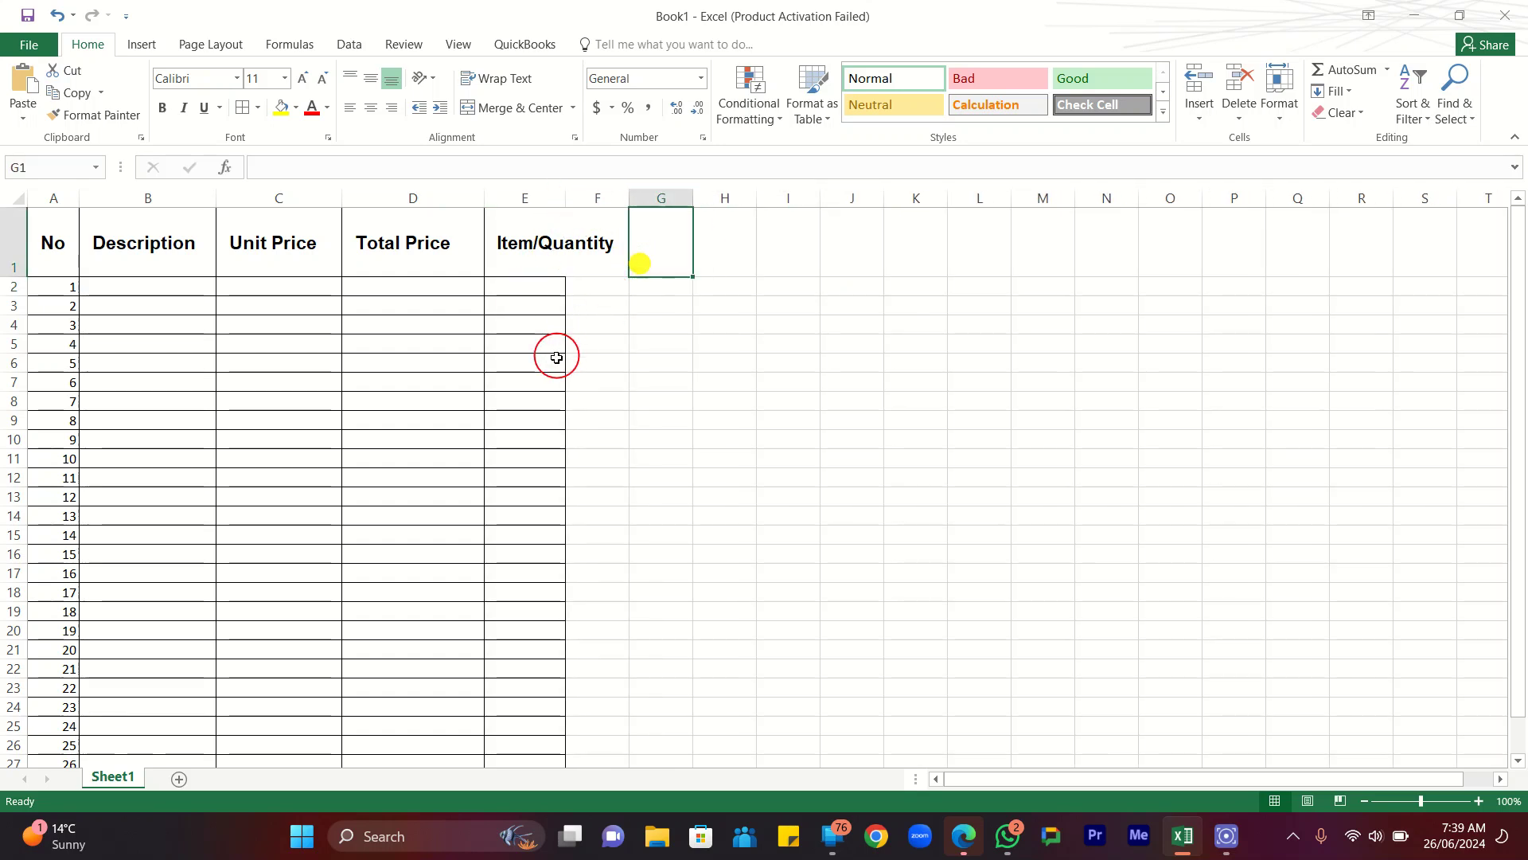
{"action": "left_click", "coordinate": [550, 250]}
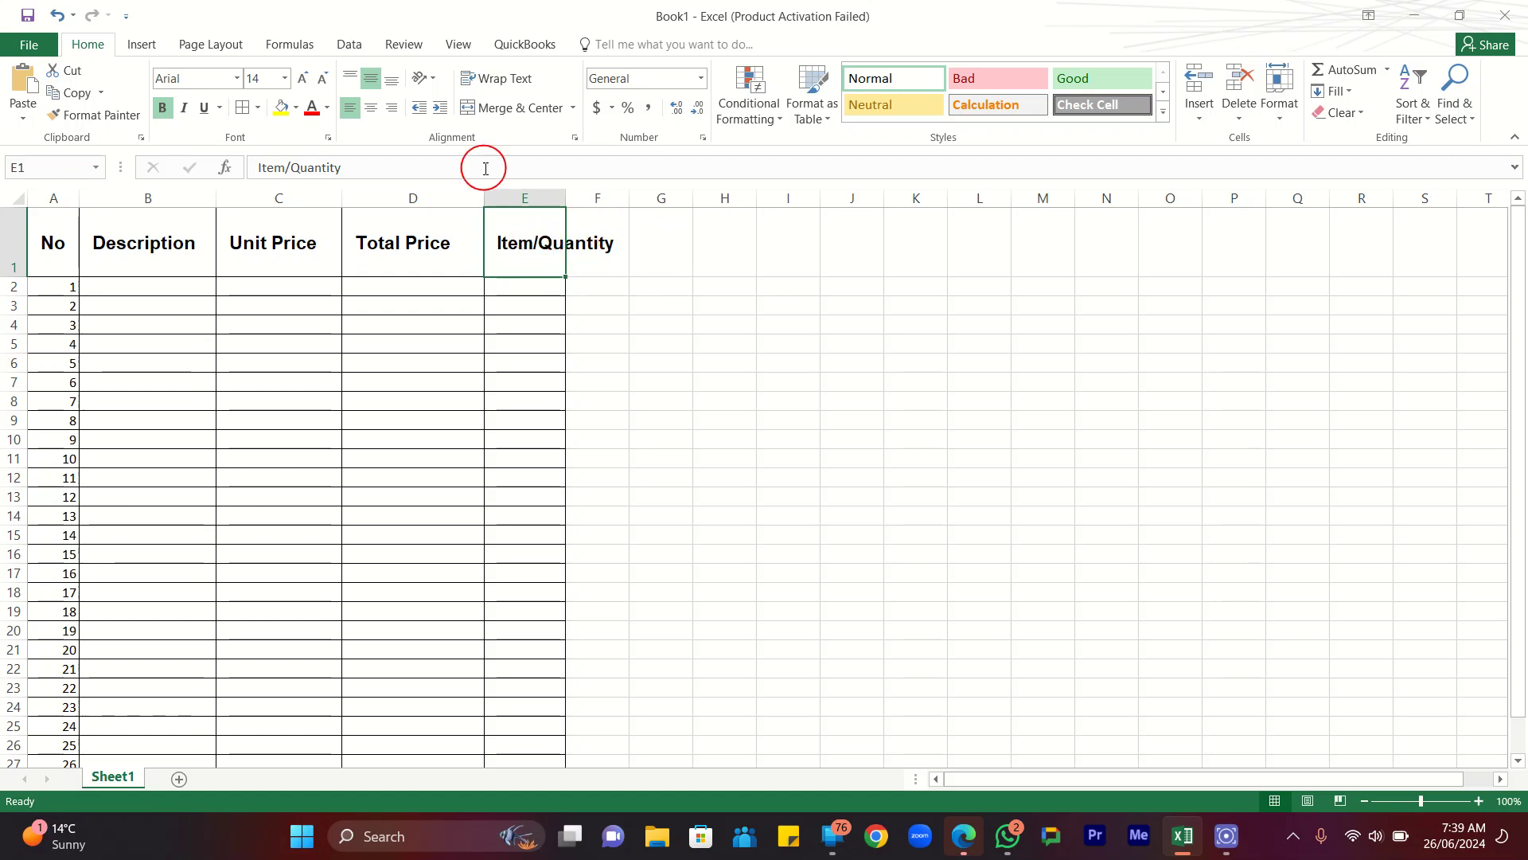
{"action": "left_click", "coordinate": [488, 79]}
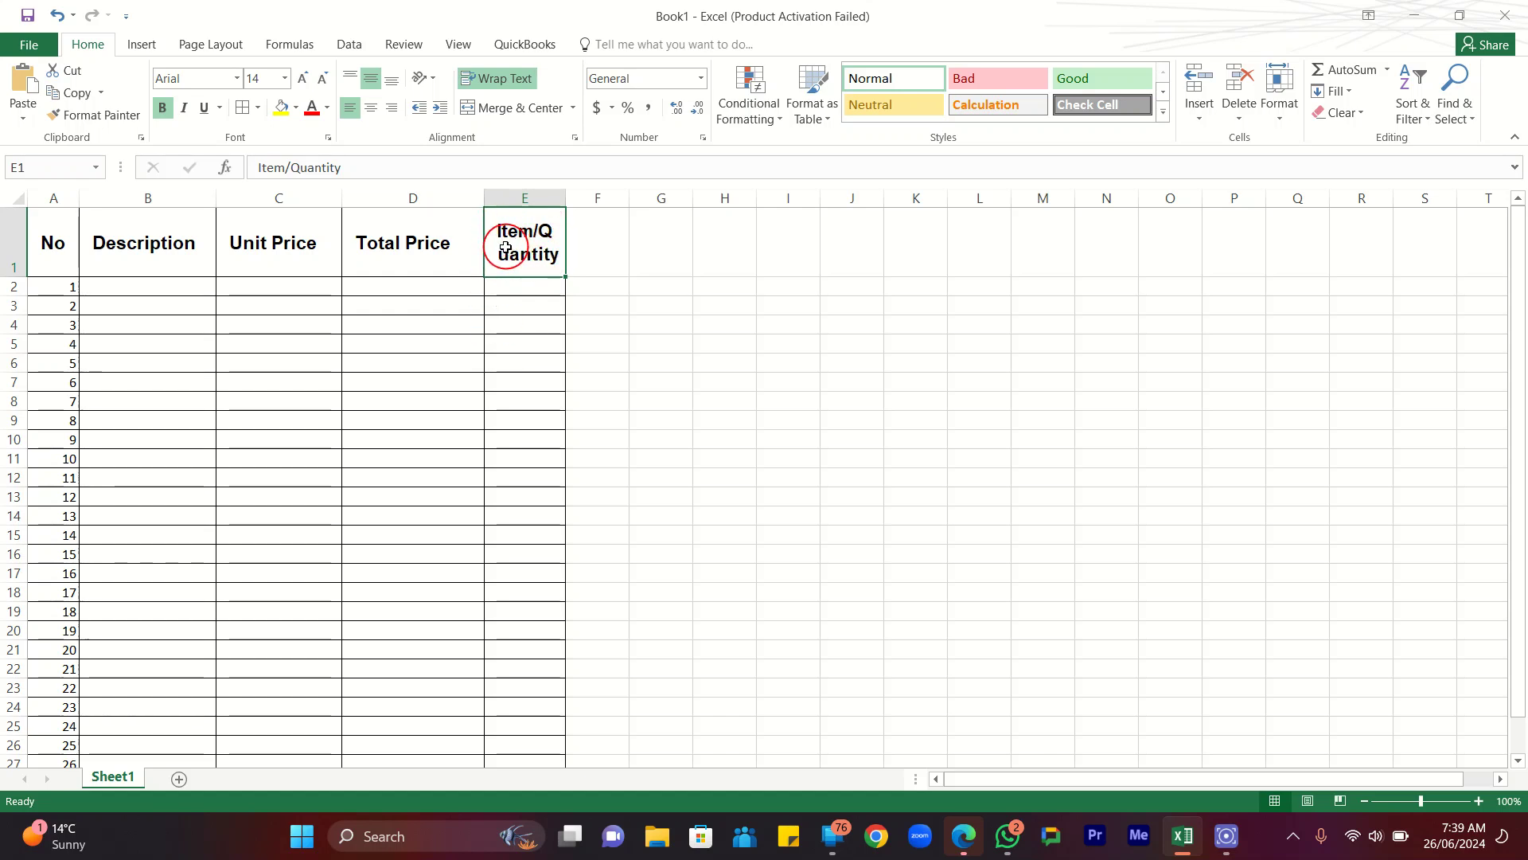
{"action": "left_click", "coordinate": [522, 364]}
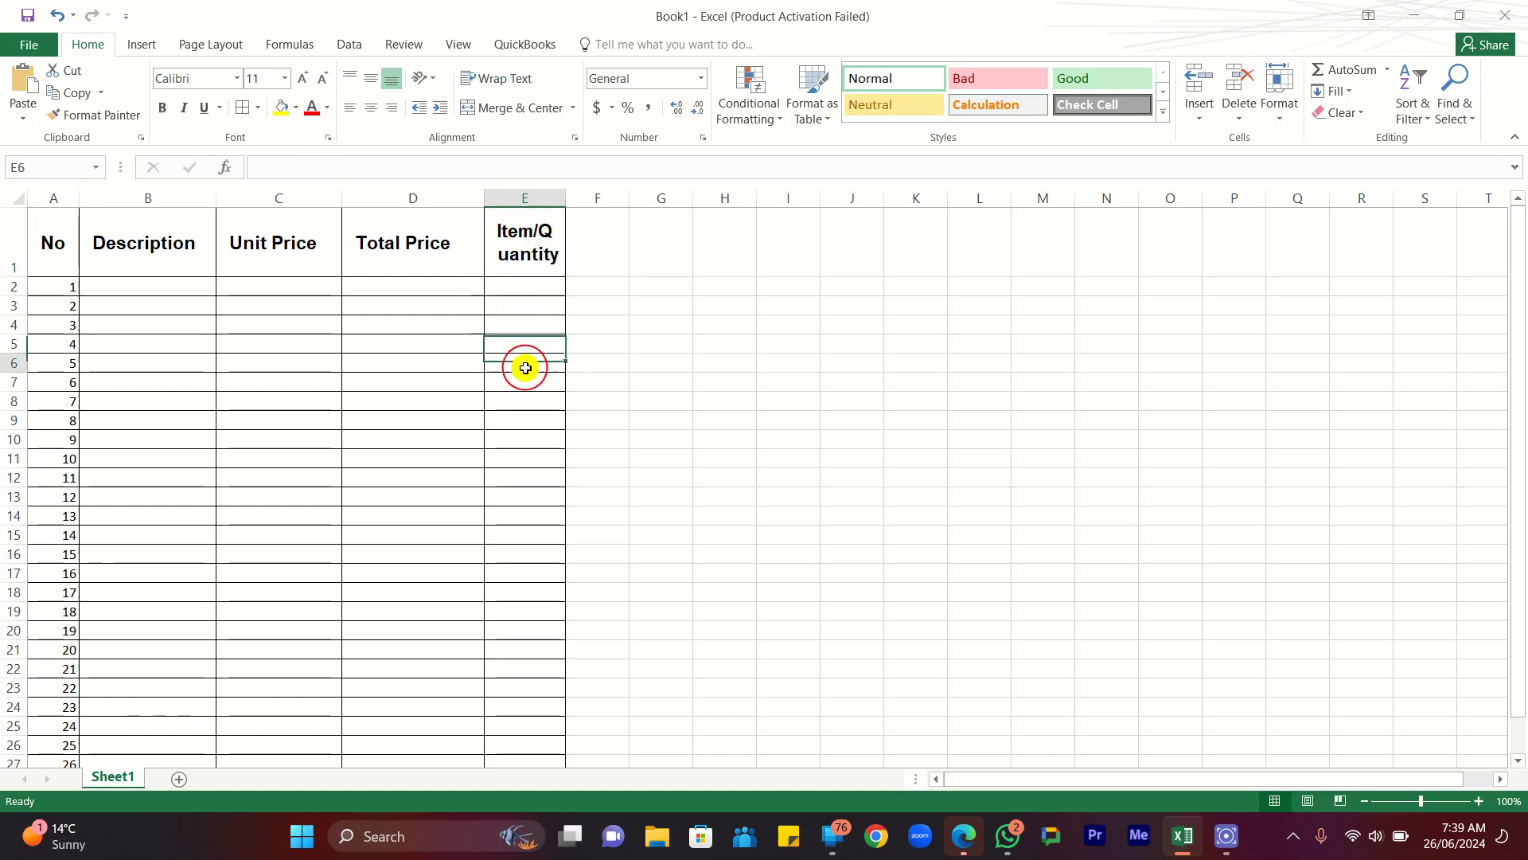
{"action": "left_click", "coordinate": [526, 236]}
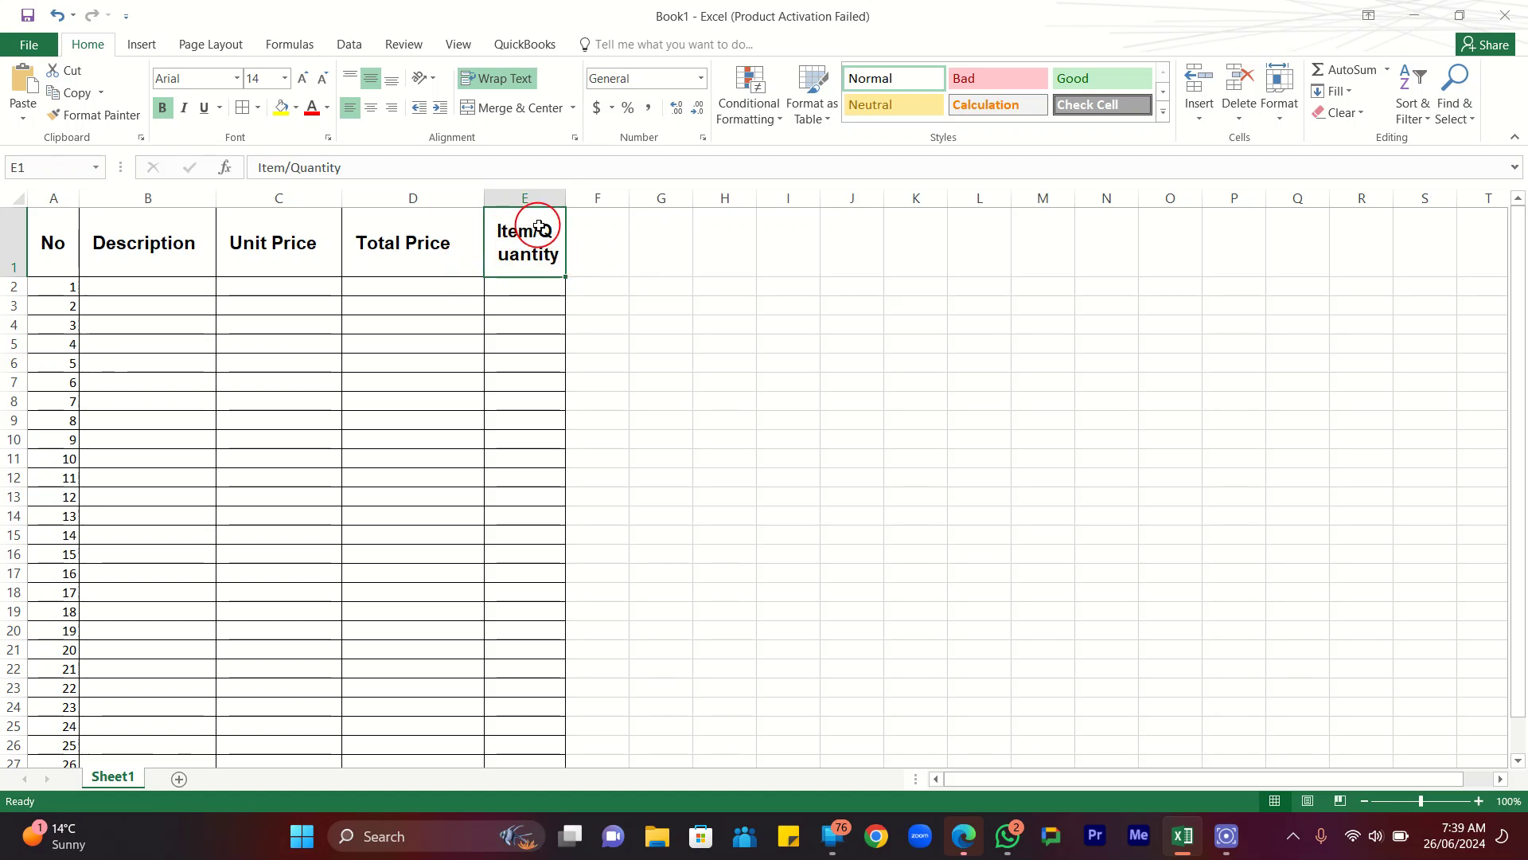
Narrow column E further in two small adjustments so the Item/Quantity heading wraps onto three lines.
{"action": "left_click_drag", "start_coordinate": [568, 203], "coordinate": [553, 202]}
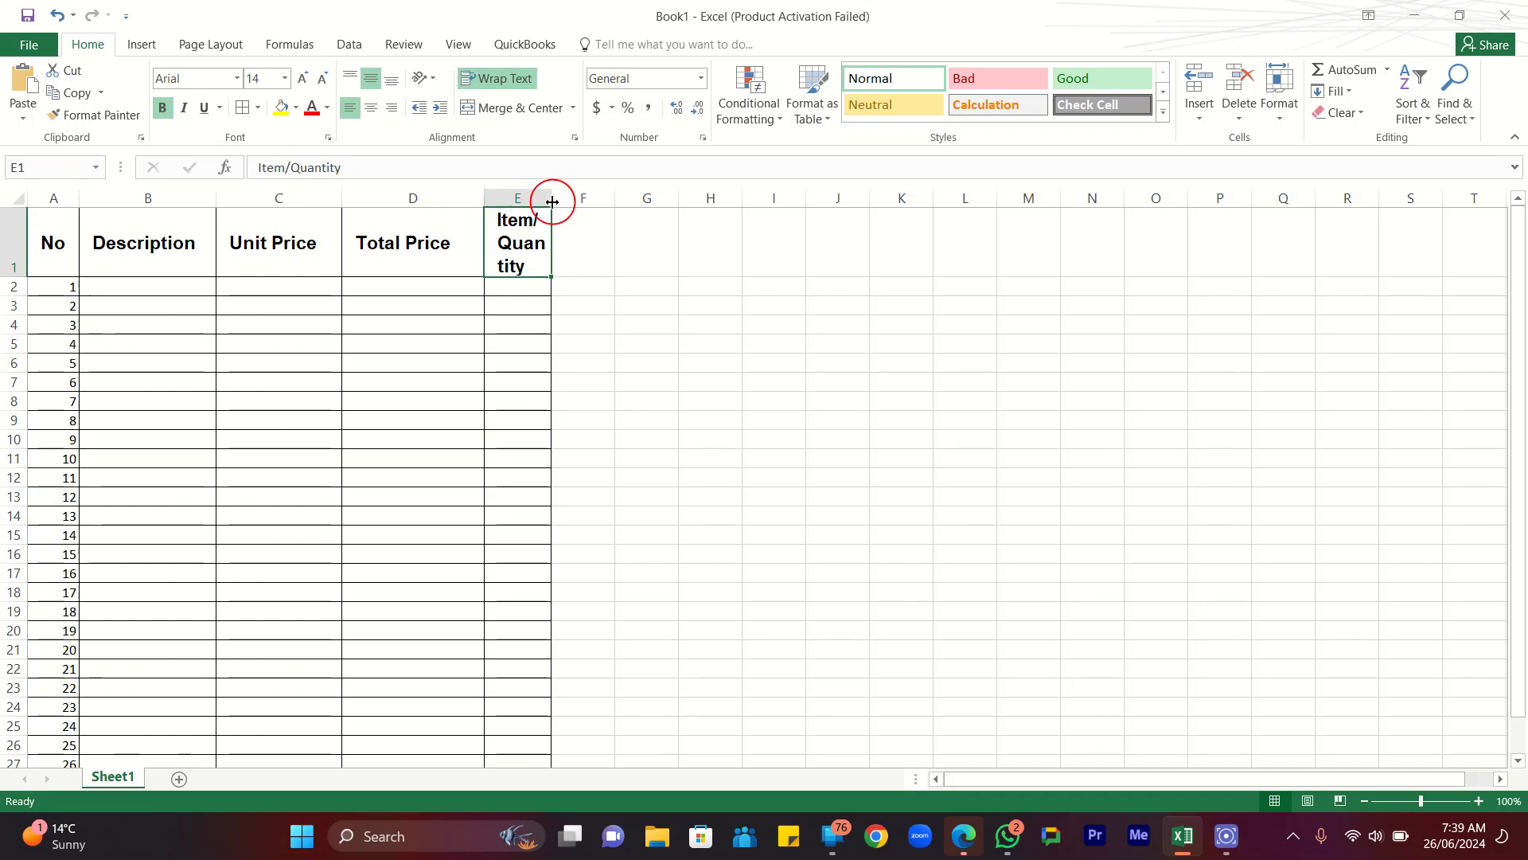
{"action": "mouse_move", "coordinate": [550, 203]}
{"action": "left_mouse_down"}
{"action": "mouse_move", "coordinate": [573, 202]}
{"action": "mouse_move", "coordinate": [529, 195]}
{"action": "mouse_move", "coordinate": [543, 195]}
{"action": "left_mouse_up"}
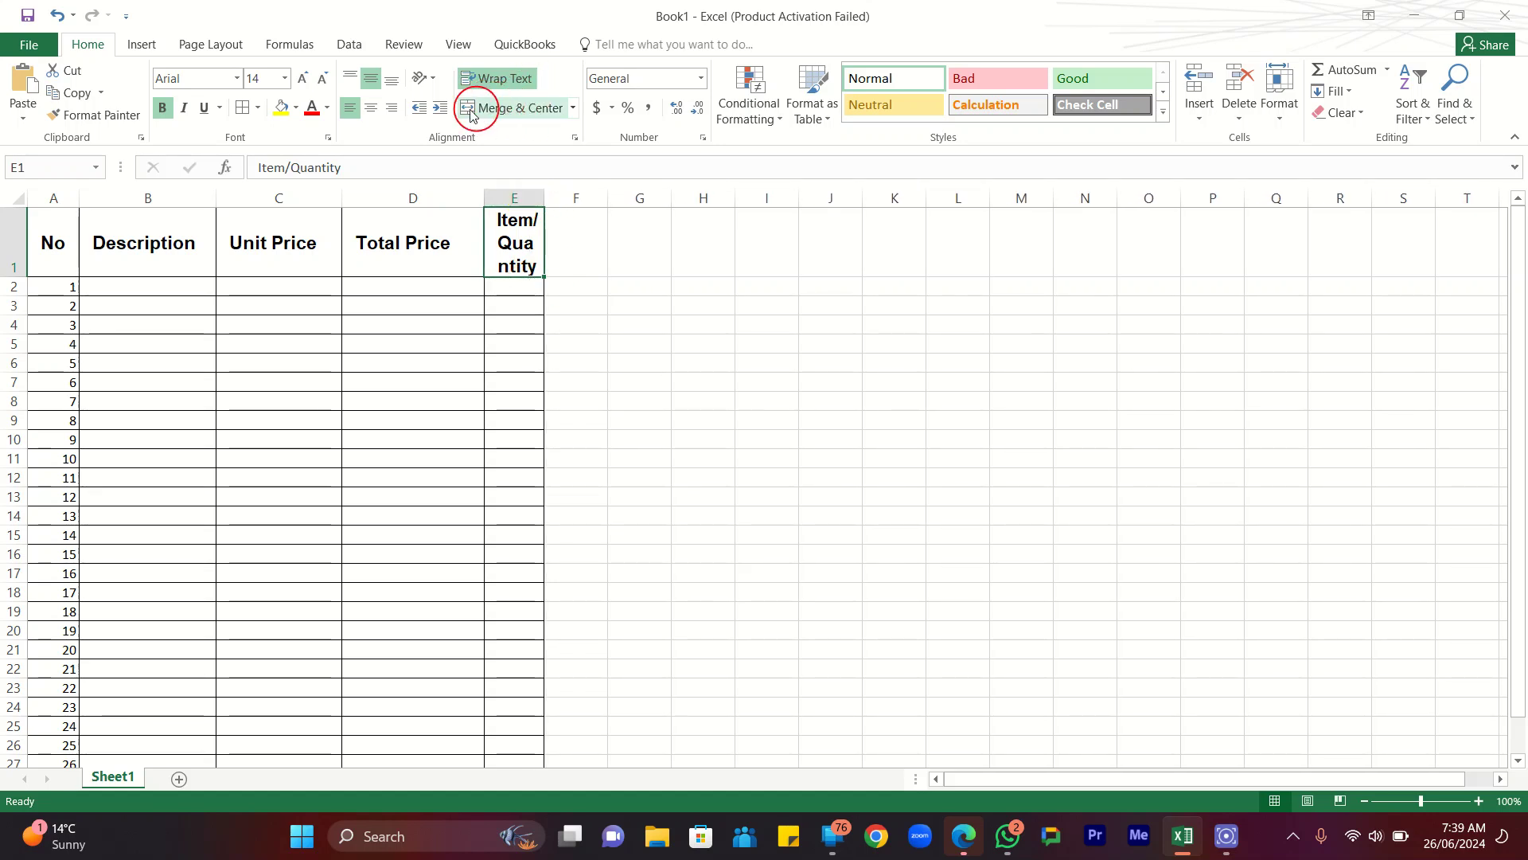
{"action": "left_click", "coordinate": [661, 388]}
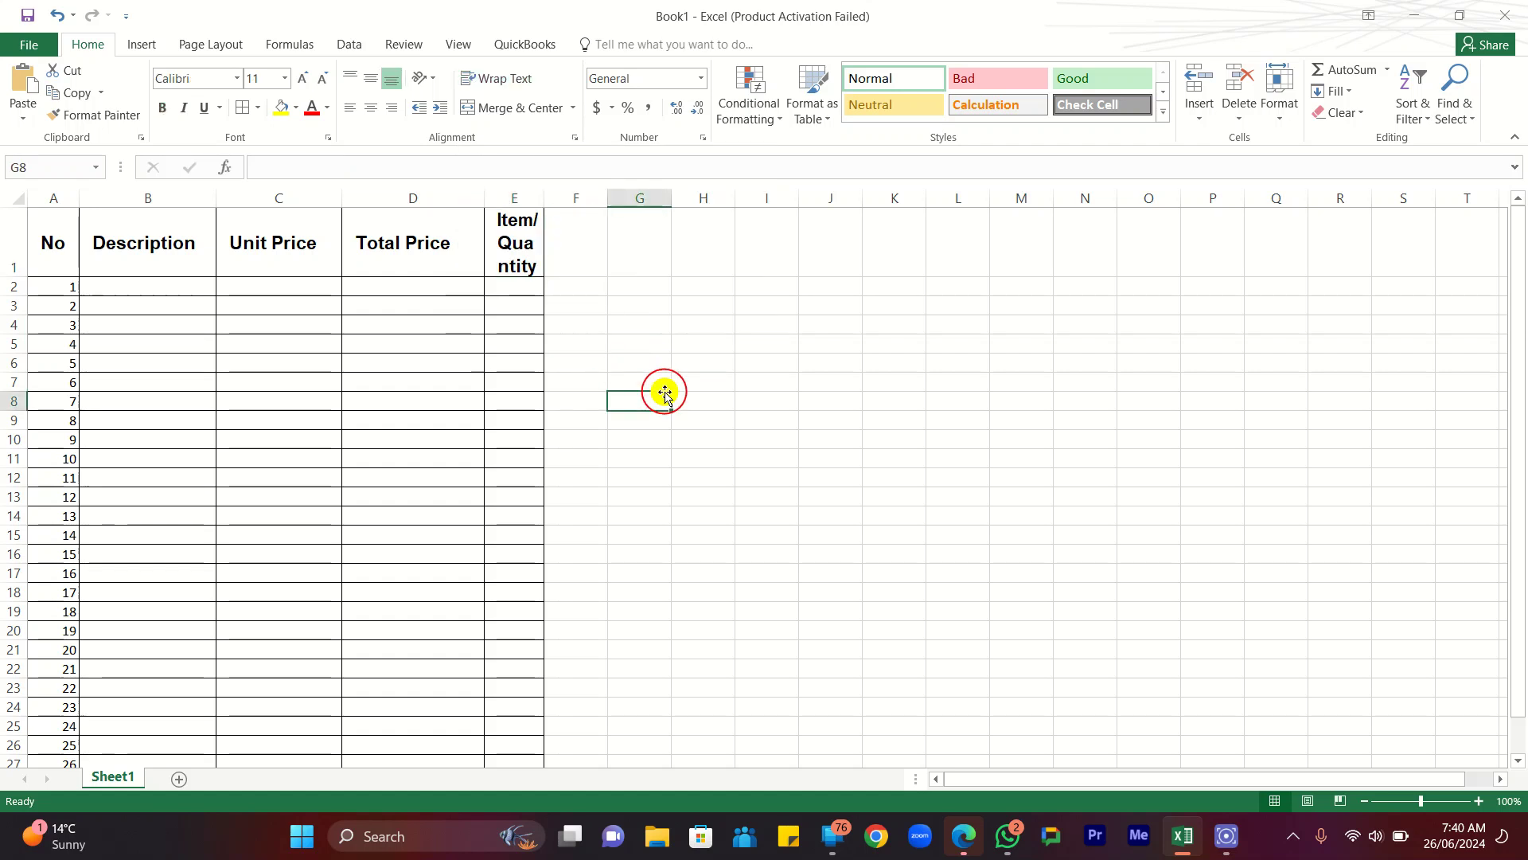
Merge and centre E1 with F1 so the Item/Quantity heading spans both columns on one line.
{"action": "left_click", "coordinate": [593, 241]}
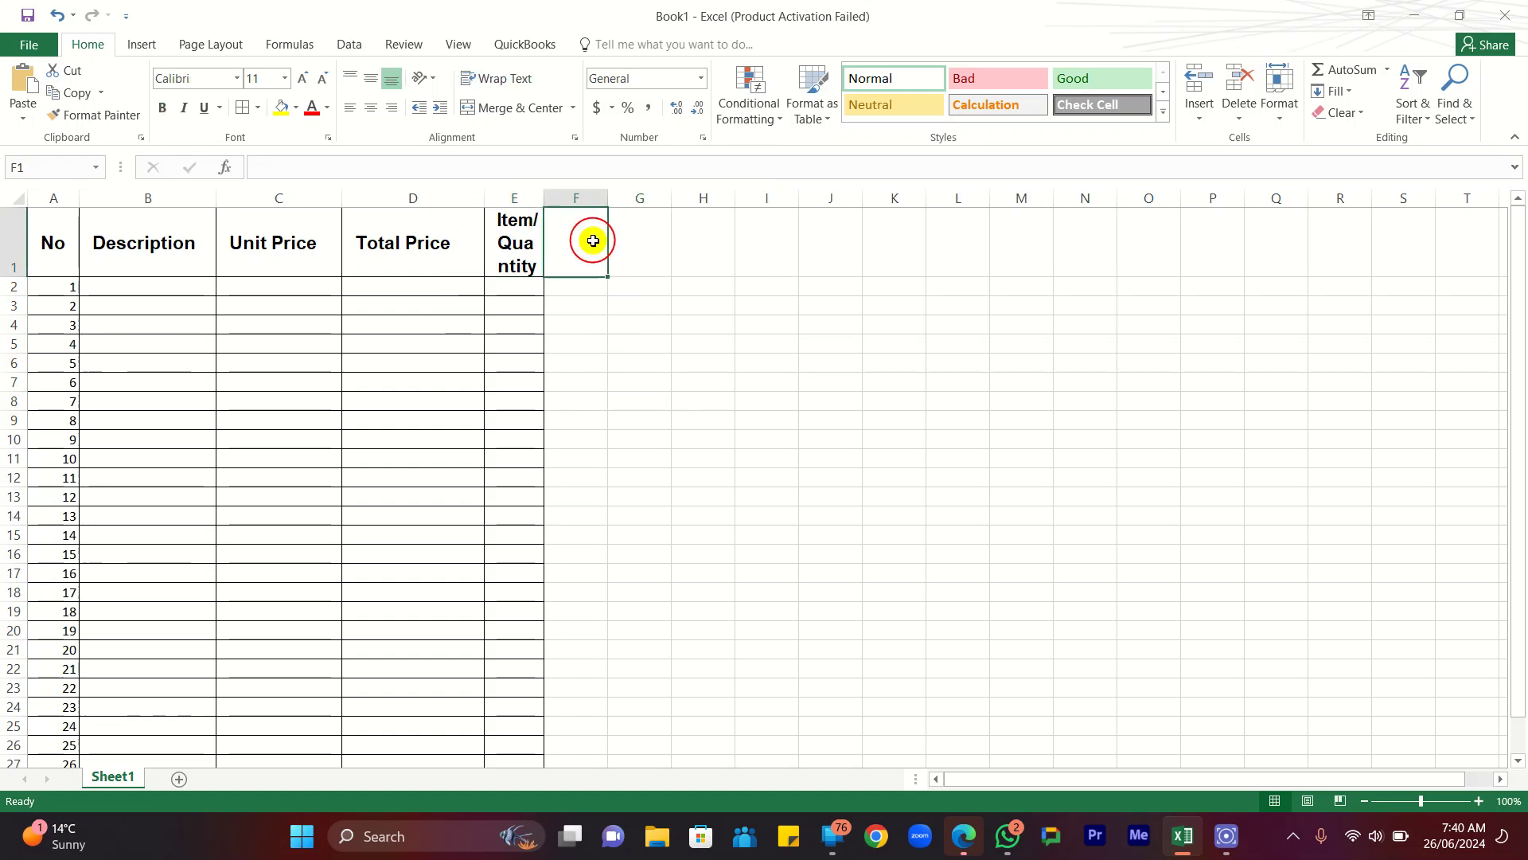
{"action": "left_click_drag", "start_coordinate": [523, 237], "coordinate": [566, 239]}
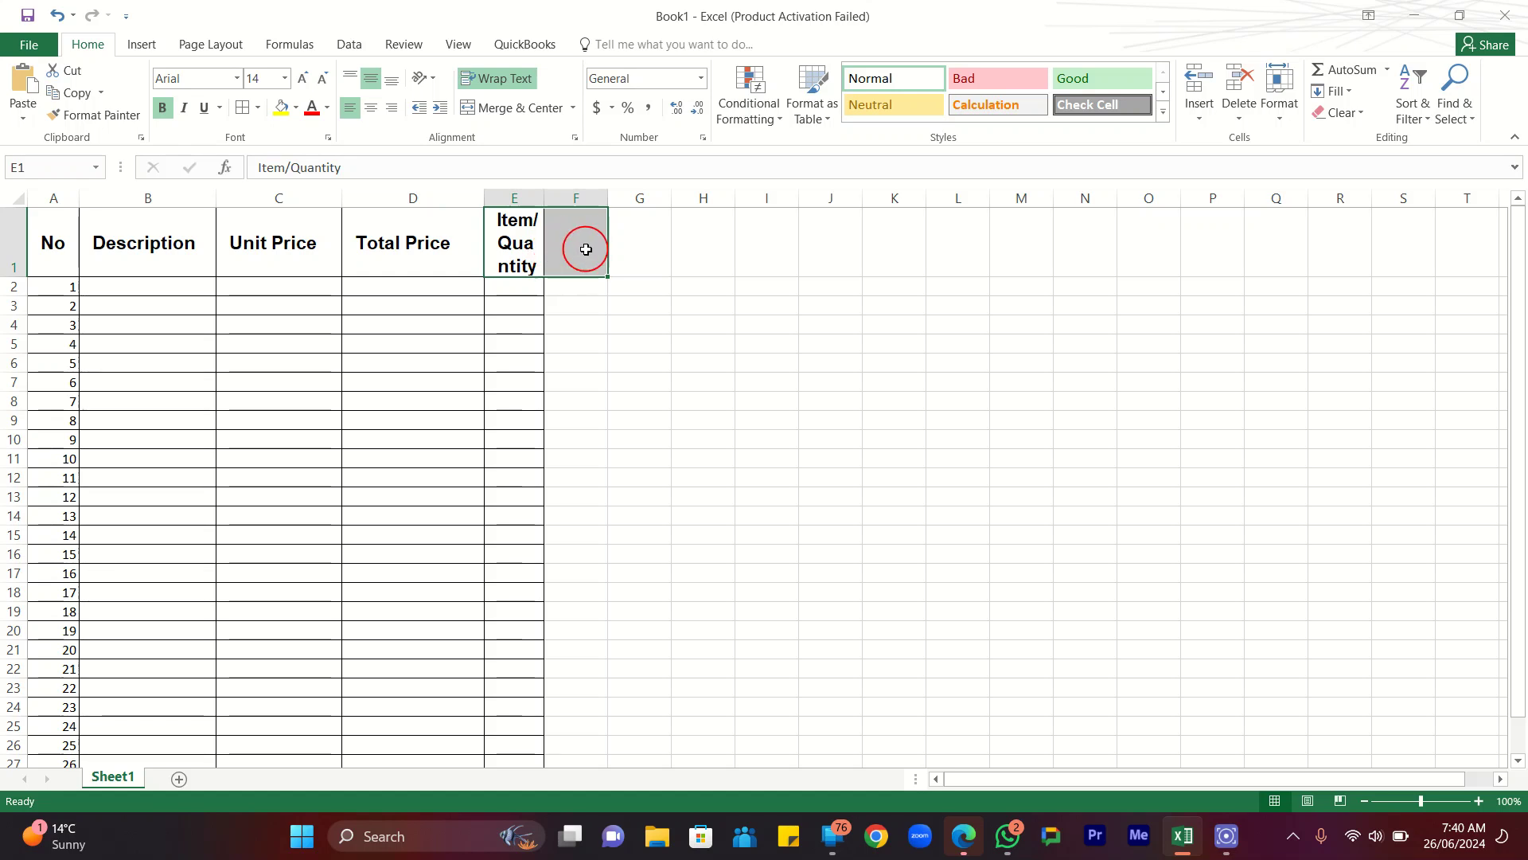
{"action": "left_click", "coordinate": [509, 345]}
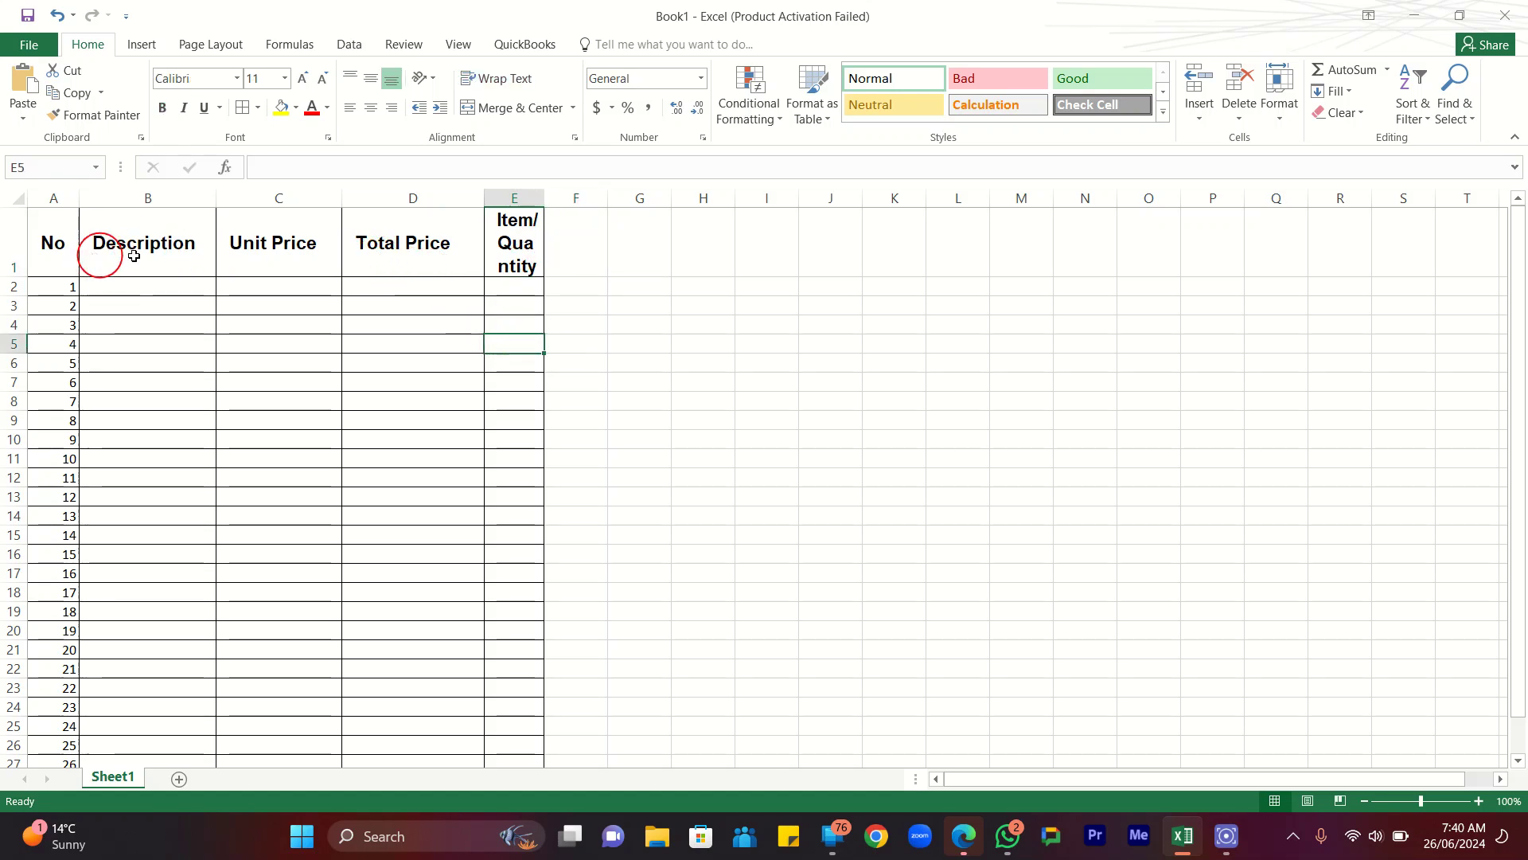
{"action": "left_click_drag", "start_coordinate": [532, 239], "coordinate": [586, 237]}
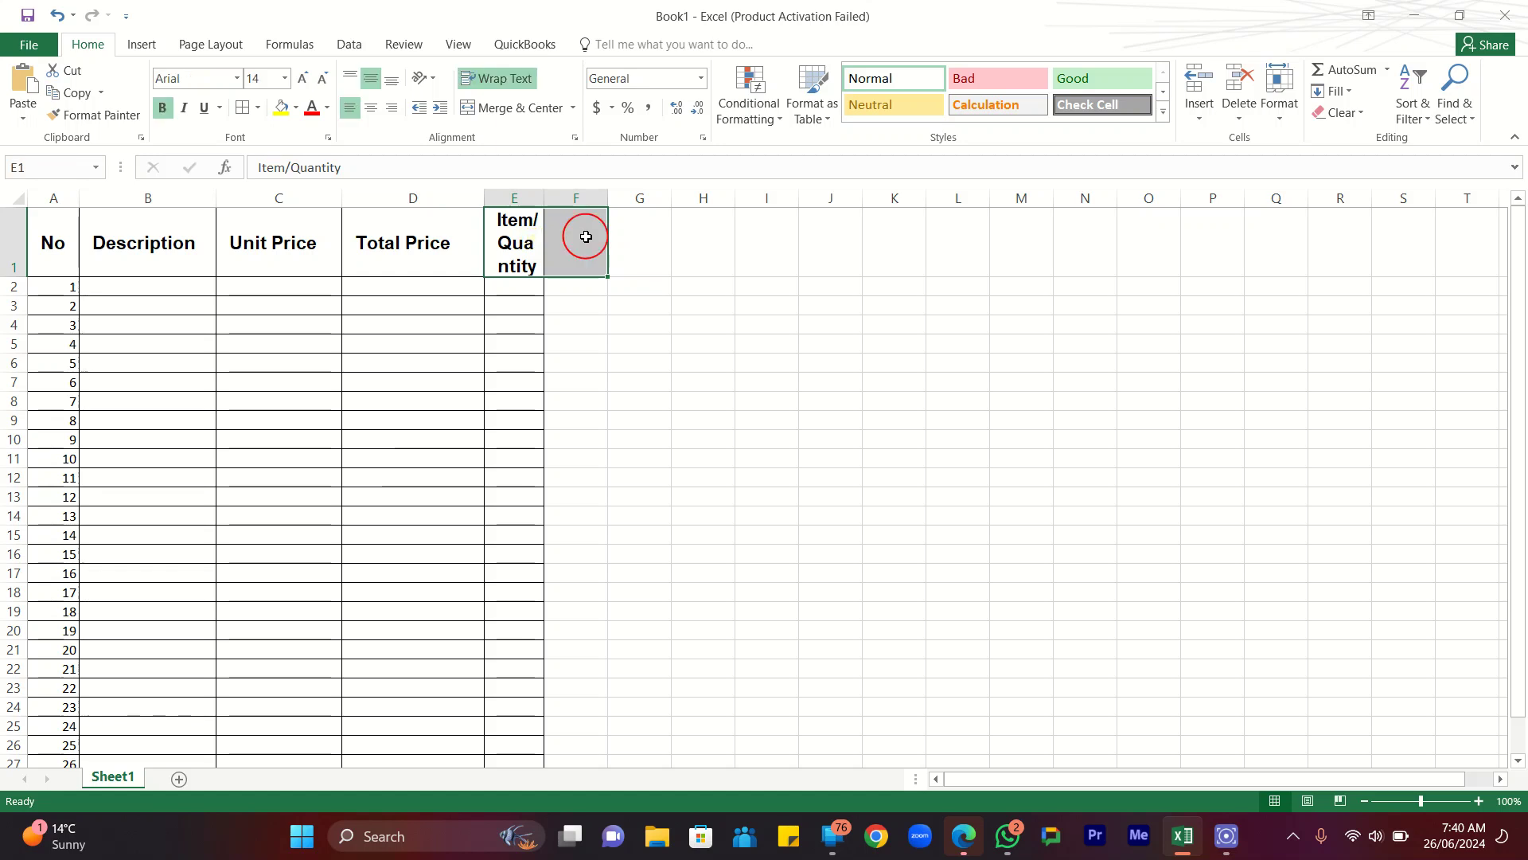
{"action": "left_click", "coordinate": [513, 112]}
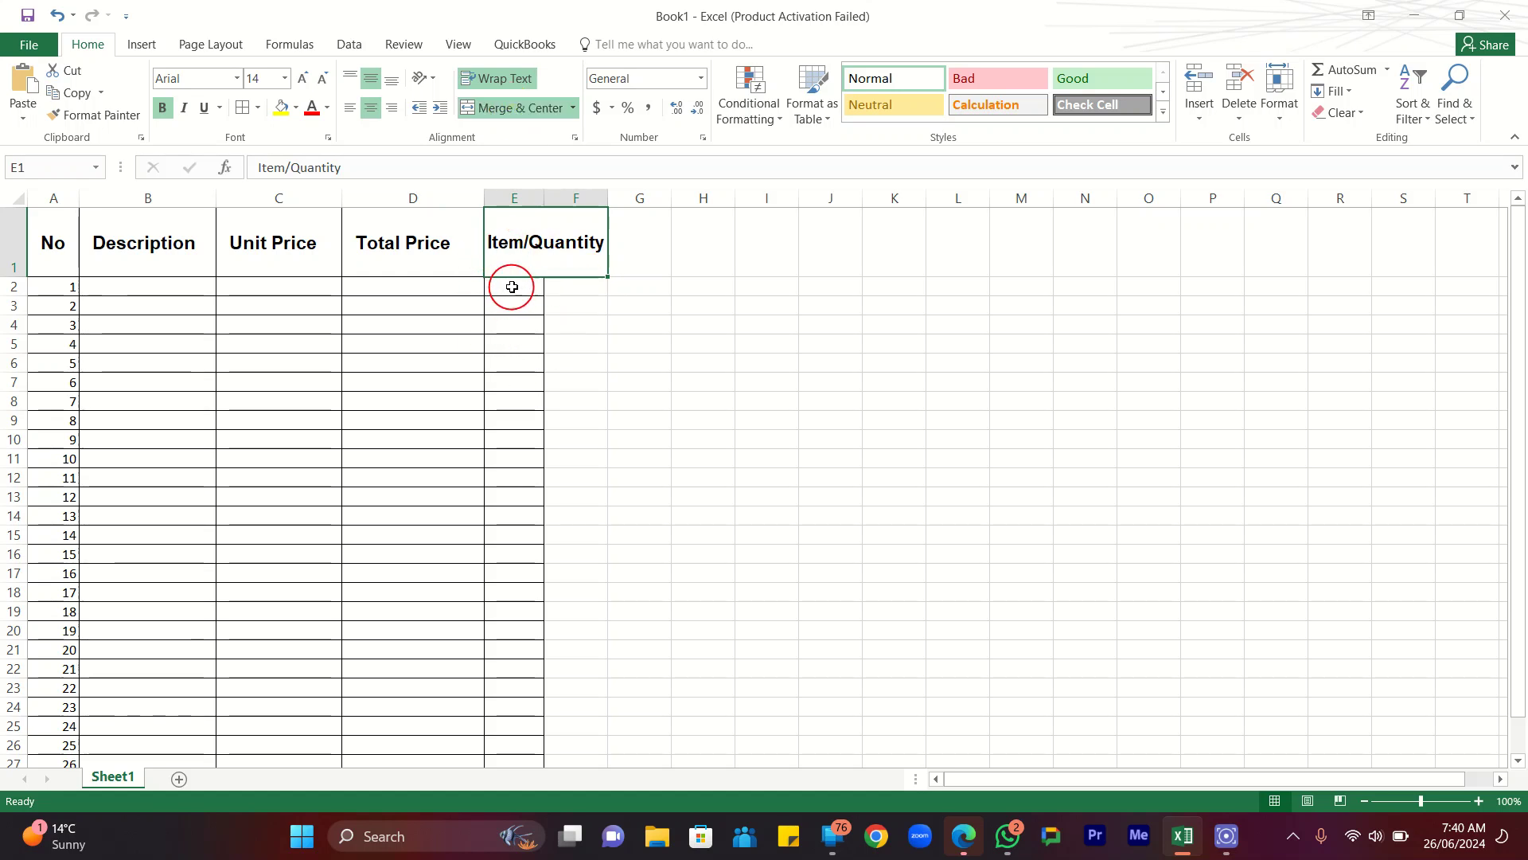
Try merging and centring the range E2 to F31 below the Item/Quantity heading, and undo that merge.
{"action": "left_click_drag", "start_coordinate": [514, 287], "coordinate": [559, 562]}
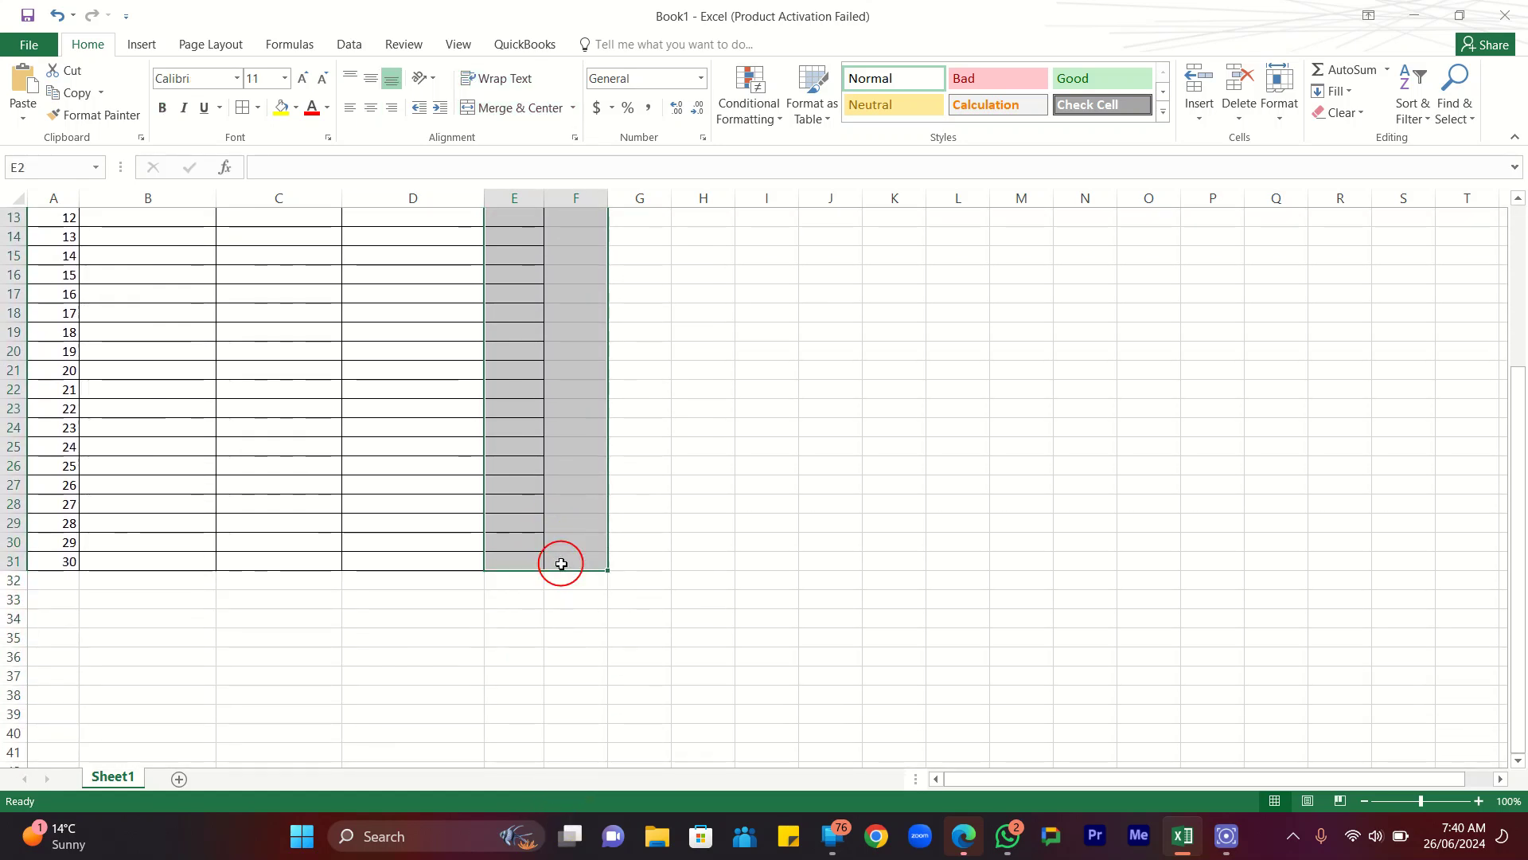
{"action": "left_click", "coordinate": [514, 104]}
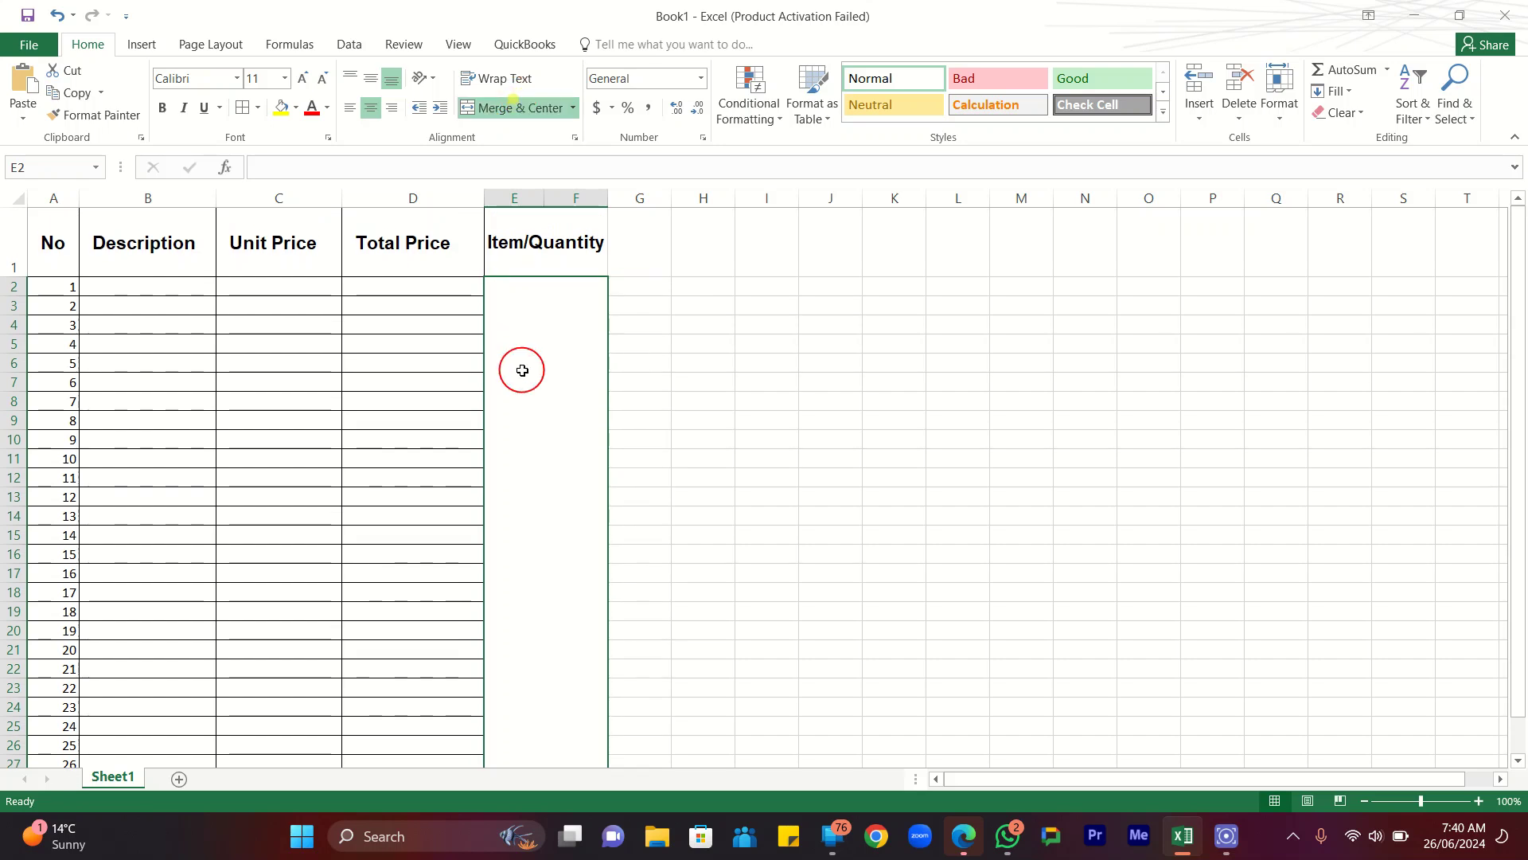
{"action": "left_click_drag", "start_coordinate": [690, 382], "coordinate": [728, 382]}
{"action": "left_click", "coordinate": [728, 382]}
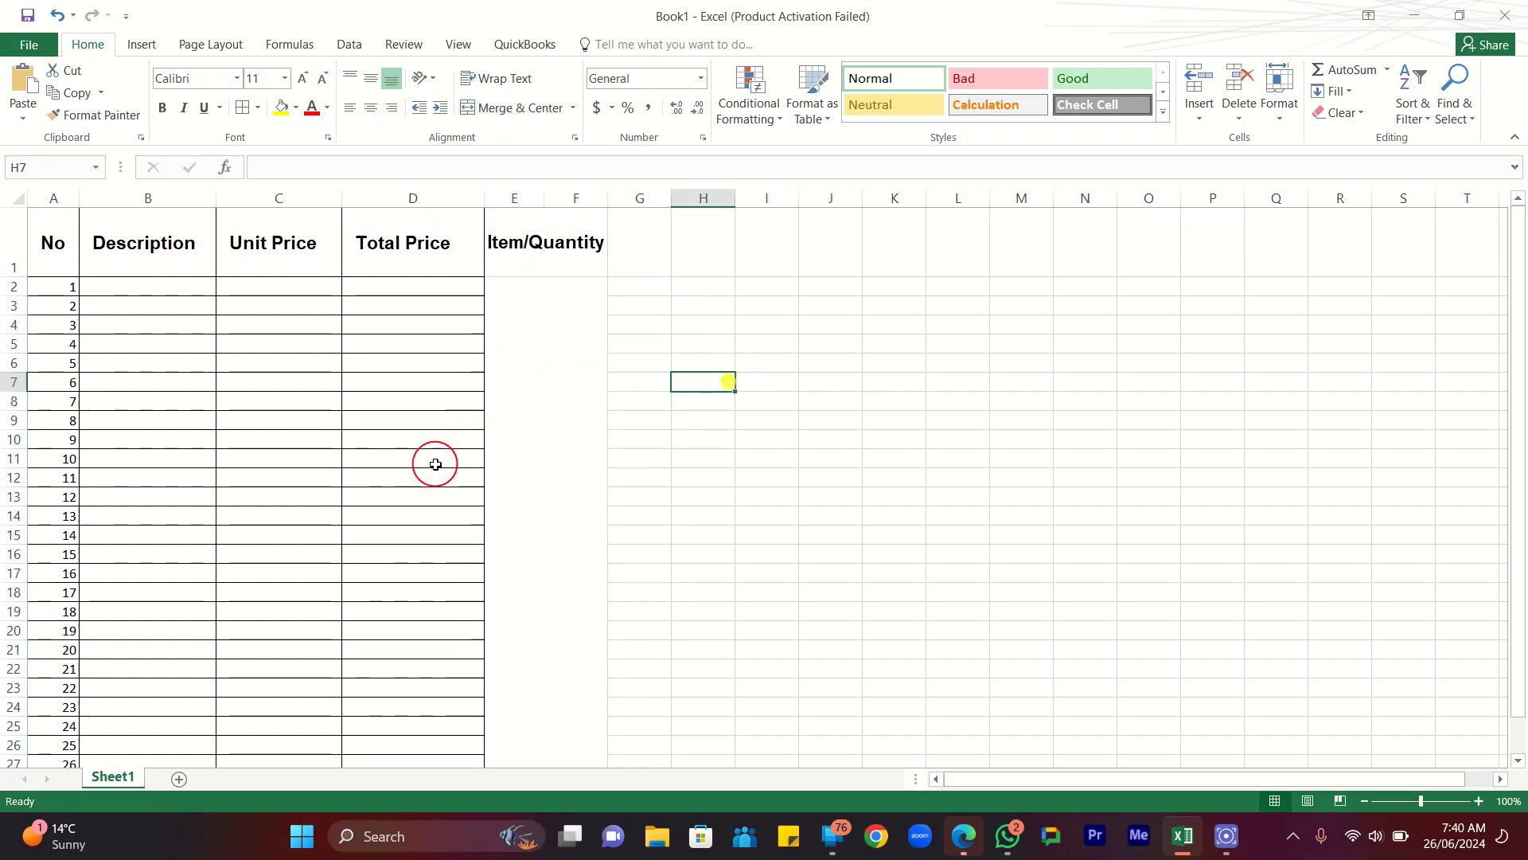
{"action": "left_click", "coordinate": [381, 454]}
{"action": "left_click", "coordinate": [529, 325]}
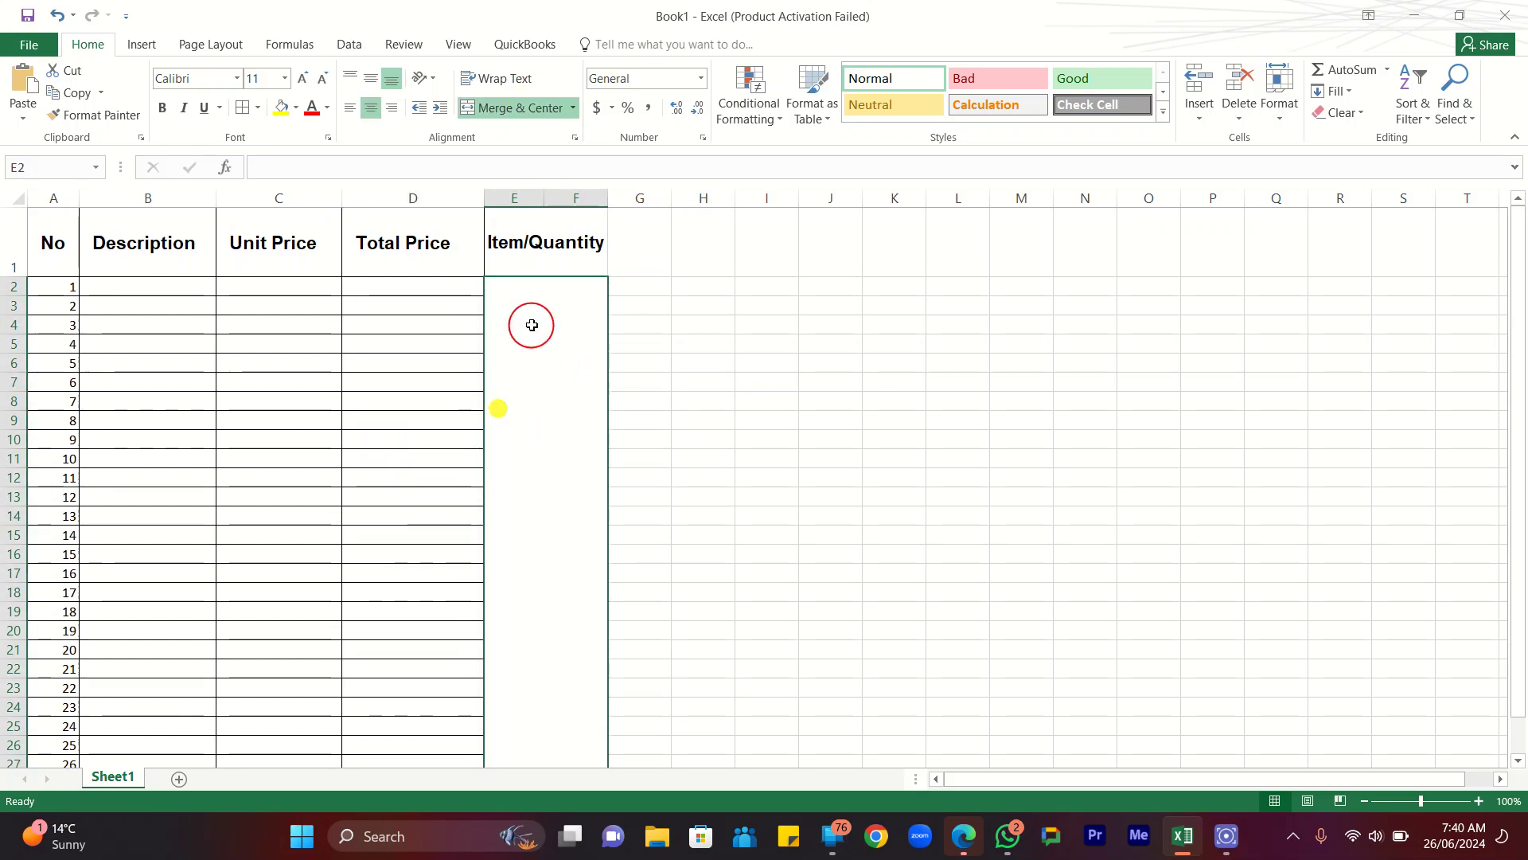
{"action": "left_click", "coordinate": [58, 15]}
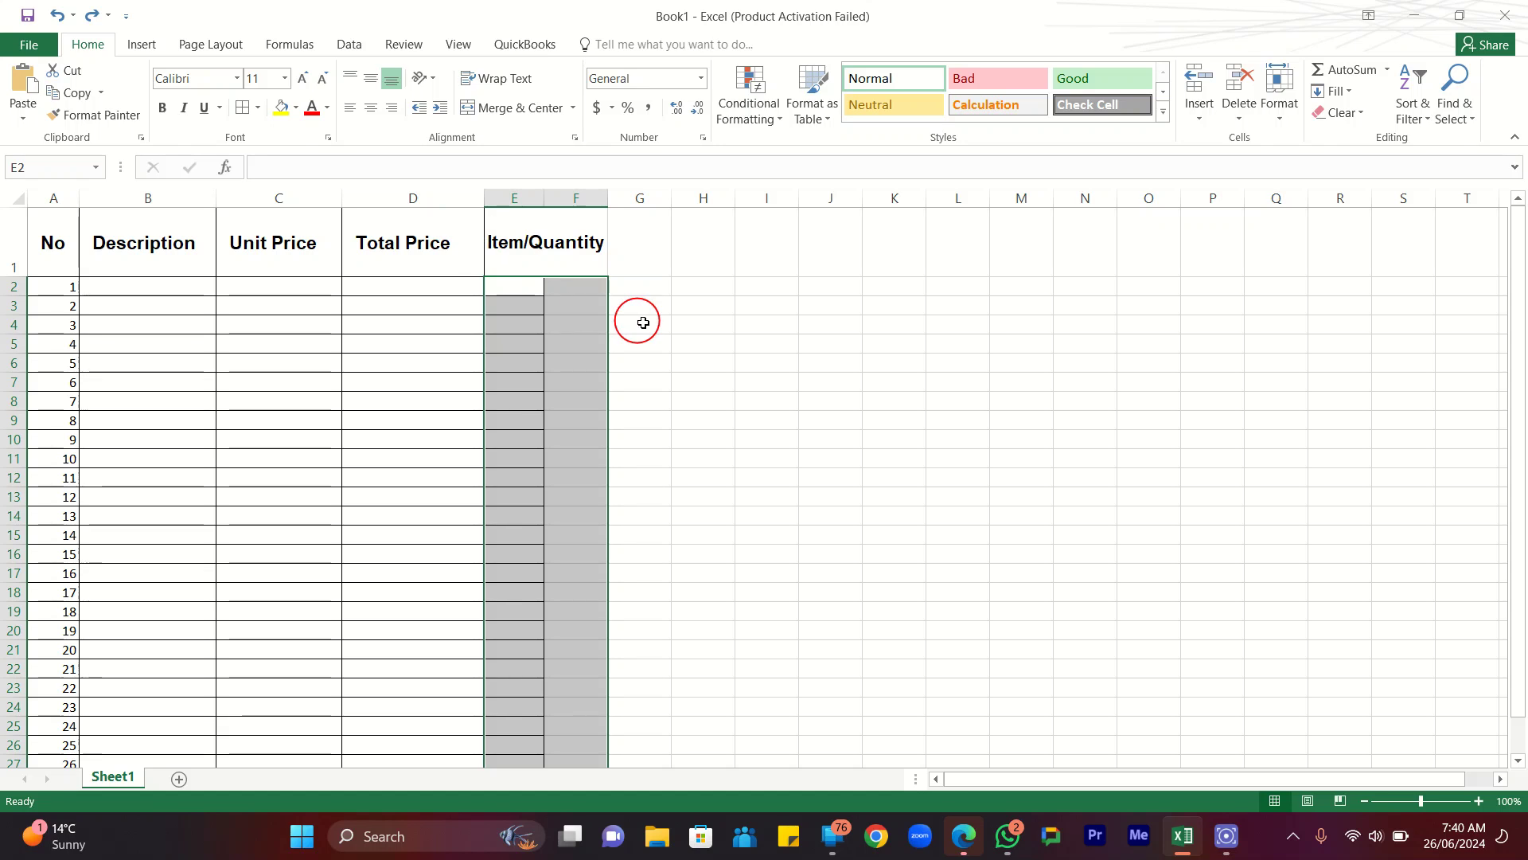
{"action": "left_click", "coordinate": [675, 331]}
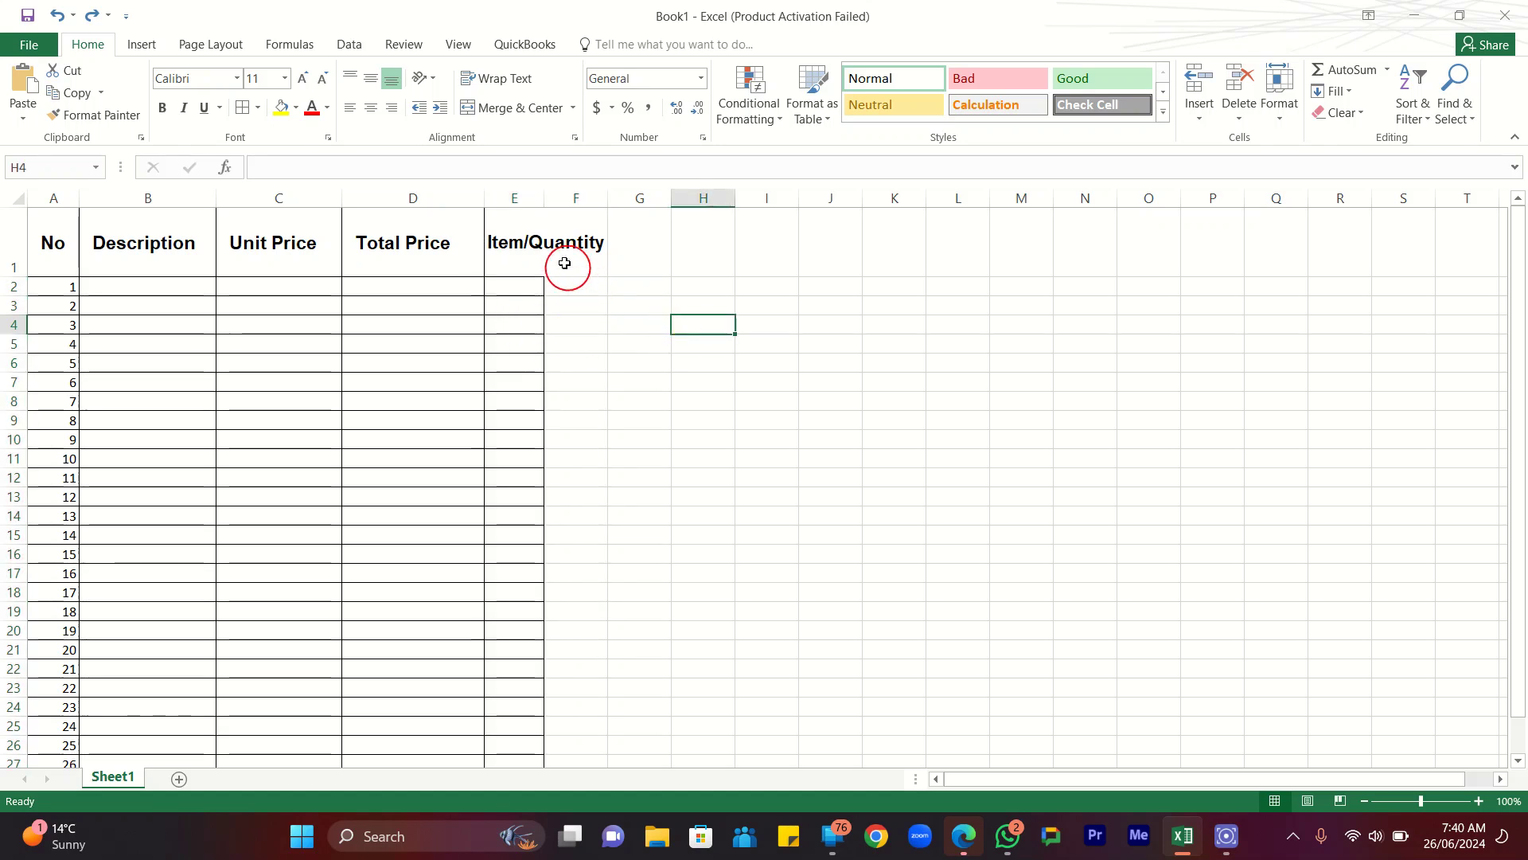
Unmerge the Item/Quantity heading spanning E1 and F1, leaving its text wrapped in E1.
{"action": "left_click", "coordinate": [519, 231]}
{"action": "left_click", "coordinate": [521, 78]}
{"action": "left_click", "coordinate": [528, 111]}
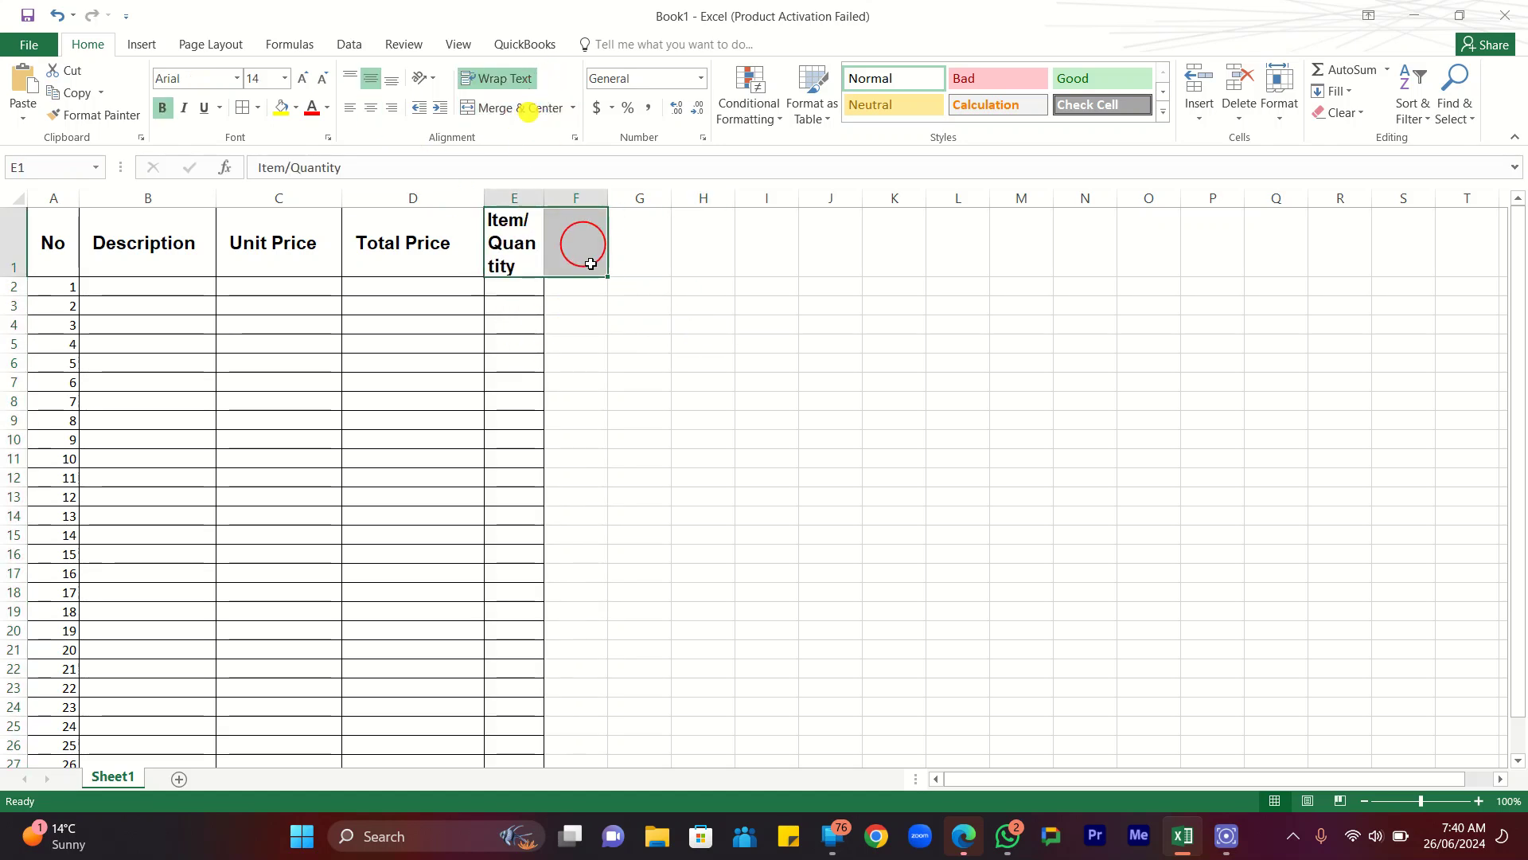
{"action": "left_click", "coordinate": [709, 305]}
Reapply the cell borders to the Item/Quantity heading in E1.
{"action": "left_click", "coordinate": [526, 230]}
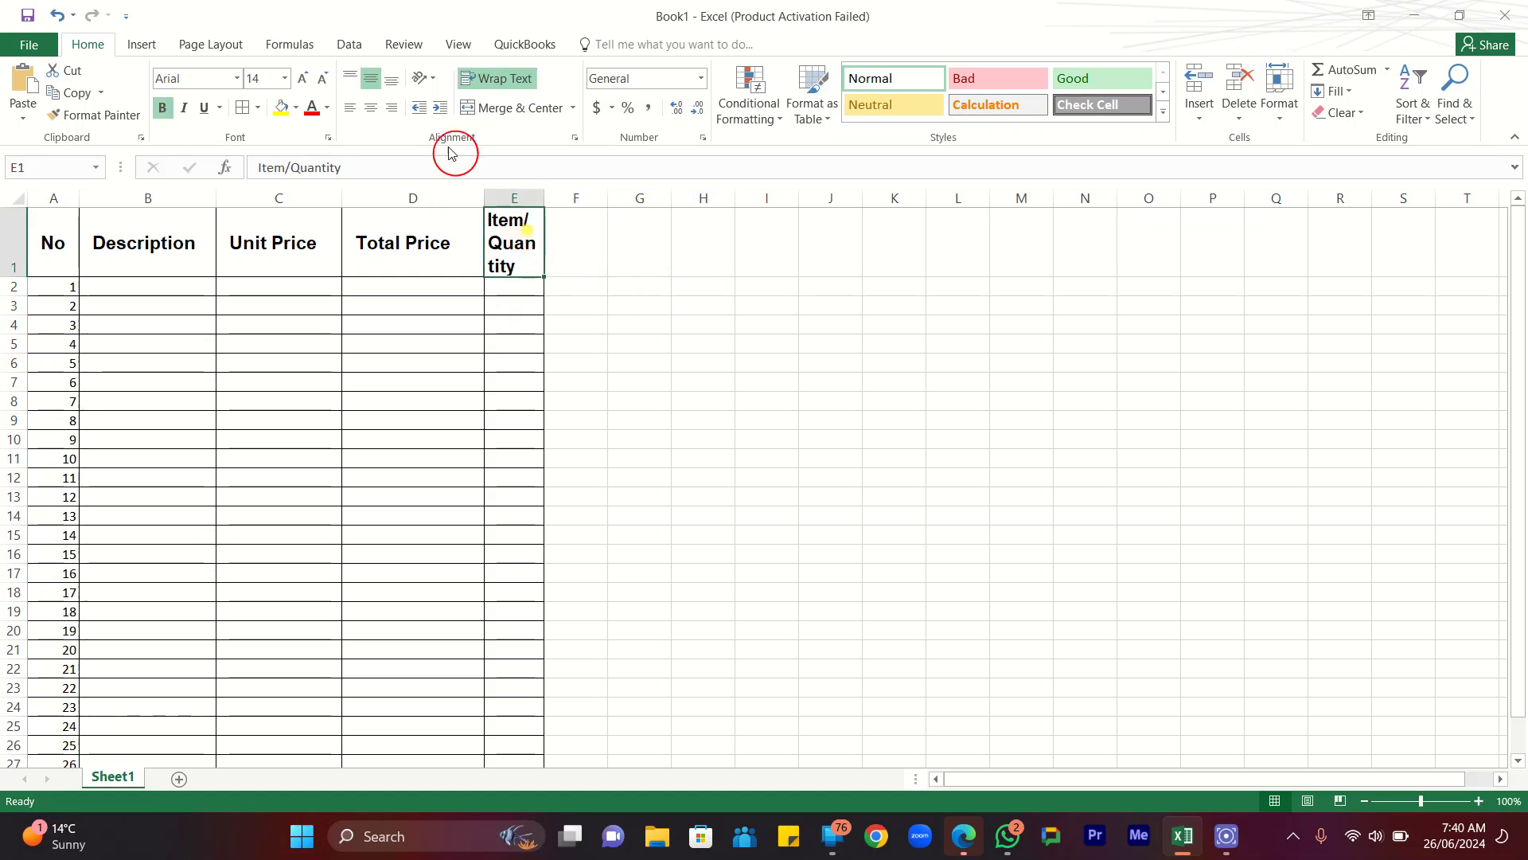
{"action": "left_click", "coordinate": [237, 110]}
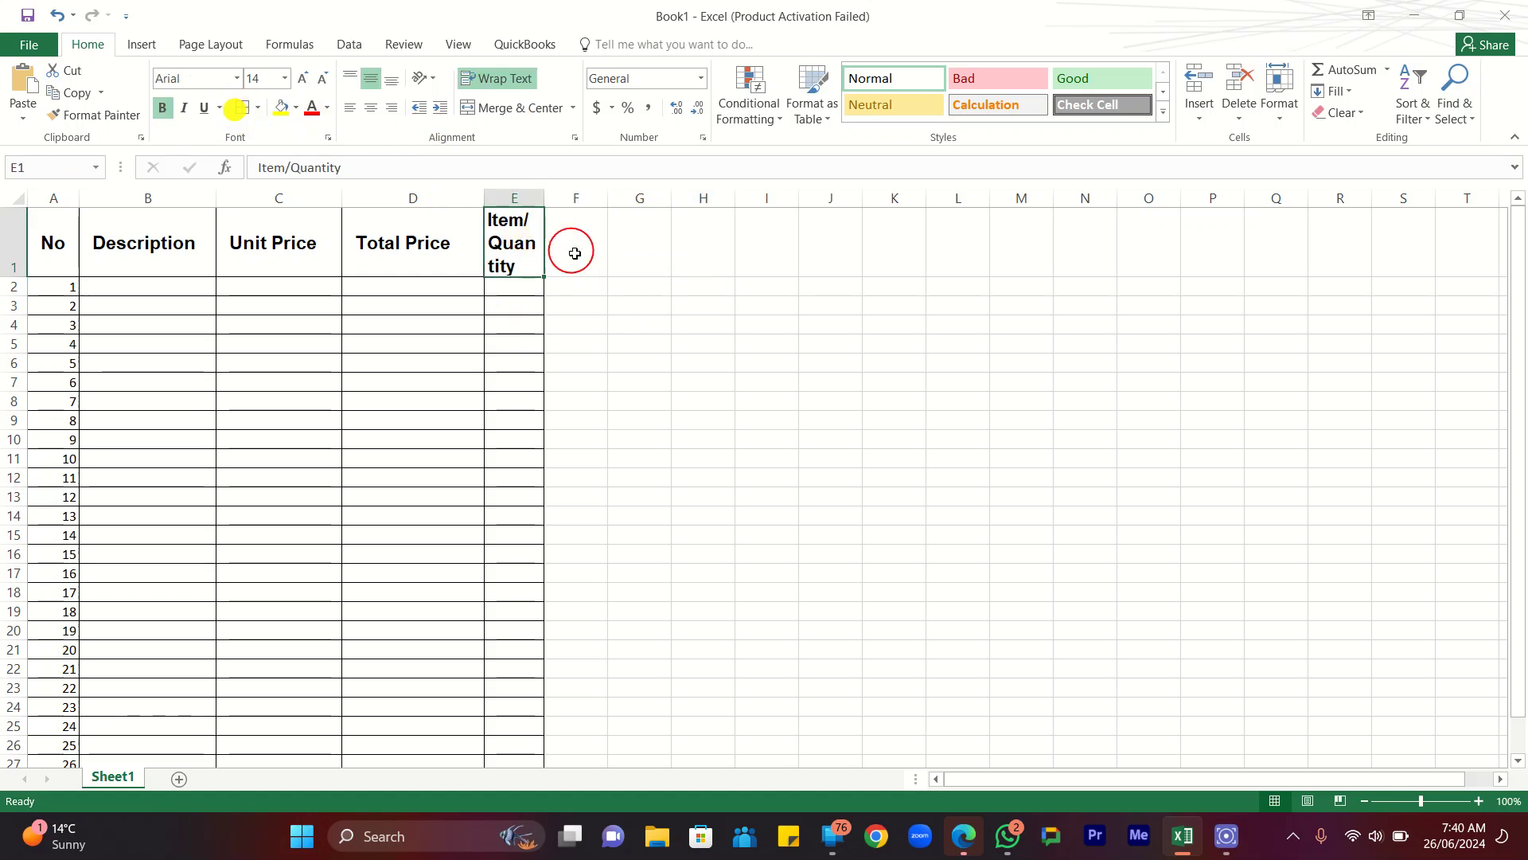
{"action": "left_click", "coordinate": [703, 309]}
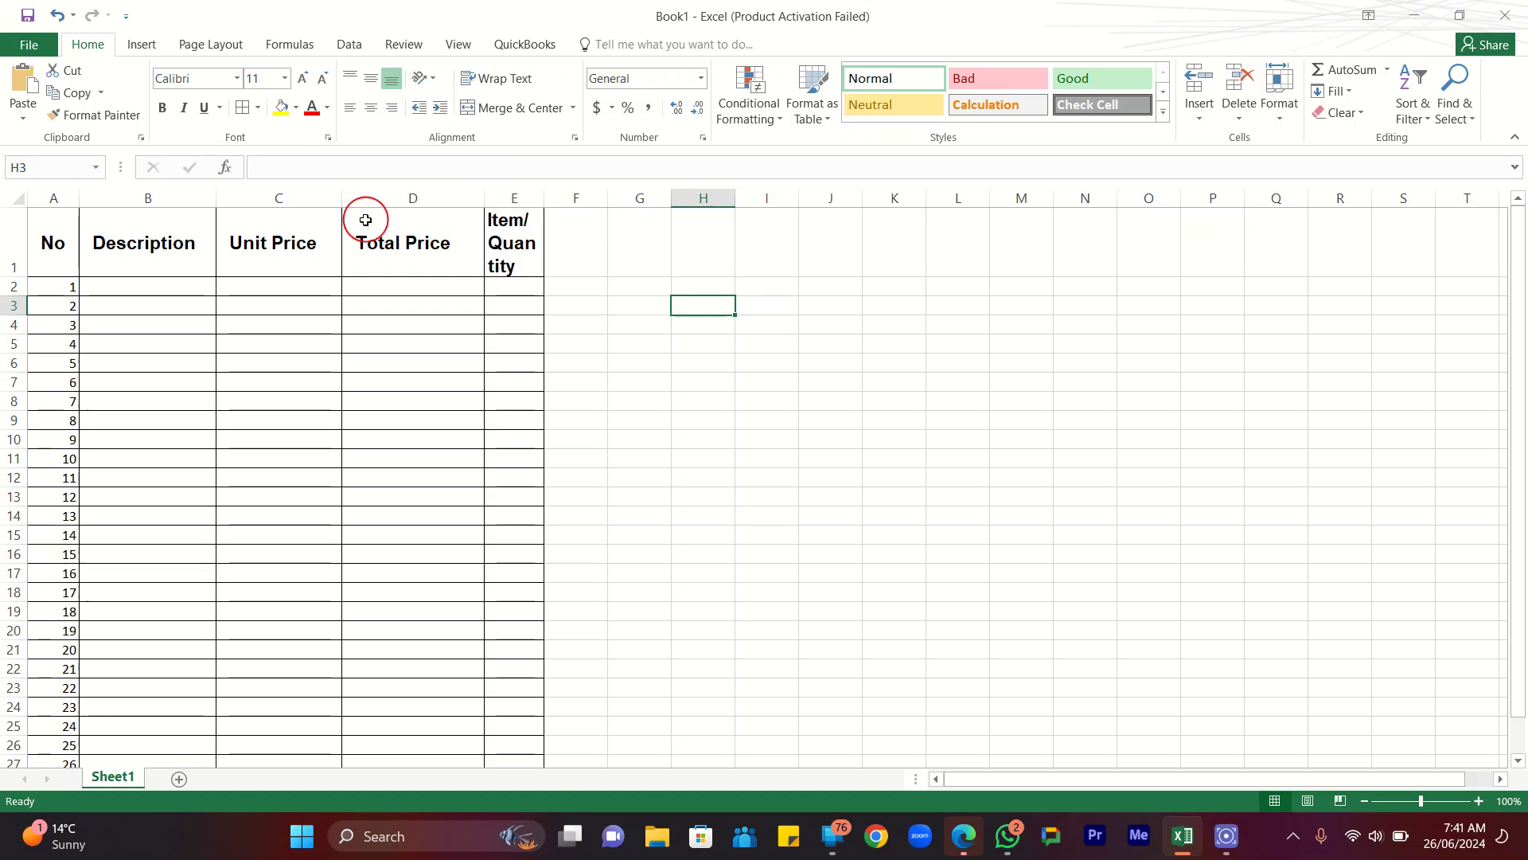
{"action": "left_click_drag", "start_coordinate": [51, 242], "coordinate": [514, 243]}
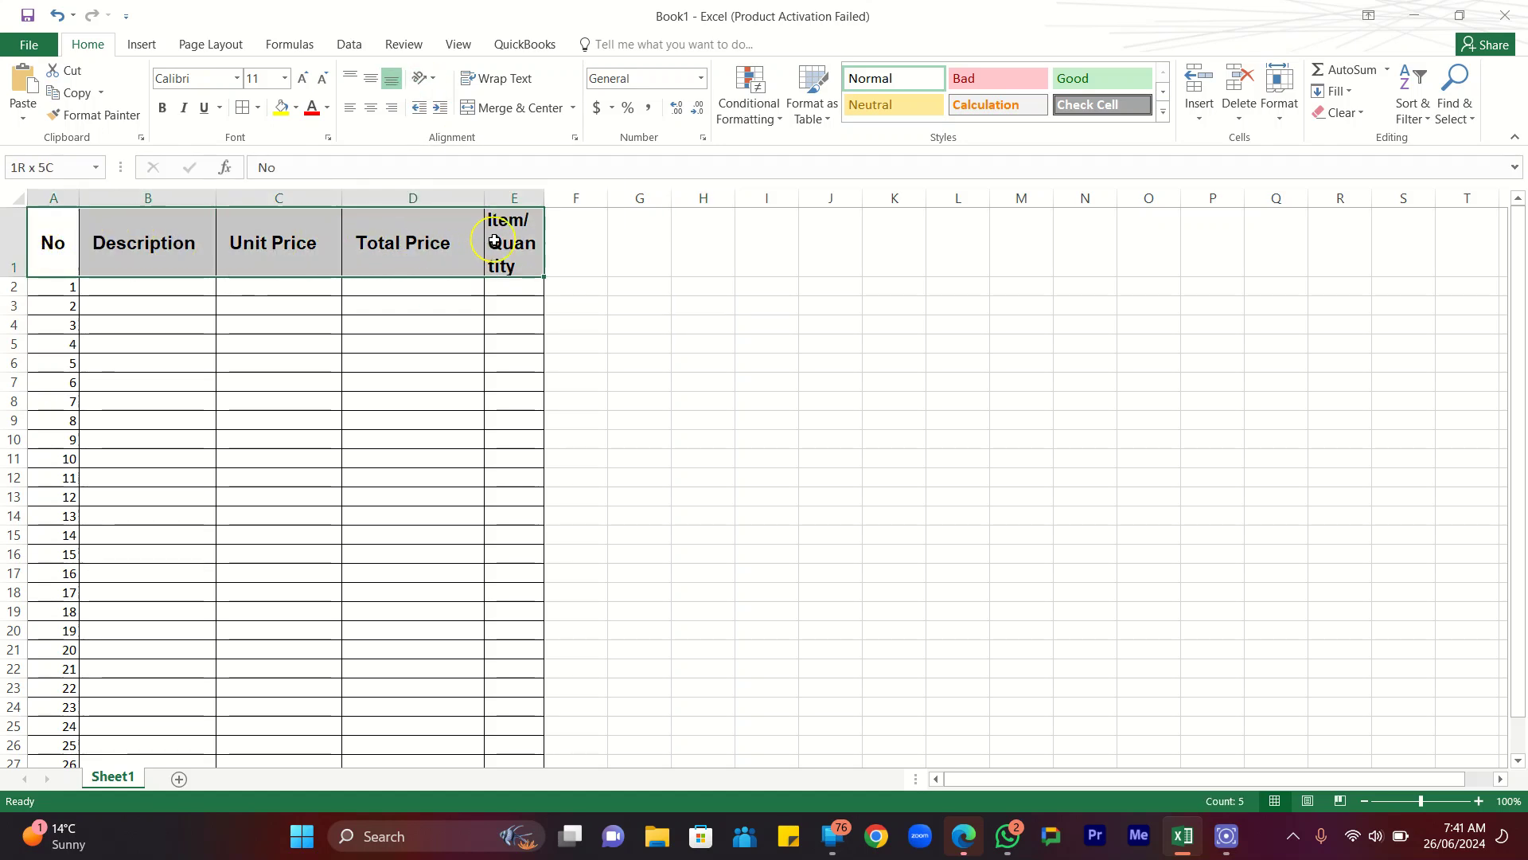
{"action": "left_click", "coordinate": [420, 80]}
{"action": "left_click", "coordinate": [641, 255]}
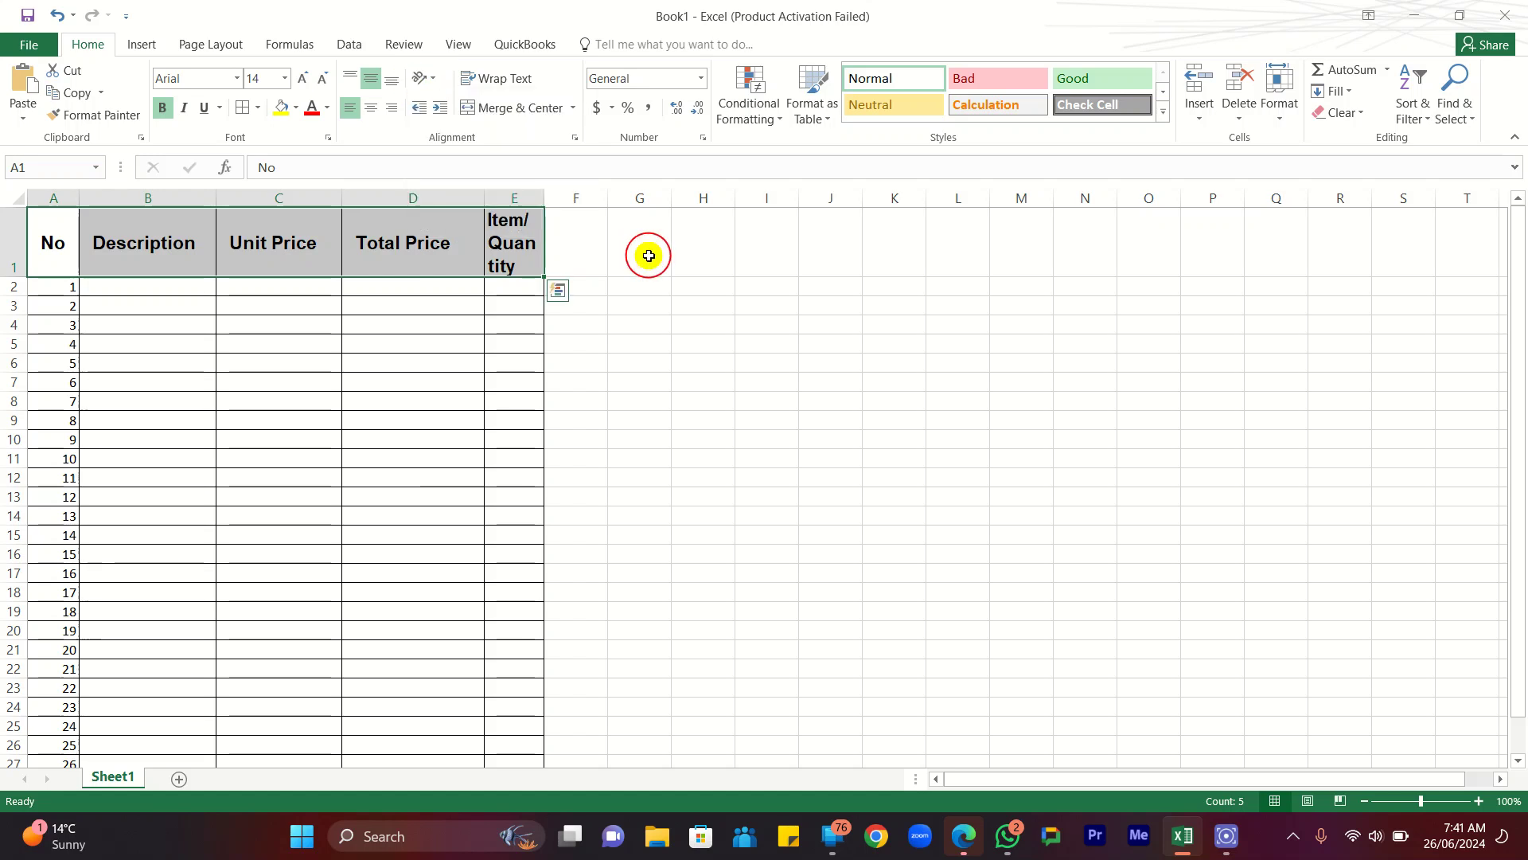
Angle the Item/Quantity heading in E1 counterclockwise and widen column E to roughly double its width.
{"action": "left_click", "coordinate": [506, 244]}
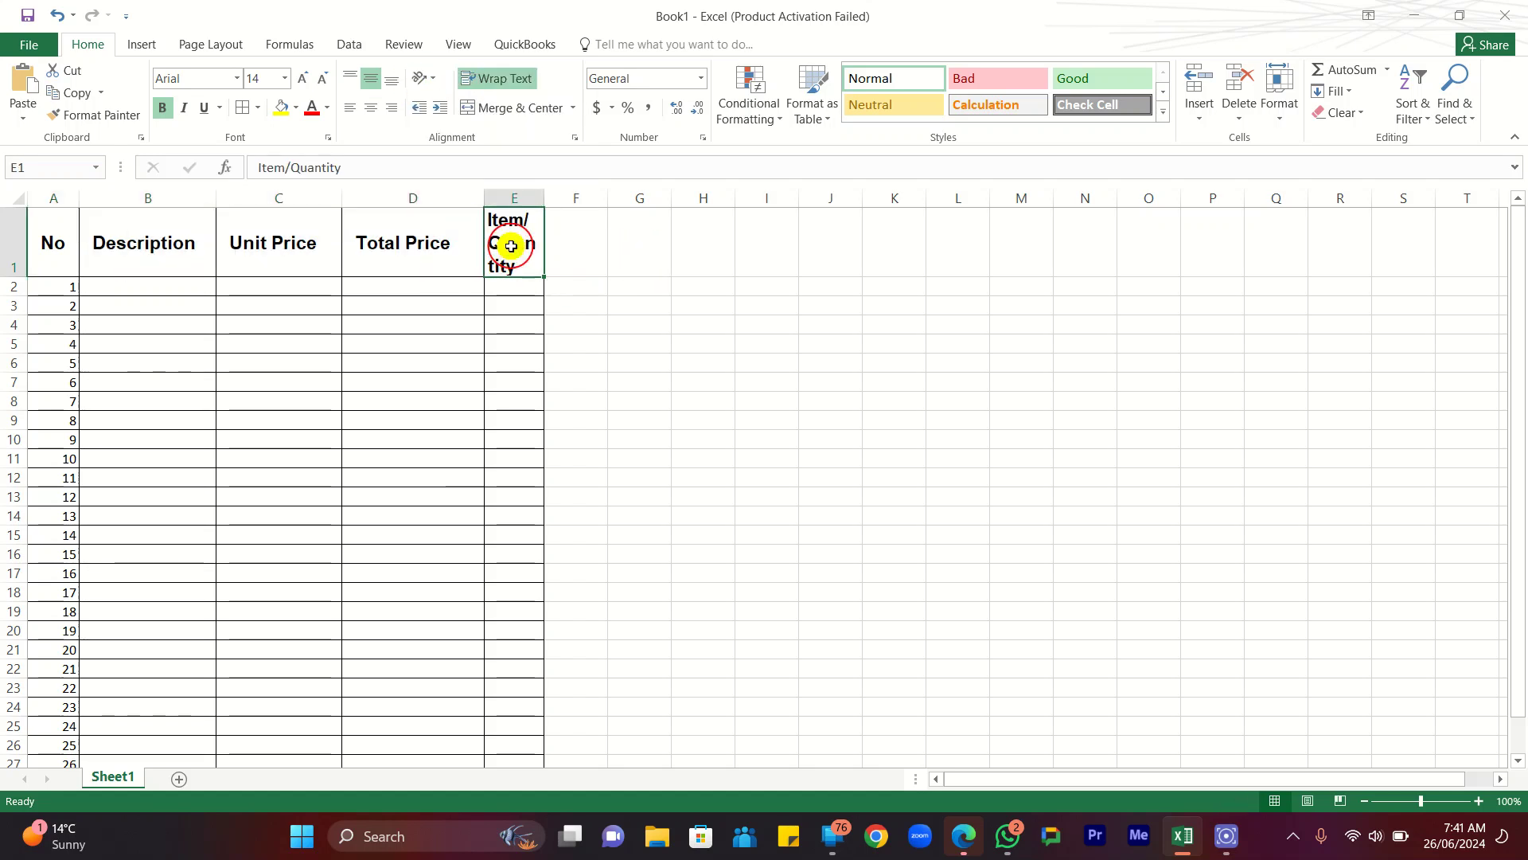
{"action": "left_click", "coordinate": [423, 78]}
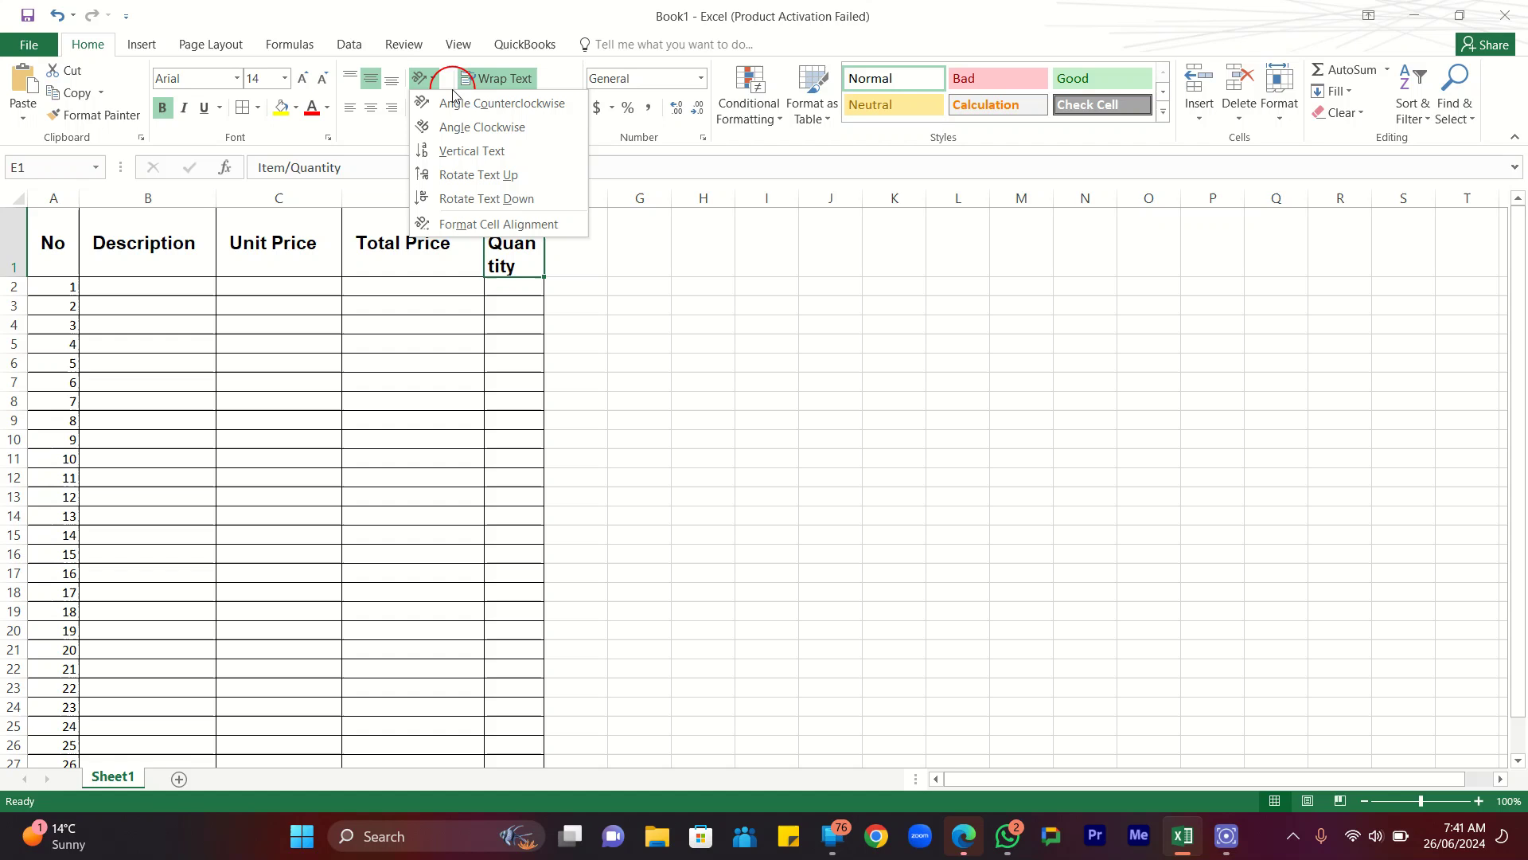
{"action": "left_click", "coordinate": [497, 102]}
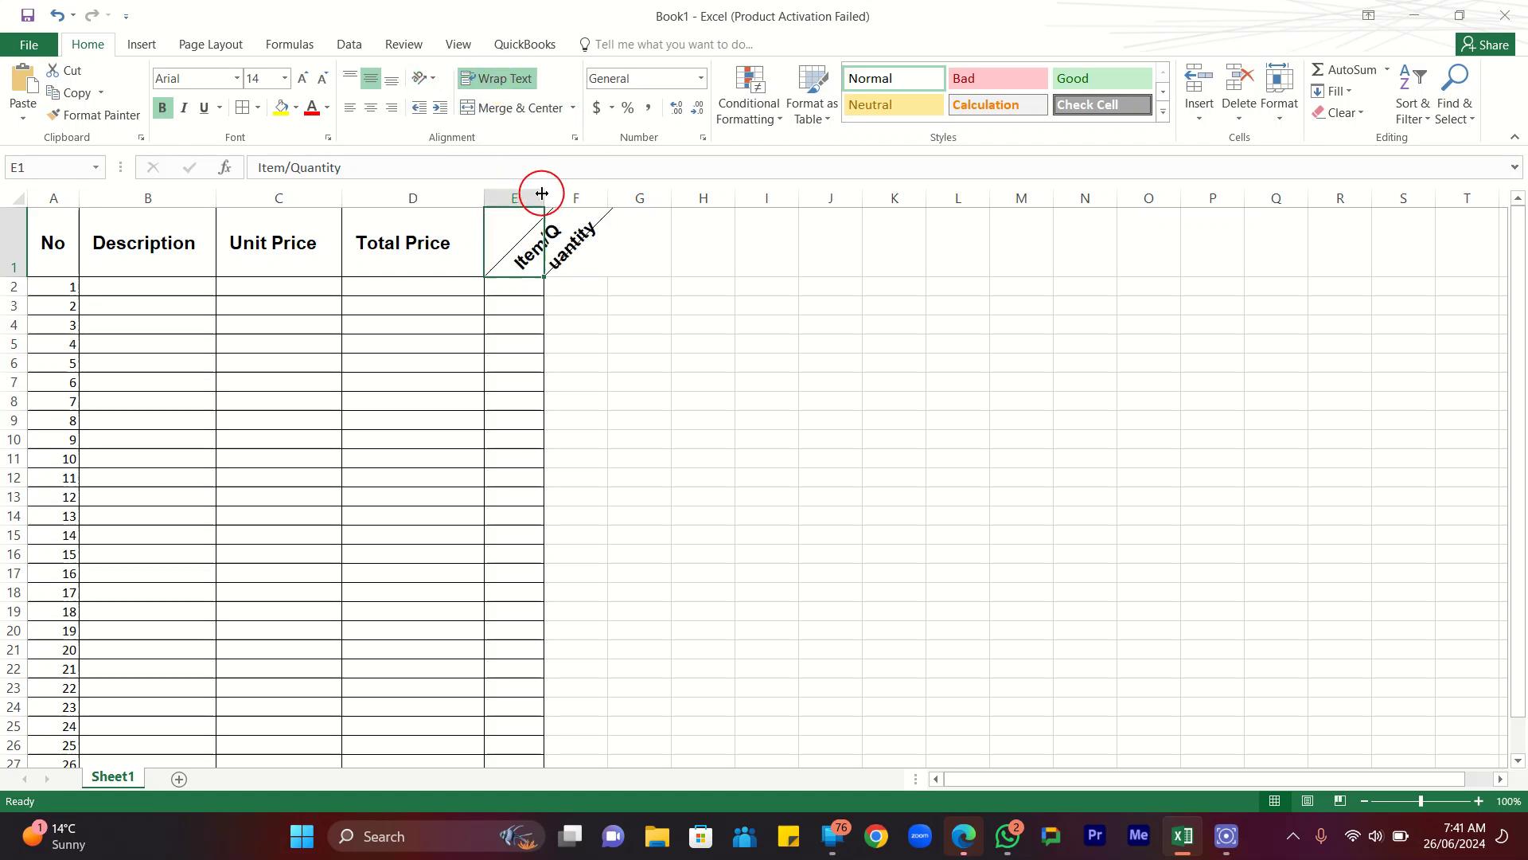
{"action": "left_click_drag", "start_coordinate": [542, 193], "coordinate": [616, 197]}
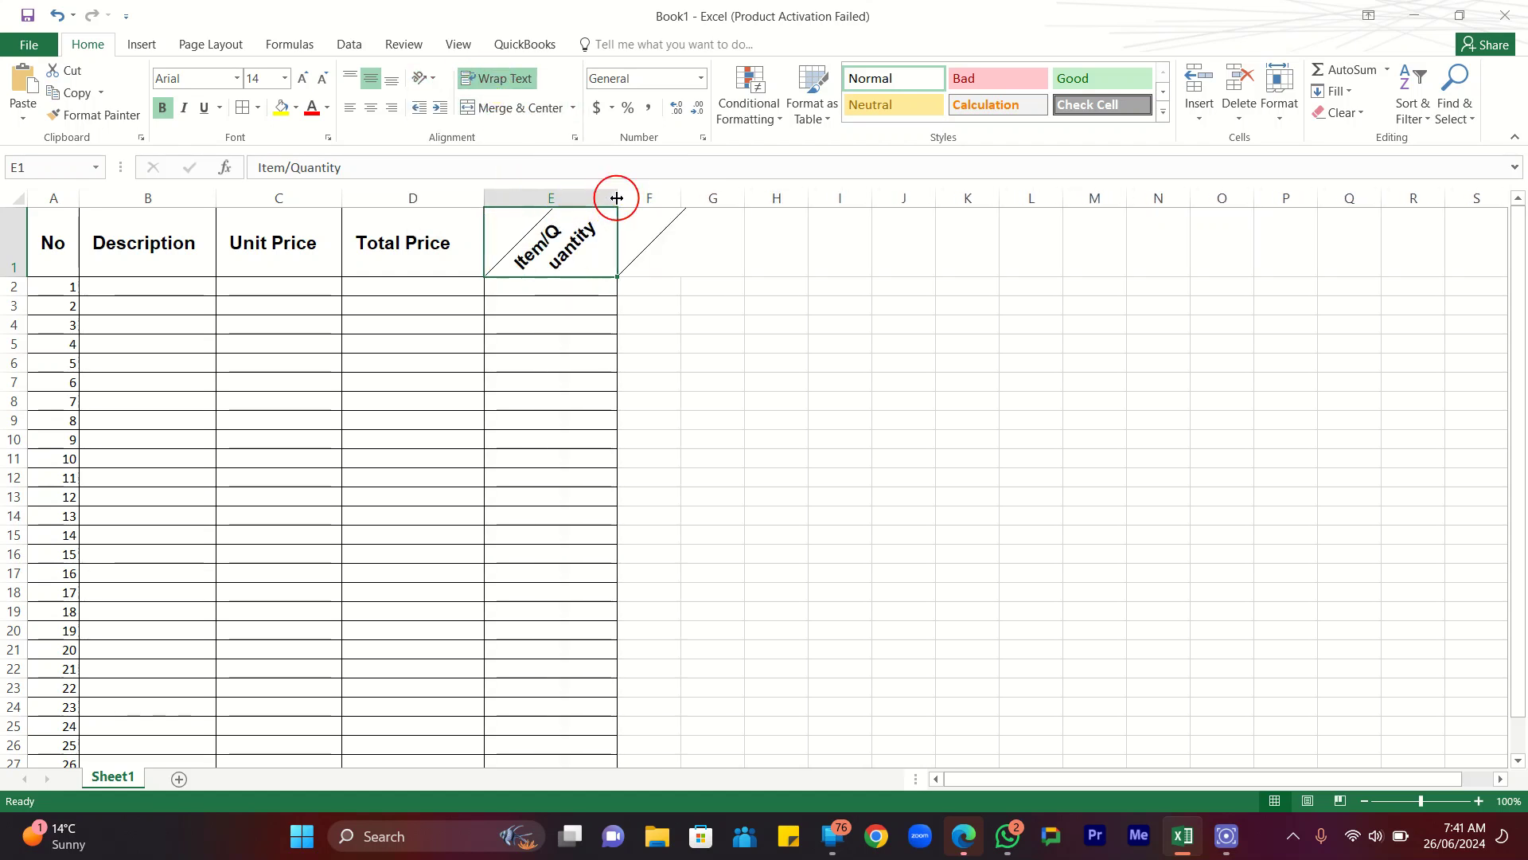
{"action": "left_click", "coordinate": [527, 190]}
Copy the angled, wrapped formatting of E1 onto the headings in A1 to D1 with Format Painter.
{"action": "left_click", "coordinate": [524, 248]}
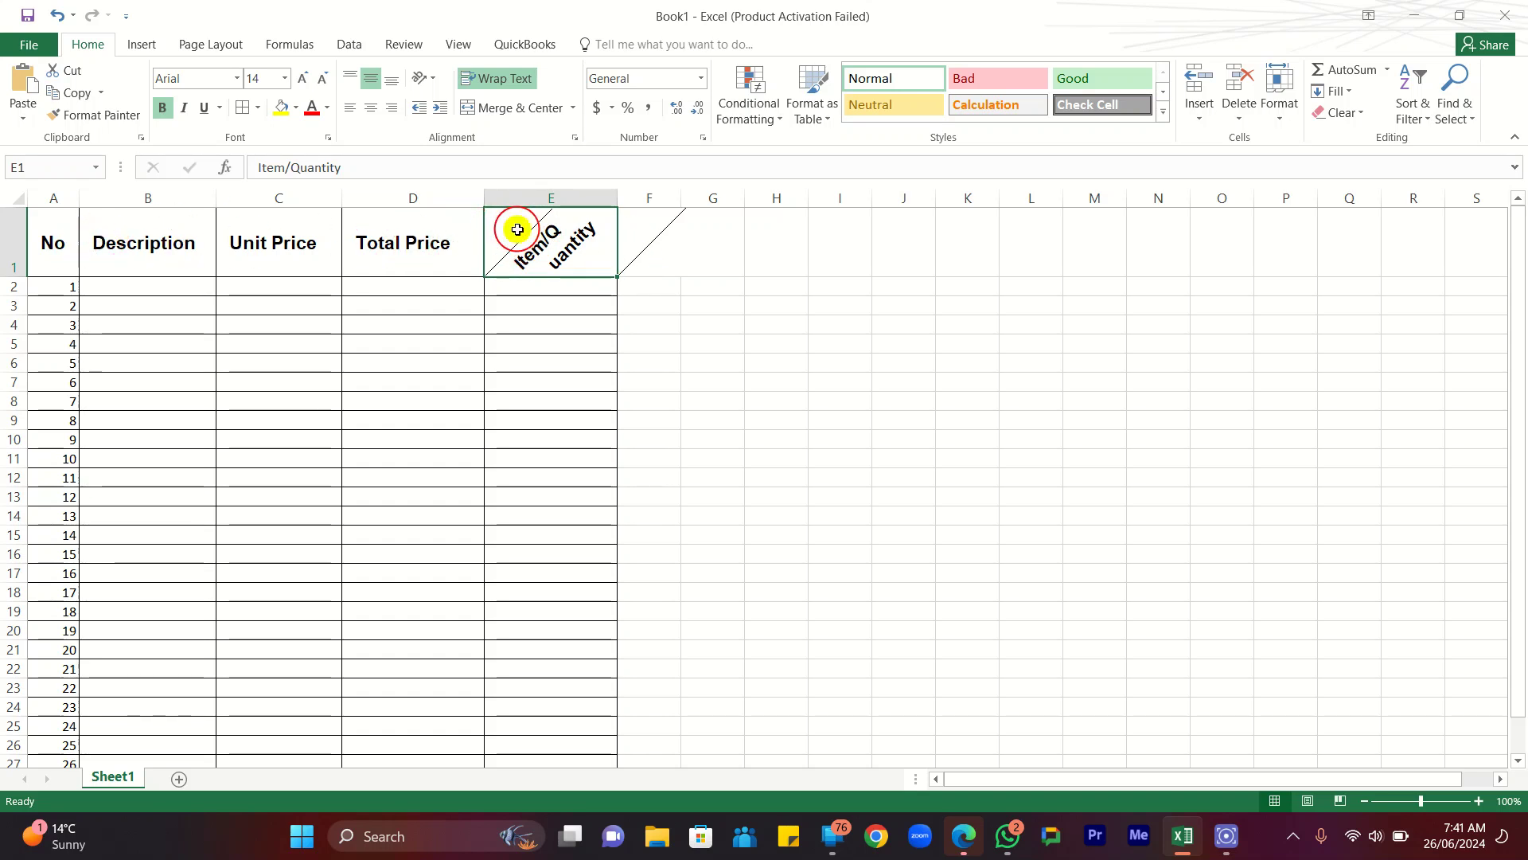
{"action": "left_click", "coordinate": [83, 115]}
{"action": "mouse_move", "coordinate": [60, 212]}
{"action": "left_mouse_down"}
{"action": "mouse_move", "coordinate": [55, 227]}
{"action": "mouse_move", "coordinate": [422, 237]}
{"action": "left_mouse_up"}
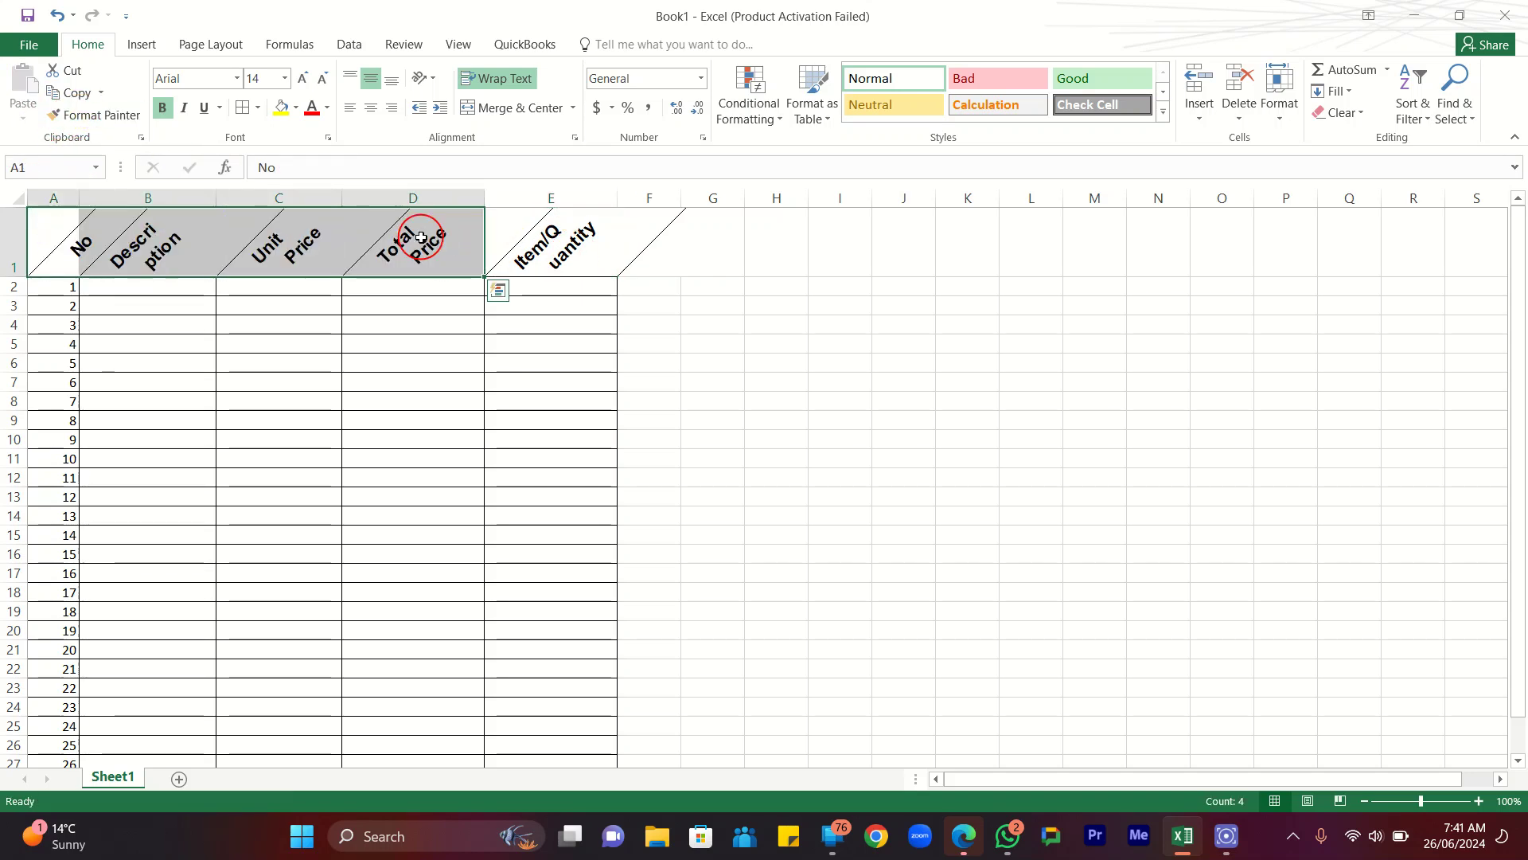
{"action": "left_click", "coordinate": [447, 330]}
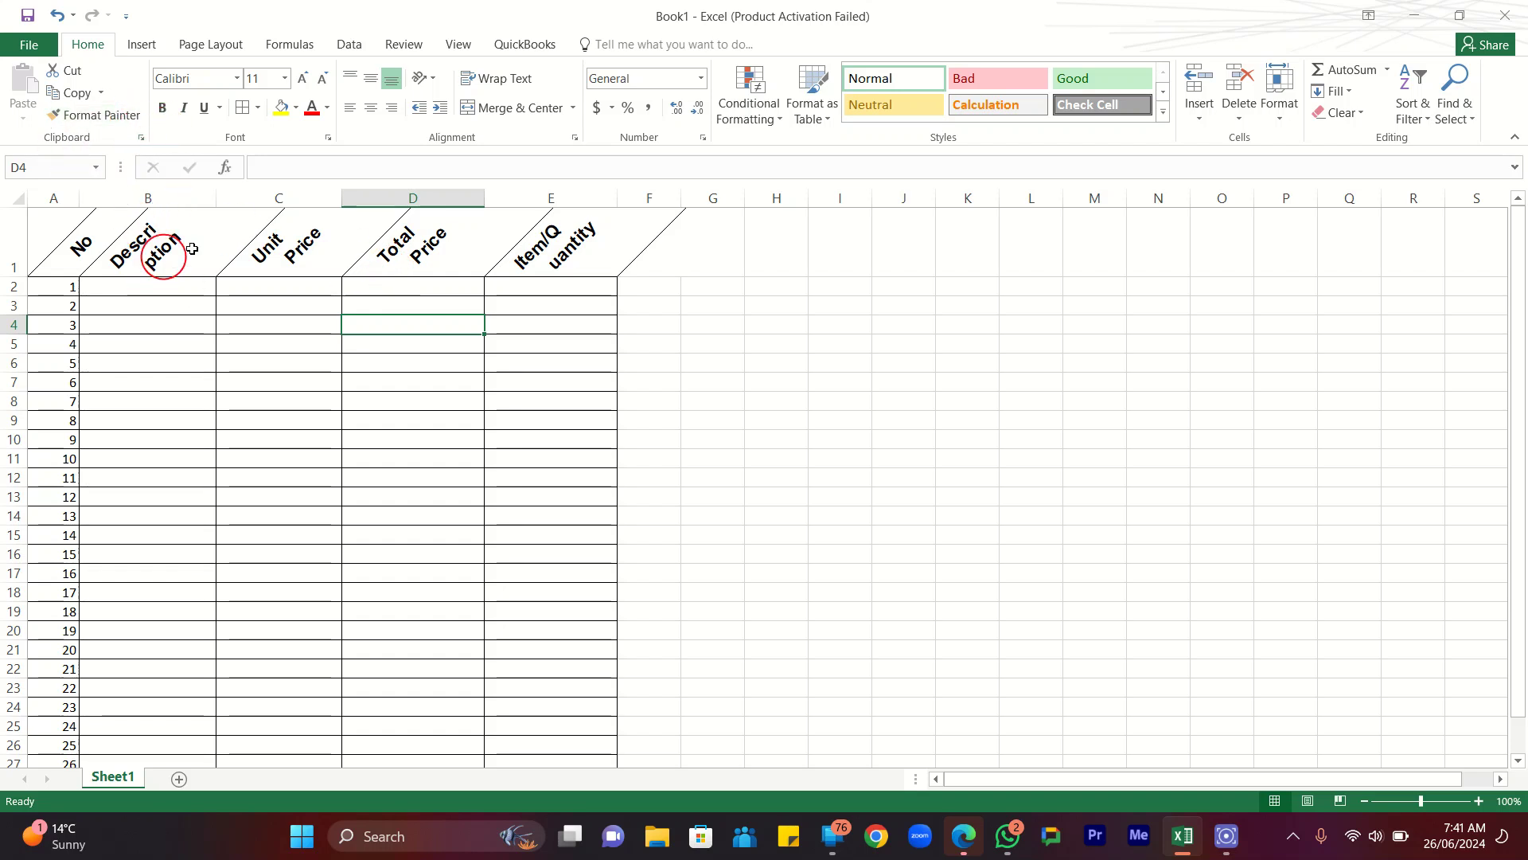
{"action": "left_click", "coordinate": [599, 253]}
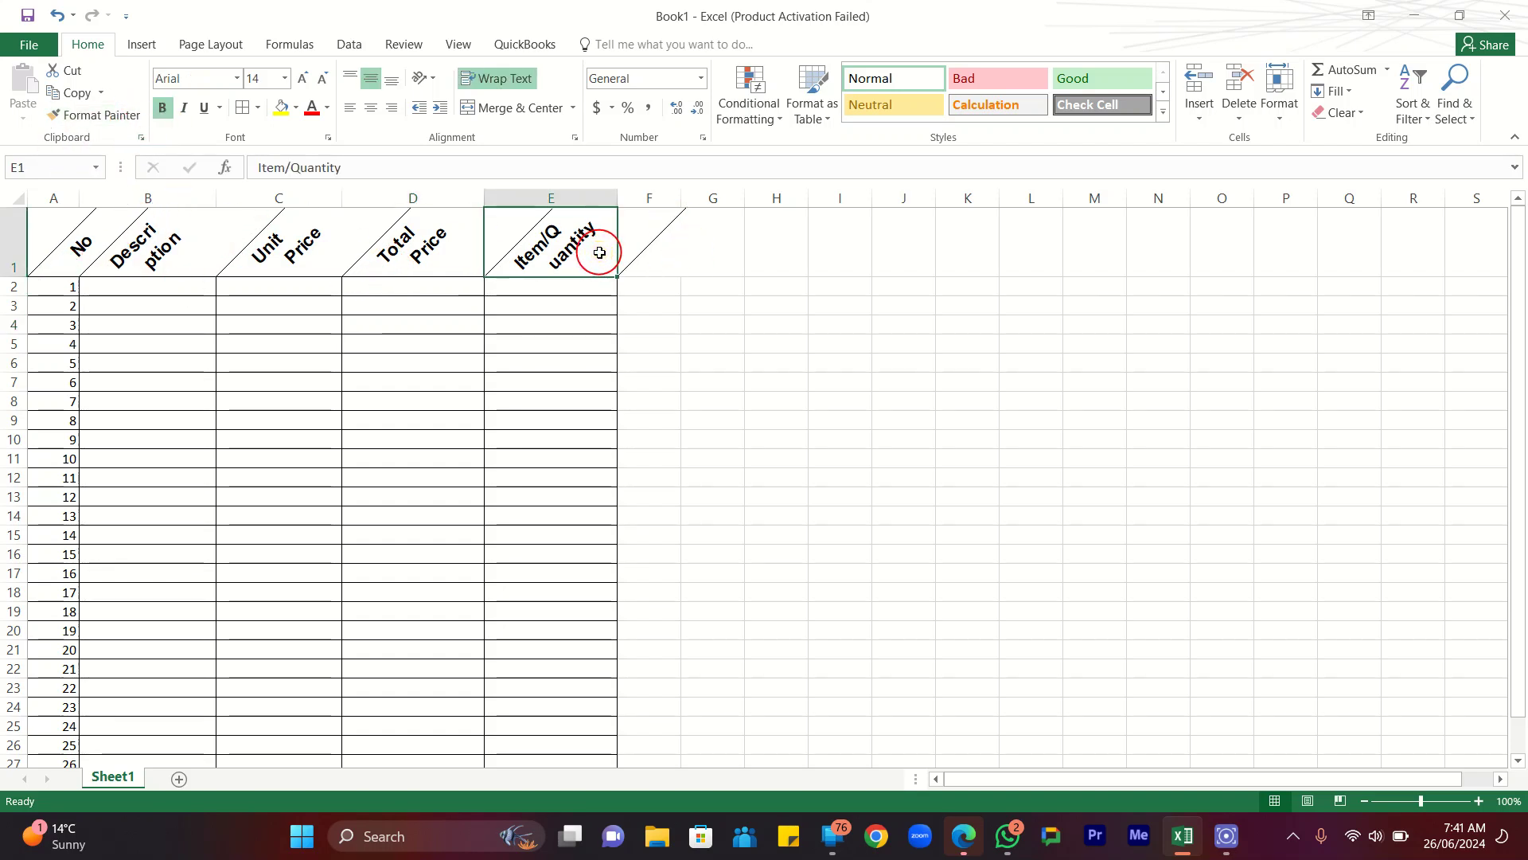